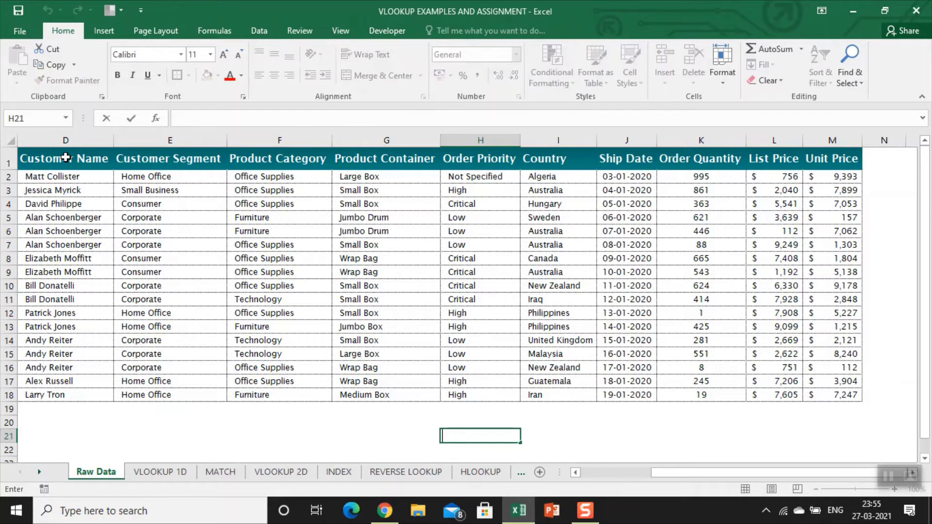
# Return to the start of the Raw Data sheet and review the Order ID, Order Quantity, List Price and Unit Price headers on VLOOKUP 1D
pyautogui.press('Home')
pyautogui.hotkey('ctrl', 'Up')
pyautogui.hotkey('ctrl', 'Up')
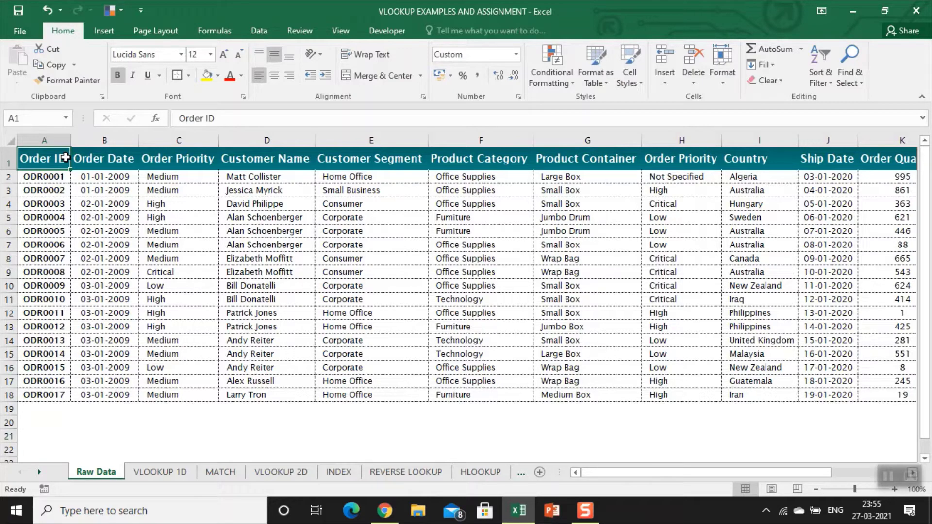
pyautogui.hotkey('ctrl', 'pagedown')
pyautogui.press('Up')
pyautogui.press('Right')
pyautogui.press('Right')
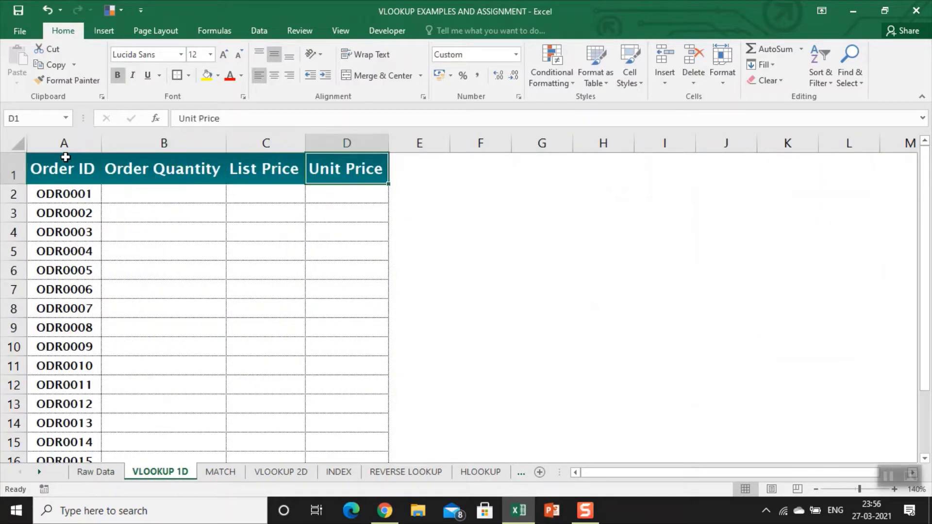
pyautogui.press('Left')
pyautogui.press('Left')
pyautogui.press('Left')
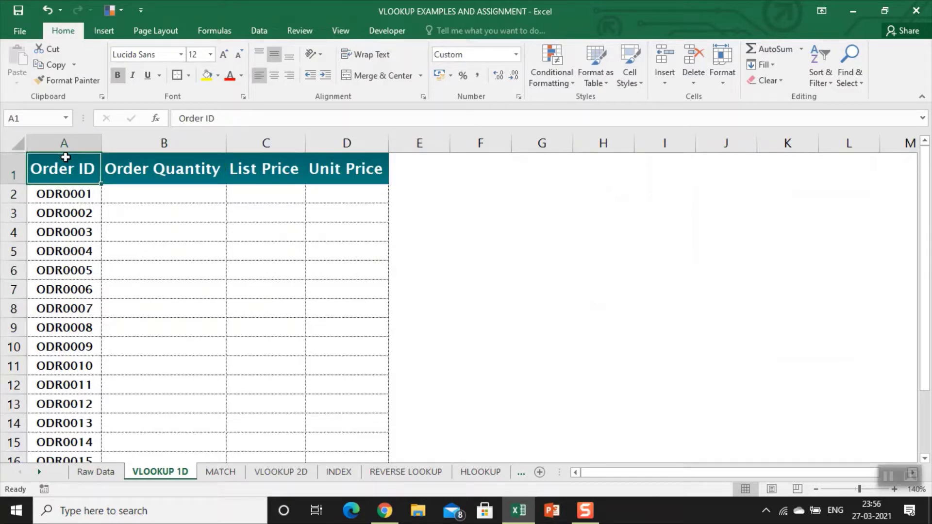
pyautogui.press('Right')
pyautogui.press('Down')
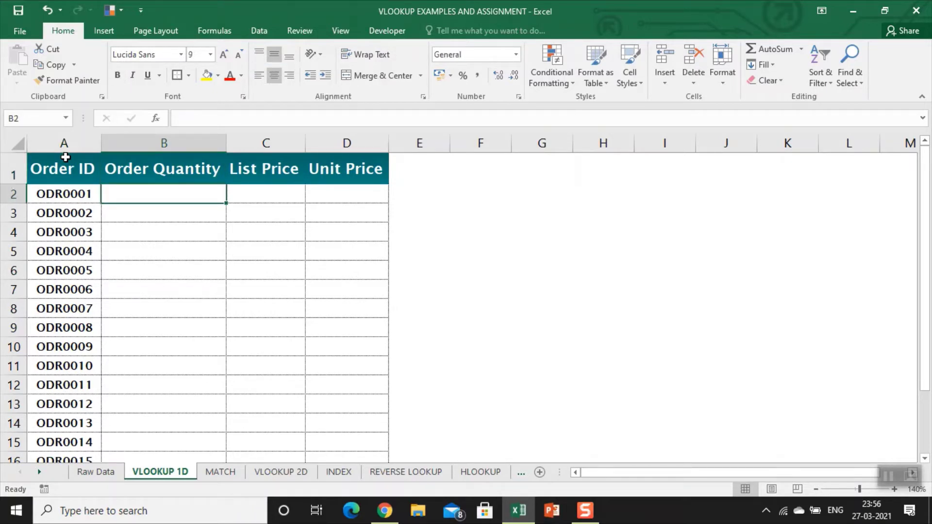
pyautogui.press('Up')
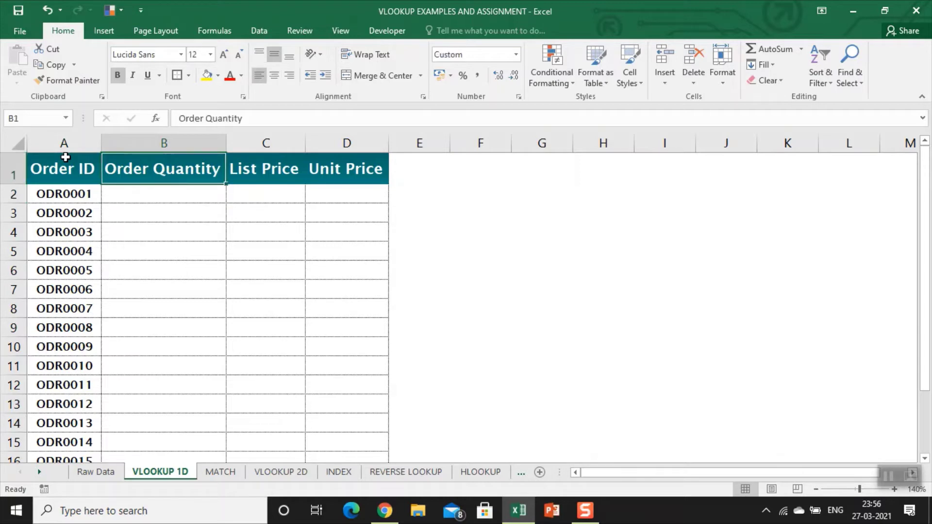
# Start a VLOOKUP formula in B2 with lookup value $A2 and go to the Raw Data sheet for the table array
pyautogui.press('Down')
pyautogui.write('=VLOOKUP(')
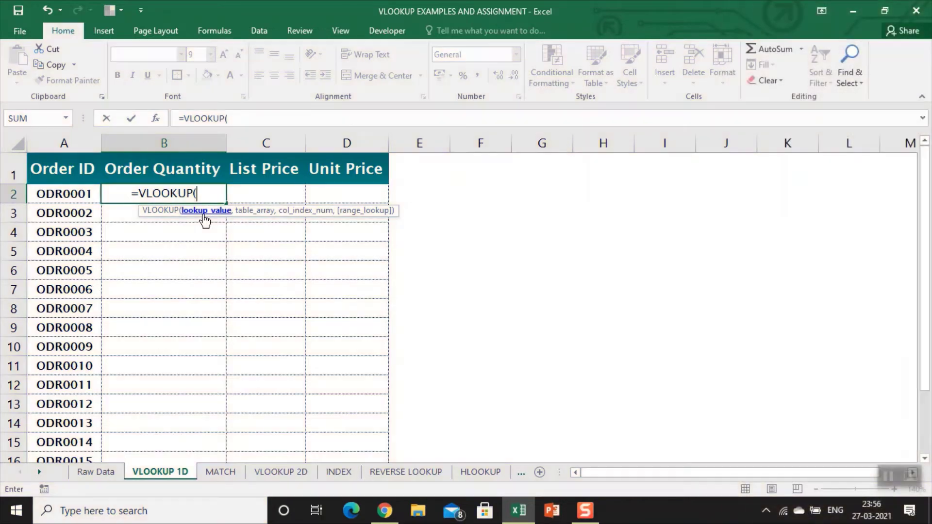
pyautogui.click(75, 196)
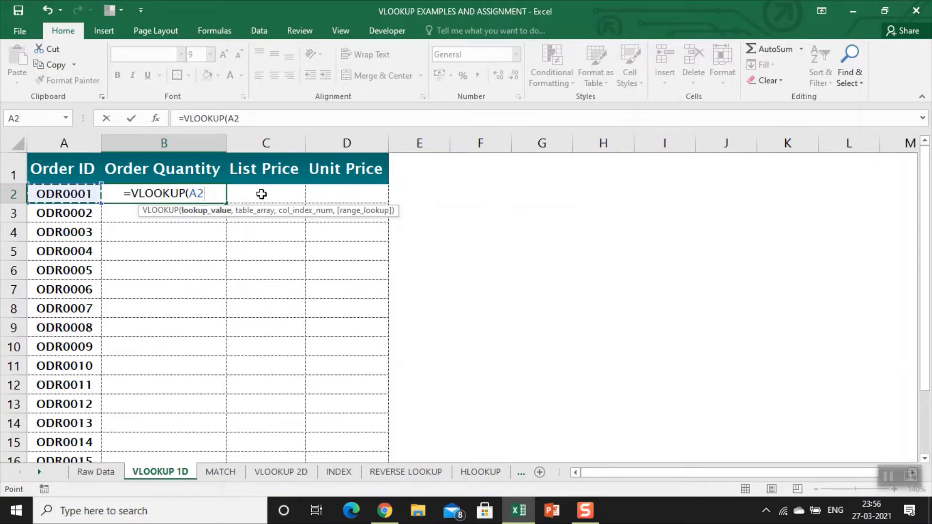
pyautogui.press('F4')
pyautogui.press('F4')
pyautogui.press('F4')
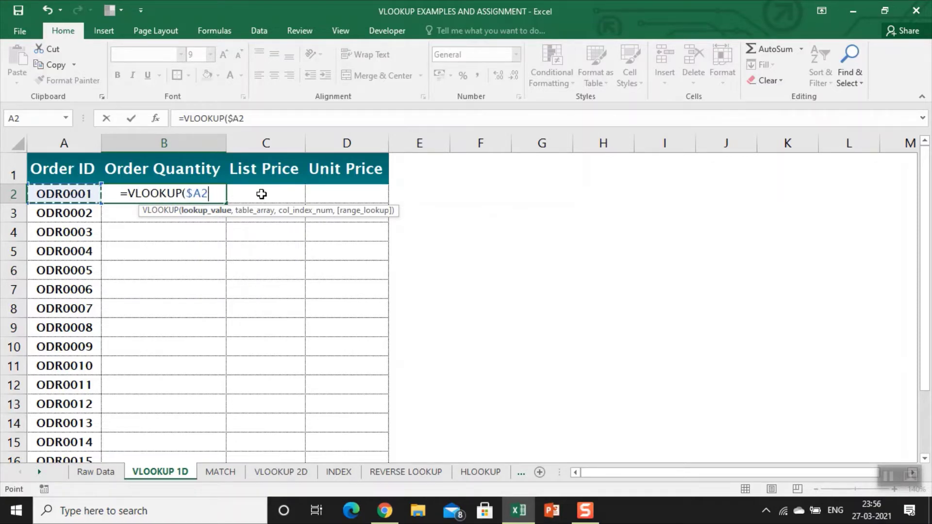
pyautogui.write(',')
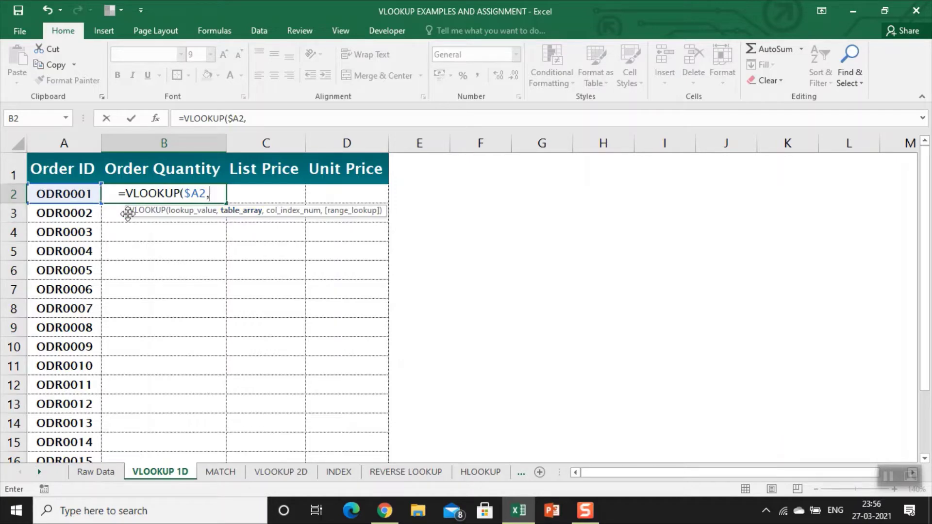
pyautogui.hotkey('ctrl', 'pageup')
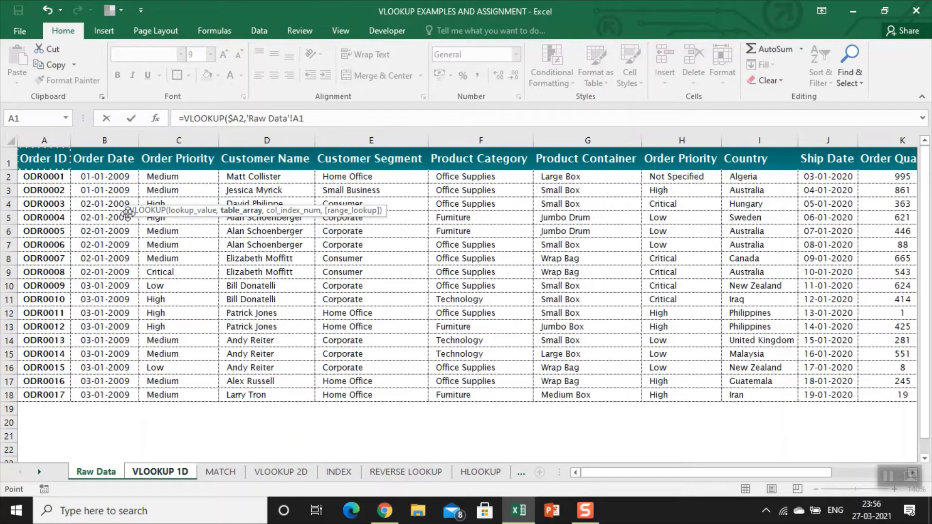
pyautogui.hotkey('ctrl', 'shift', 'Right')
pyautogui.hotkey('ctrl', 'shift', 'Down')
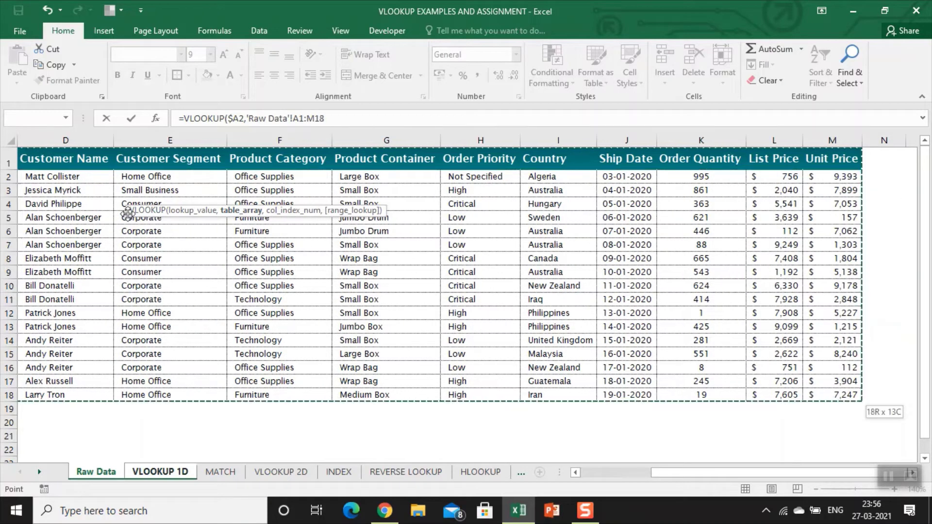
pyautogui.hotkey('ctrl', 'Home')
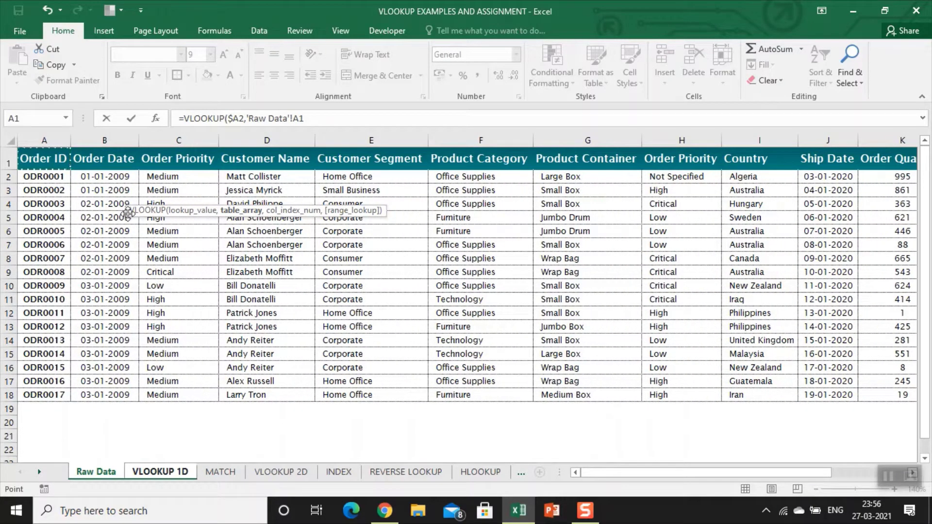
pyautogui.hotkey('shift', 'Right')
pyautogui.hotkey('shift', 'Right')
pyautogui.hotkey('shift', 'Right')
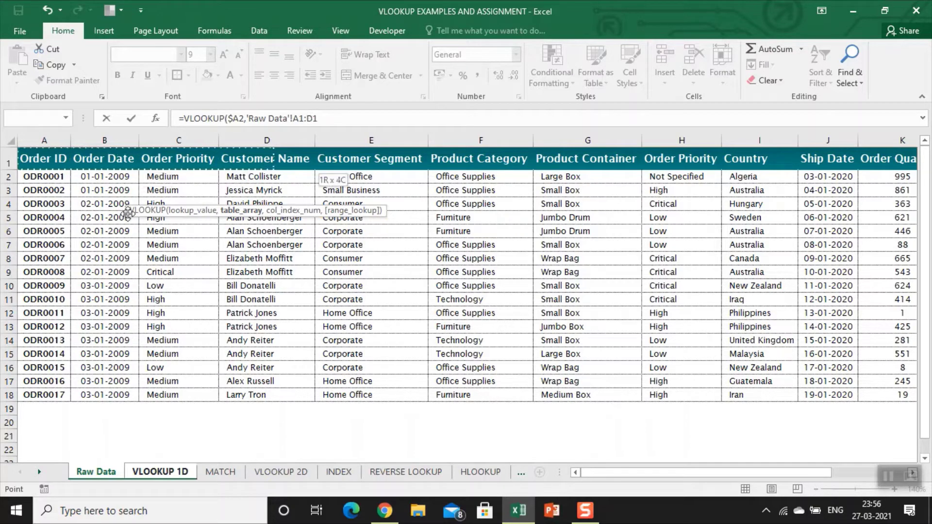
pyautogui.hotkey('ctrl', 'shift', 'Down')
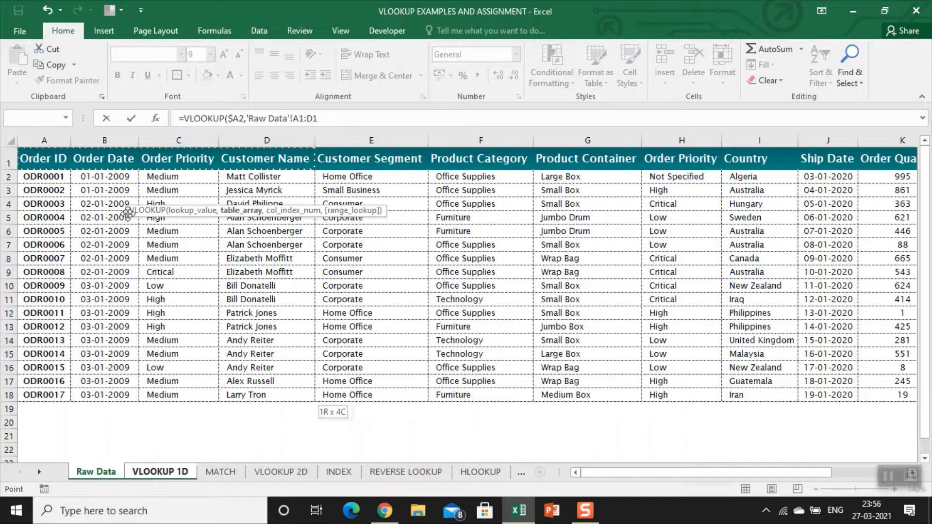
pyautogui.hotkey('ctrl', 'Home')
# Set the table array to the whole Raw Data table as the absolute range $A$1:$M$18
pyautogui.hotkey('ctrl', 'shift', 'Right')
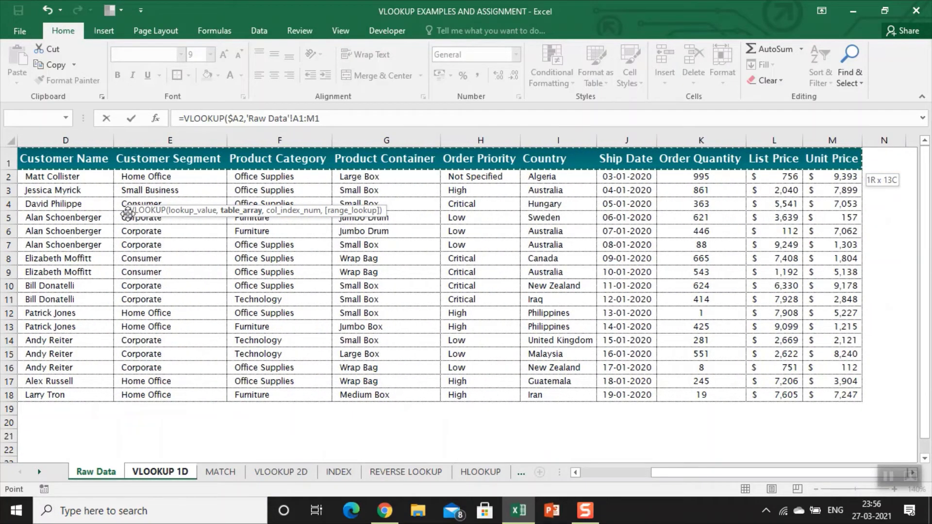
pyautogui.hotkey('ctrl', 'shift', 'Down')
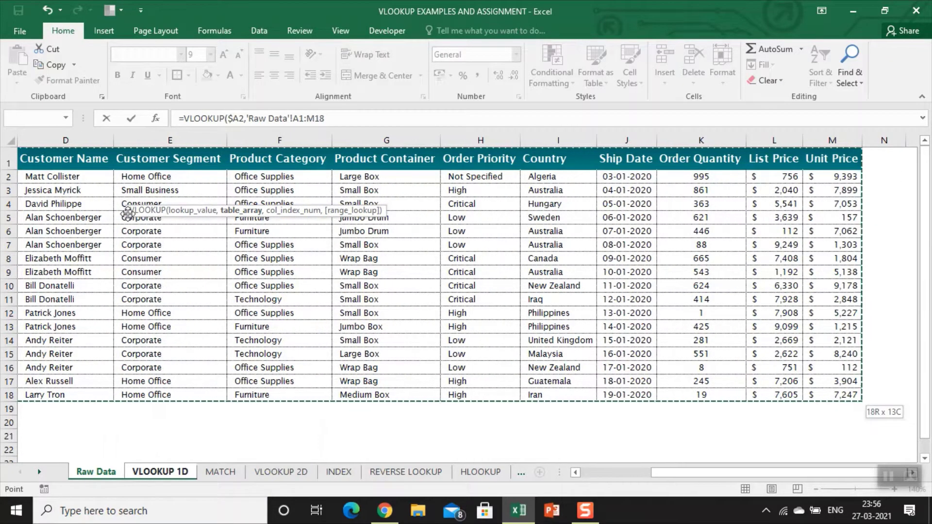
pyautogui.press('F4')
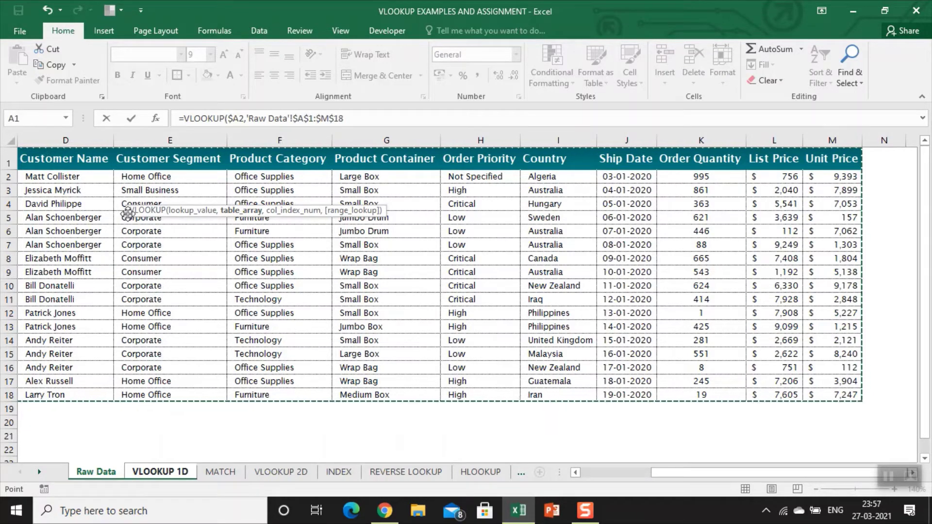
pyautogui.write(',')
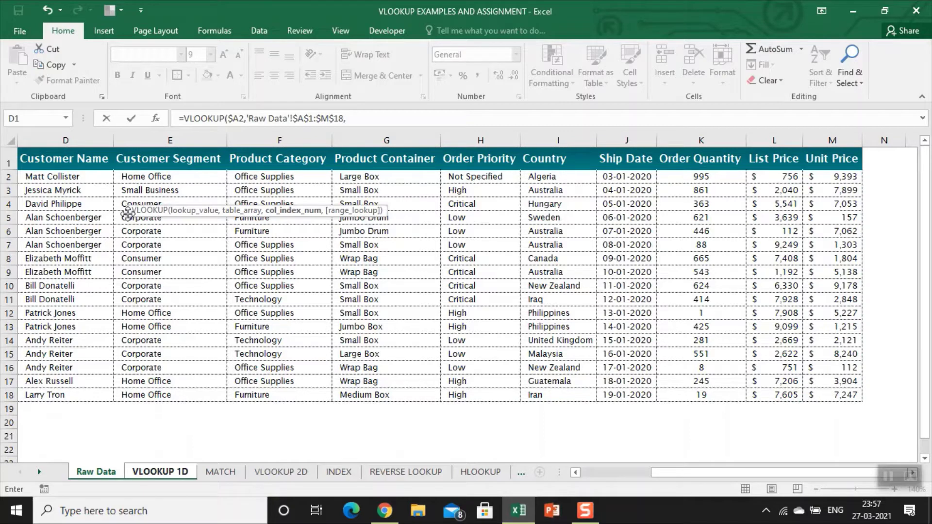
# Count the Raw Data columns from Order ID to Order Quantity by spanning A1:K1 in the column index argument
pyautogui.click(715, 157)
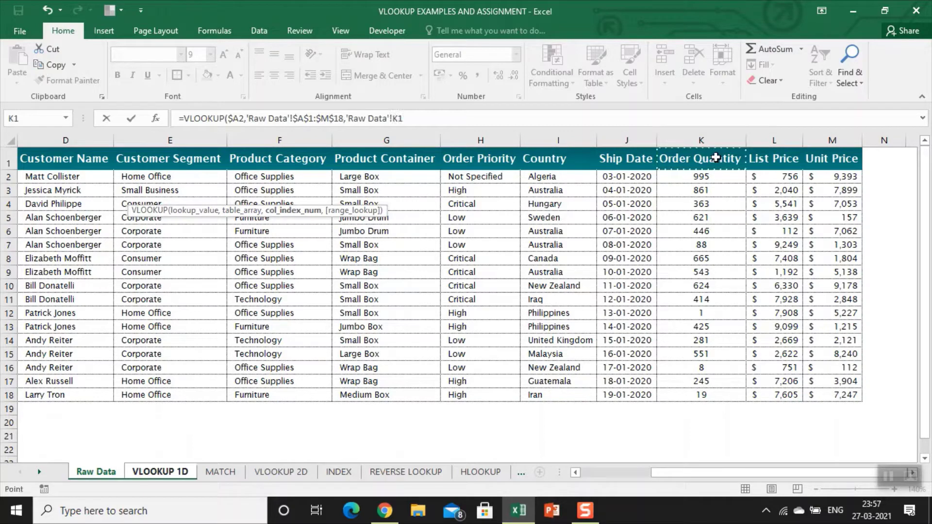
pyautogui.press('Home')
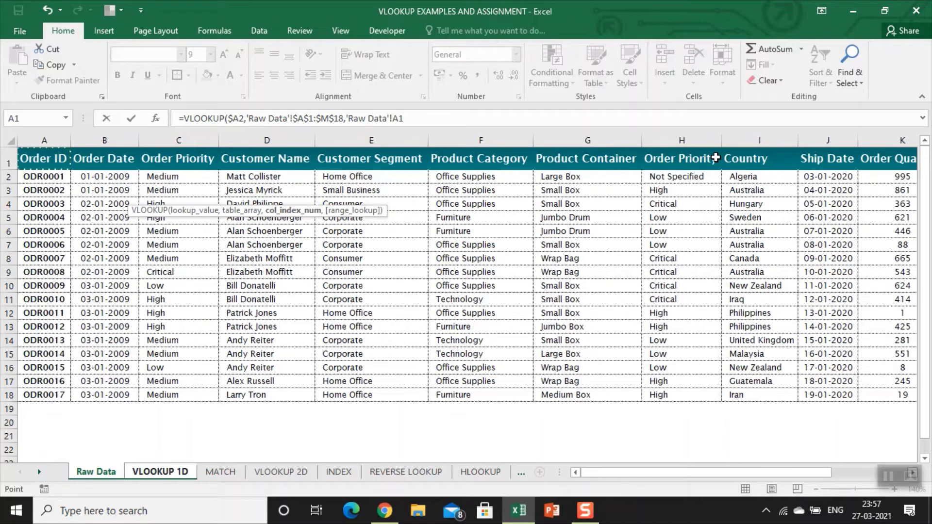
pyautogui.hotkey('ctrl', 'shift', 'Right')
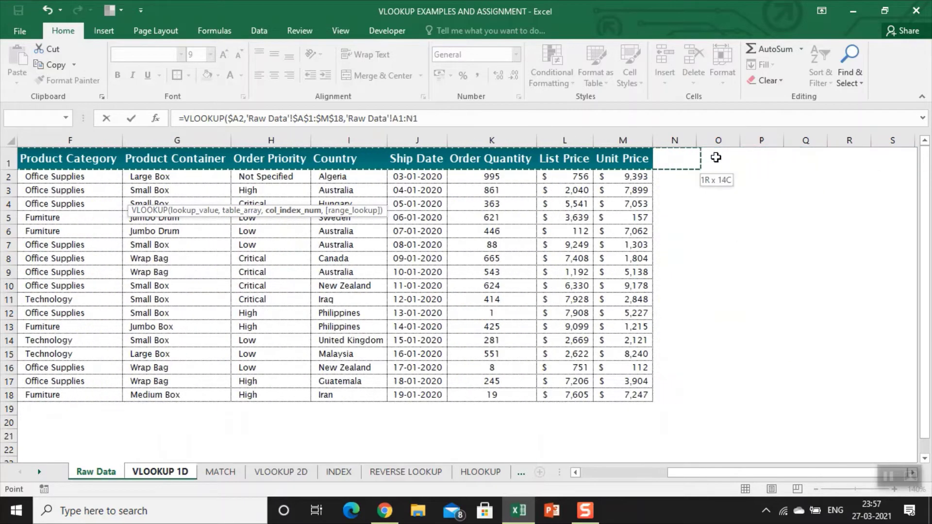
pyautogui.hotkey('shift', 'Left')
pyautogui.hotkey('shift', 'Left')
pyautogui.hotkey('shift', 'Left')
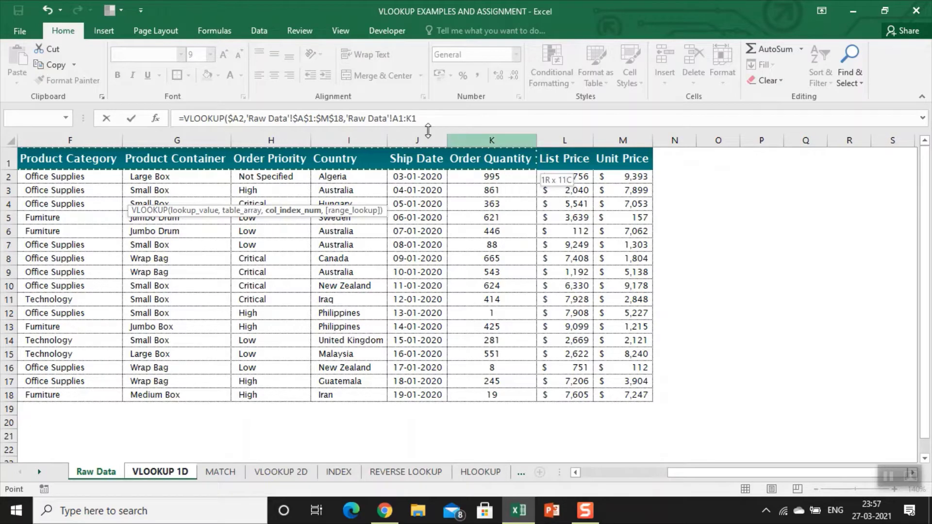
# Replace the A1:K1 reference with column index 11, set the range lookup to 0 for an exact match, and complete the B2 formula
pyautogui.moveTo(417, 119); pyautogui.dragTo(348, 122)
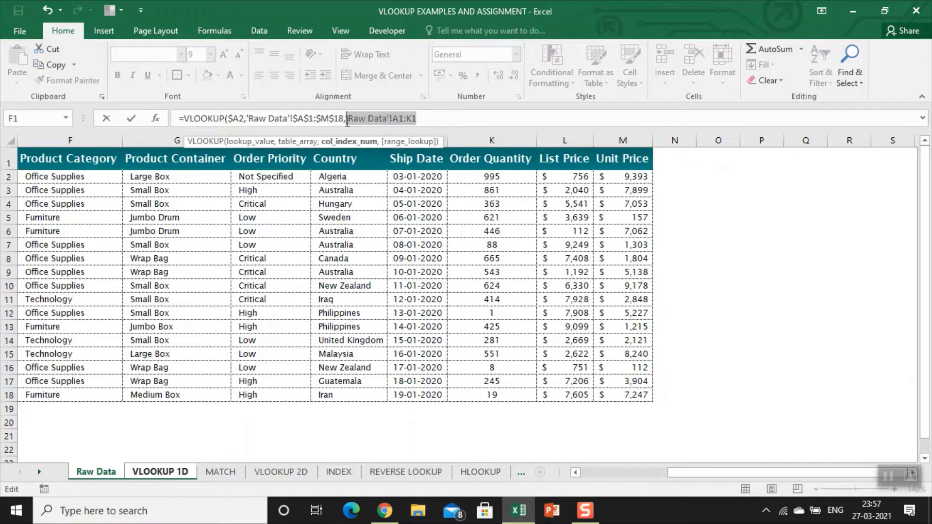
pyautogui.write('11')
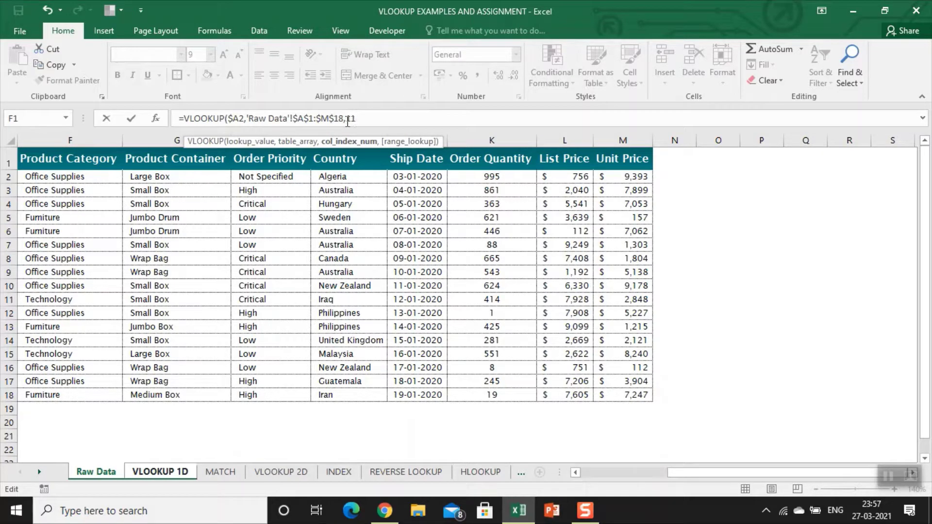
pyautogui.write(',')
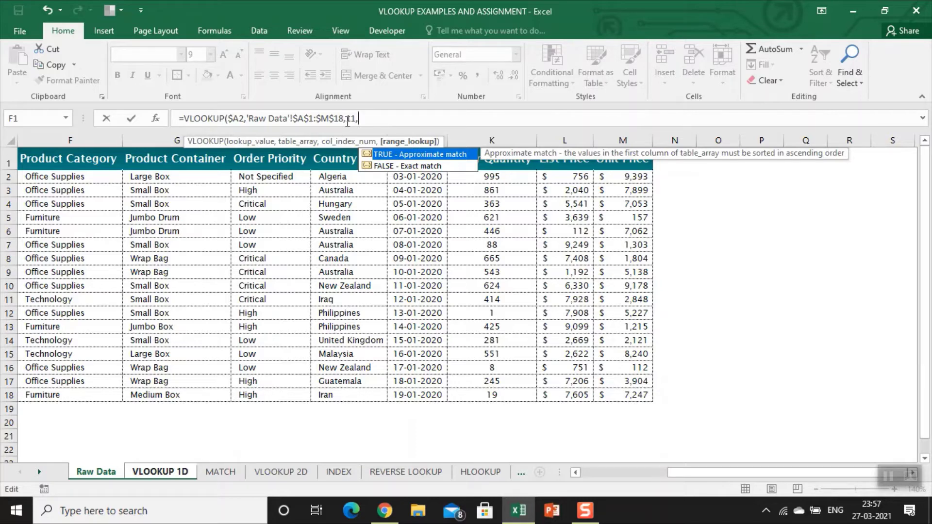
pyautogui.press('Down')
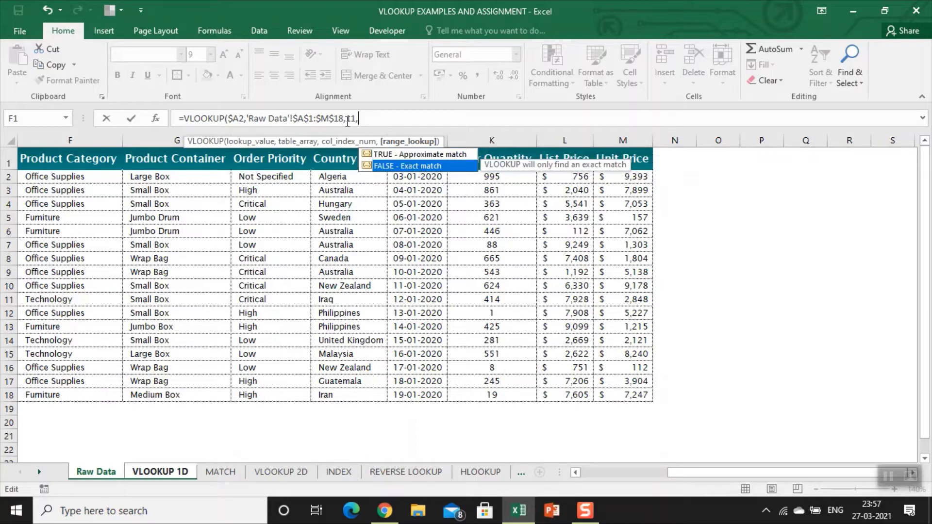
pyautogui.write('0')
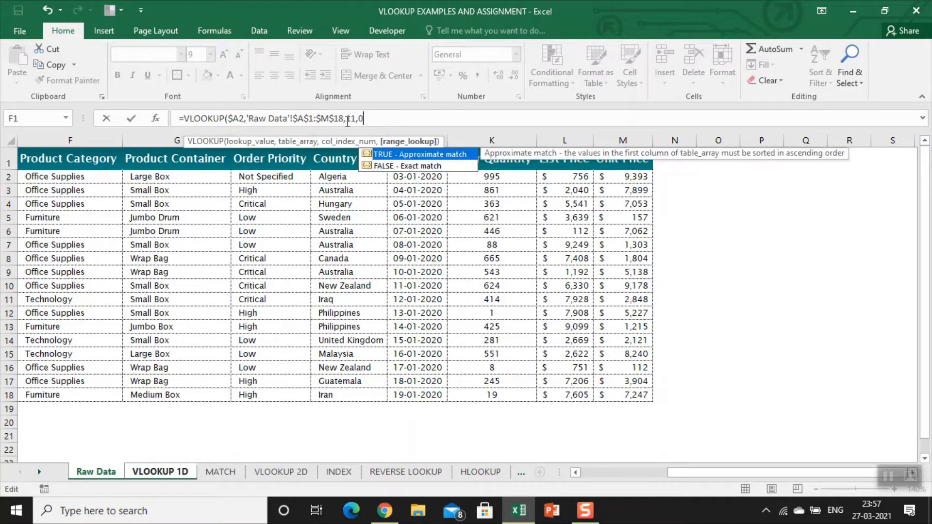
pyautogui.write(')')
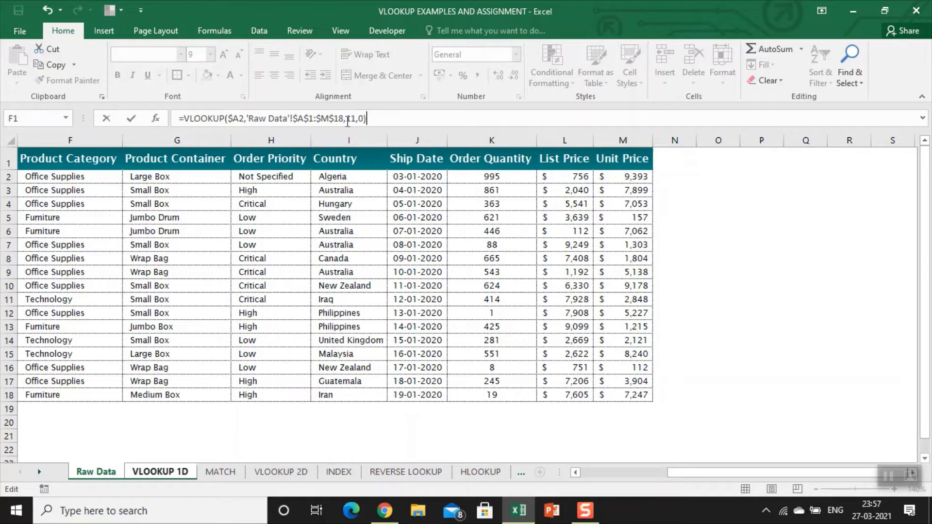
pyautogui.press('Return')
pyautogui.press('Up')
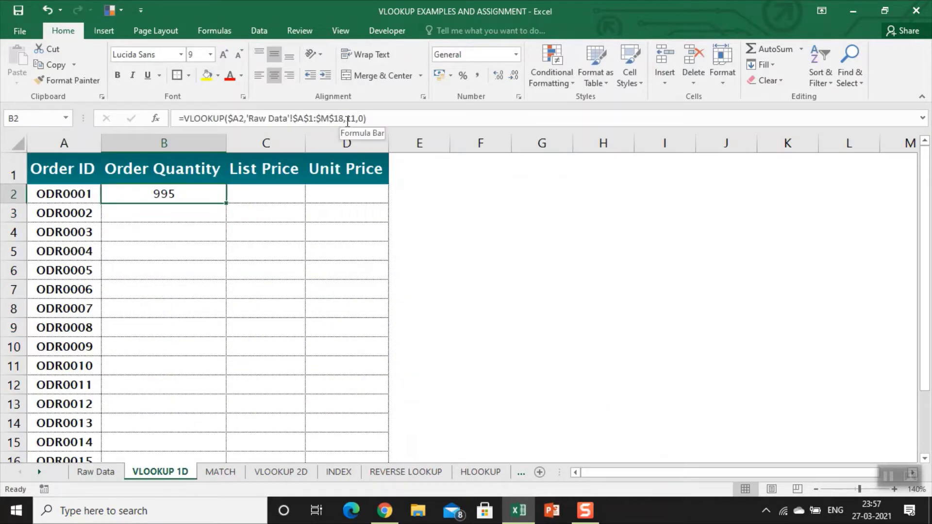
# Copy the order ID in A2 and find it in the Order ID column of the Raw Data sheet
pyautogui.press('Left')
pyautogui.hotkey('ctrl', 'c')
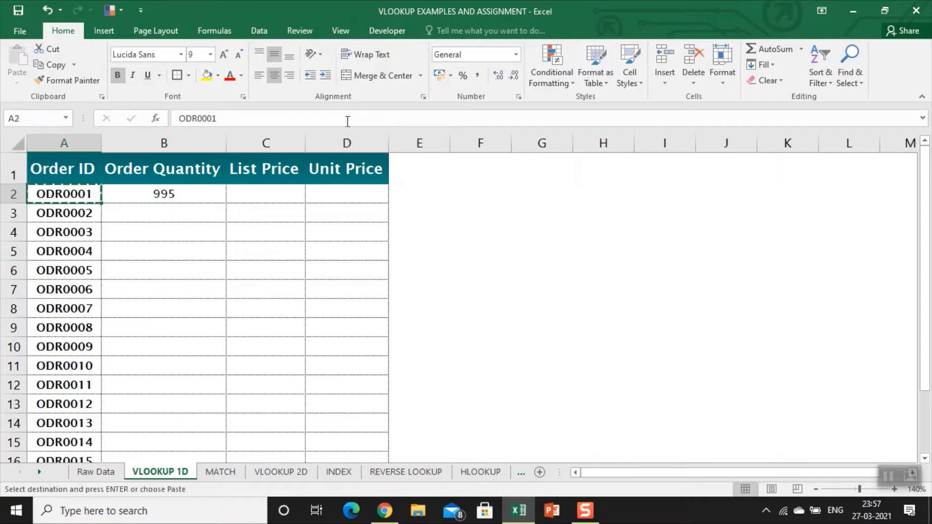
pyautogui.hotkey('ctrl', 'pageup')
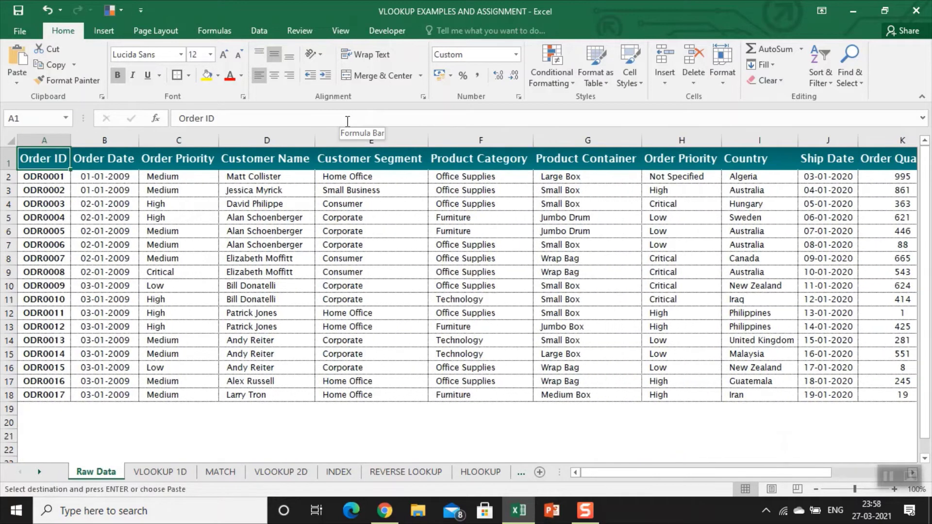
pyautogui.hotkey('ctrl', 'space')
pyautogui.hotkey('ctrl', 'f')
pyautogui.hotkey('ctrl', 'v')
pyautogui.press('Return')
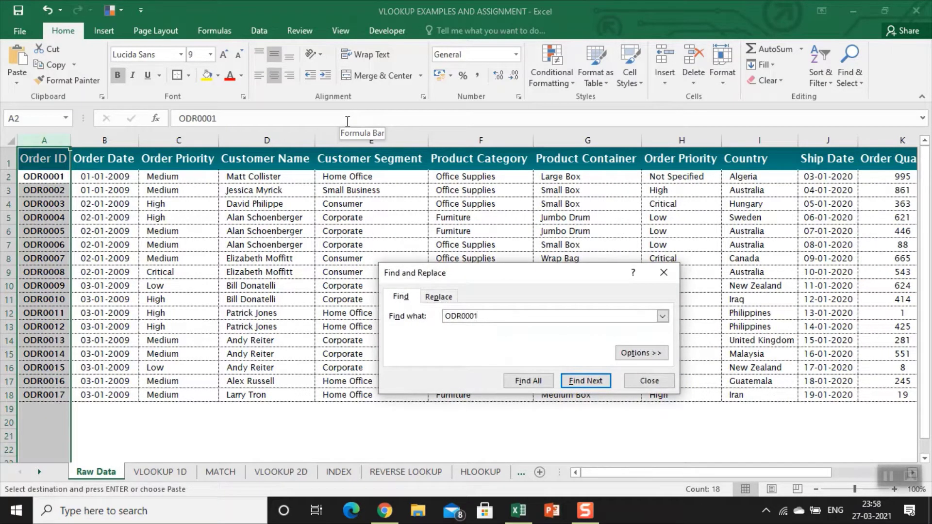
pyautogui.press('Escape')
# Check the Order Quantity in the found order's Raw Data row and return to B2 on VLOOKUP 1D
pyautogui.press('Right')
pyautogui.press('Right')
pyautogui.press('Right')
pyautogui.press('Right')
pyautogui.press('Right')
pyautogui.press('Right')
pyautogui.press('Right')
pyautogui.press('Right')
pyautogui.press('Right')
pyautogui.press('Right')
pyautogui.press('Right')
pyautogui.press('Right')
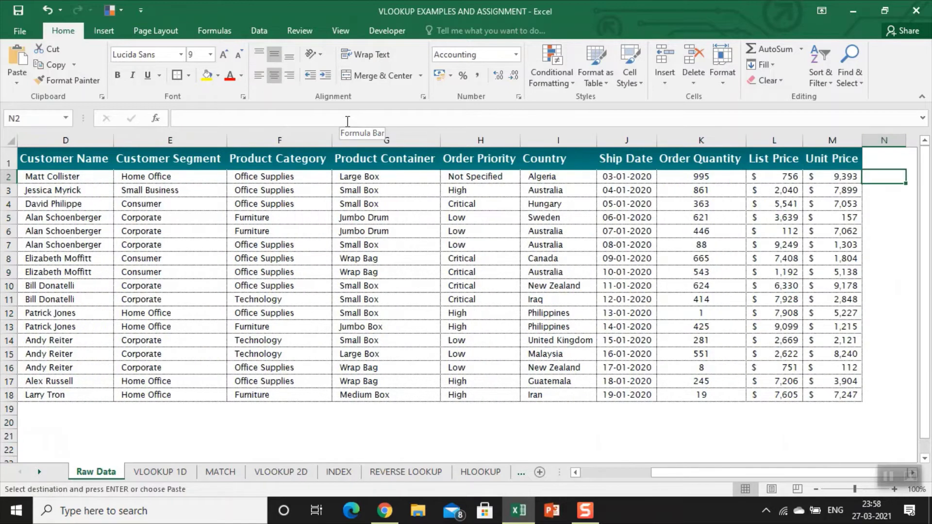
pyautogui.press('Left')
pyautogui.press('Left')
pyautogui.hotkey('ctrl', 'pagedown')
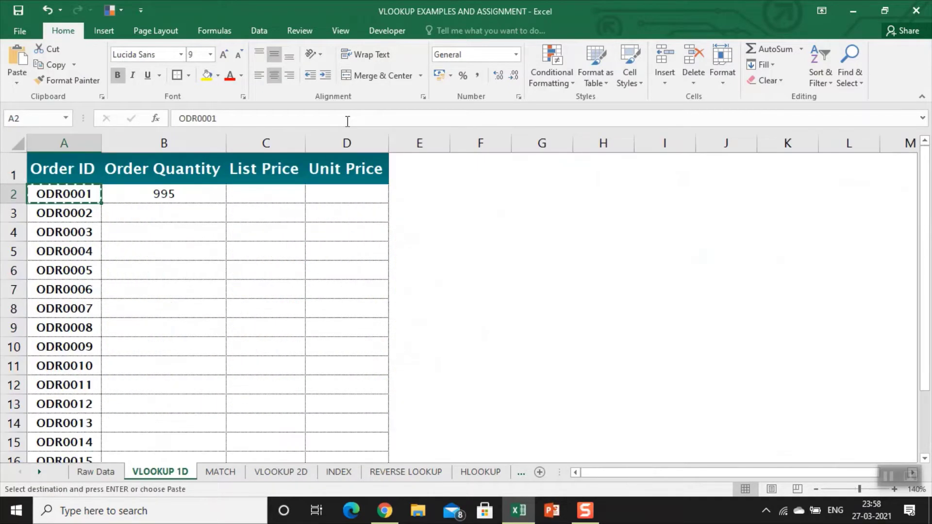
pyautogui.press('Escape')
pyautogui.press('Right')
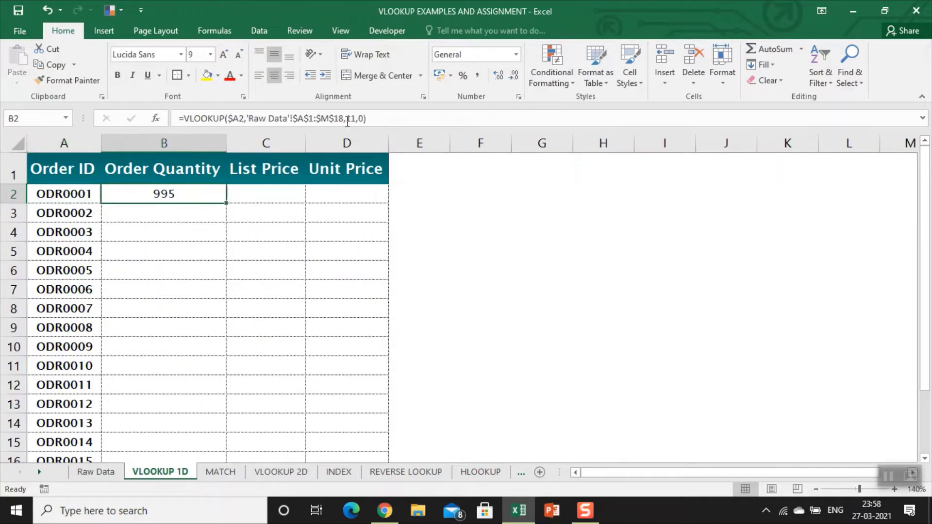
# Copy the Order Quantity lookup formula from B2 into the List Price cell C2
pyautogui.hotkey('ctrl', 'c')
pyautogui.press('Right')
pyautogui.hotkey('ctrl', 'v')
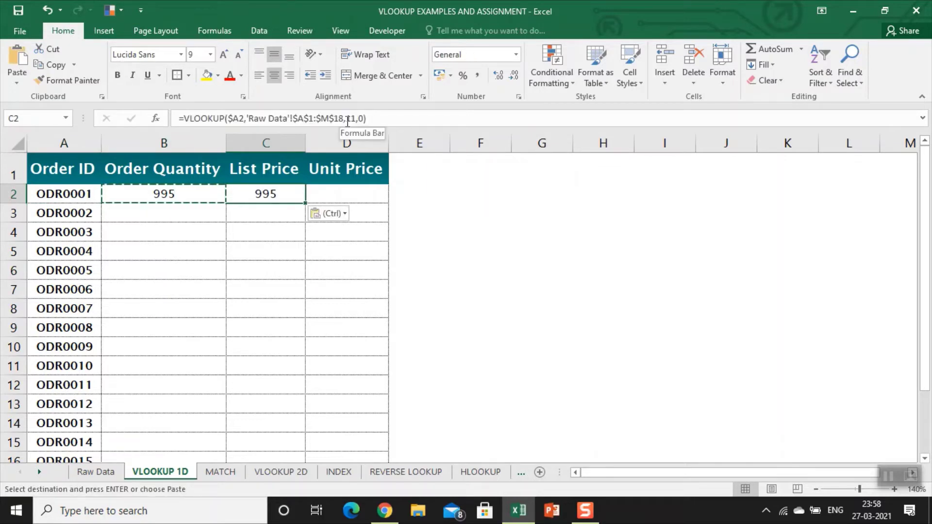
pyautogui.press('Escape')
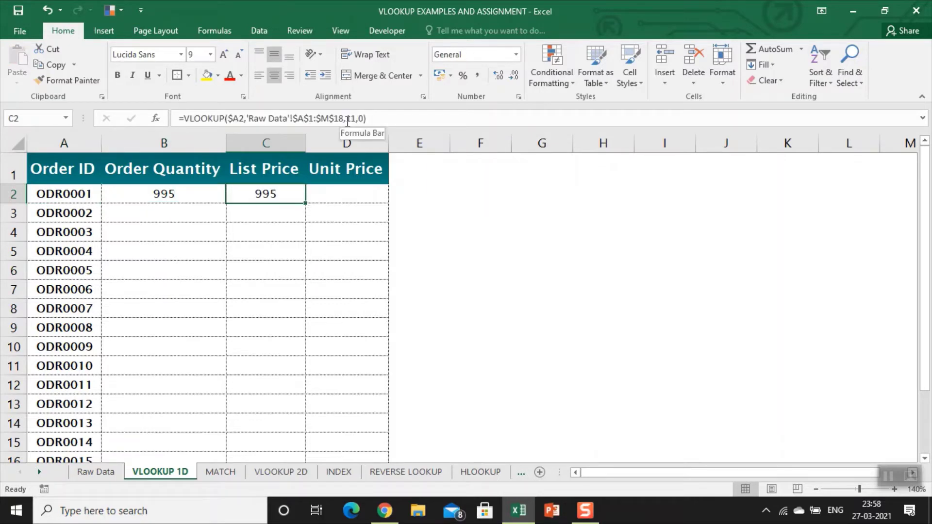
pyautogui.press('Up')
pyautogui.press('Down')
# Count the Raw Data columns from Order ID to List Price by selecting the header cells A1:L1
pyautogui.hotkey('ctrl', 'pageup')
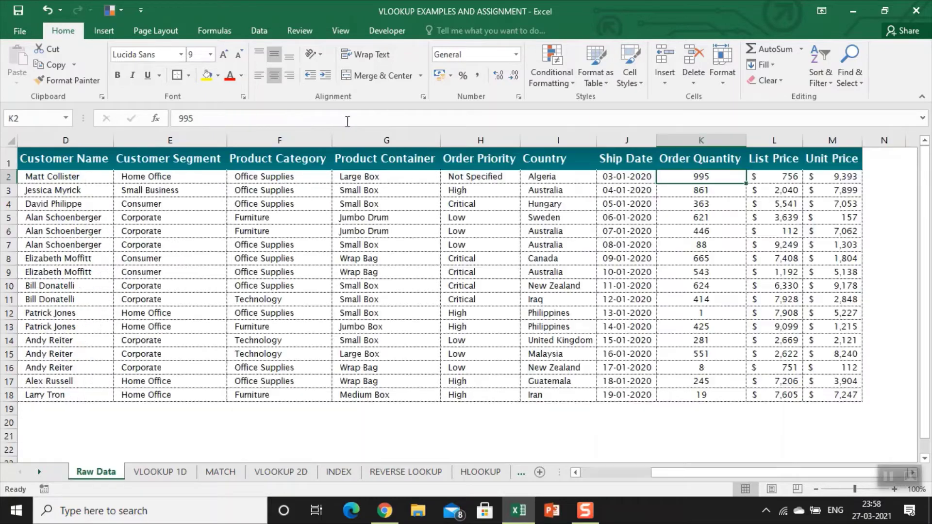
pyautogui.press('Home')
pyautogui.press('Up')
pyautogui.hotkey('shift', 'Right')
pyautogui.hotkey('shift', 'Right')
pyautogui.hotkey('shift', 'Right')
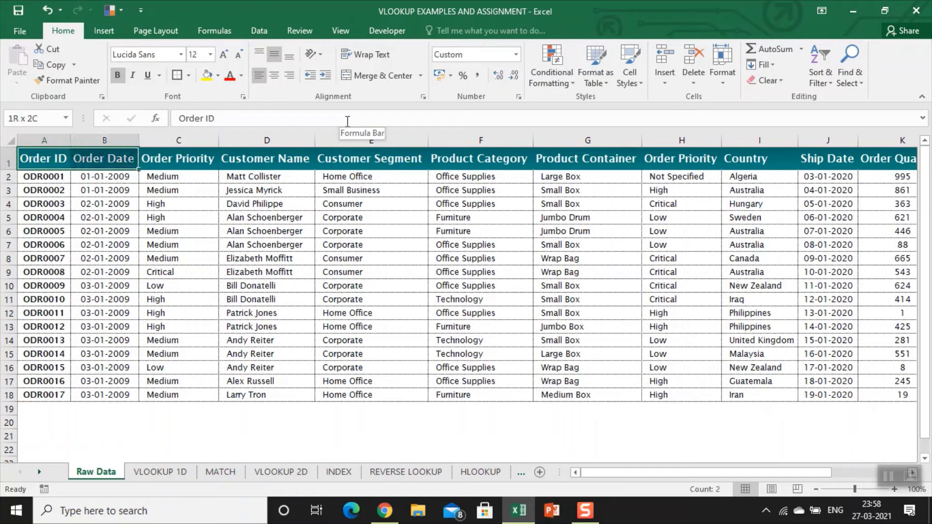
pyautogui.hotkey('ctrl', 'shift', 'Right')
pyautogui.hotkey('ctrl', 'shift', 'Right')
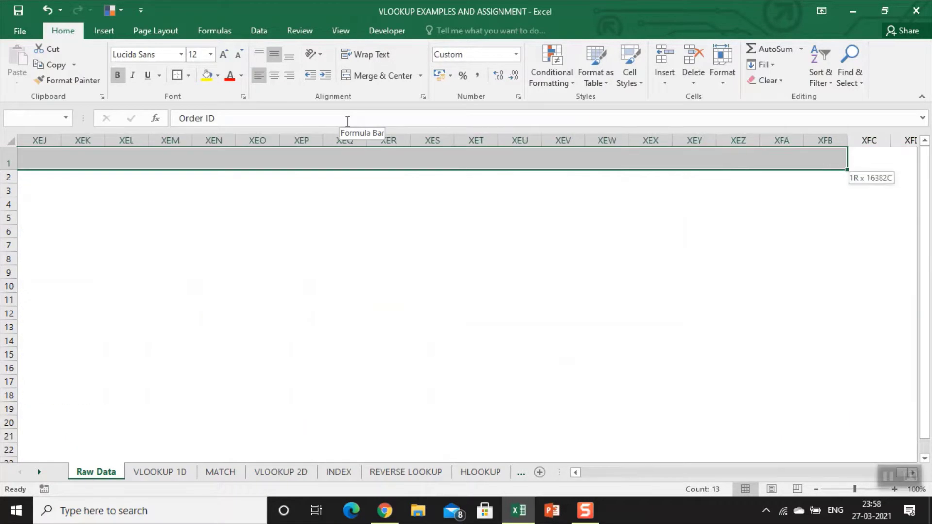
pyautogui.hotkey('ctrl', 'shift', 'Left')
pyautogui.hotkey('shift', 'Left')
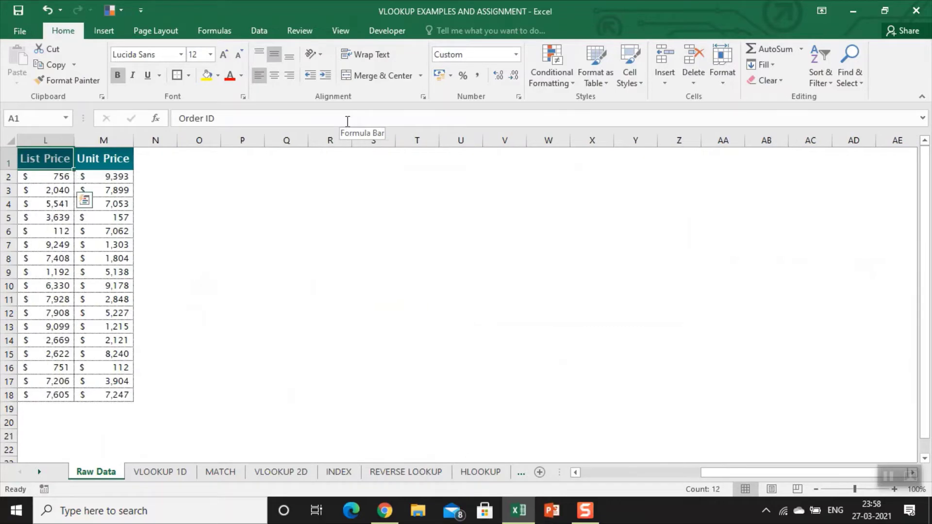
pyautogui.hotkey('ctrl', 'Home')
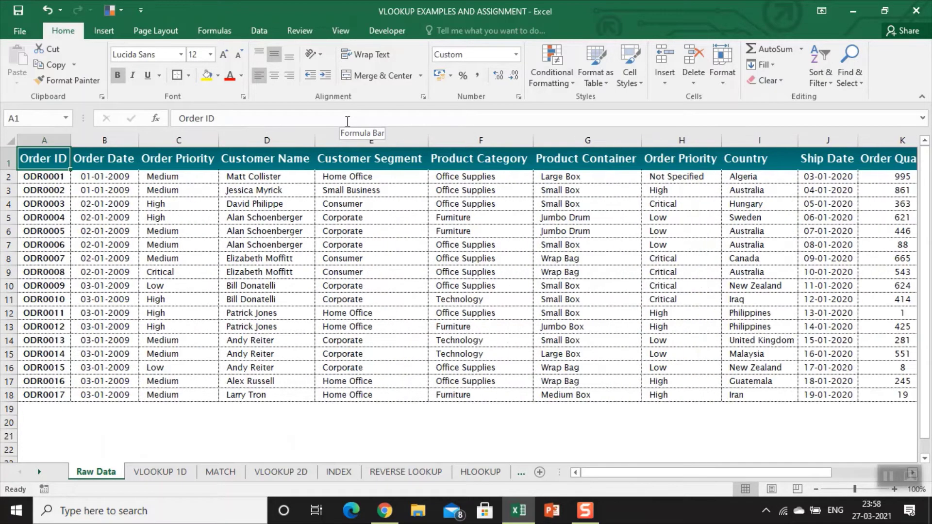
# Insert two blank columns before Order ID on Raw Data and select the headers from Order ID to Unit Price
pyautogui.hotkey('ctrl', 'space')
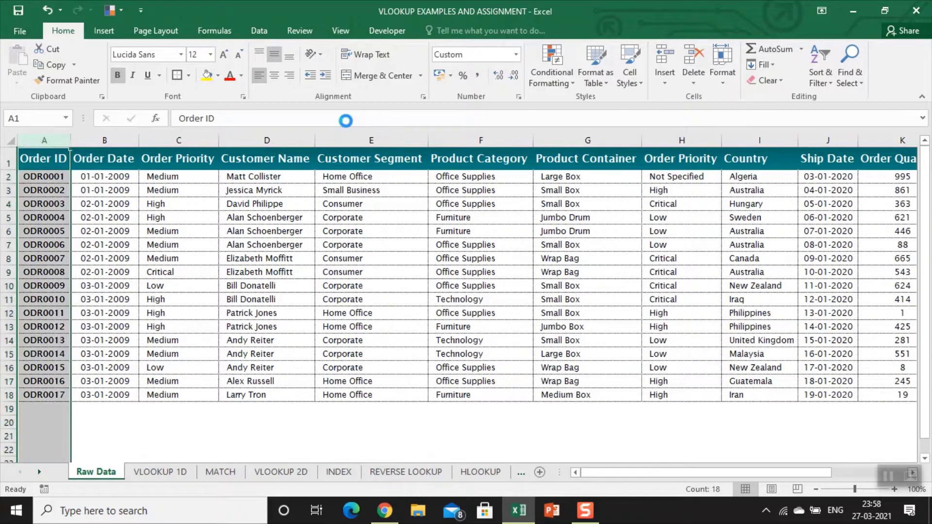
pyautogui.hotkey('ctrl', 'shift', '+')
pyautogui.hotkey('ctrl', 'shift', '+')
pyautogui.press('Right')
pyautogui.press('Right')
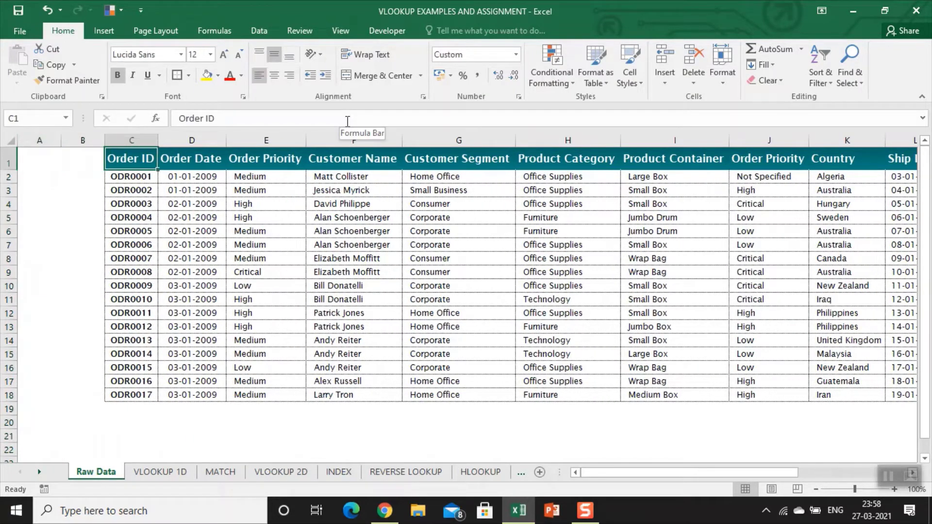
pyautogui.press('Down')
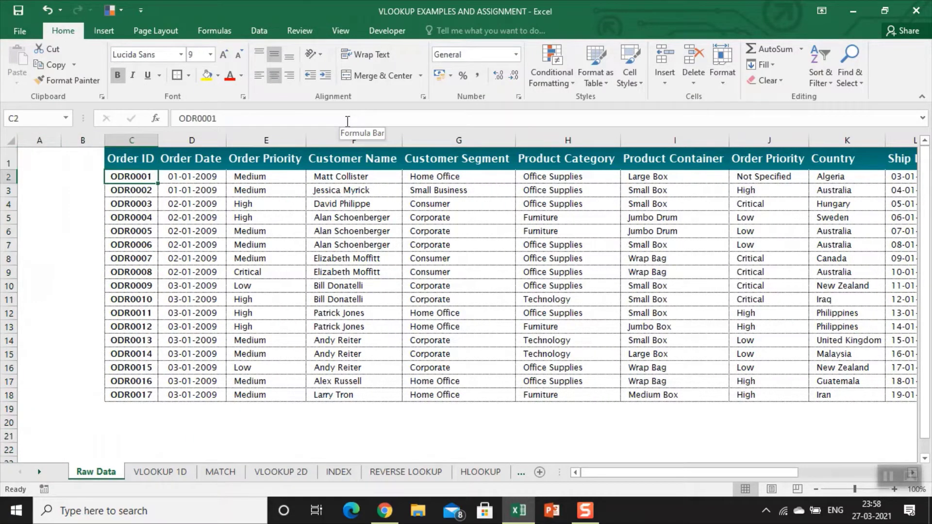
pyautogui.press('Up')
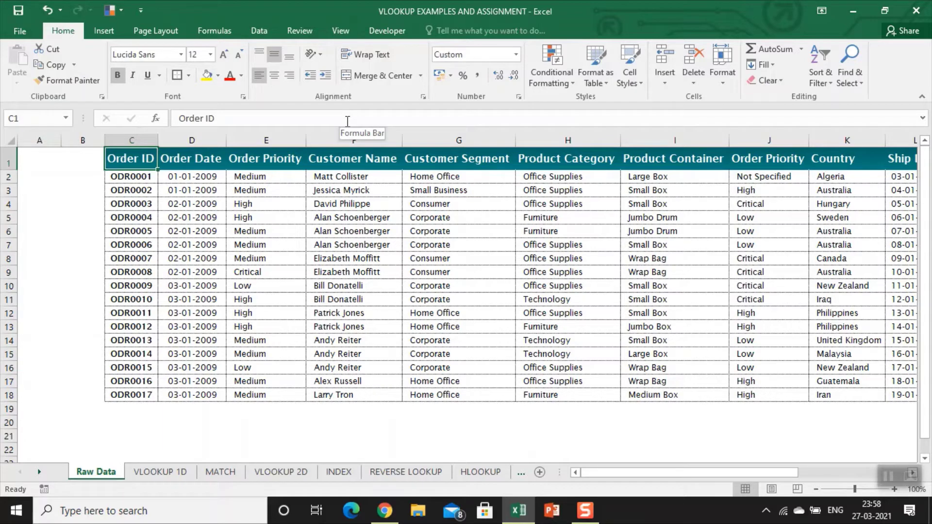
pyautogui.hotkey('ctrl', 'Right')
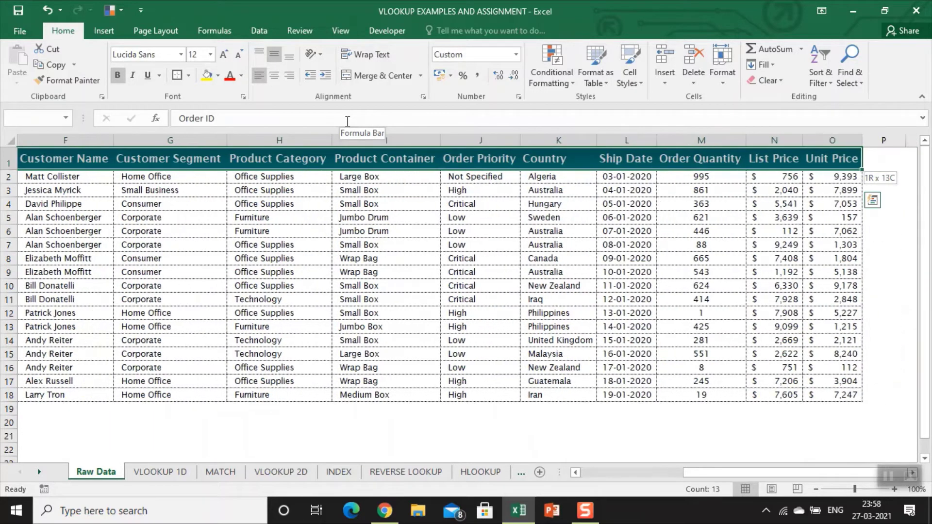
# Delete the two blank columns A and B in front of Order ID on Raw Data
pyautogui.hotkey('ctrl', 'Home')
pyautogui.hotkey('shift', 'Right')
pyautogui.hotkey('ctrl', 'space')
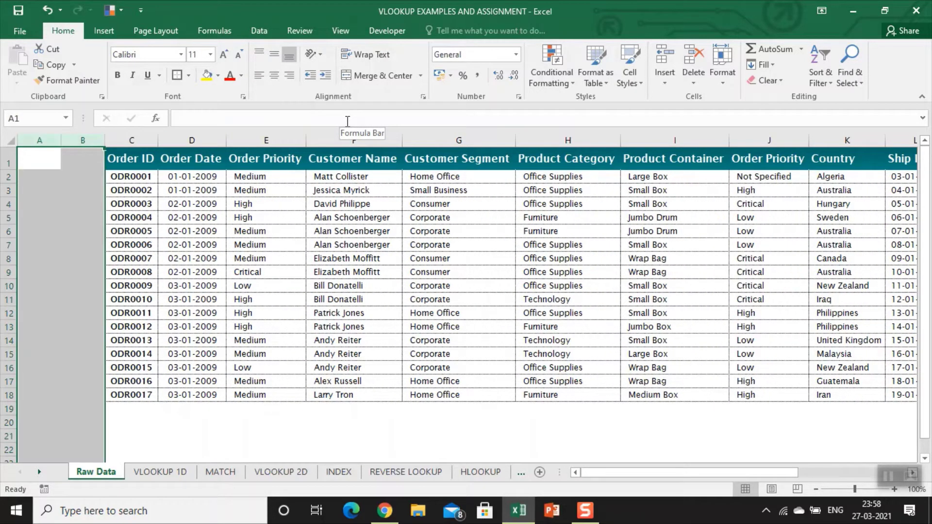
pyautogui.hotkey('ctrl', '-')
# Set the column index of the VLOOKUP formula in C2 on VLOOKUP 1D to 12
pyautogui.hotkey('ctrl', 'pagedown')
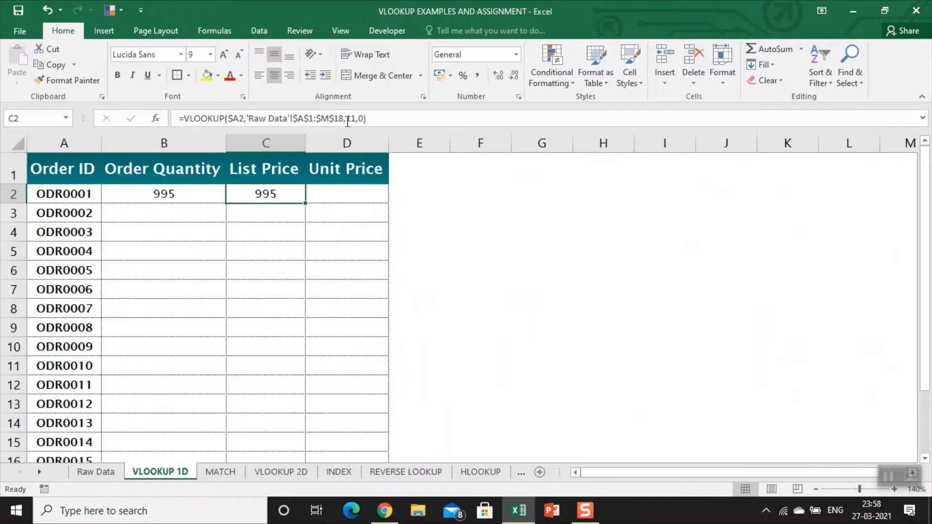
pyautogui.press('F2')
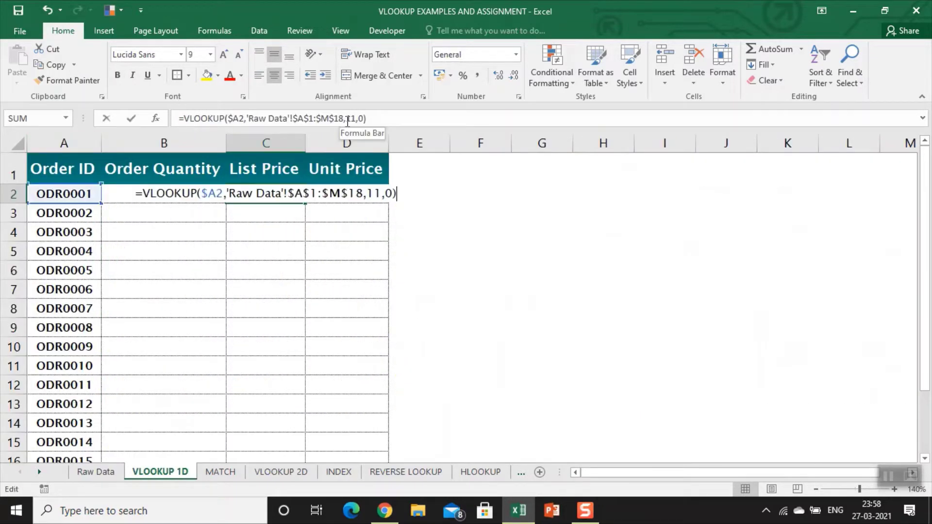
pyautogui.press('Left')
pyautogui.press('Left')
pyautogui.press('Left')
pyautogui.press('Left')
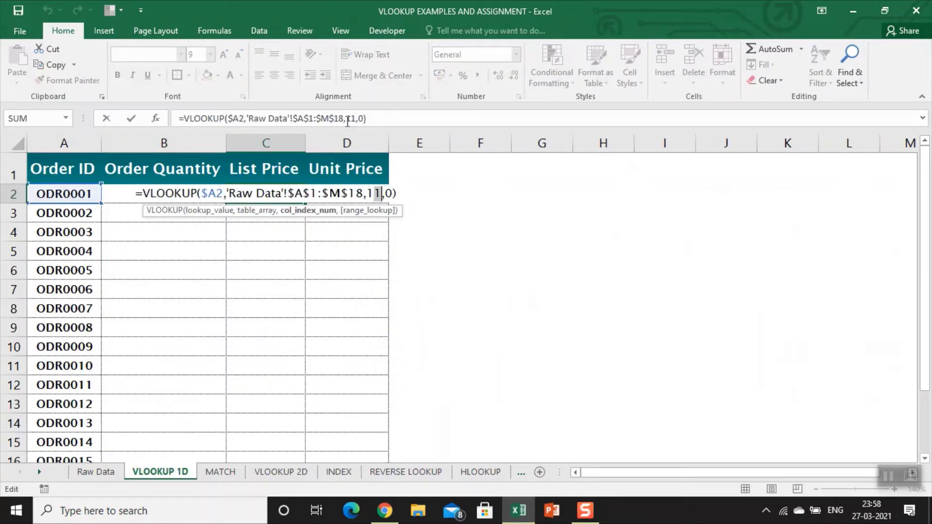
pyautogui.press('Return')
pyautogui.press('Up')
# Fill the C2 formula across into D2 and count the Raw Data header columns from Unit Price back to Order ID
pyautogui.press('Right')
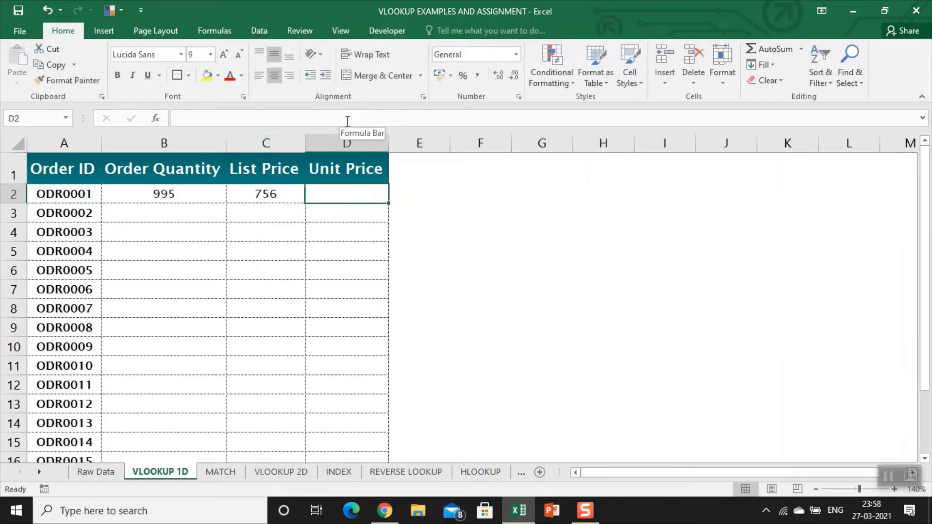
pyautogui.hotkey('ctrl', 'r')
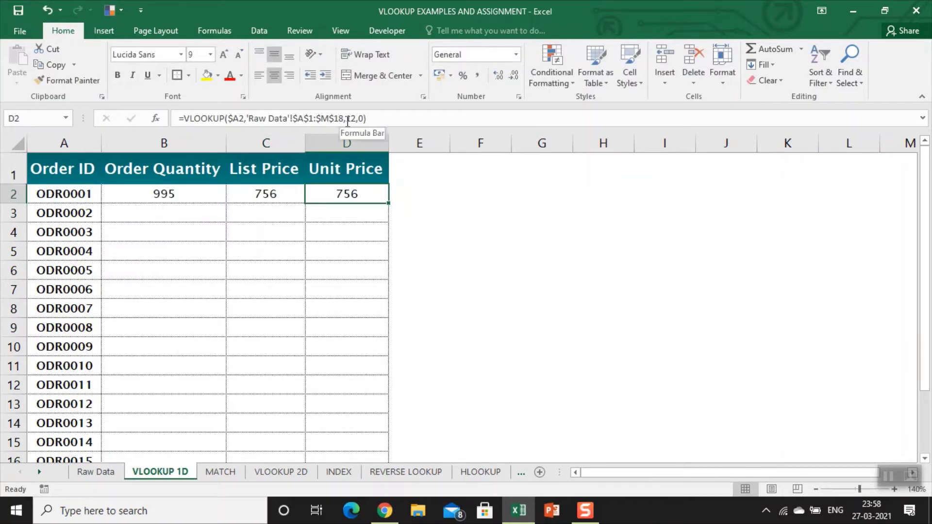
pyautogui.hotkey('ctrl', 'pageup')
pyautogui.hotkey('ctrl', 'Right')
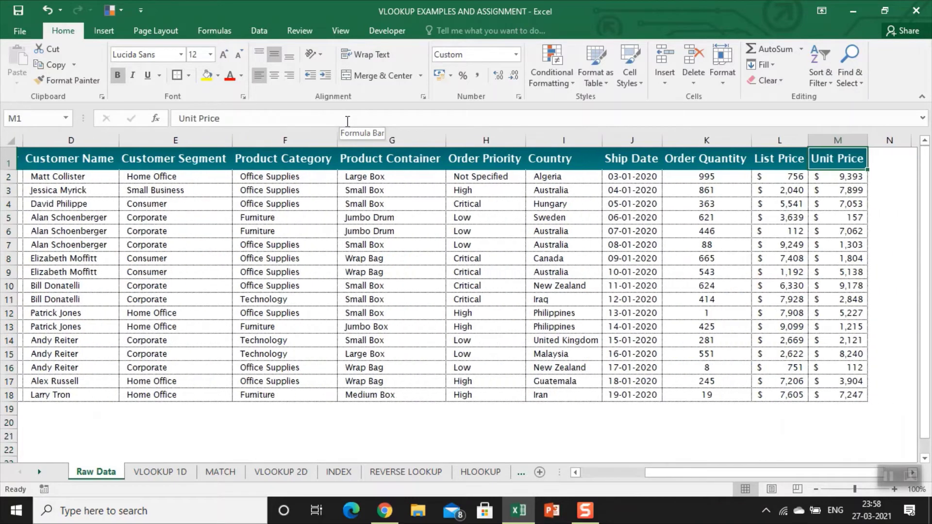
pyautogui.hscroll(-3, 347, 122)
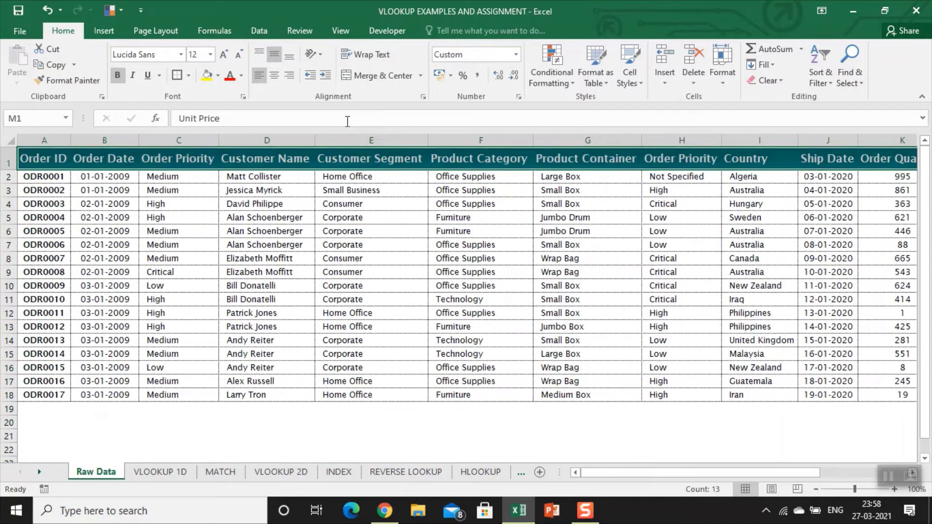
# Set the column index of the Unit Price VLOOKUP formula in D2 to 13
pyautogui.hotkey('ctrl', 'pagedown')
pyautogui.press('F2')
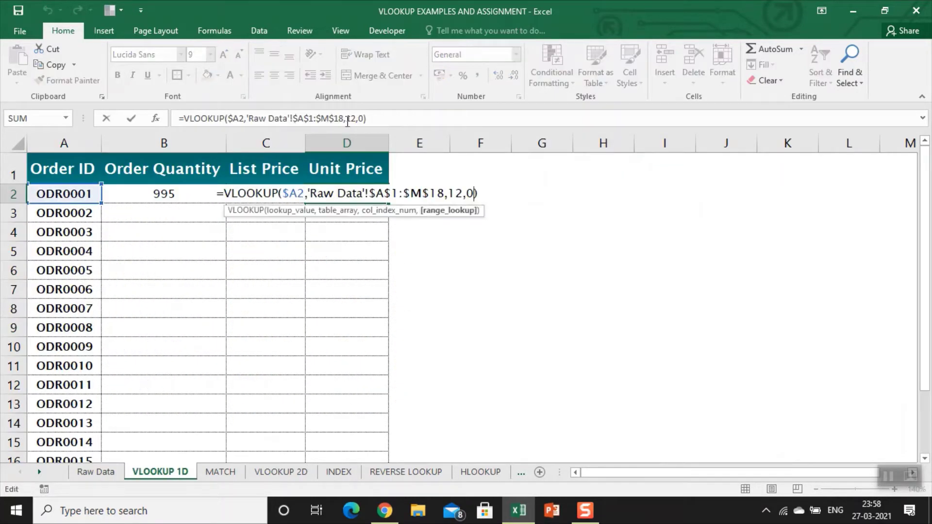
pyautogui.press('Left')
pyautogui.press('Left')
pyautogui.press('Left')
pyautogui.press('BackSpace')
pyautogui.write('3')
pyautogui.press('Return')
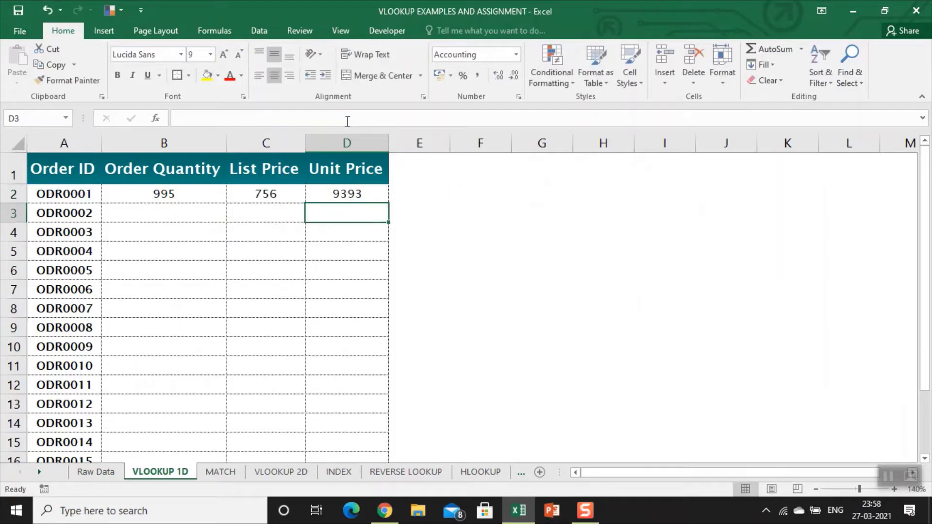
# Fill the formulas in B2:D2 down through row 18 for all order IDs
pyautogui.press('Up')
pyautogui.press('Left')
pyautogui.press('Left')
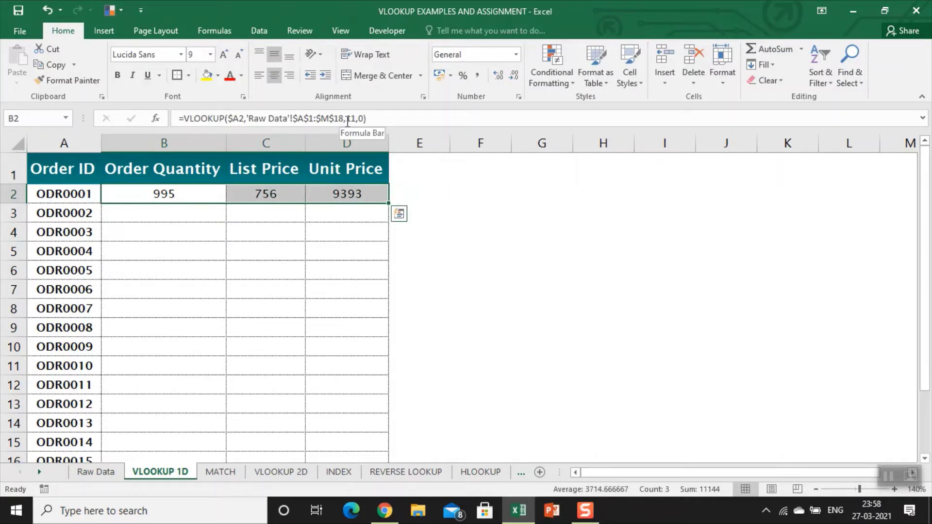
pyautogui.doubleClick(391, 204)
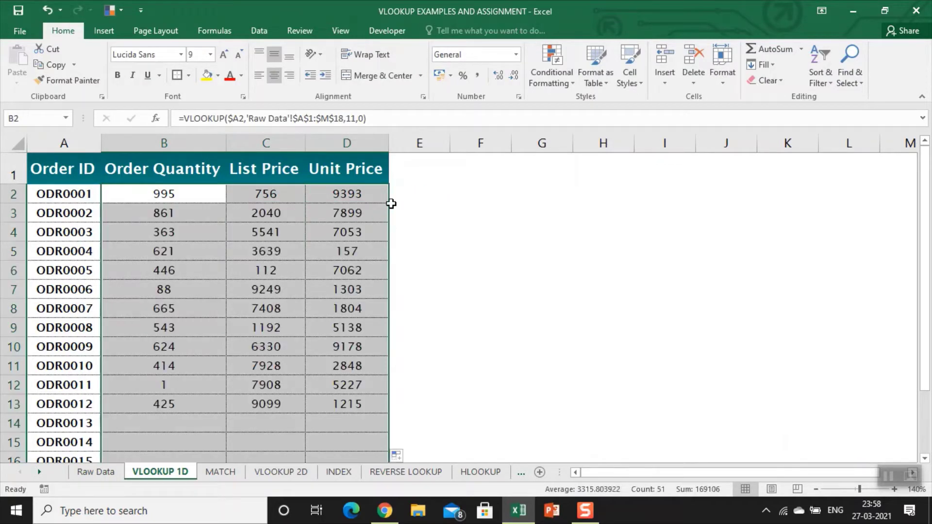
# Check the filled lookup formulas down to the last order in row 18 and return to B2
pyautogui.press('Left')
pyautogui.hotkey('ctrl', 'Down')
pyautogui.press('Right')
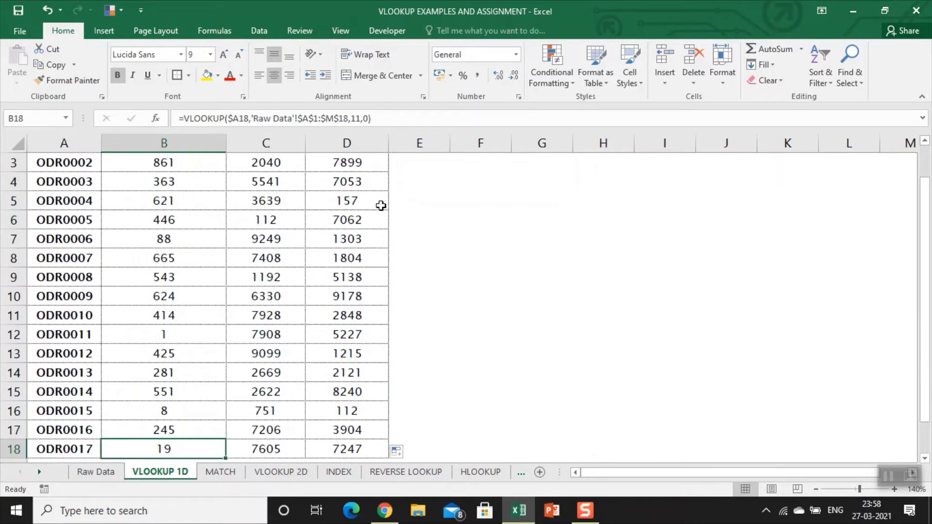
pyautogui.press('Down')
pyautogui.press('Up')
pyautogui.hotkey('ctrl', 'Up')
pyautogui.press('Down')
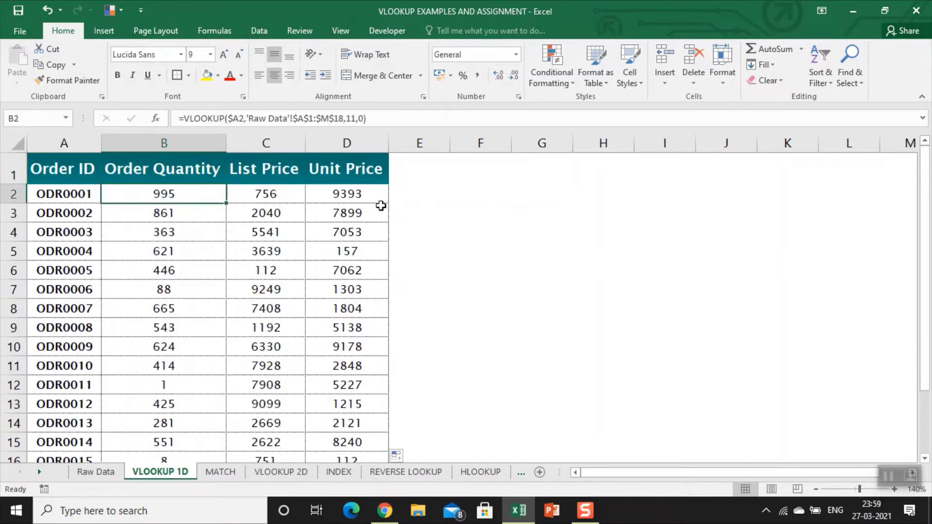
# Step through the Raw Data header cells to review column positions, counting from Order ID to Customer Name
pyautogui.press('Up')
pyautogui.hotkey('ctrl', 'pageup')
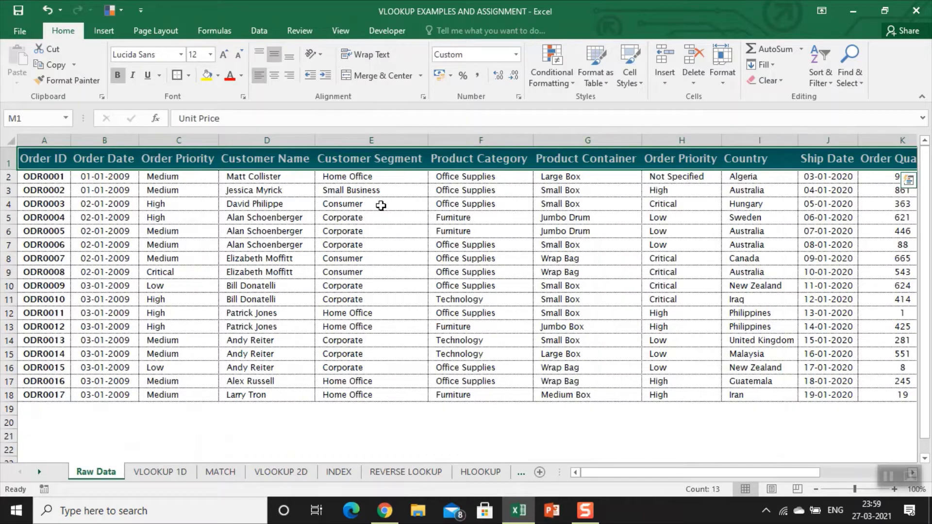
pyautogui.press('Left')
pyautogui.press('Left')
pyautogui.press('Left')
pyautogui.press('Left')
pyautogui.press('Left')
pyautogui.press('Left')
pyautogui.press('Left')
pyautogui.press('Left')
pyautogui.press('Left')
pyautogui.press('Left')
pyautogui.press('Left')
pyautogui.press('Left')
pyautogui.press('Right')
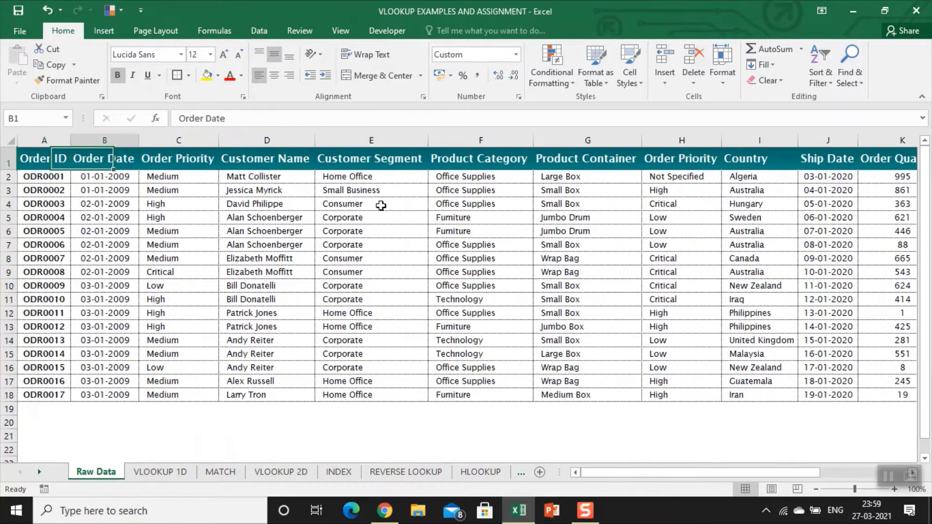
pyautogui.press('Right')
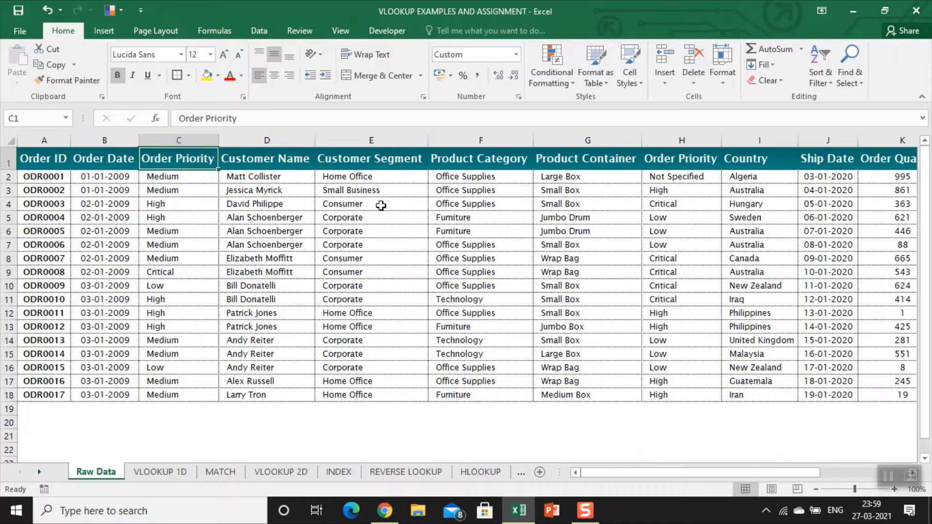
pyautogui.press('Right')
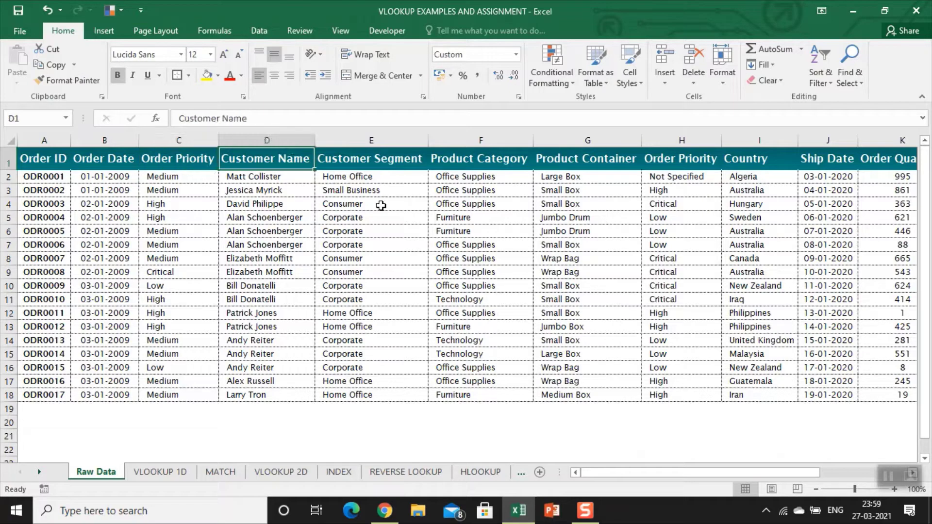
# Replace the hard-coded column index in B2's VLOOKUP formula on VLOOKUP 1D with COLUMN(k)
pyautogui.hotkey('ctrl', 'pagedown')
pyautogui.press('Down')
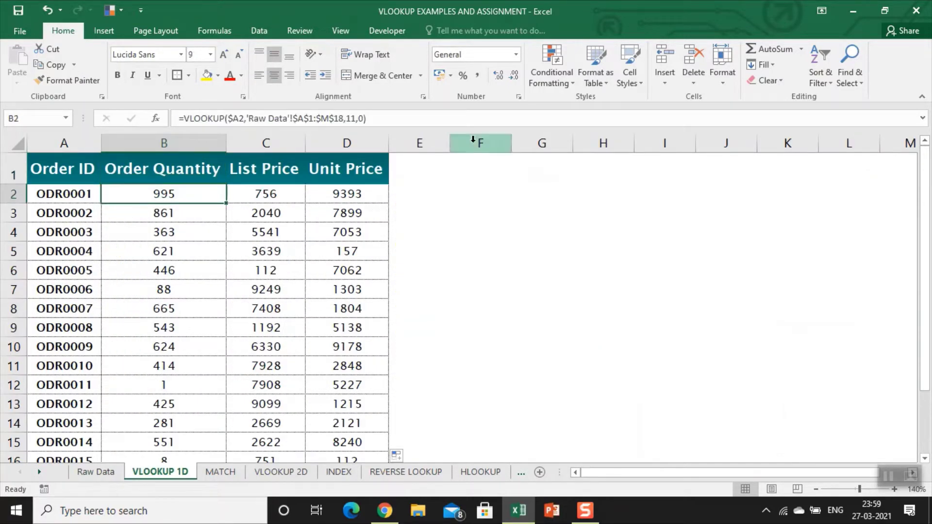
pyautogui.doubleClick(351, 117)
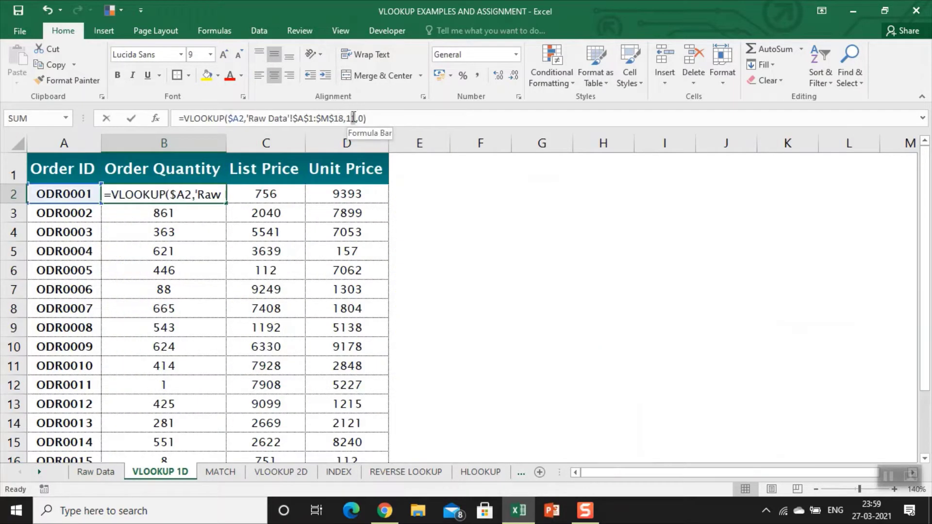
pyautogui.write('column')
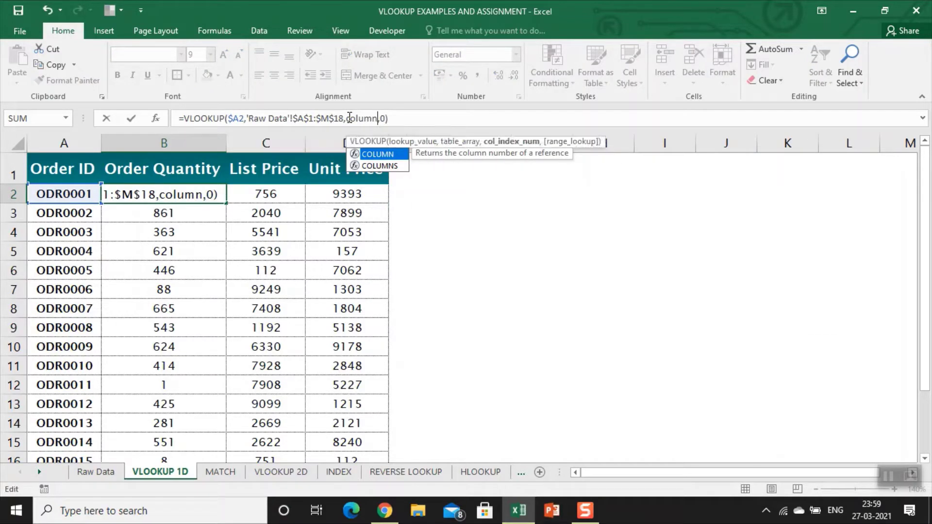
pyautogui.press('Tab')
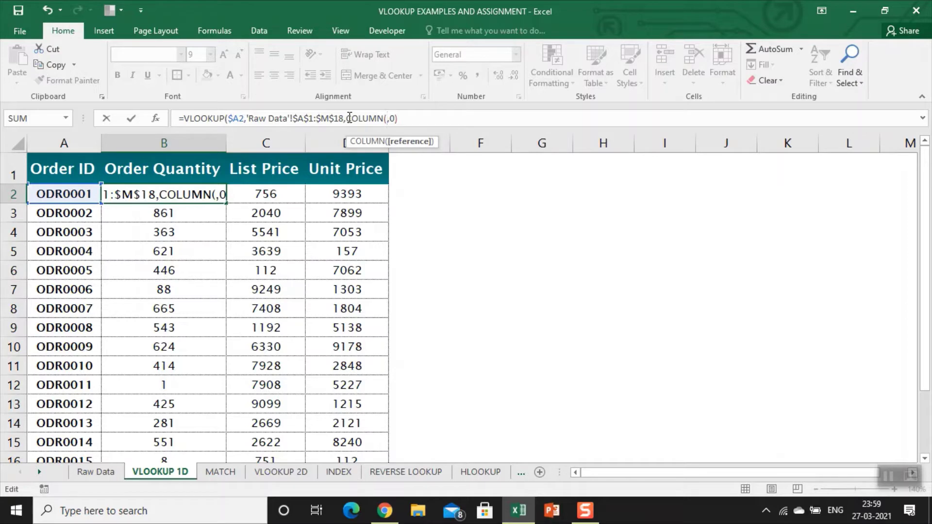
pyautogui.write('k')
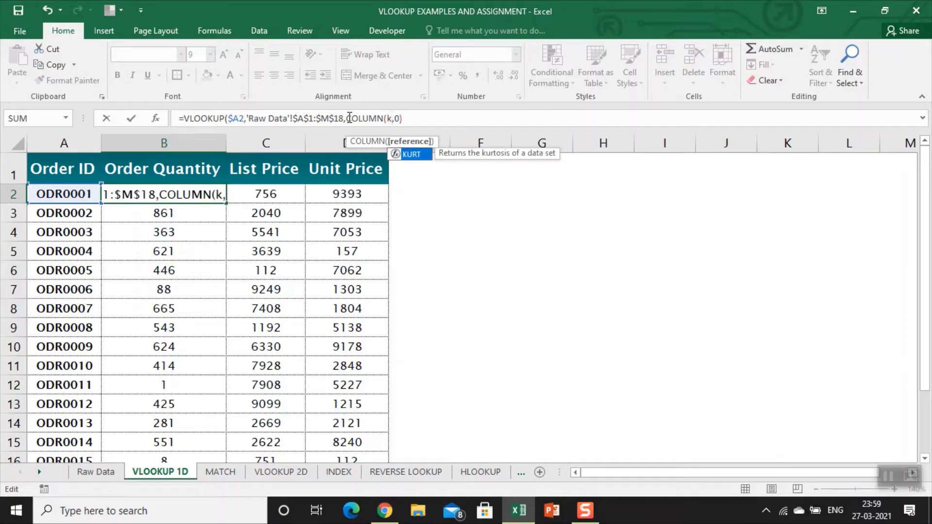
pyautogui.write(')')
pyautogui.hotkey('ctrl', 'Return')
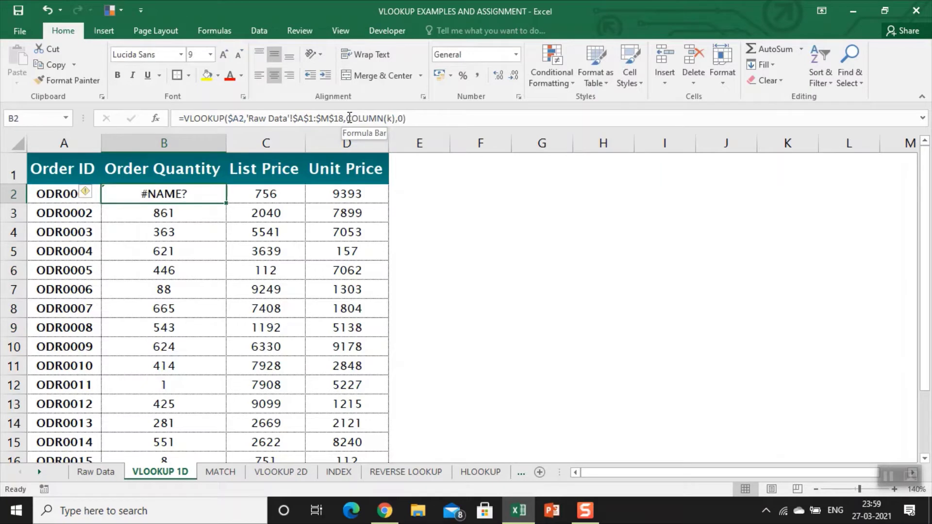
# Try K:K as the COLUMN reference in B2's VLOOKUP formula, and undo both COLUMN edits
pyautogui.click(391, 119)
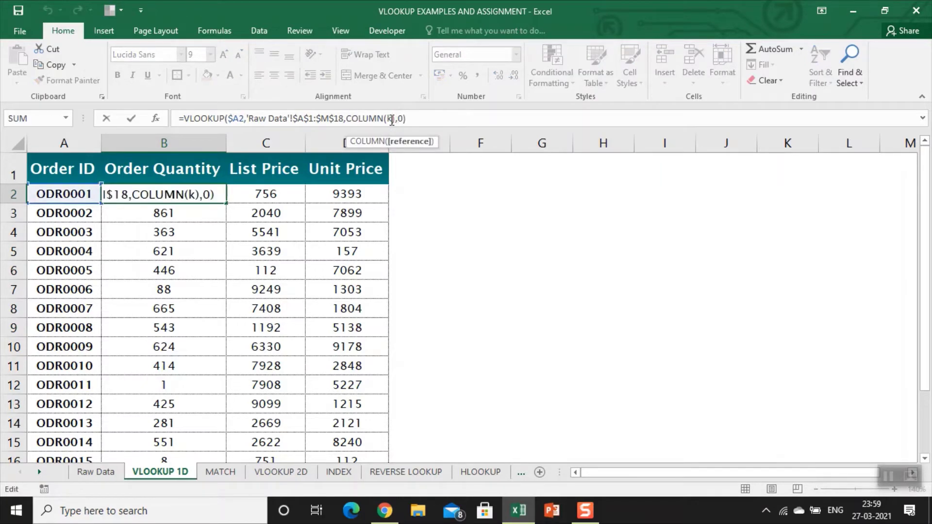
pyautogui.write(':K')
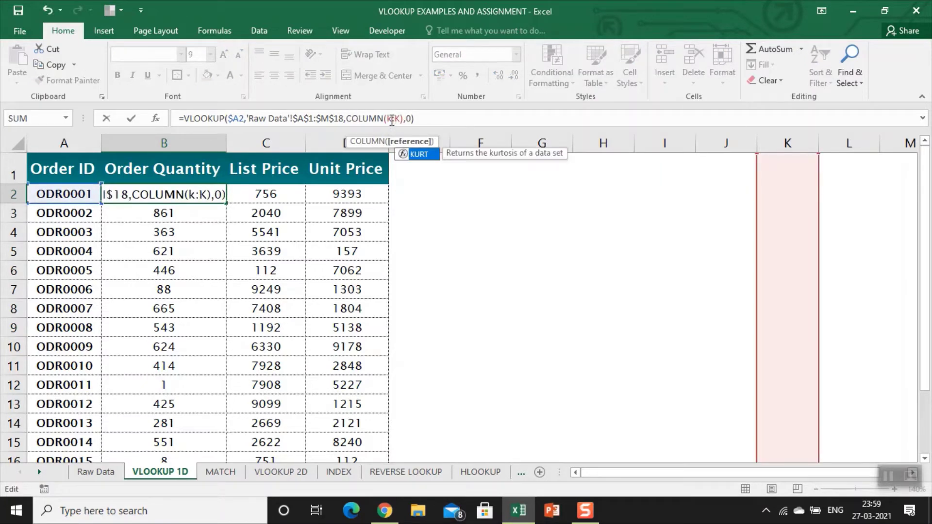
pyautogui.press('Return')
pyautogui.press('Up')
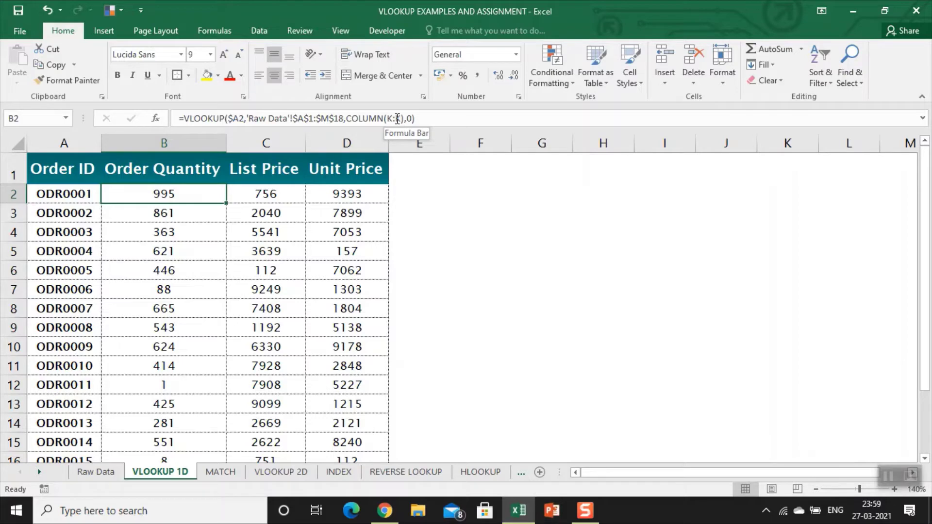
pyautogui.hotkey('ctrl', 'z')
pyautogui.hotkey('ctrl', 'z')
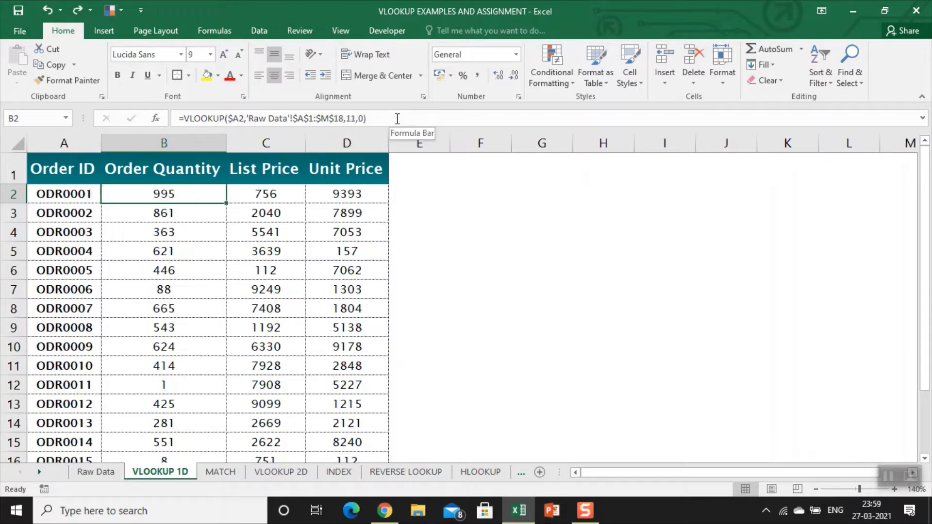
# Copy the Country header from Raw Data and paste it over the Order Quantity header in B1 of VLOOKUP 1D
pyautogui.hotkey('ctrl', 'pageup')
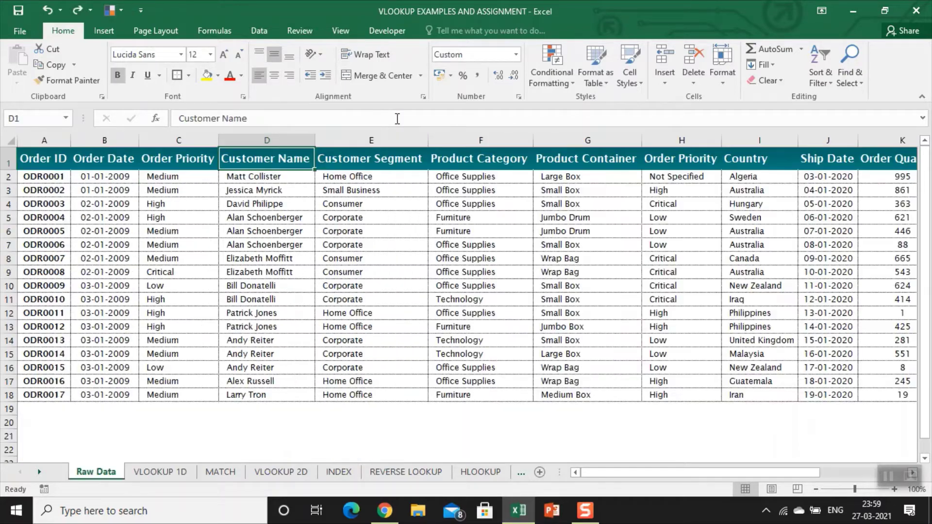
pyautogui.press('Right')
pyautogui.press('Right')
pyautogui.press('Right')
pyautogui.press('Right')
pyautogui.press('Right')
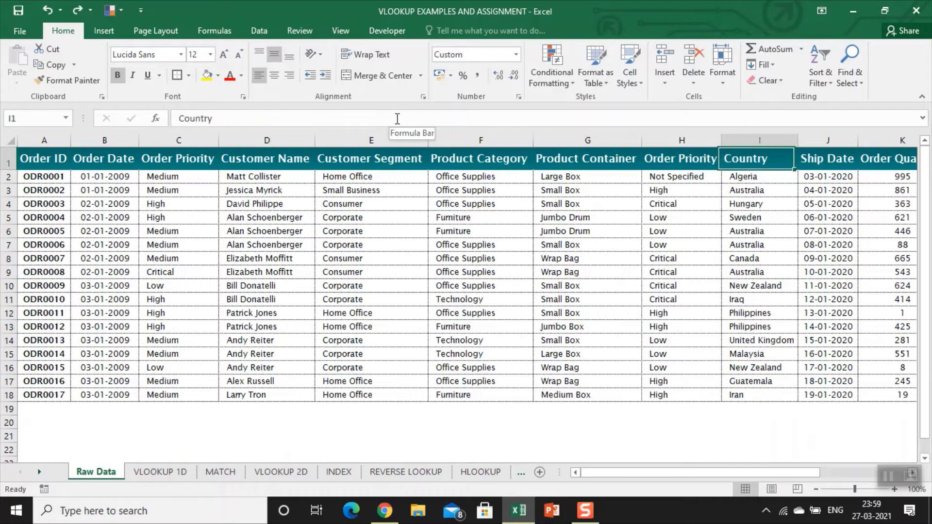
pyautogui.press('Right')
pyautogui.press('Left')
pyautogui.hotkey('ctrl', 'c')
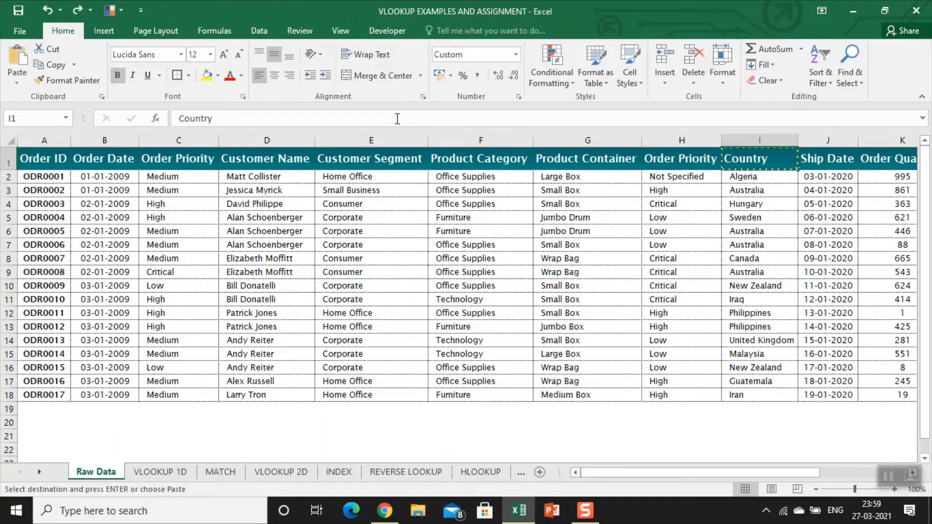
pyautogui.hotkey('ctrl', 'pagedown')
pyautogui.press('Up')
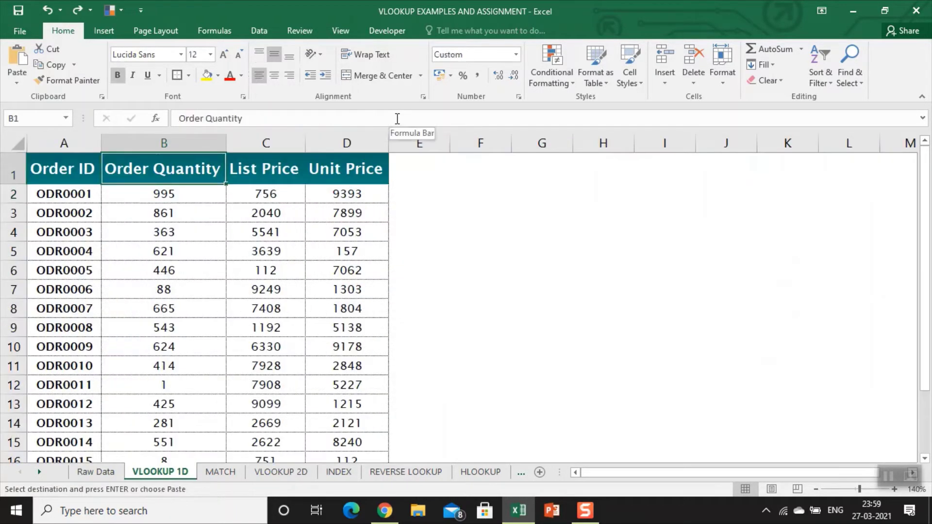
pyautogui.hotkey('ctrl', 'alt', 'v')
pyautogui.press('Return')
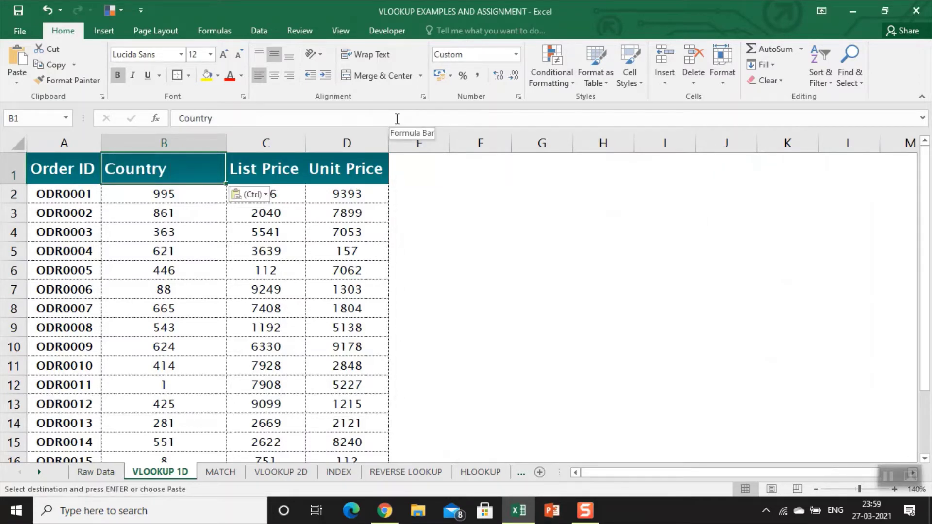
# Count the Raw Data header columns from Order ID through Country to determine Country's column position
pyautogui.press('Down')
pyautogui.hotkey('ctrl', 'pageup')
pyautogui.press('Right')
pyautogui.press('Left')
pyautogui.press('Left')
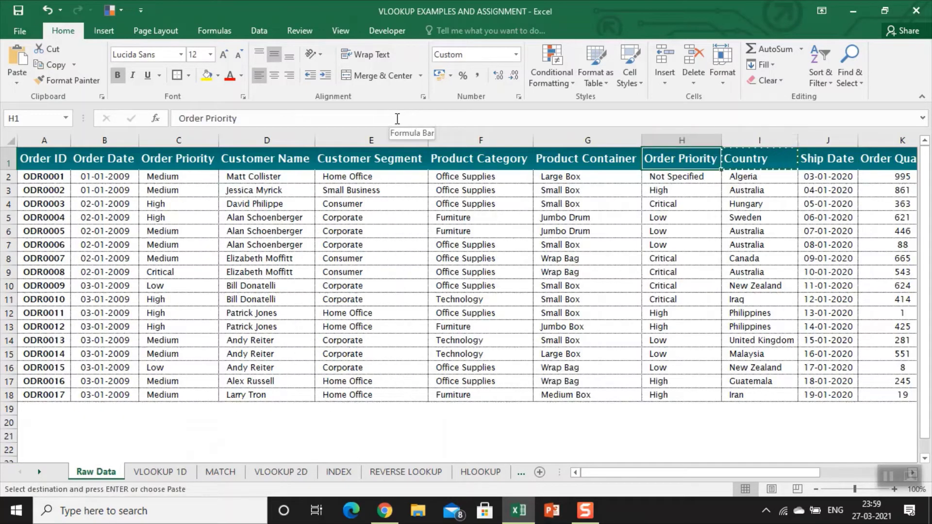
pyautogui.press('Right')
pyautogui.hotkey('ctrl', 'shift', 'Left')
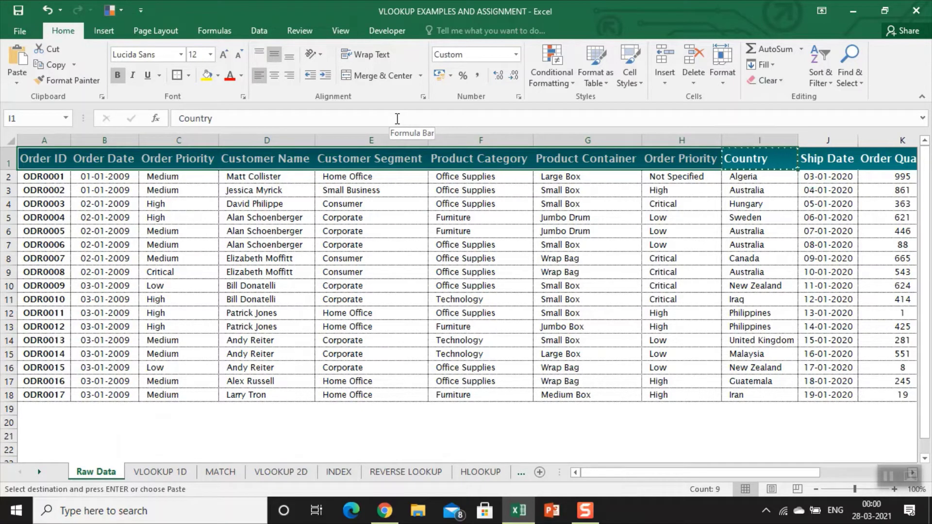
pyautogui.press('Left')
pyautogui.press('Left')
pyautogui.press('Right')
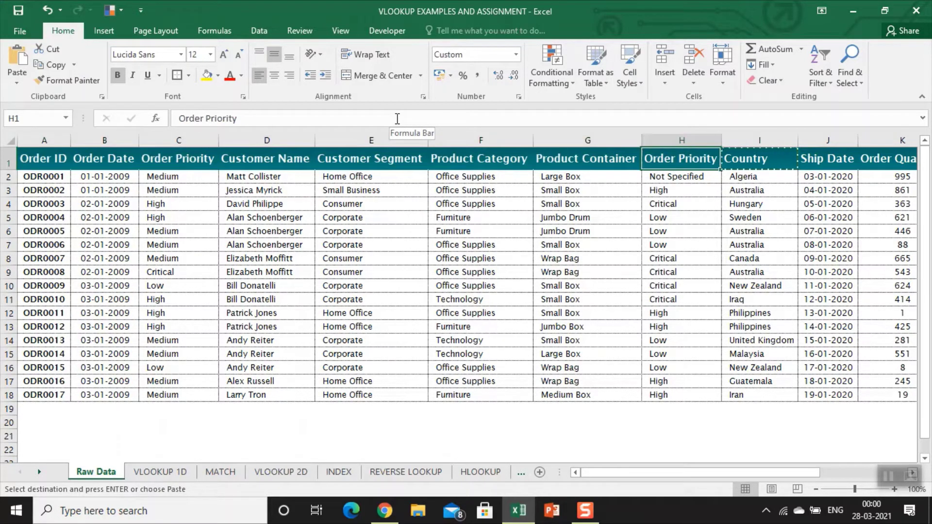
# Set the column index of the VLOOKUP formula in B2 of VLOOKUP 1D to 9
pyautogui.hotkey('ctrl', 'pagedown')
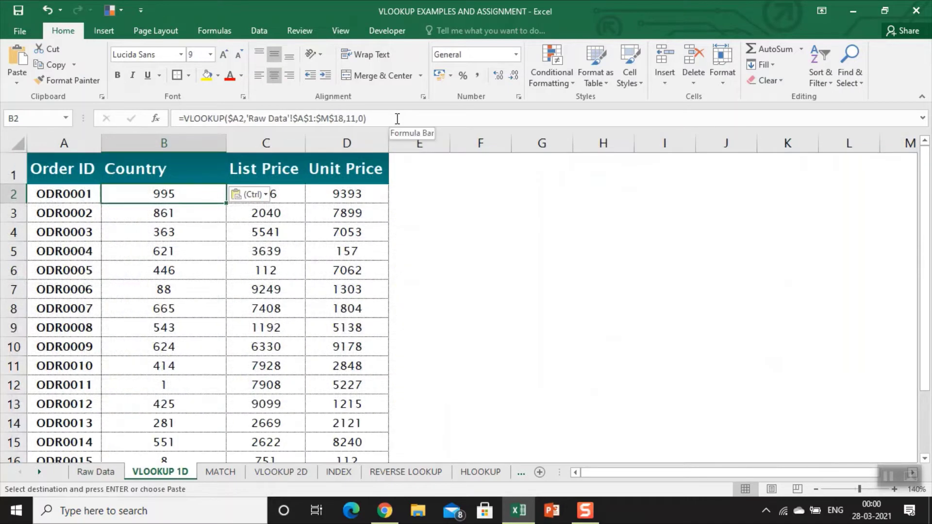
pyautogui.press('F2')
pyautogui.press('Left')
pyautogui.press('Left')
pyautogui.press('Left')
pyautogui.hotkey('shift', 'Left')
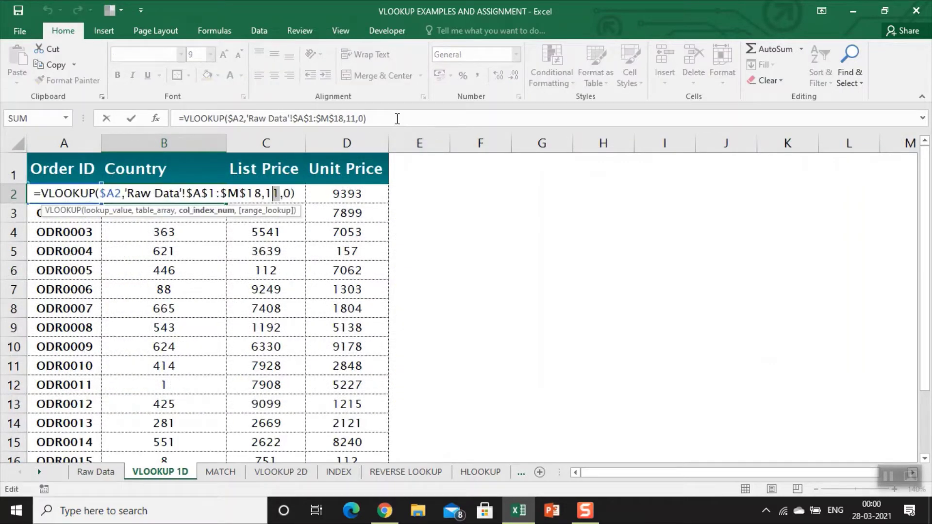
pyautogui.hotkey('shift', 'Left')
pyautogui.write('9')
pyautogui.press('Return')
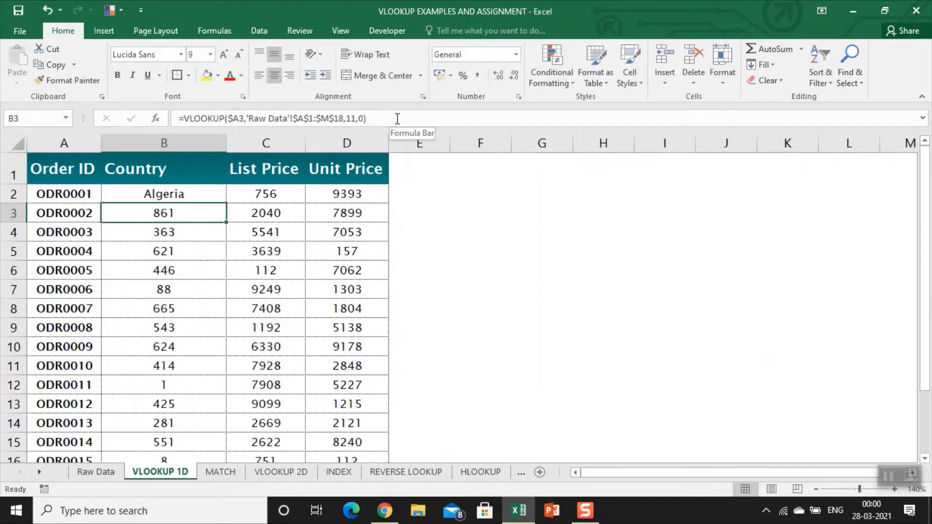
# Fill the Country lookup formula from B2 down through B18 and return to B2
pyautogui.press('Up')
pyautogui.hotkey('shift', 'Down')
pyautogui.hotkey('shift', 'Down')
pyautogui.hotkey('shift', 'Down')
pyautogui.hotkey('shift', 'Down')
pyautogui.hotkey('shift', 'Down')
pyautogui.hotkey('shift', 'Down')
pyautogui.hotkey('shift', 'Down')
pyautogui.hotkey('shift', 'Down')
pyautogui.hotkey('shift', 'Down')
pyautogui.hotkey('shift', 'Down')
pyautogui.hotkey('shift', 'Down')
pyautogui.hotkey('shift', 'Down')
pyautogui.hotkey('shift', 'Down')
pyautogui.hotkey('shift', 'Down')
pyautogui.hotkey('shift', 'Down')
pyautogui.hotkey('shift', 'Down')
pyautogui.hotkey('ctrl', 'd')
pyautogui.press('Up')
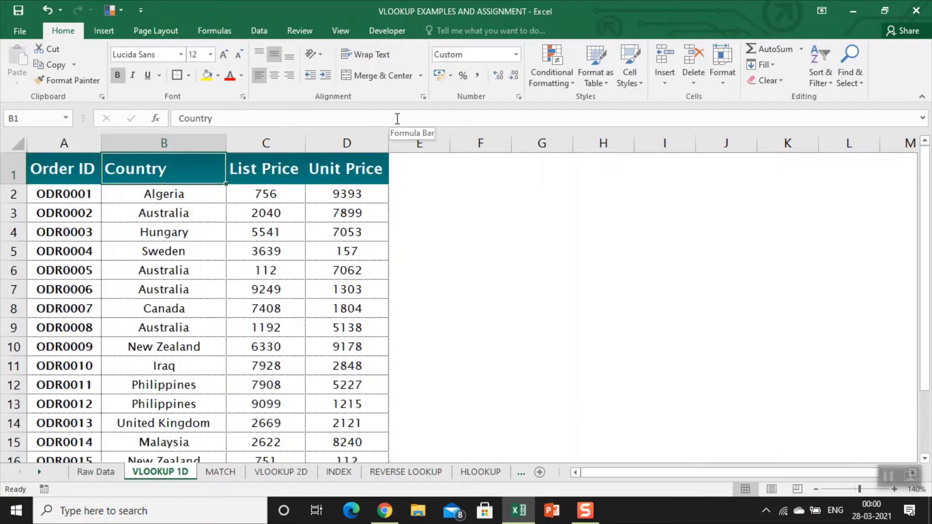
pyautogui.press('Down')
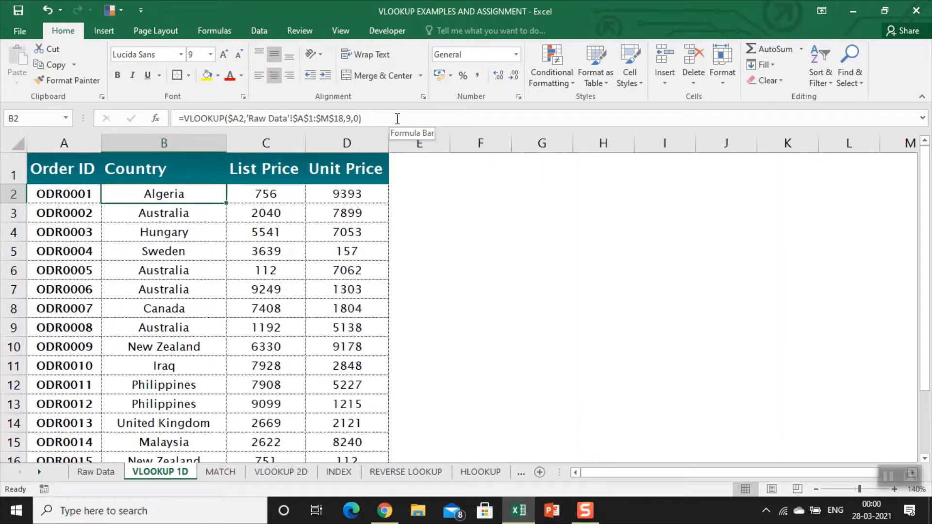
# Examine the Order ID column's position in Raw Data and the first order ID used as lookup value in VLOOKUP 1D
pyautogui.hotkey('ctrl', 'pageup')
pyautogui.press('Left')
pyautogui.press('Left')
pyautogui.press('Left')
pyautogui.press('Left')
pyautogui.press('Left')
pyautogui.press('Left')
pyautogui.press('Left')
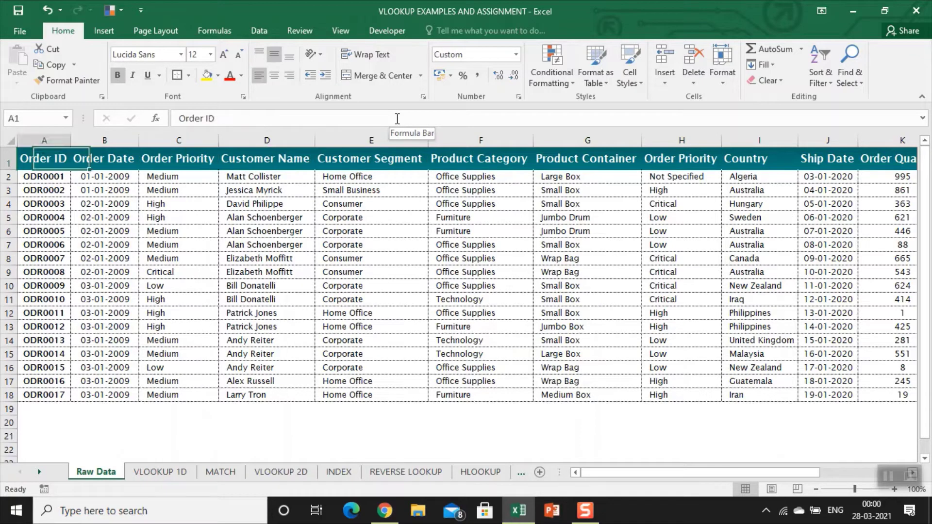
pyautogui.press('Down')
pyautogui.press('Up')
pyautogui.hotkey('ctrl', 'pagedown')
pyautogui.press('Left')
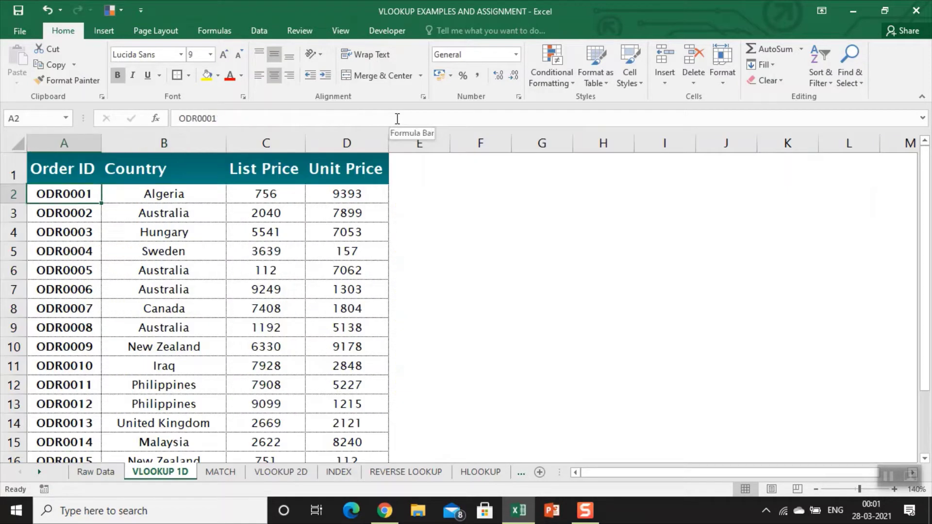
# Compare the first order ID and the neighbouring column headers between Raw Data and VLOOKUP 1D
pyautogui.hotkey('ctrl', 'pageup')
pyautogui.press('Down')
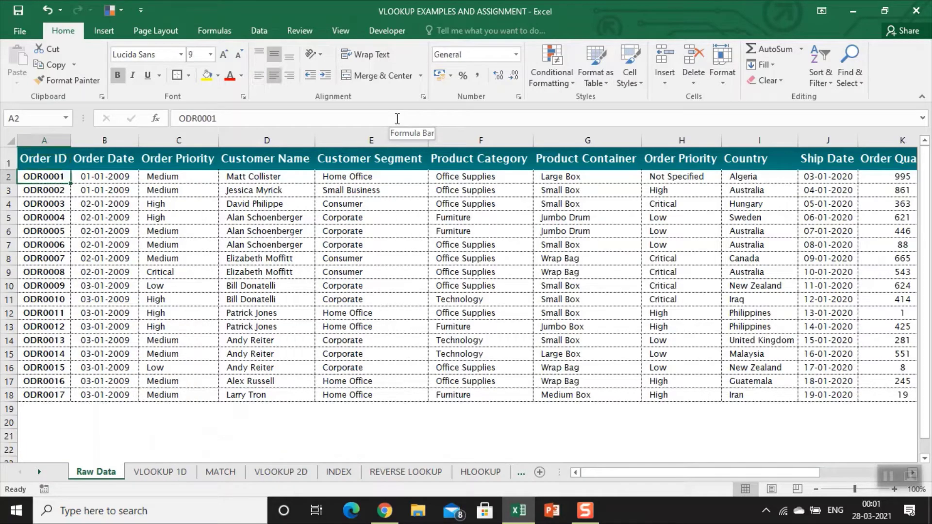
pyautogui.press('Up')
pyautogui.press('Right')
pyautogui.hotkey('ctrl', 'pagedown')
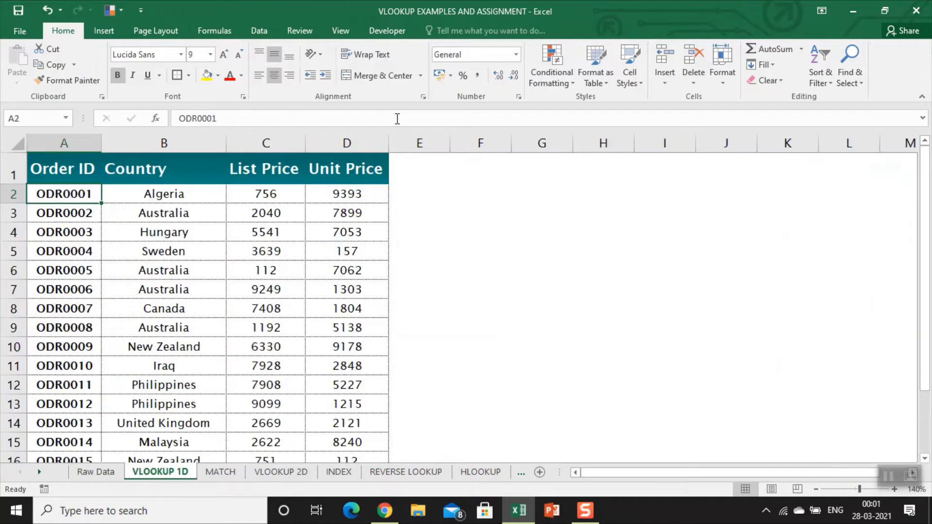
pyautogui.press('Up')
pyautogui.press('Right')
pyautogui.press('Right')
pyautogui.press('Left')
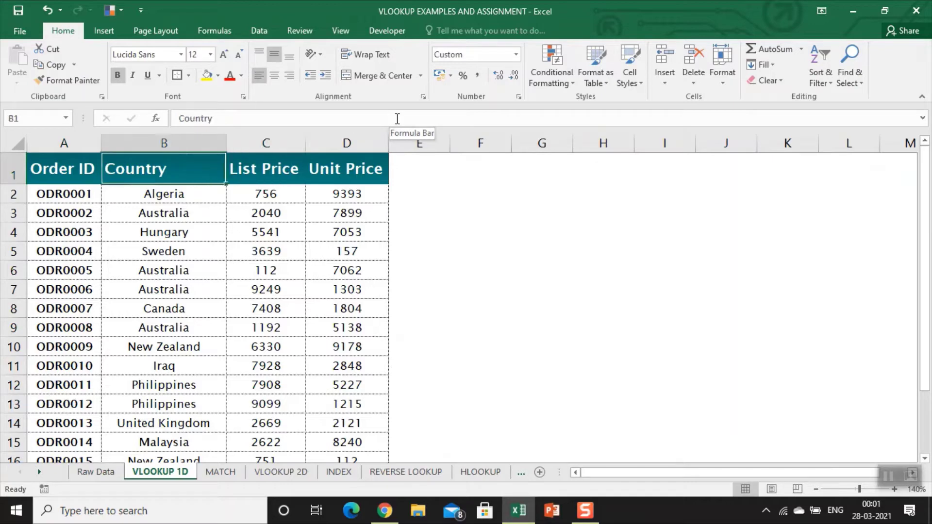
# Insert a blank column before the Order ID column in Raw Data
pyautogui.hotkey('ctrl', 'pageup')
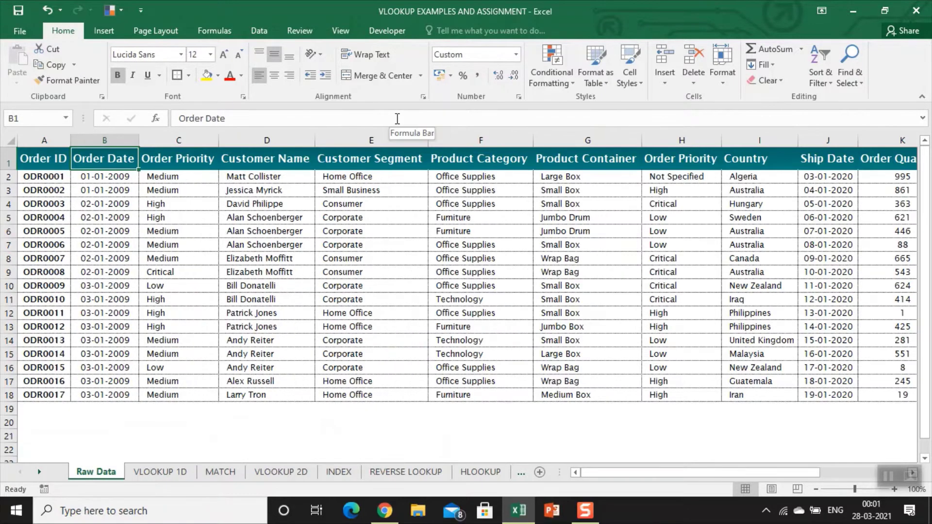
pyautogui.press('Left')
pyautogui.press('Right')
pyautogui.press('Left')
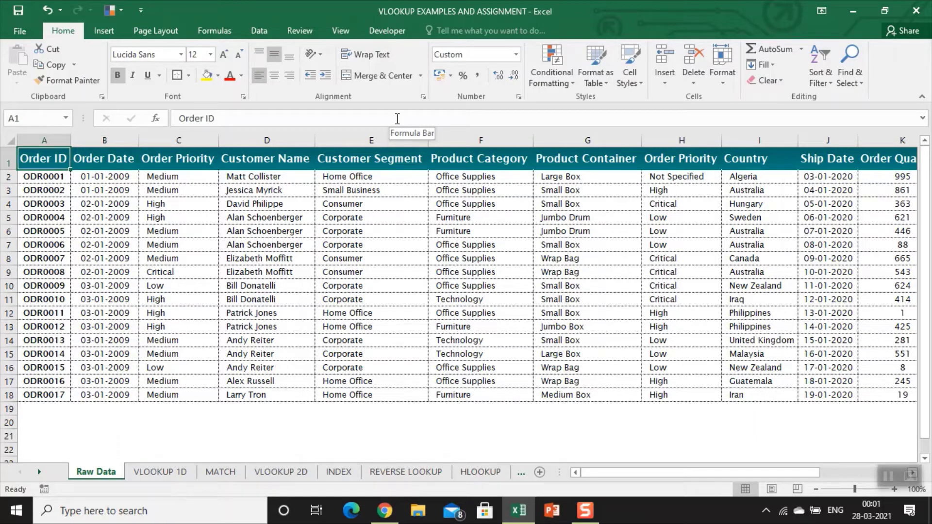
pyautogui.hotkey('ctrl', 'space')
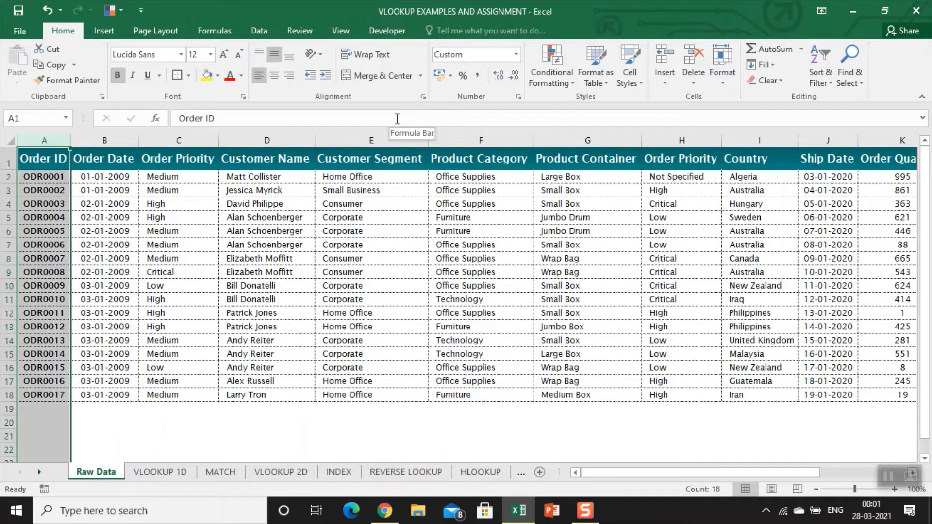
pyautogui.hotkey('ctrl', 'shift', '+')
# Copy the Order Date header and dates in C1:C18 and paste them into the blank column starting at A1
pyautogui.press('Right')
pyautogui.press('Right')
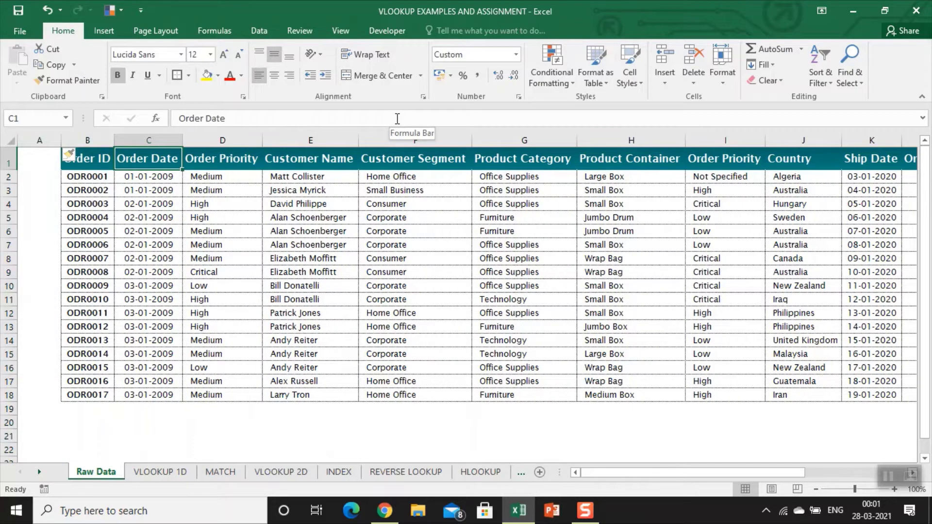
pyautogui.hotkey('ctrl', 'shift', 'Down')
pyautogui.hotkey('ctrl', 'c')
pyautogui.press('Left')
pyautogui.press('Left')
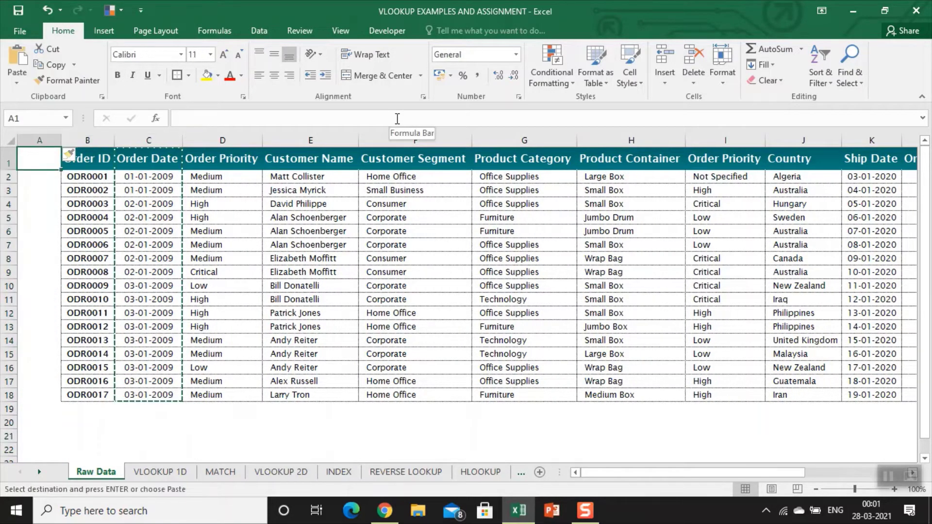
pyautogui.hotkey('ctrl', 'v')
# Delete the original Order Date column C from Raw Data and check the lookup results in VLOOKUP 1D
pyautogui.press('Right')
pyautogui.press('Right')
pyautogui.press('Right')
pyautogui.press('Left')
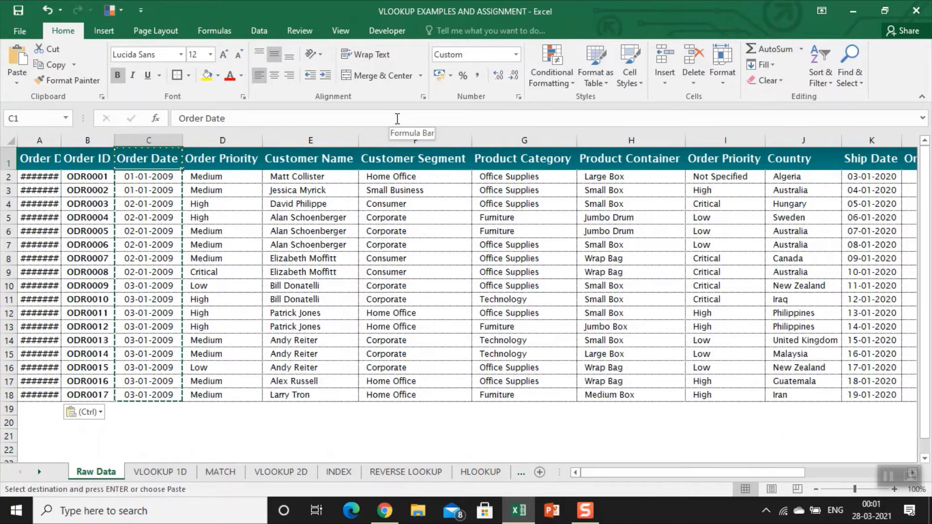
pyautogui.hotkey('ctrl', 'space')
pyautogui.hotkey('ctrl', '-')
pyautogui.hotkey('ctrl', 'pagedown')
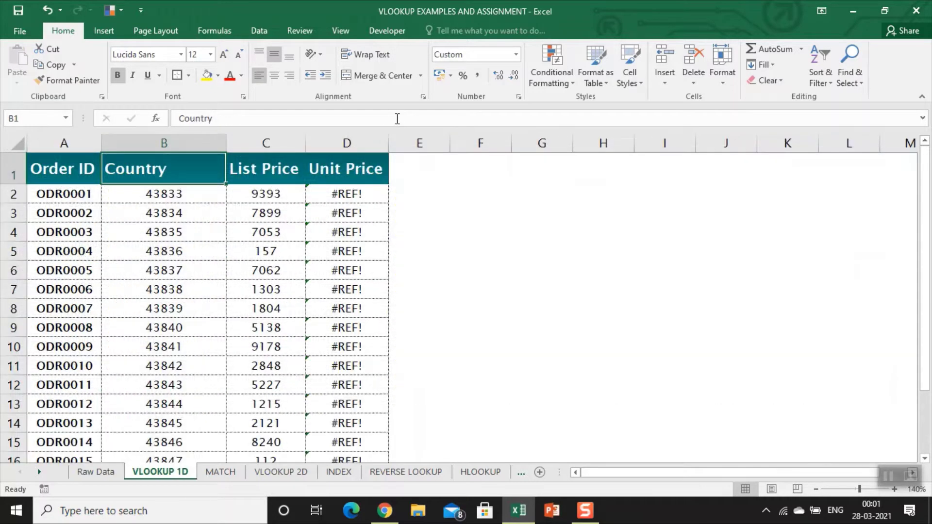
# Examine the first order's ID and its Country lookup formula in the VLOOKUP 1D sheet
pyautogui.press('Down')
pyautogui.press('Right')
pyautogui.press('Right')
pyautogui.press('Left')
pyautogui.press('Left')
pyautogui.press('Left')
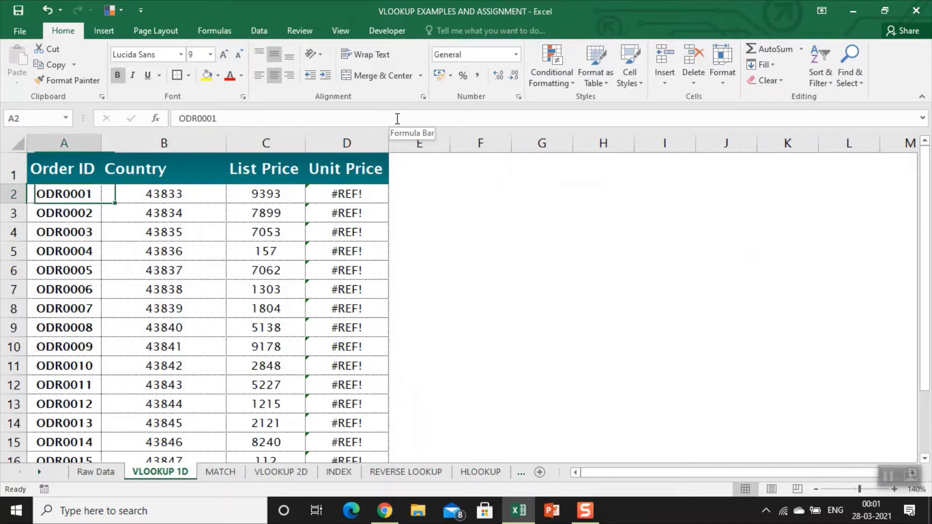
pyautogui.press('Right')
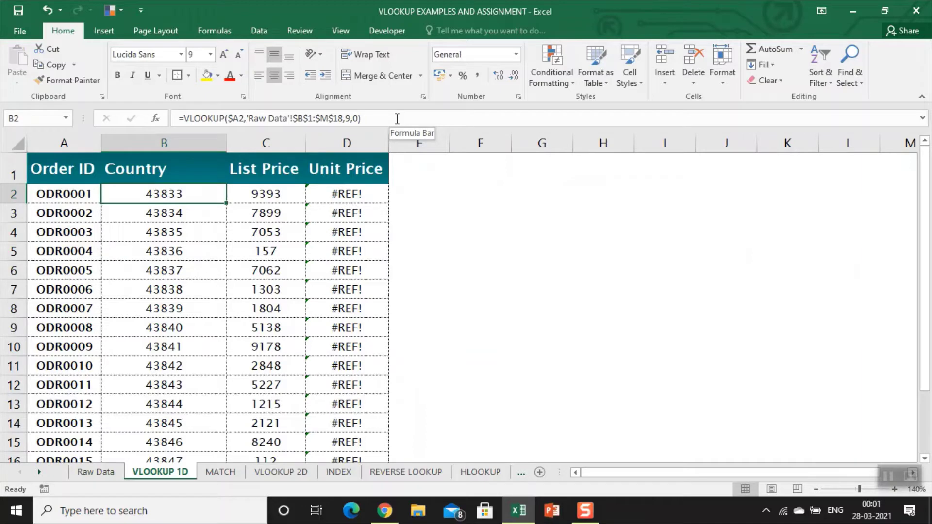
pyautogui.press('Left')
pyautogui.press('Right')
# Edit the Country lookup formula in B2 so its Raw Data table range starts at $A$1
pyautogui.press('F2')
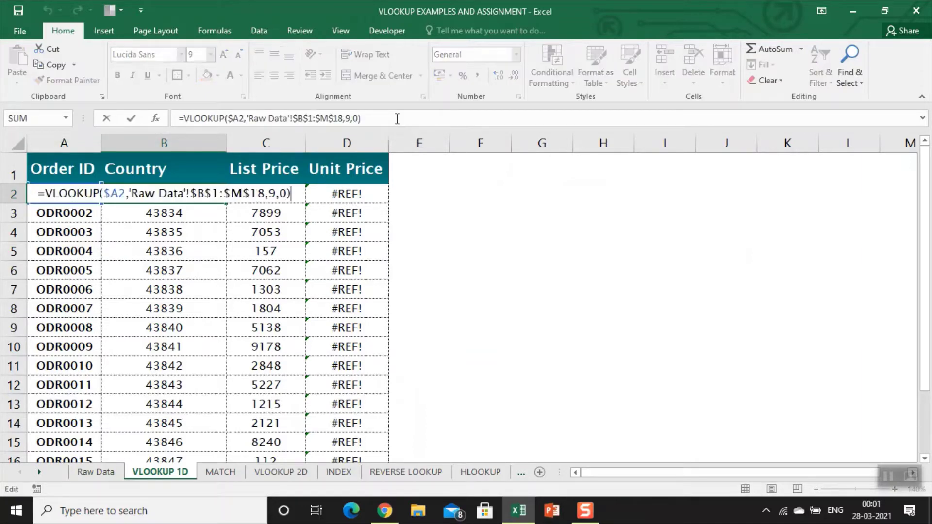
pyautogui.press('Left')
pyautogui.press('Left')
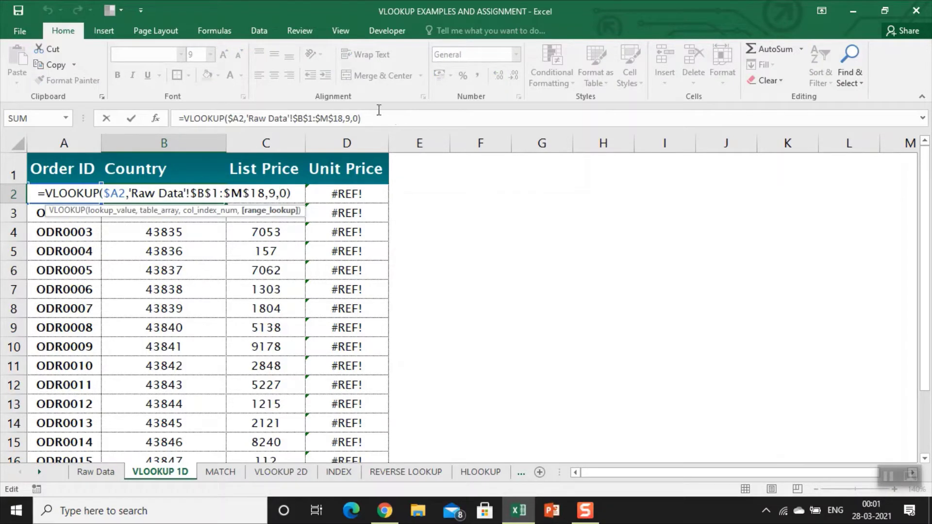
pyautogui.click(203, 192)
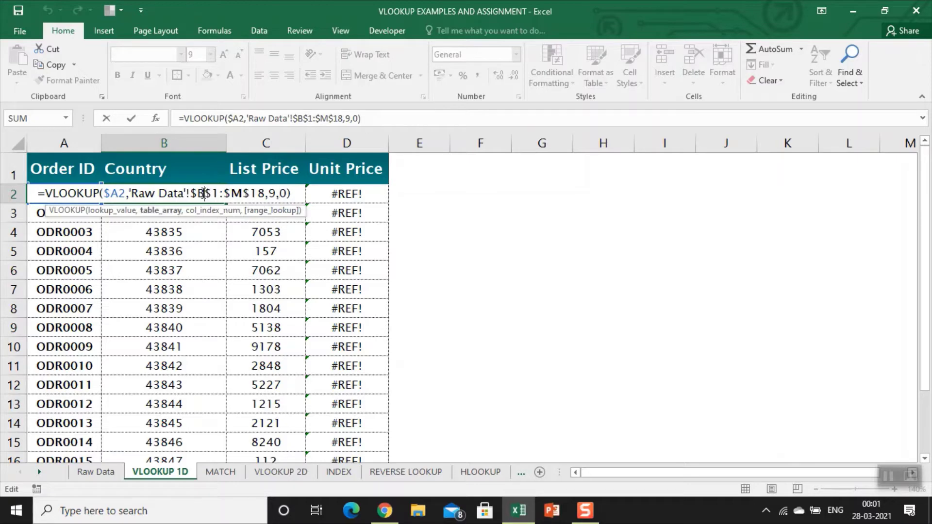
pyautogui.press('BackSpace')
pyautogui.write('A')
pyautogui.hotkey('ctrl', 'Return')
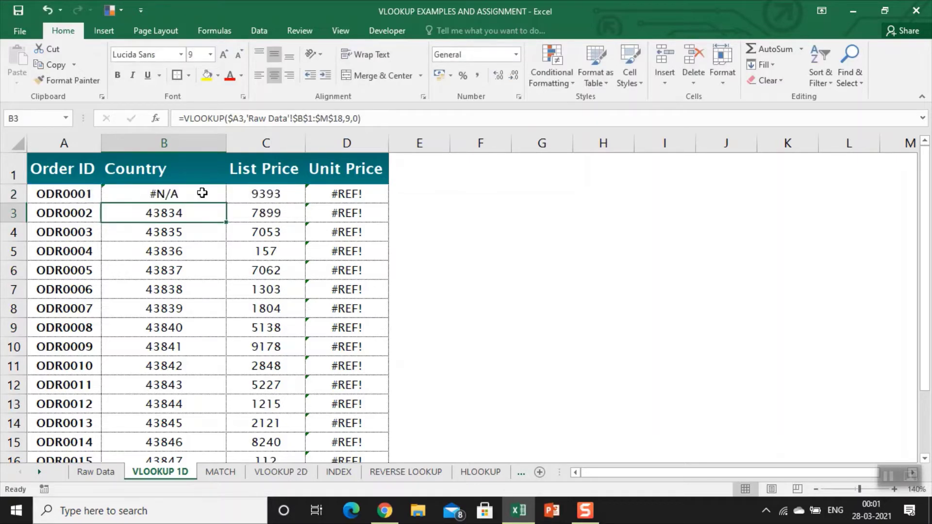
# Copy the first order date from A2 of Raw Data and paste it as a value into A2 of VLOOKUP 1D
pyautogui.hotkey('ctrl', 'pageup')
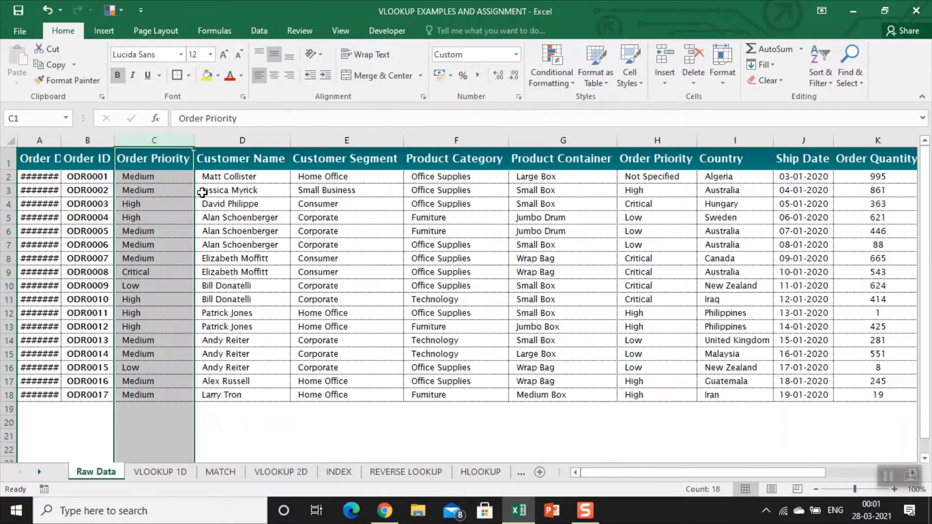
pyautogui.press('Left')
pyautogui.press('Left')
pyautogui.press('Right')
pyautogui.press('Left')
pyautogui.press('Down')
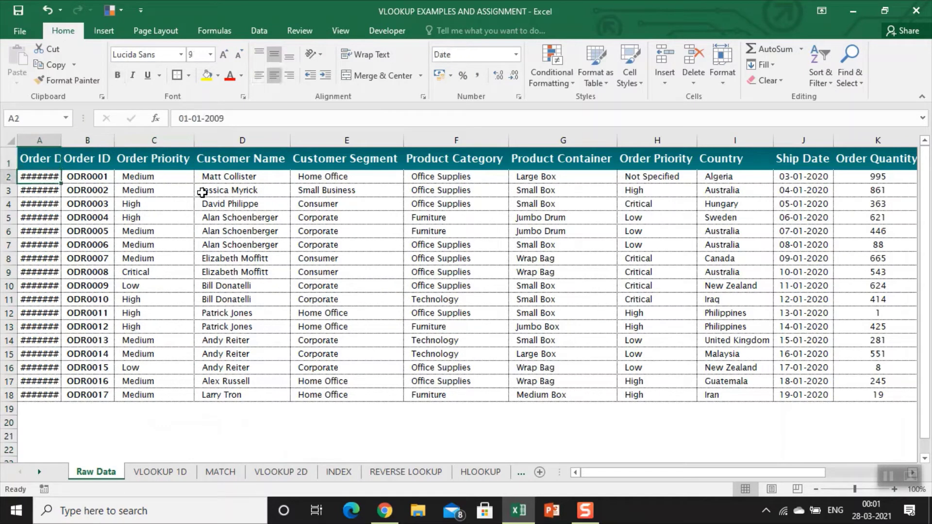
pyautogui.hotkey('ctrl', 'c')
pyautogui.hotkey('ctrl', 'pagedown')
pyautogui.press('Left')
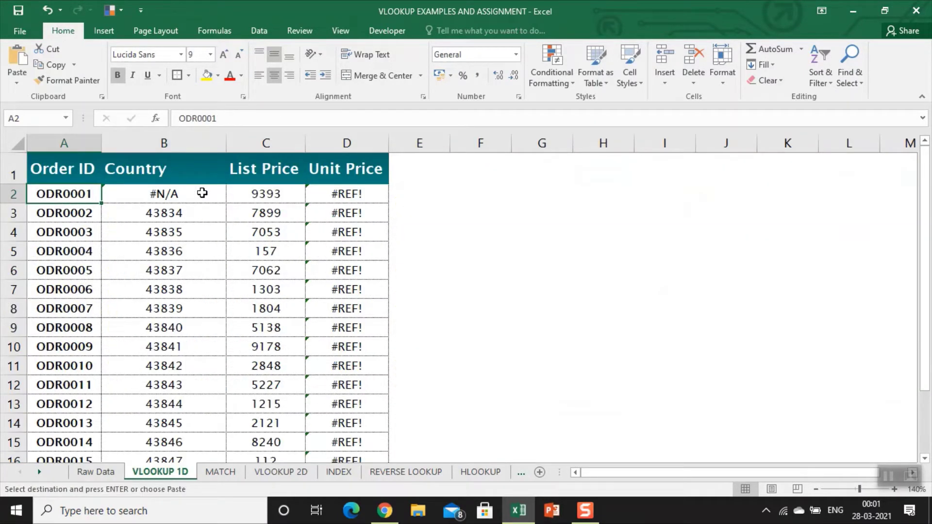
pyautogui.hotkey('ctrl', 'alt', 'v')
pyautogui.press('Return')
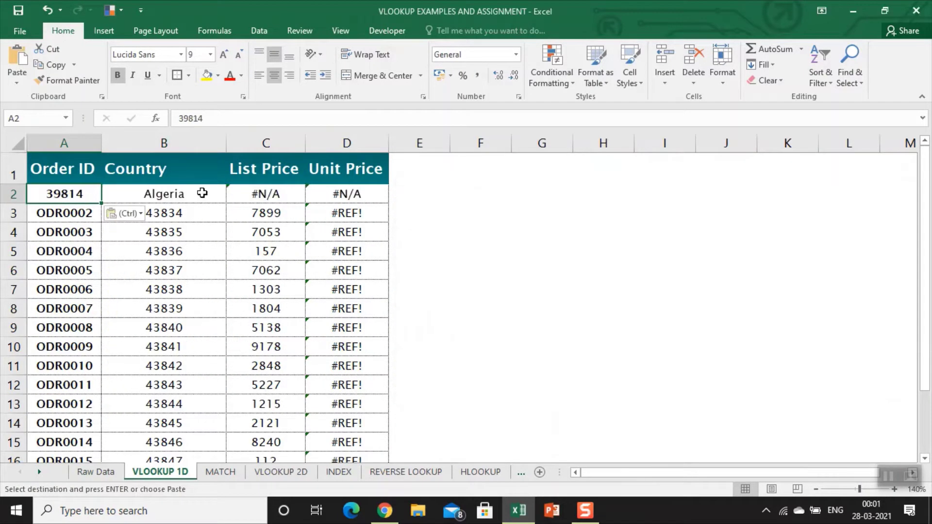
# Undo the date pasted over the first Order ID in VLOOKUP 1D and return to Raw Data
pyautogui.press('Right')
pyautogui.press('Left')
pyautogui.hotkey('ctrl', 'z')
pyautogui.hotkey('ctrl', 'pageup')
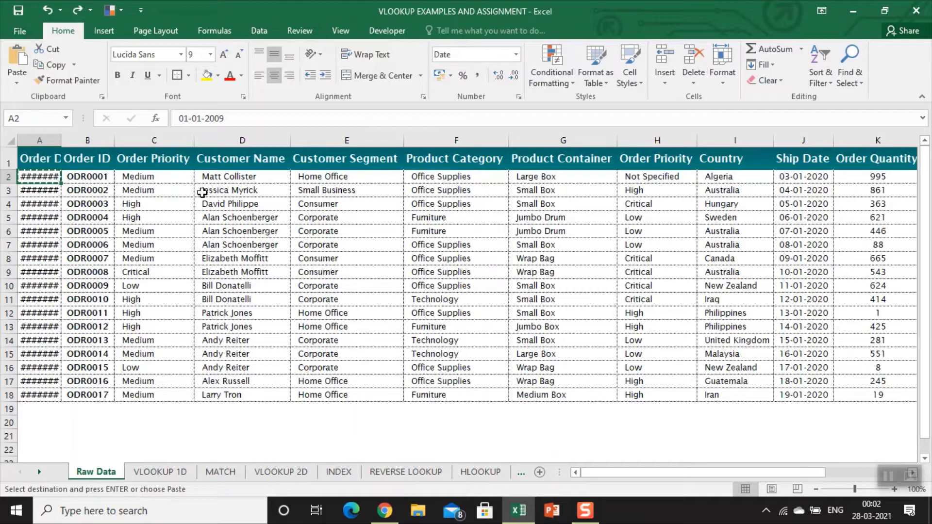
pyautogui.press('Up')
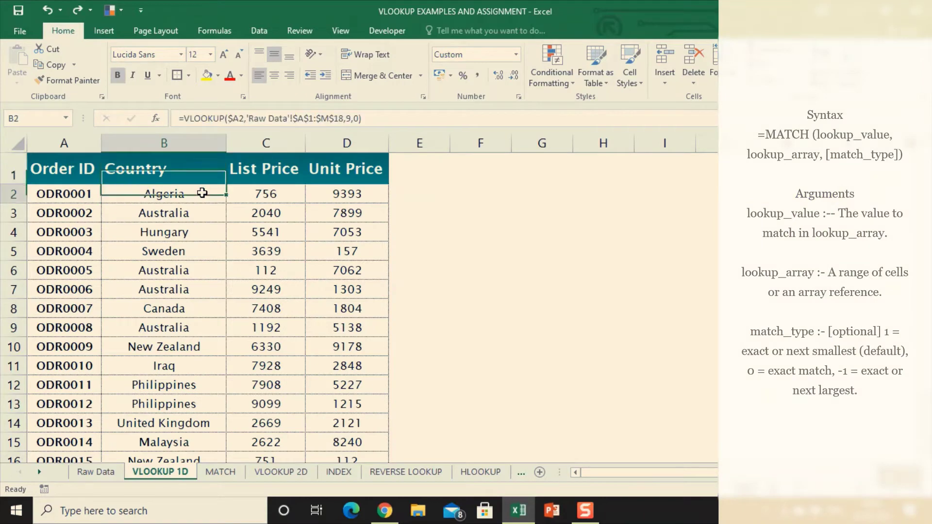
# Check the List Price lookup in VLOOKUP 1D, then examine the Day and Position table on the MATCH sheet
pyautogui.press('Right')
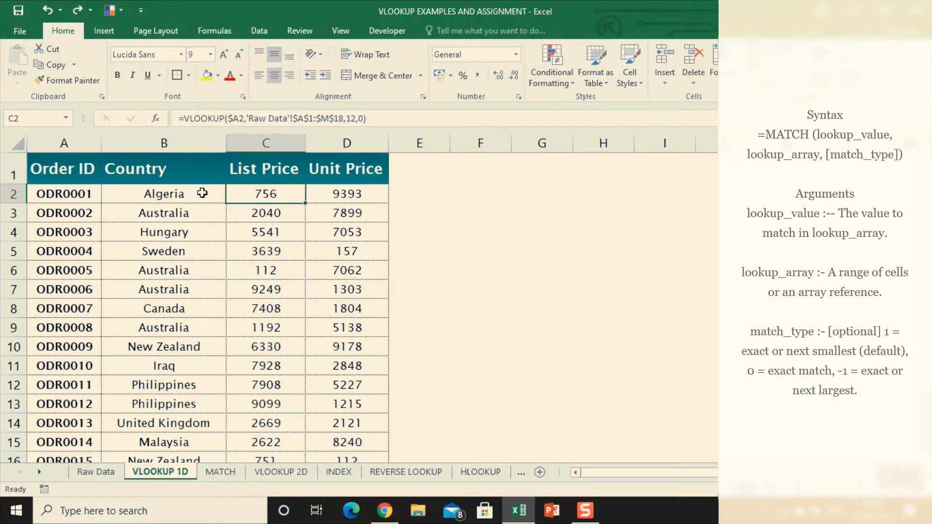
pyautogui.hotkey('ctrl', 'pagedown')
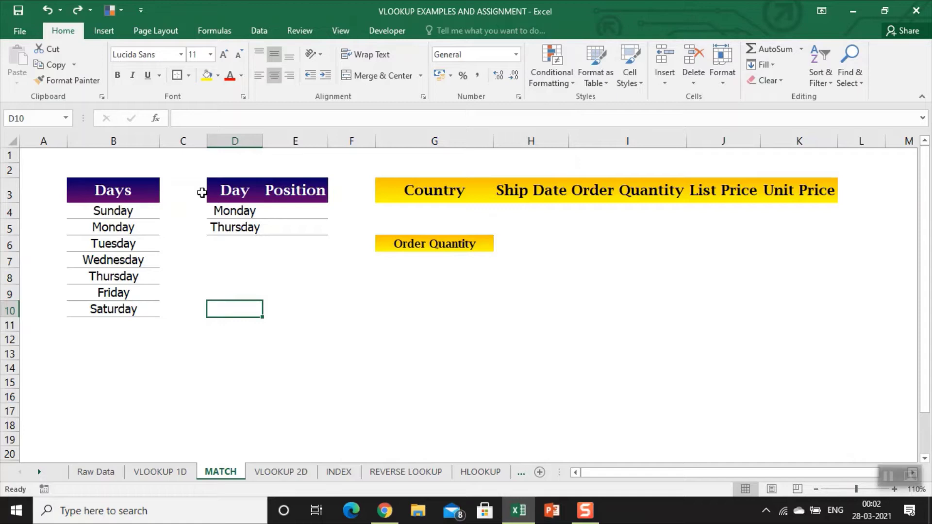
pyautogui.press('Up')
pyautogui.press('Up')
pyautogui.press('Up')
pyautogui.press('Up')
pyautogui.press('Up')
pyautogui.press('Up')
pyautogui.press('Up')
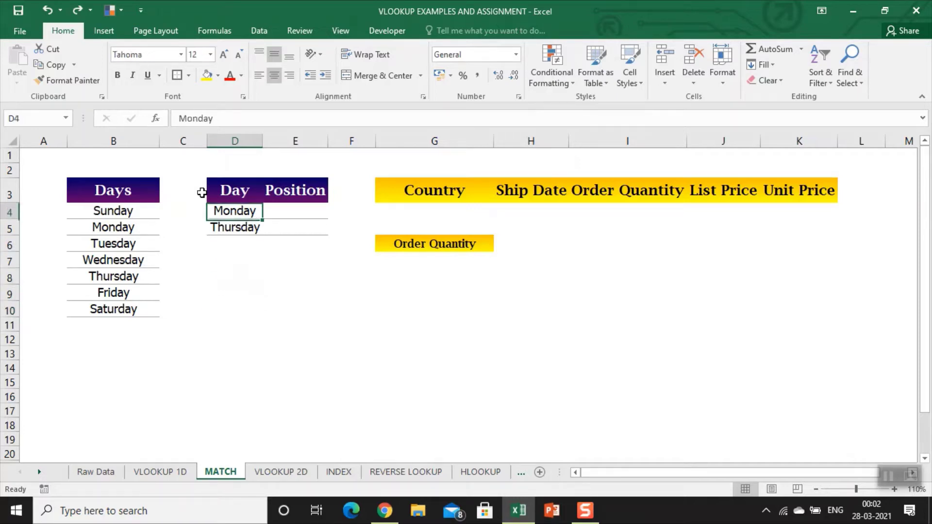
pyautogui.press('Right')
pyautogui.press('Down')
pyautogui.press('Left')
pyautogui.press('Left')
pyautogui.press('Left')
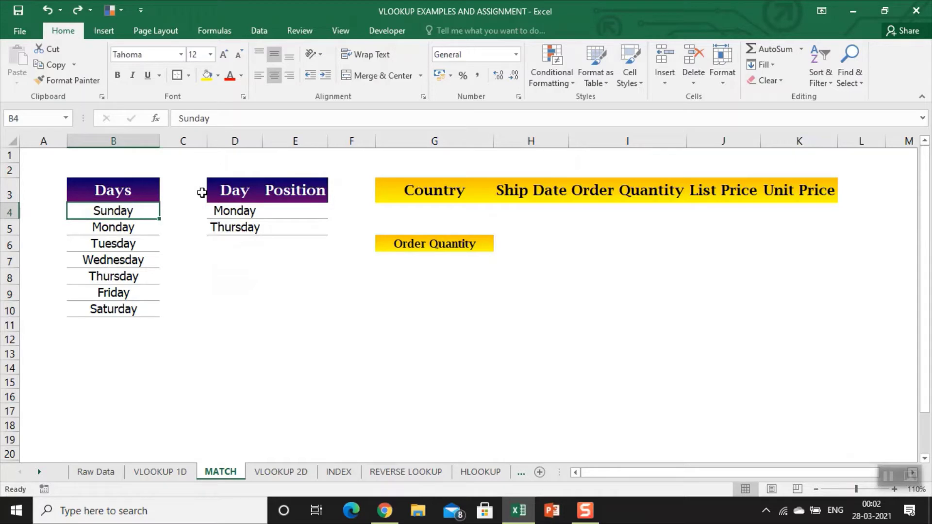
# Examine the Days list in B3:B10, both with and without its header
pyautogui.press('Up')
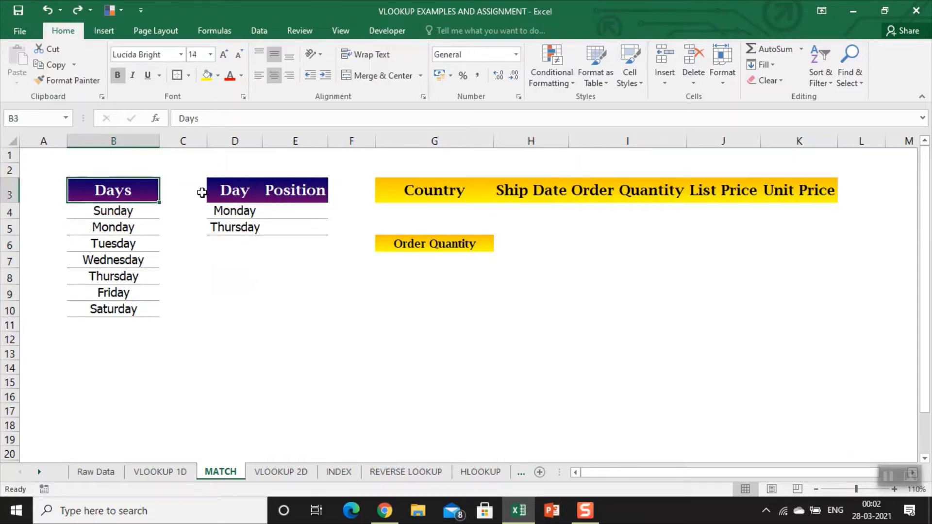
pyautogui.hotkey('ctrl', 'shift', 'Down')
pyautogui.press('Down')
pyautogui.press('Down')
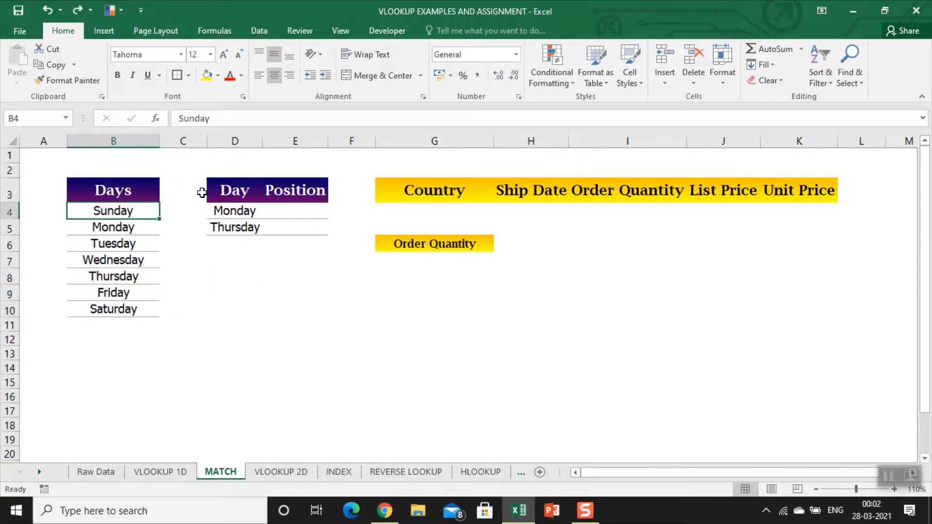
pyautogui.press('Up')
pyautogui.press('Up')
pyautogui.press('Down')
pyautogui.press('Down')
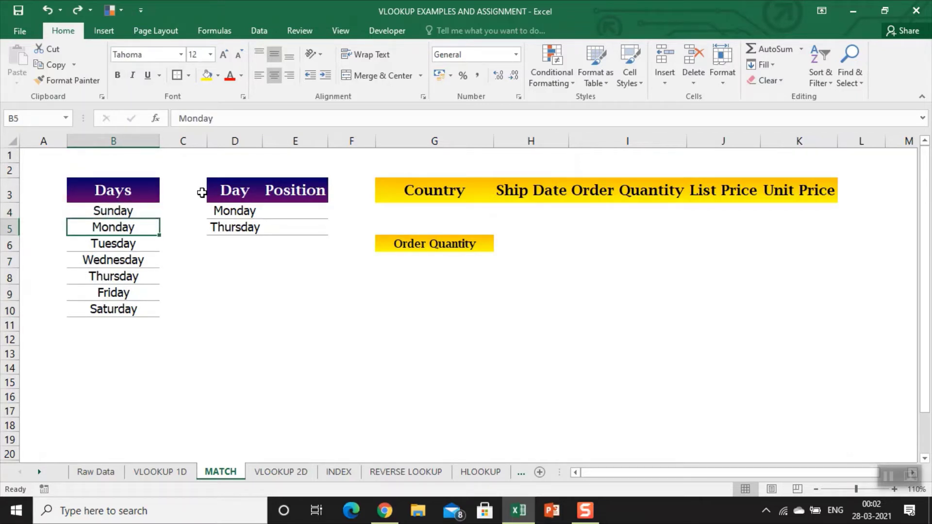
pyautogui.press('Up')
pyautogui.hotkey('ctrl', 'shift', 'Down')
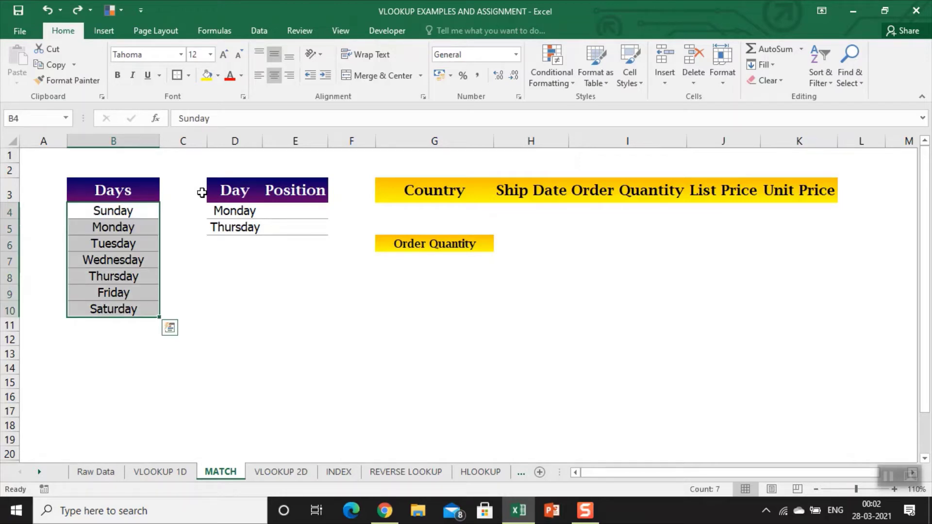
pyautogui.press('Down')
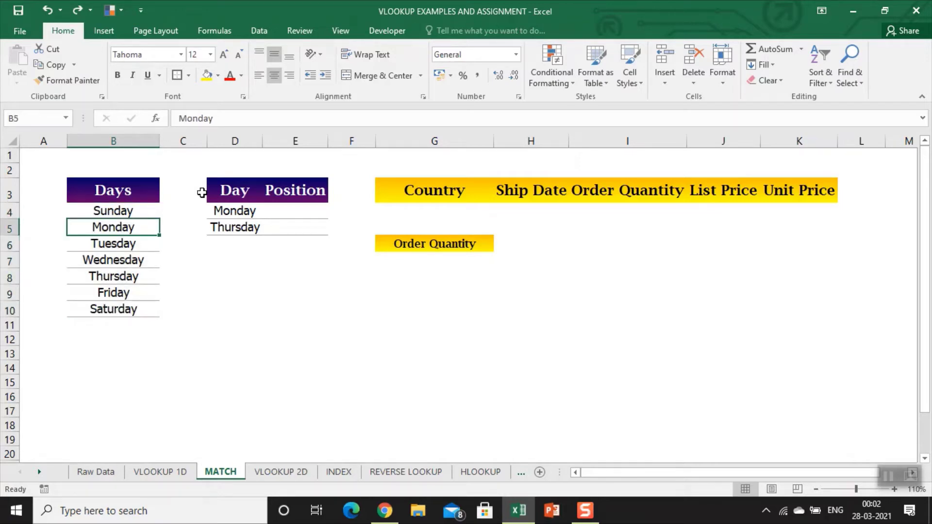
pyautogui.press('Up')
pyautogui.press('Up')
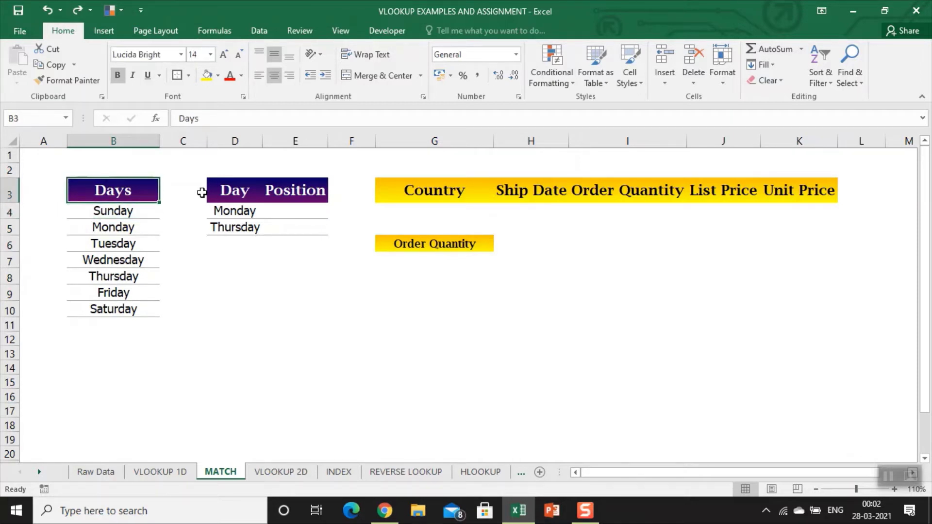
# Begin a MATCH formula in Position cell E4 with the Monday cell D4 as the lookup value
pyautogui.press('Right')
pyautogui.press('Right')
pyautogui.press('Left')
pyautogui.press('Left')
pyautogui.press('Right')
pyautogui.press('Right')
pyautogui.press('Right')
pyautogui.press('Down')
pyautogui.write('=')
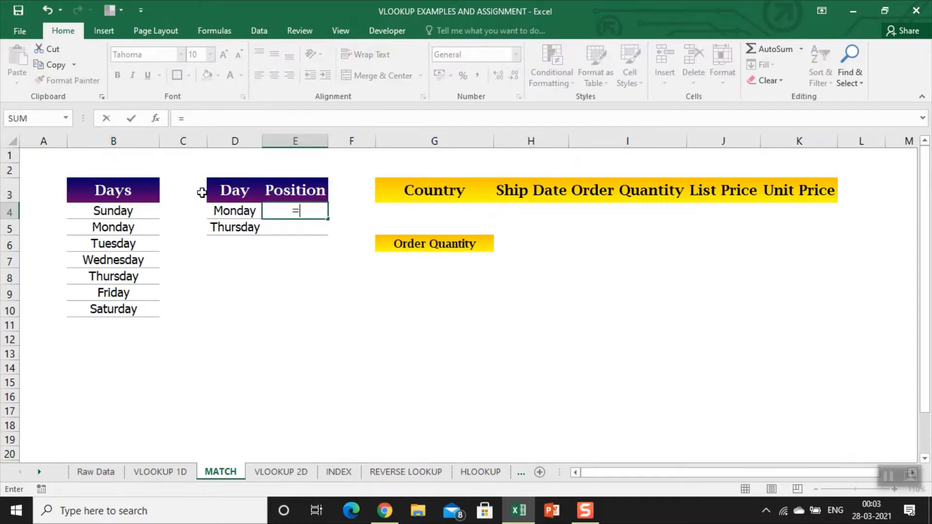
pyautogui.write('mat')
pyautogui.press('Tab')
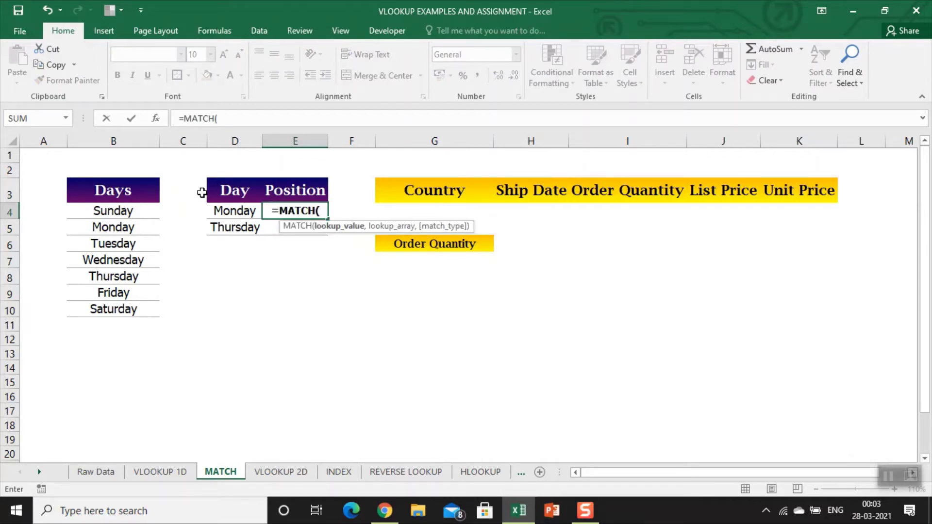
pyautogui.press('Left')
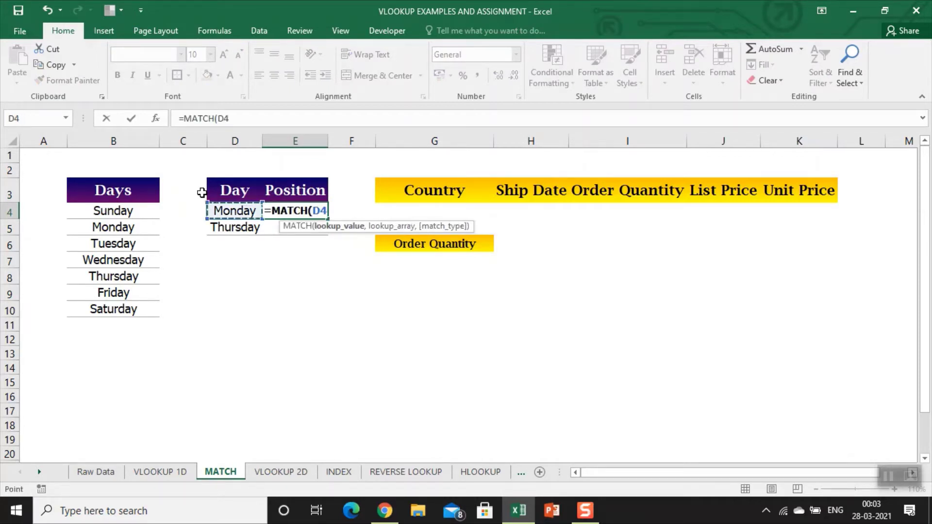
# Complete the E4 MATCH formula with the absolute lookup array $B$3:$B$10 and match type 0
pyautogui.write(',')
pyautogui.press('Left')
pyautogui.press('Left')
pyautogui.press('Left')
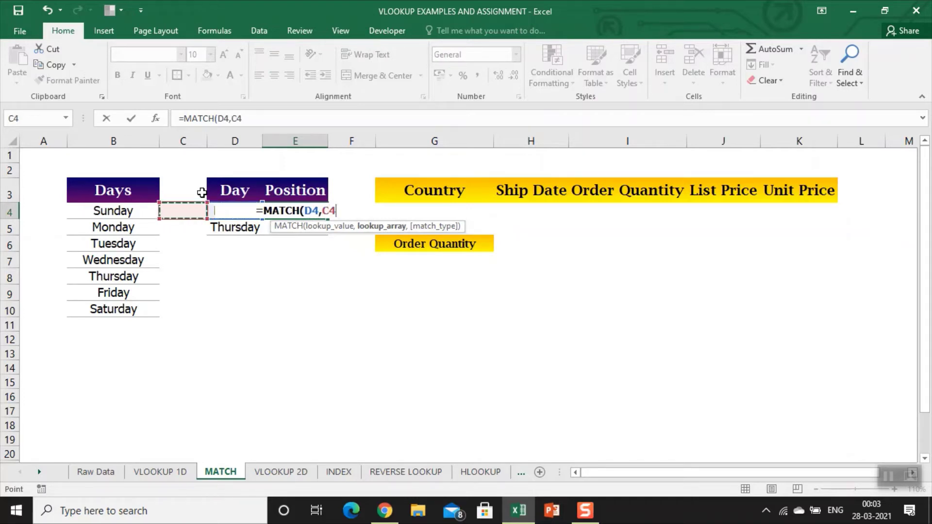
pyautogui.press('Up')
pyautogui.hotkey('ctrl', 'shift', 'Down')
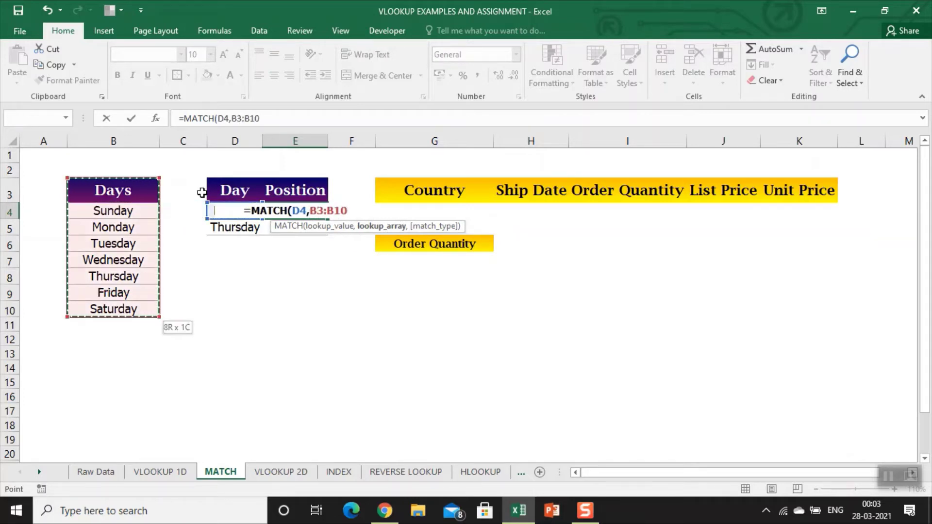
pyautogui.press('F4')
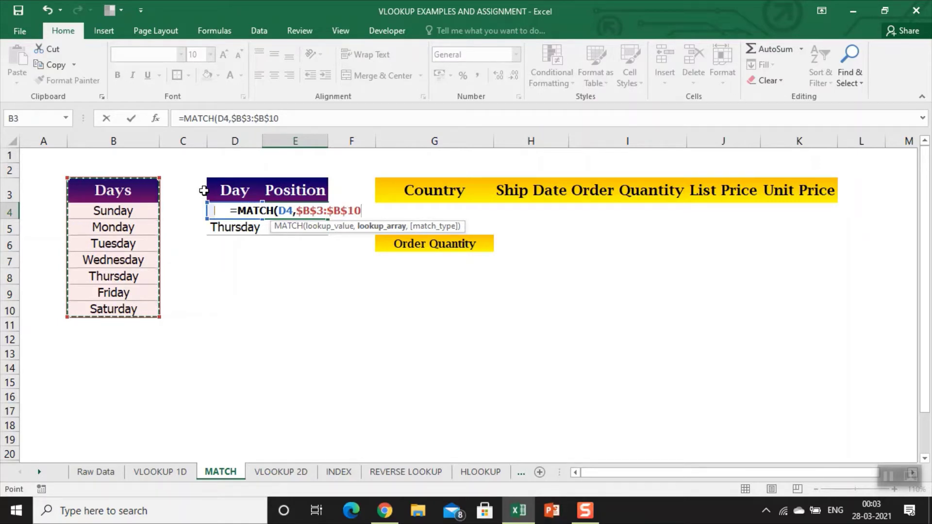
pyautogui.write(',')
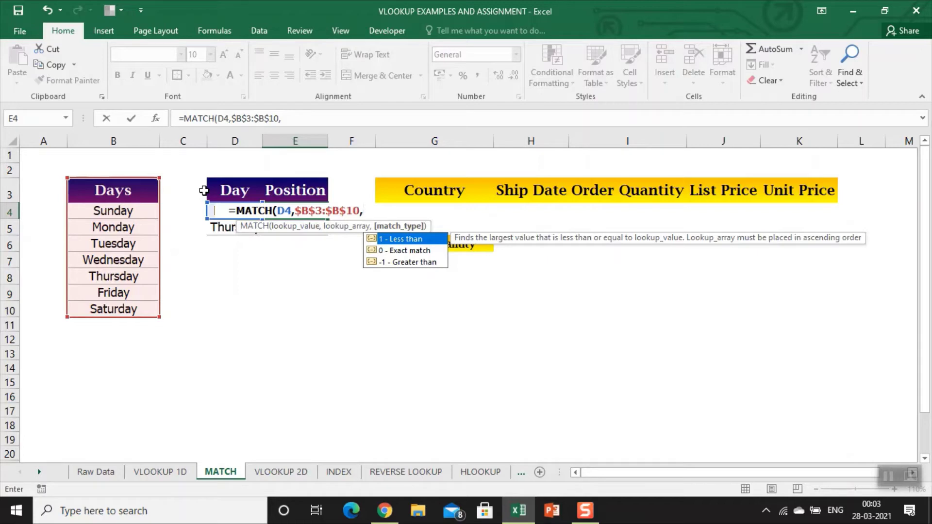
pyautogui.write('0')
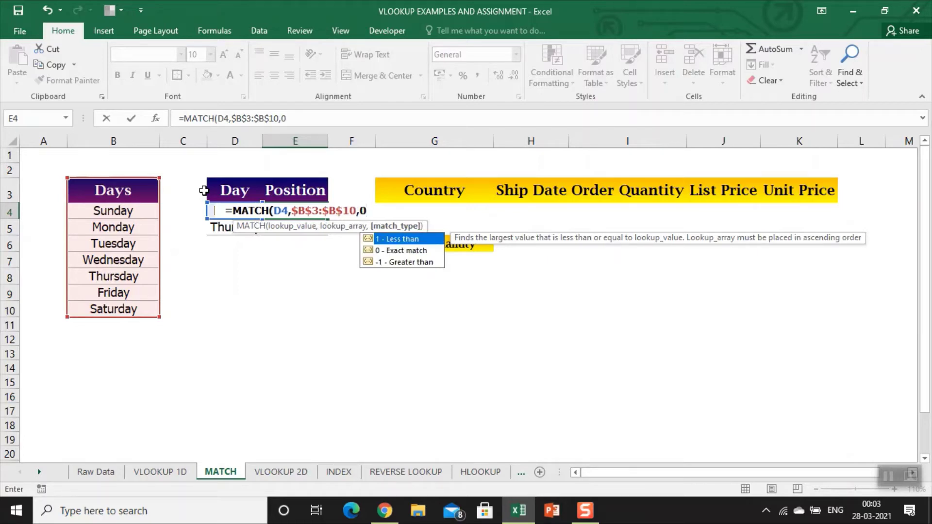
pyautogui.press('Return')
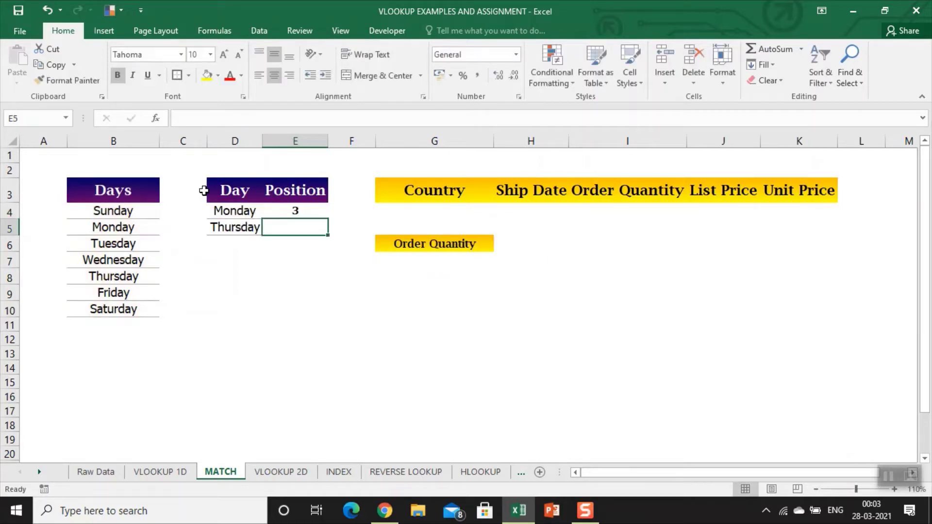
# Enter position number 1 in A3 beside the Days header
pyautogui.press('Left')
pyautogui.press('Up')
pyautogui.press('Up')
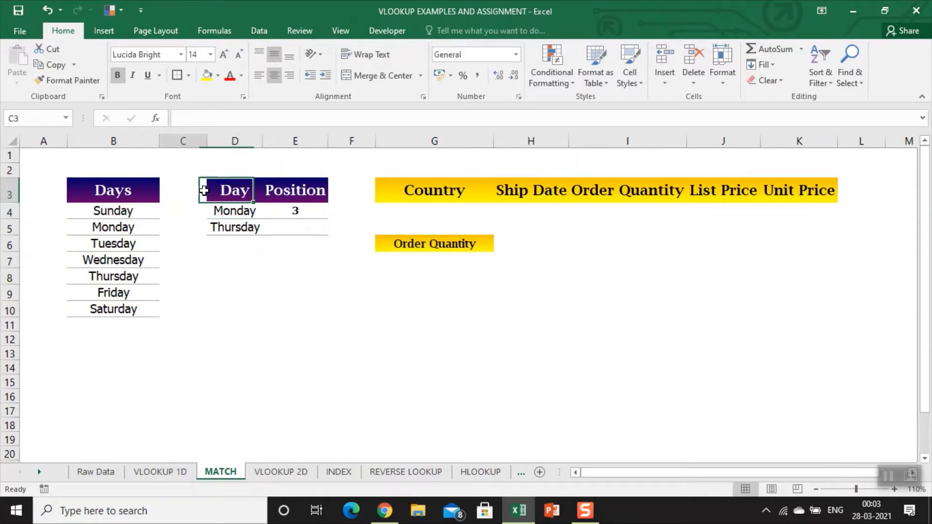
pyautogui.press('Left')
pyautogui.press('Left')
pyautogui.press('Left')
pyautogui.write('1')
pyautogui.press('Return')
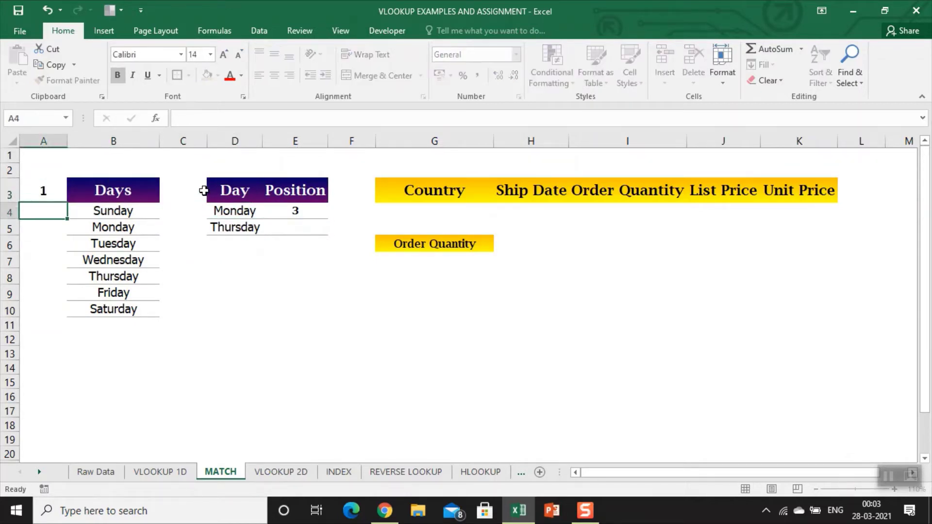
# Number Sunday as 2 and Monday as 3 in A4:A5 beside the Days list
pyautogui.write('1')
pyautogui.press('Return')
pyautogui.write('3')
pyautogui.press('Up')
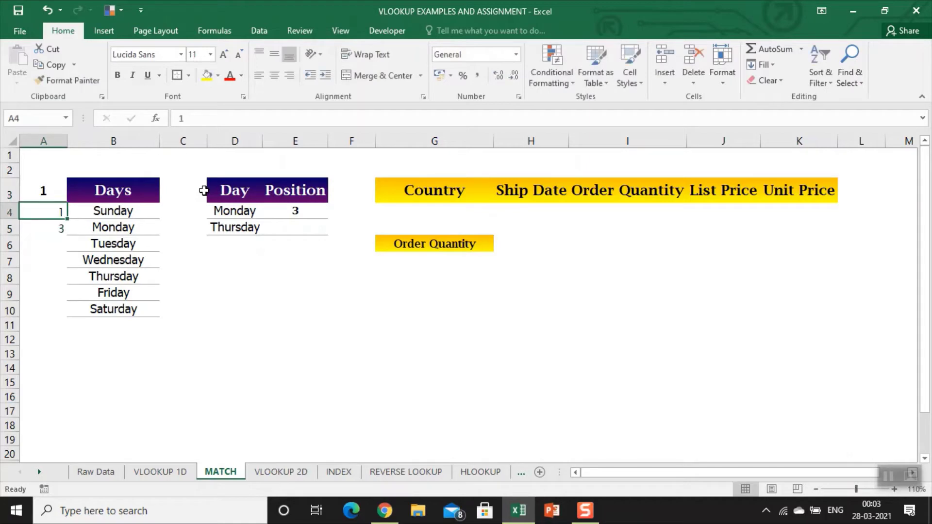
pyautogui.write('2')
pyautogui.press('Return')
pyautogui.press('Return')
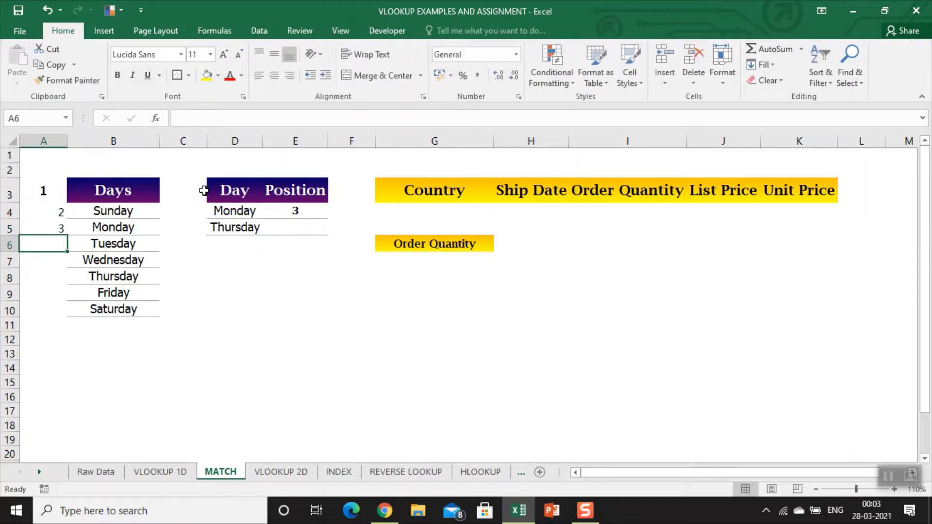
# Number Tuesday, Wednesday and Thursday as 4, 5 and 6 in A6:A8 beside the Days list
pyautogui.write('4')
pyautogui.press('Return')
pyautogui.write('5')
pyautogui.press('Return')
pyautogui.write('6')
pyautogui.press('Return')
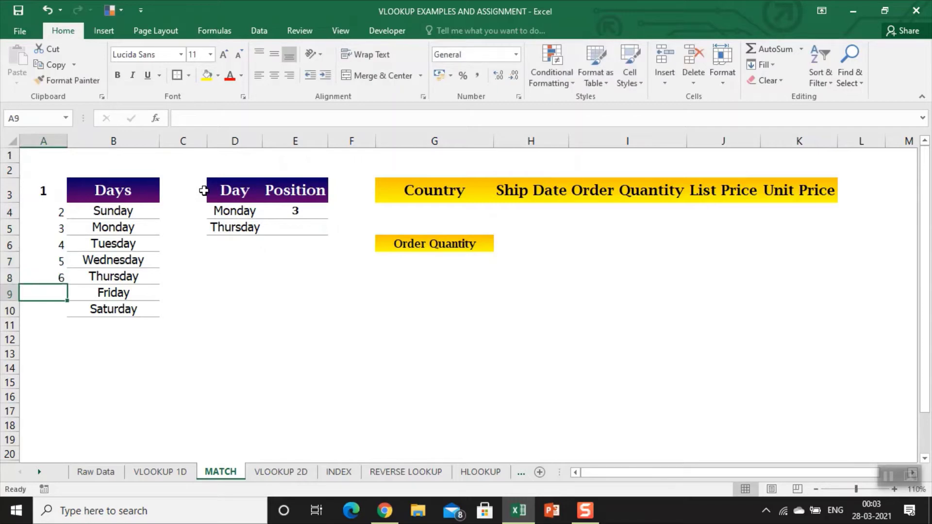
# Fill the MATCH formula from E4 down to E5 for Thursday's position
pyautogui.press('Up')
pyautogui.press('Up')
pyautogui.press('Up')
pyautogui.press('Up')
pyautogui.press('Right')
pyautogui.press('Right')
pyautogui.press('Right')
pyautogui.press('Right')
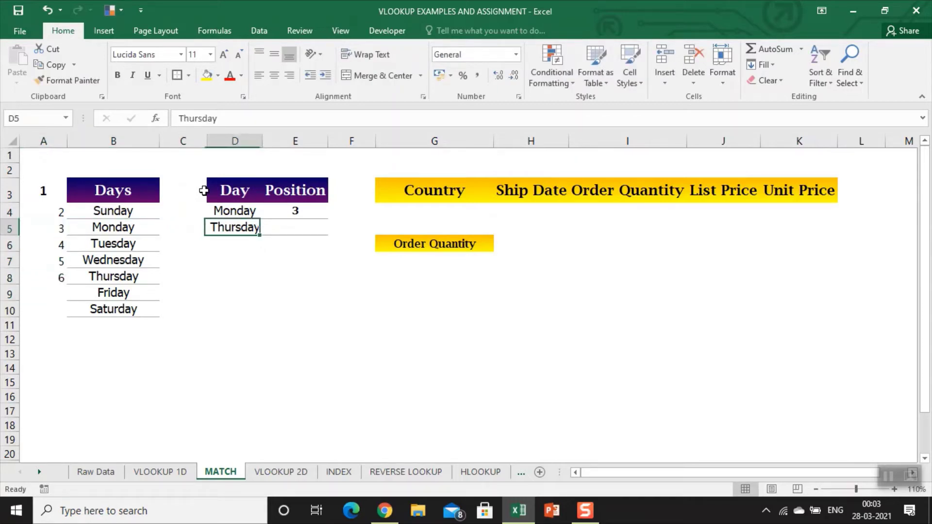
pyautogui.hotkey('ctrl', 'd')
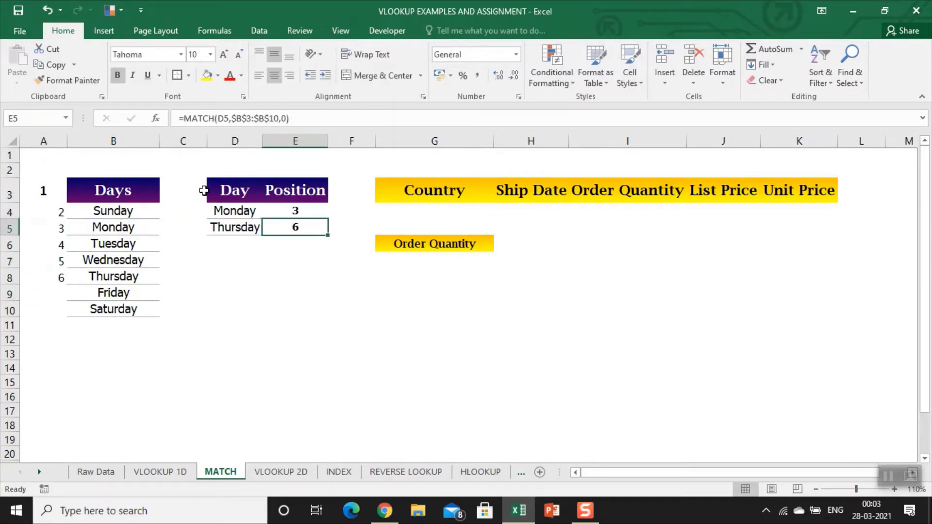
# Clear the helper numbers in A3:A8 beside the Days list
pyautogui.press('Left')
pyautogui.press('Left')
pyautogui.press('Left')
pyautogui.press('Left')
pyautogui.press('Up')
pyautogui.press('Up')
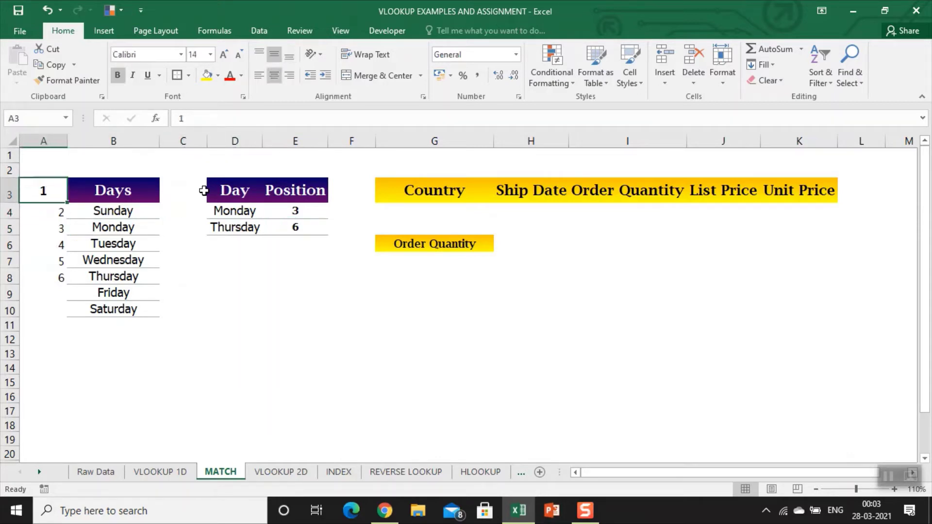
pyautogui.hotkey('ctrl', 'shift', 'Down')
pyautogui.press('Delete')
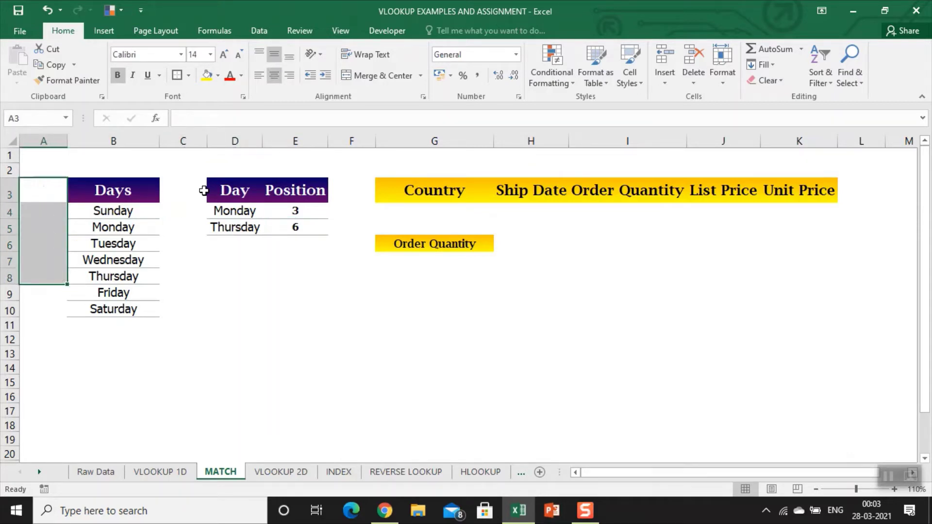
# Review the Days list in B3:B10 alongside the Day and Position table
pyautogui.press('Right')
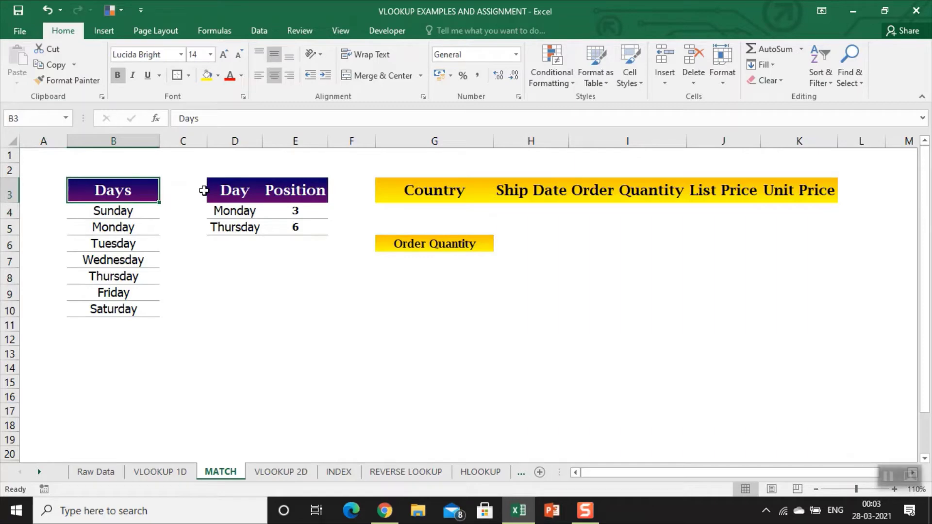
pyautogui.hotkey('ctrl', 'shift', 'Down')
pyautogui.press('Right')
pyautogui.press('Right')
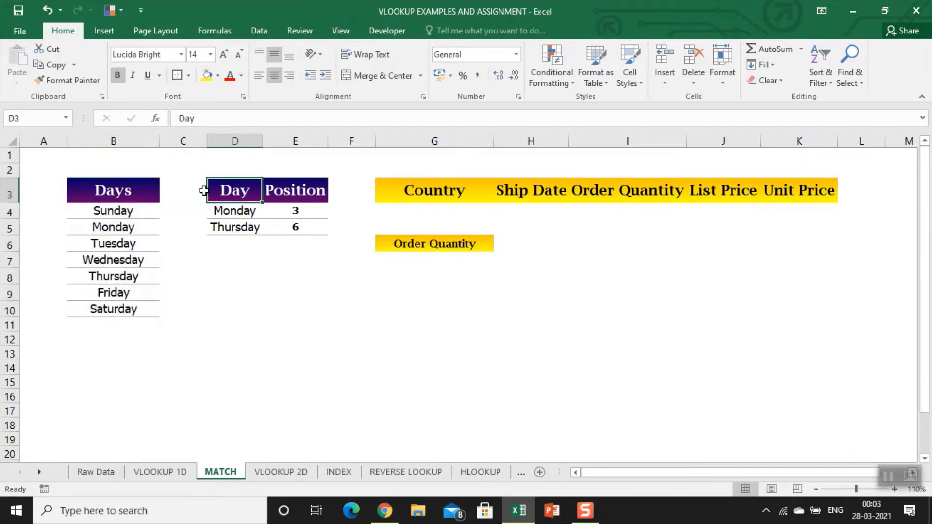
pyautogui.press('Right')
pyautogui.press('Down')
pyautogui.press('Down')
pyautogui.press('Right')
pyautogui.press('Right')
pyautogui.press('Right')
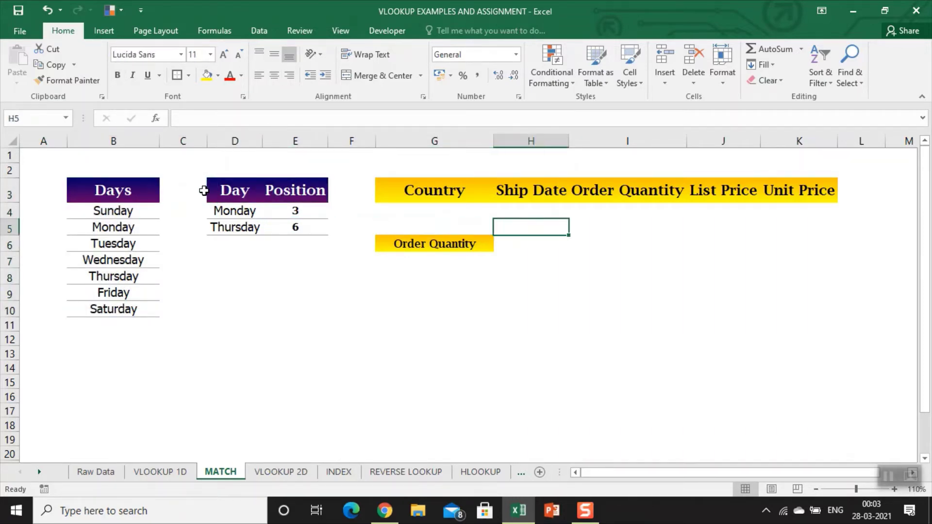
# Examine the header row on the Raw Data sheet and return to the MATCH sheet
pyautogui.hotkey('ctrl', 'pageup')
pyautogui.hotkey('ctrl', 'pageup')
pyautogui.press('Left')
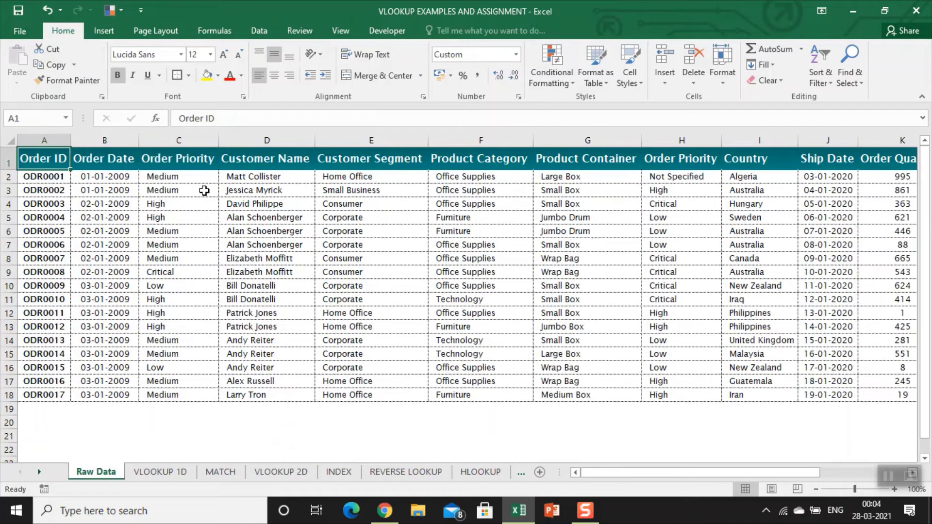
pyautogui.hotkey('ctrl', 'shift', 'Right')
pyautogui.hotkey('ctrl', 'pagedown')
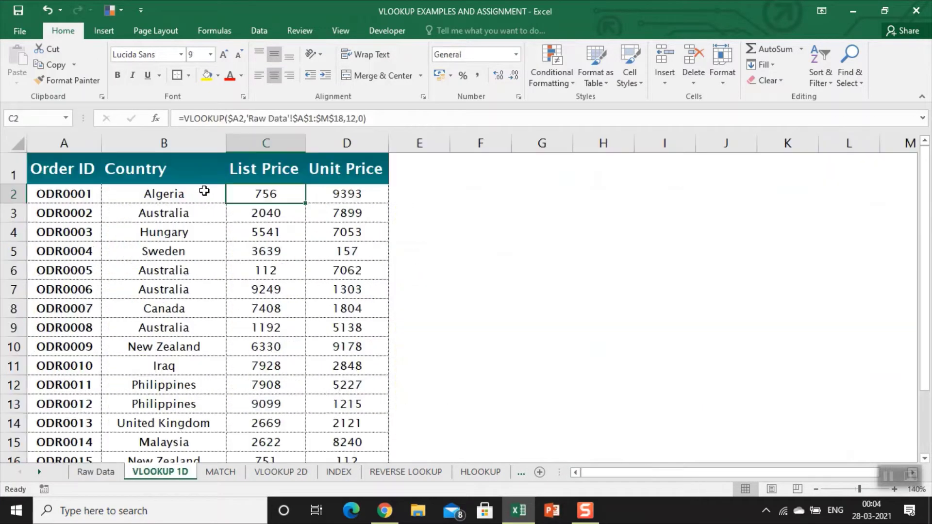
pyautogui.hotkey('ctrl', 'pagedown')
pyautogui.press('Right')
pyautogui.press('Down')
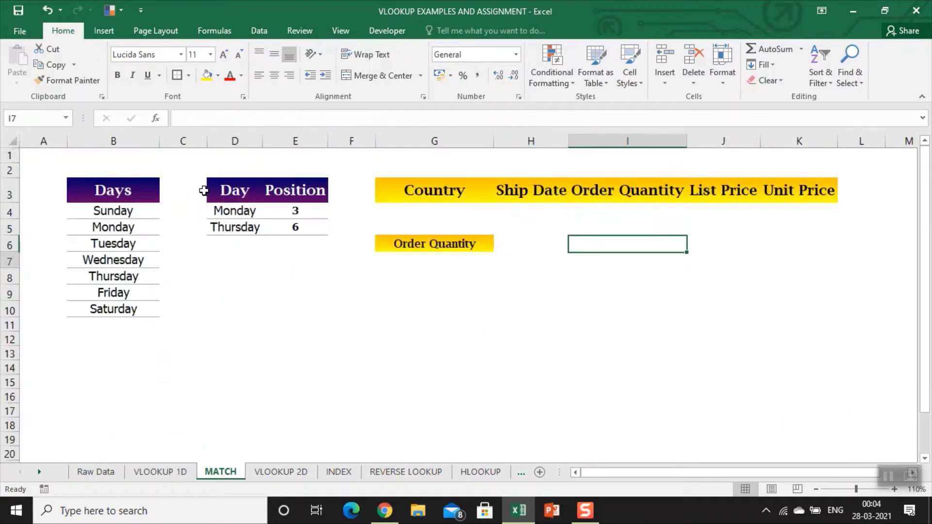
pyautogui.press('Down')
pyautogui.press('Up')
# Number the headers from Country to Unit Price as 1 to 5 in G2:K2
pyautogui.press('Left')
pyautogui.press('Left')
pyautogui.press('Up')
pyautogui.press('Up')
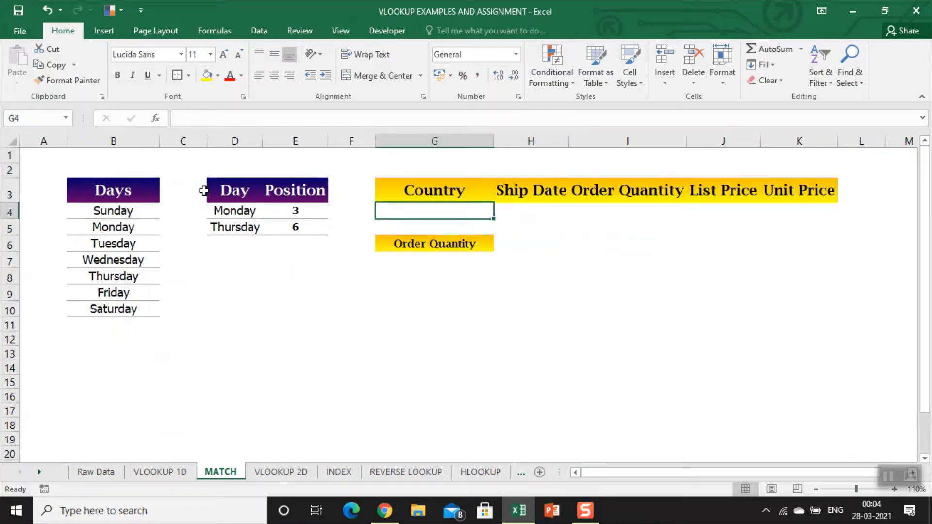
pyautogui.press('Up')
pyautogui.press('Up')
pyautogui.write('1')
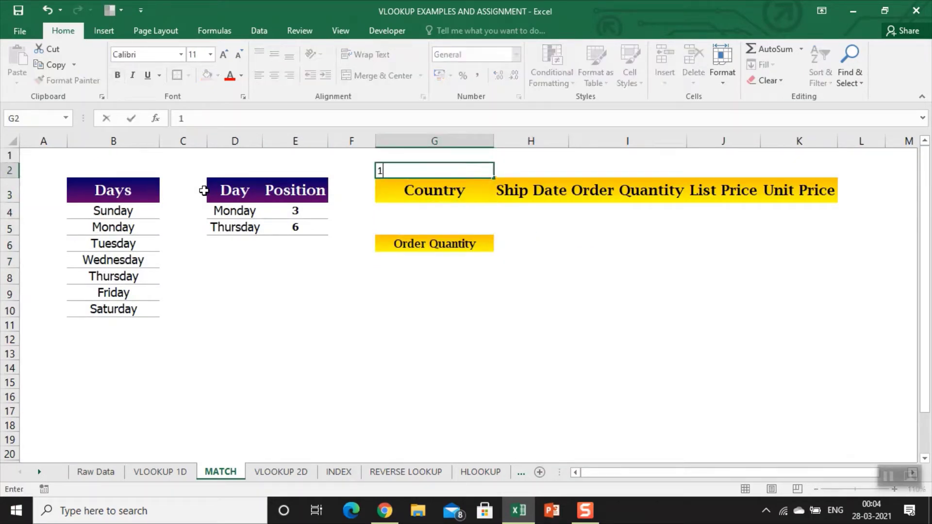
pyautogui.press('Right')
pyautogui.write('2')
pyautogui.press('Right')
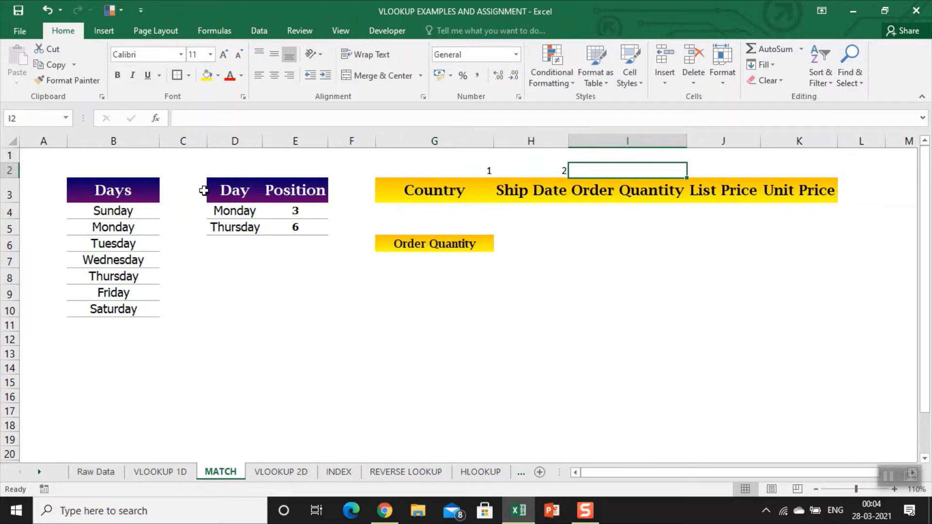
pyautogui.write('3')
pyautogui.press('Right')
pyautogui.write('4')
pyautogui.press('Right')
pyautogui.write('5')
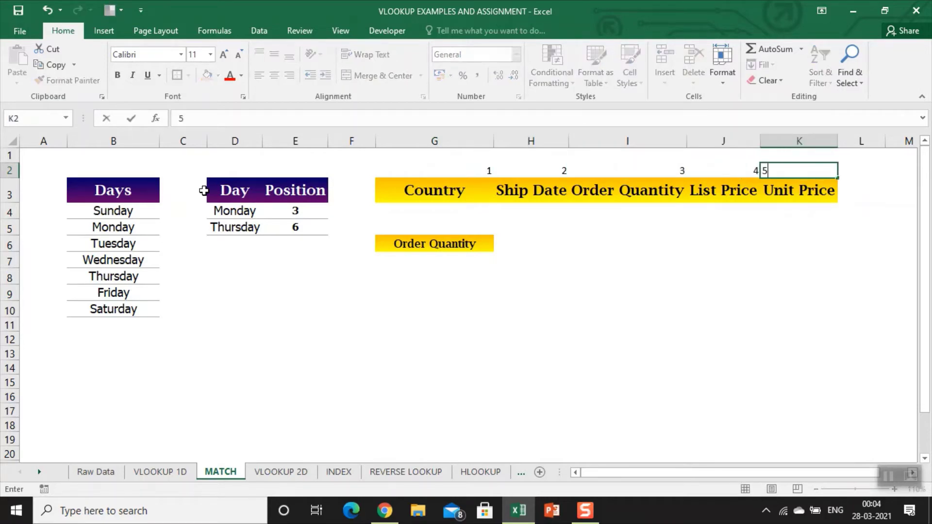
pyautogui.press('Left')
# Begin a MATCH formula in H6 with the Order Quantity cell G6 as the lookup value
pyautogui.press('Left')
pyautogui.press('Down')
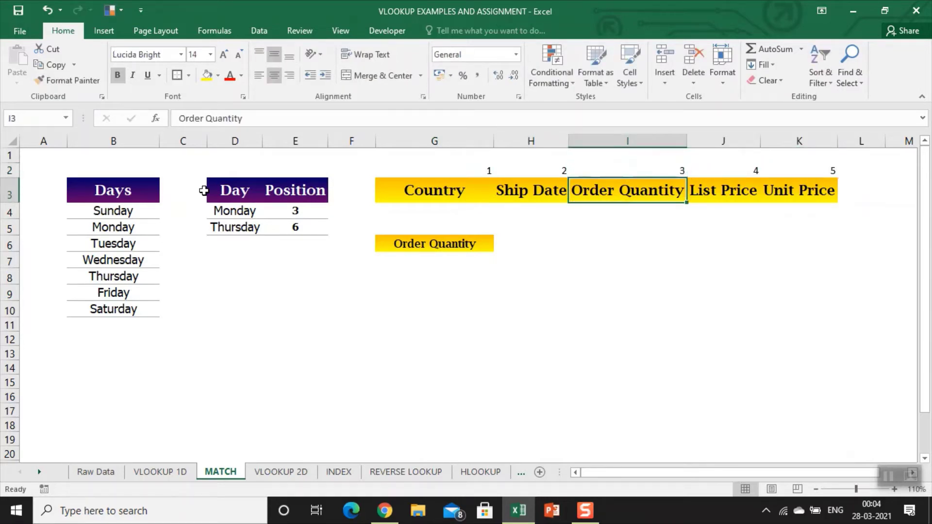
pyautogui.press('Down')
pyautogui.press('Down')
pyautogui.press('Down')
pyautogui.press('Left')
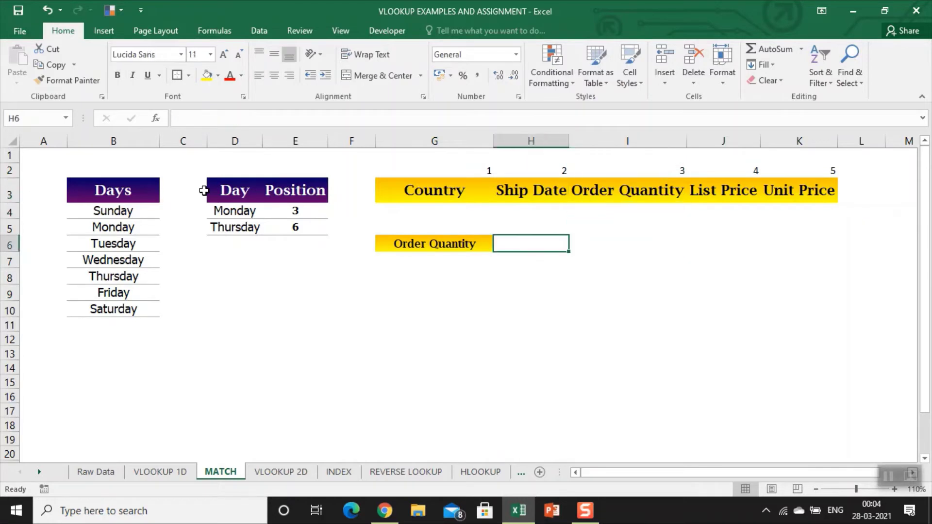
pyautogui.write('=mat')
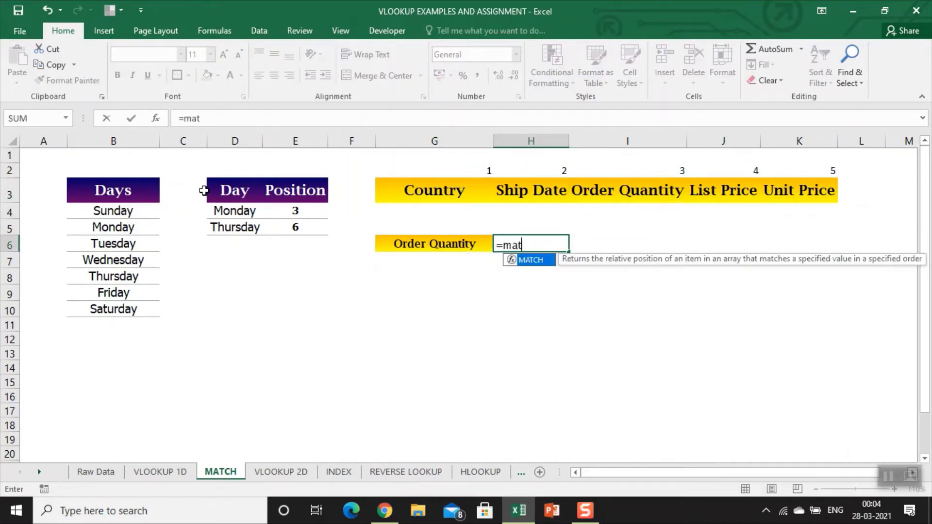
pyautogui.press('Tab')
pyautogui.press('Left')
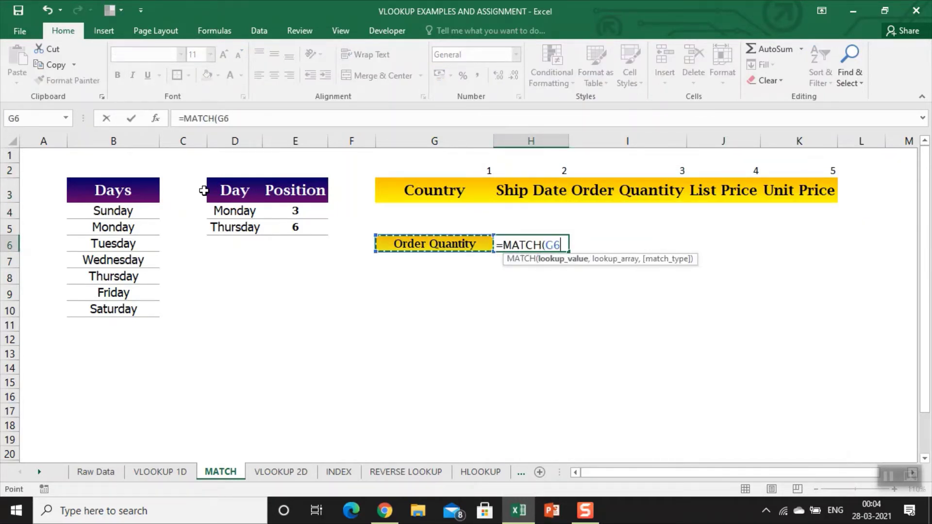
pyautogui.write(',')
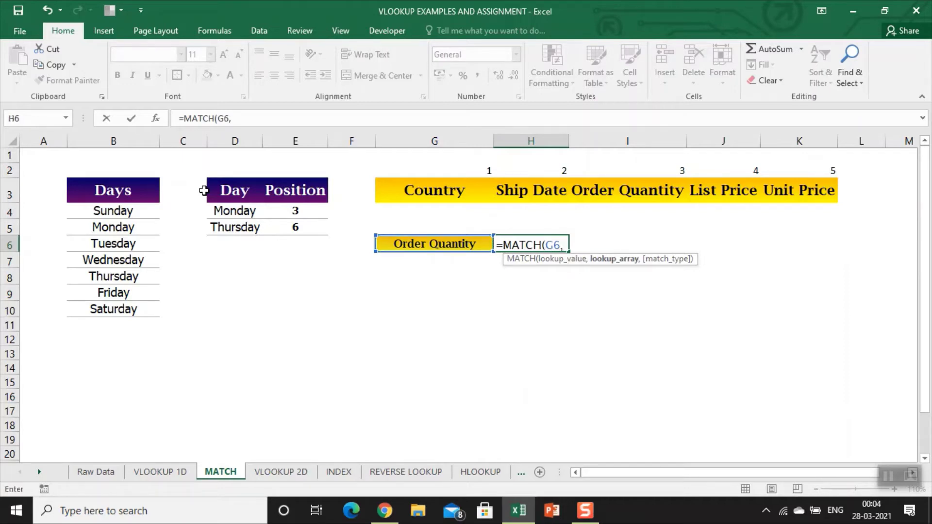
# Complete the H6 MATCH formula with the absolute lookup array $G$3:$K$3 and match type 0
pyautogui.press('Up')
pyautogui.press('Up')
pyautogui.press('Up')
pyautogui.press('Left')
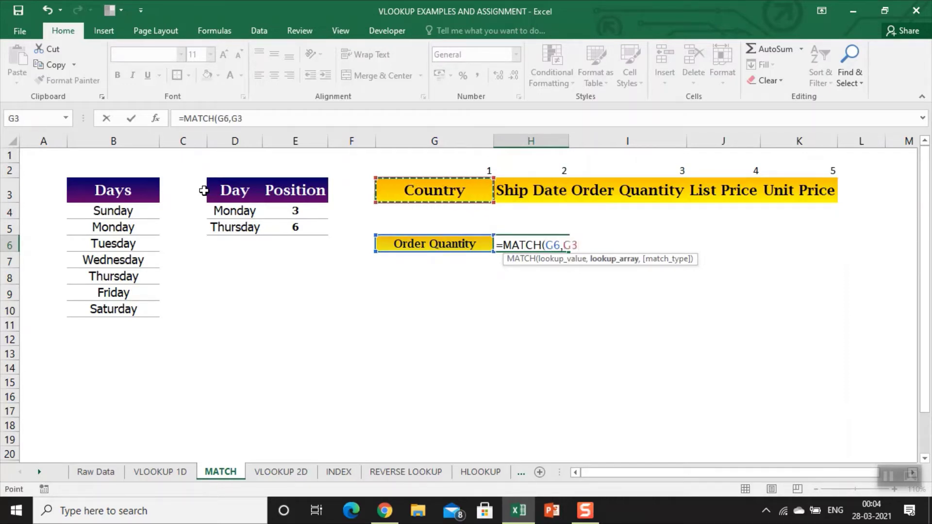
pyautogui.hotkey('ctrl', 'shift', 'Right')
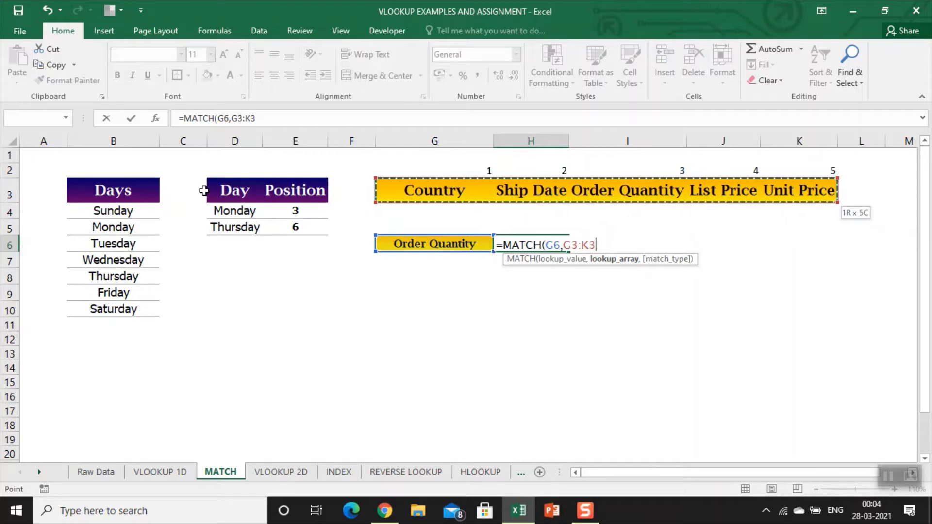
pyautogui.press('F4')
pyautogui.write(',')
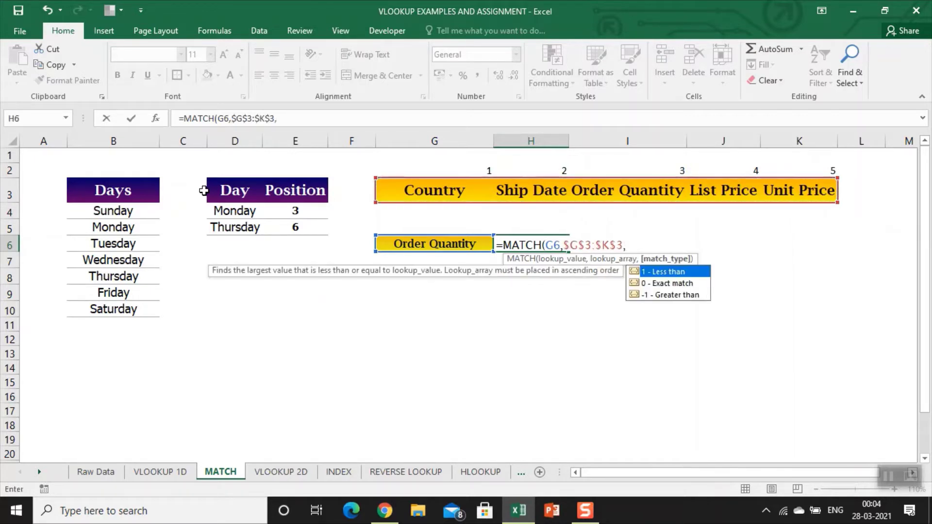
pyautogui.write('0')
pyautogui.press('Return')
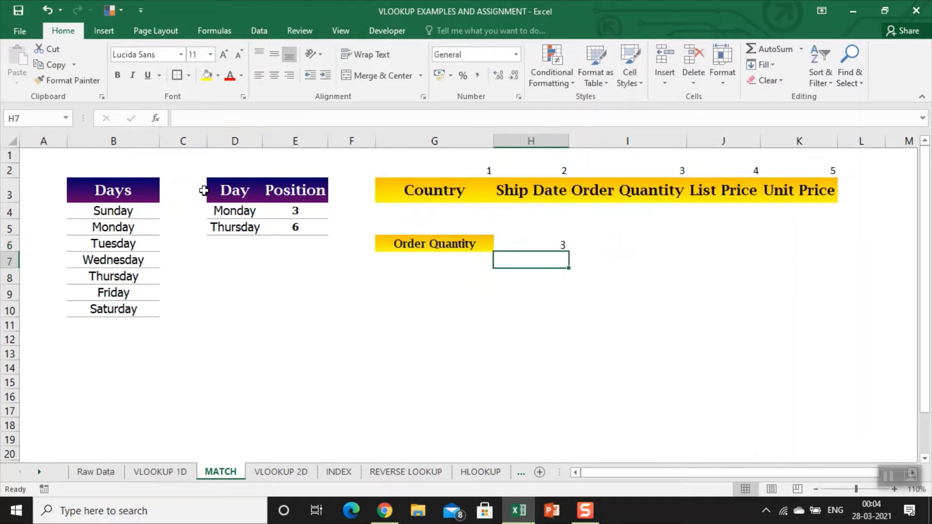
# Replace the lookup label in G6 with the Country header from G3, pasted as values only
pyautogui.press('Up')
pyautogui.press('Up')
pyautogui.press('Up')
pyautogui.press('Up')
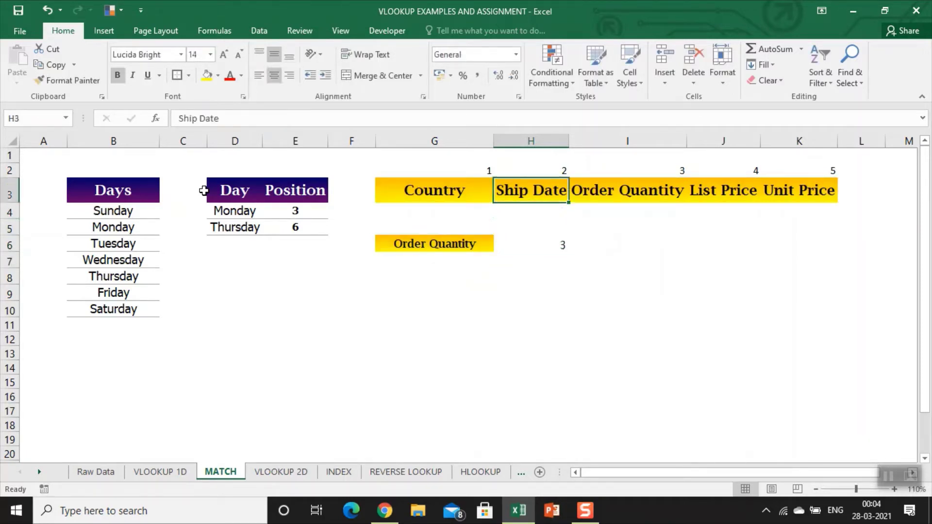
pyautogui.press('Left')
pyautogui.hotkey('ctrl', 'c')
pyautogui.press('Down')
pyautogui.press('Down')
pyautogui.press('Down')
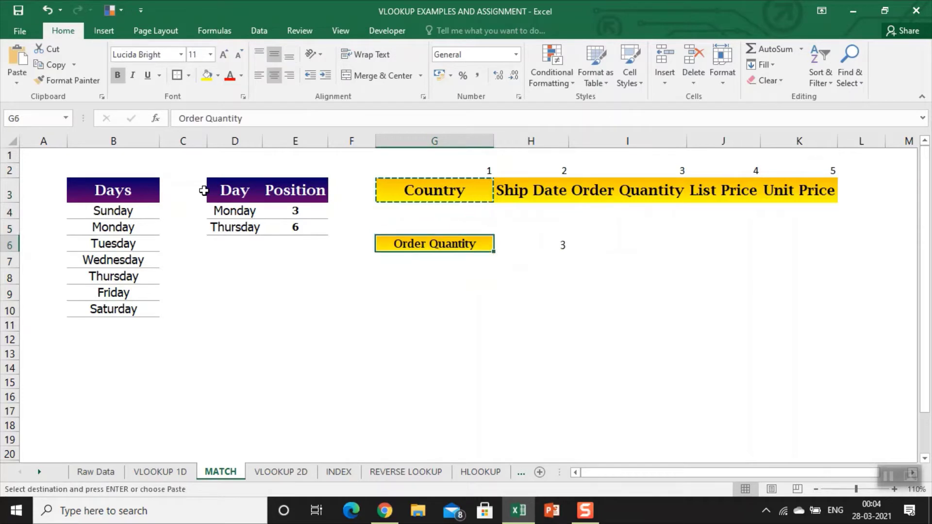
pyautogui.hotkey('ctrl', 'alt', 'v')
pyautogui.press('v')
pyautogui.press('Return')
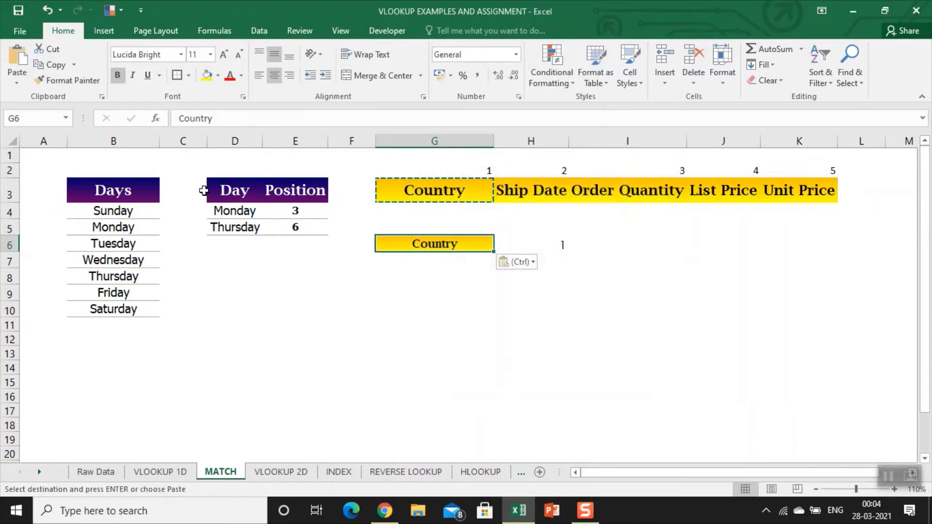
pyautogui.press('Escape')
# Replace the lookup label in G6 with the List Price header from J3, pasted as values only
pyautogui.press('Right')
pyautogui.press('Right')
pyautogui.press('Up')
pyautogui.press('Up')
pyautogui.press('Up')
pyautogui.press('Right')
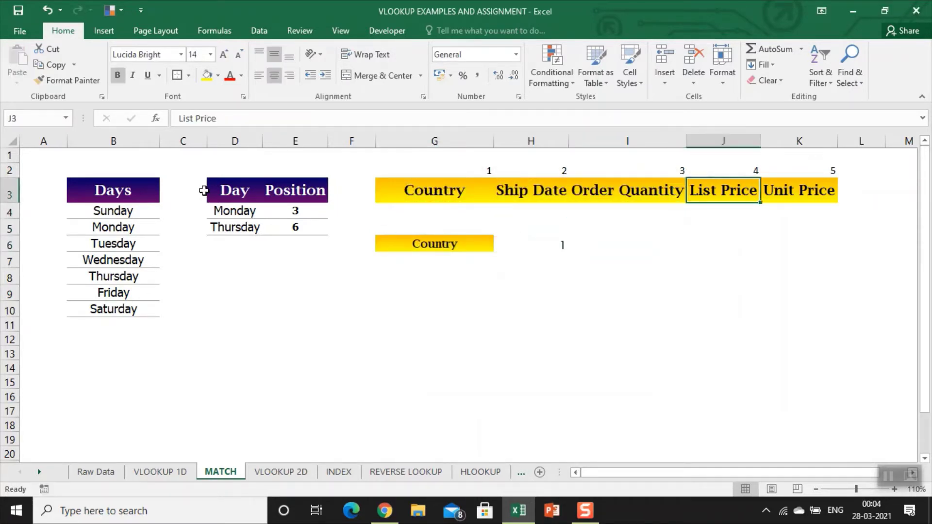
pyautogui.hotkey('ctrl', 'c')
pyautogui.press('Left')
pyautogui.press('Left')
pyautogui.press('Left')
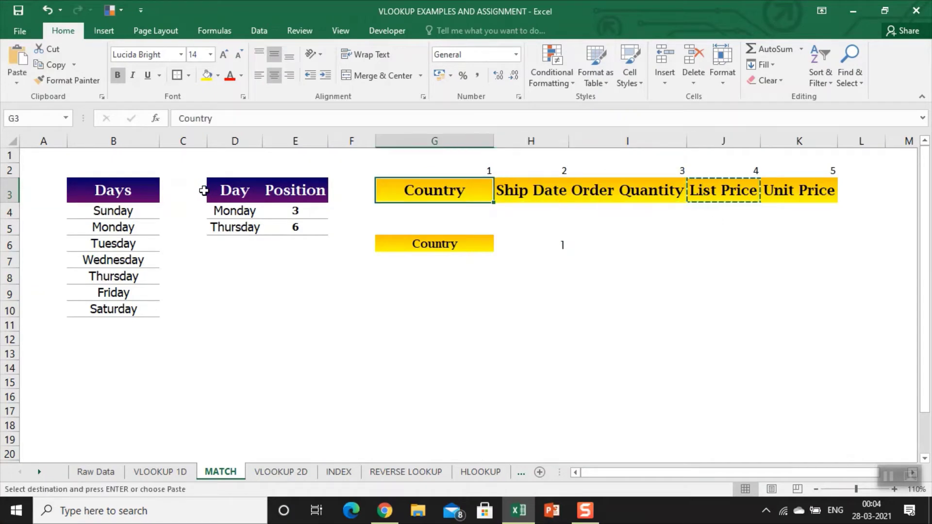
pyautogui.press('Down')
pyautogui.press('Down')
pyautogui.press('Down')
pyautogui.hotkey('ctrl', 'alt', 'v')
pyautogui.press('v')
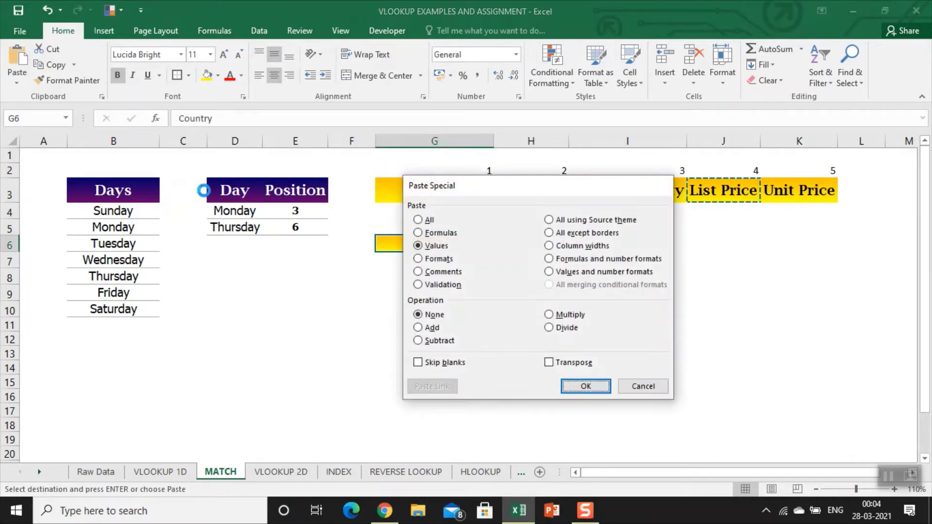
pyautogui.press('Return')
pyautogui.press('Escape')
pyautogui.press('Right')
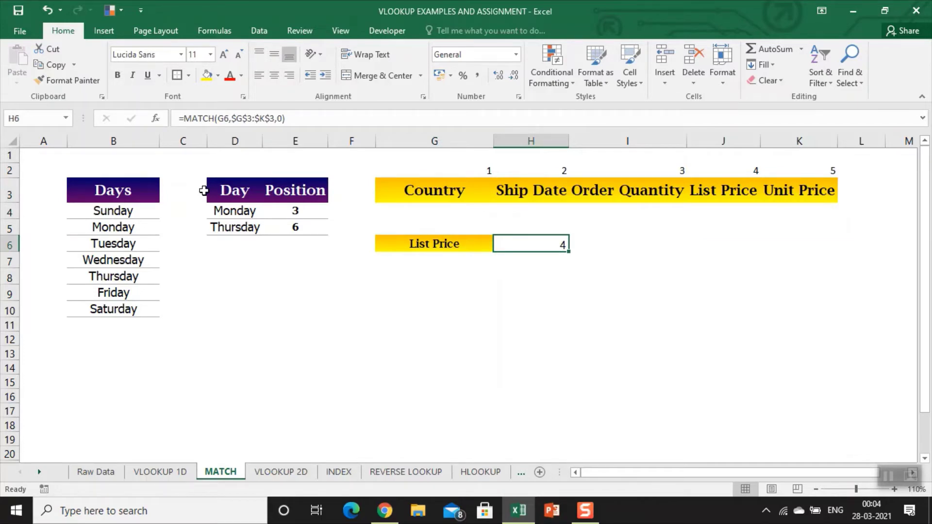
# Look at the Raw Data sheet's column headers again and return to the MATCH sheet
pyautogui.hotkey('ctrl', 'pageup')
pyautogui.hotkey('ctrl', 'pageup')
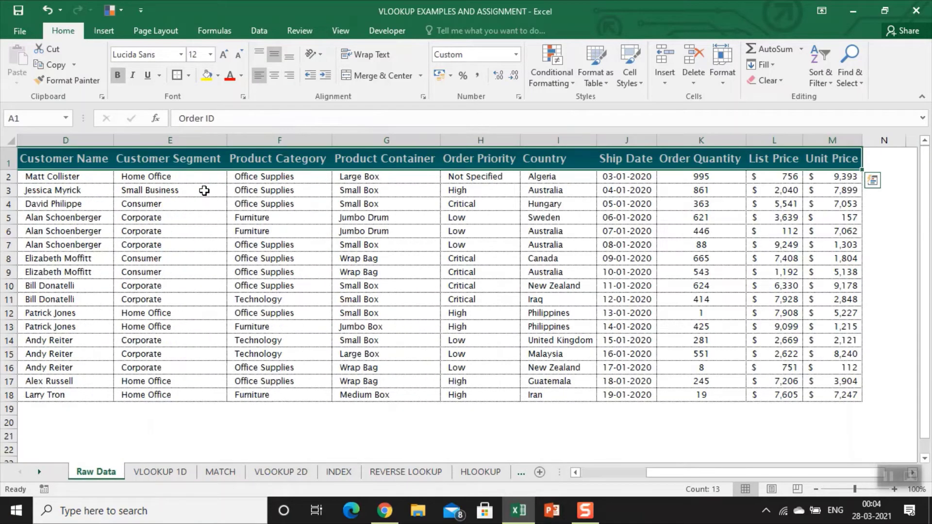
pyautogui.hotkey('ctrl', 'pagedown')
pyautogui.hotkey('ctrl', 'pagedown')
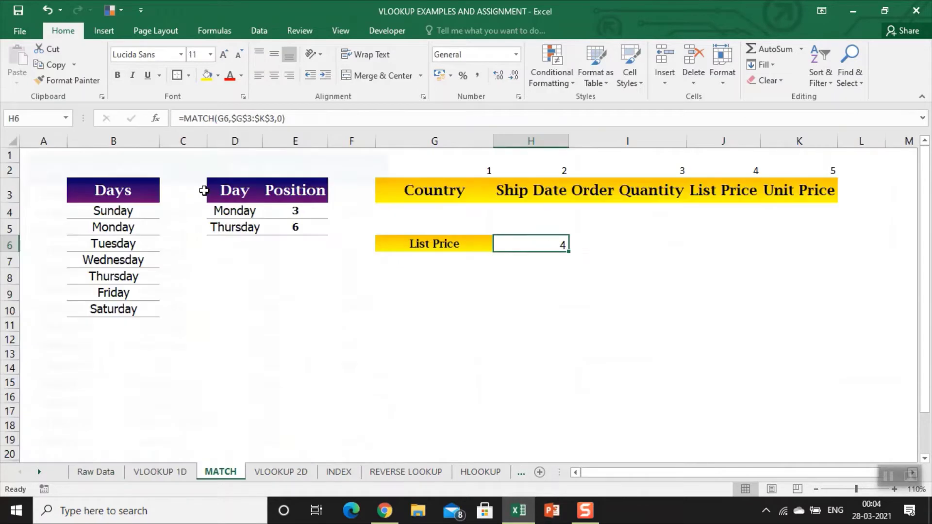
# Open the VLOOKUP 2D sheet and select the first Ship Date cell, B2
pyautogui.hotkey('ctrl', 'pagedown')
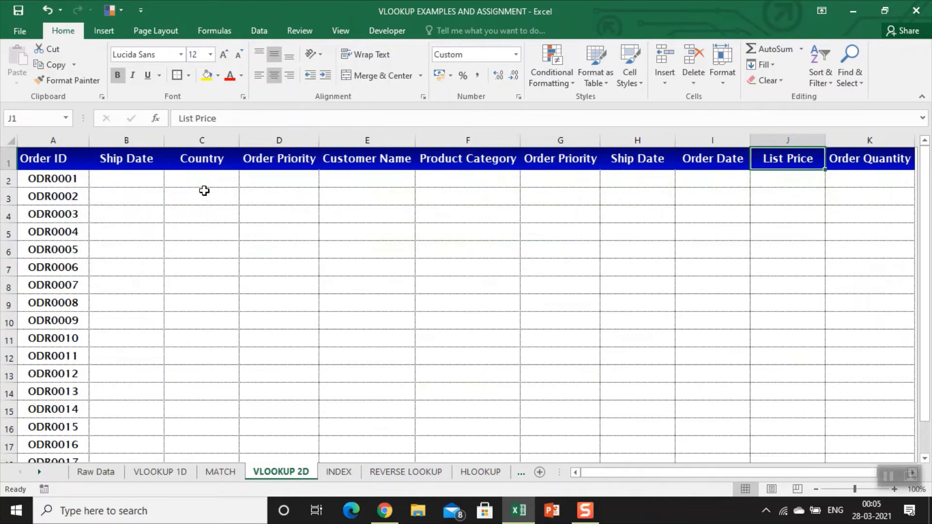
pyautogui.hotkey('ctrl', 'Home')
pyautogui.press('Right')
pyautogui.press('Down')
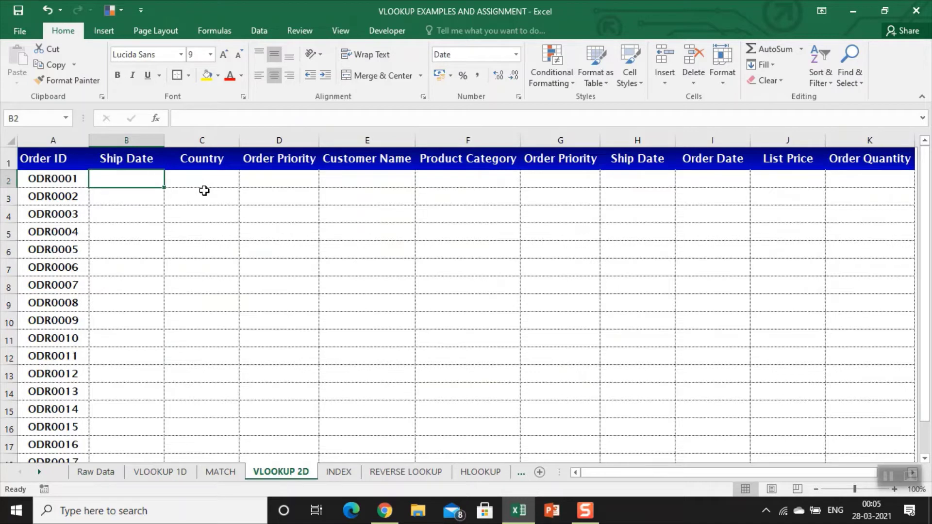
pyautogui.write('=vl')
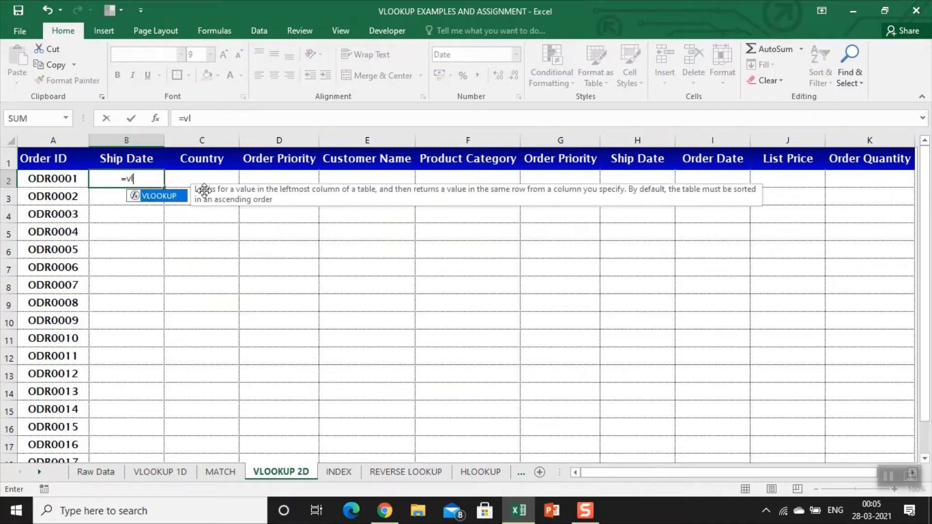
pyautogui.press('Tab')
pyautogui.press('Left')
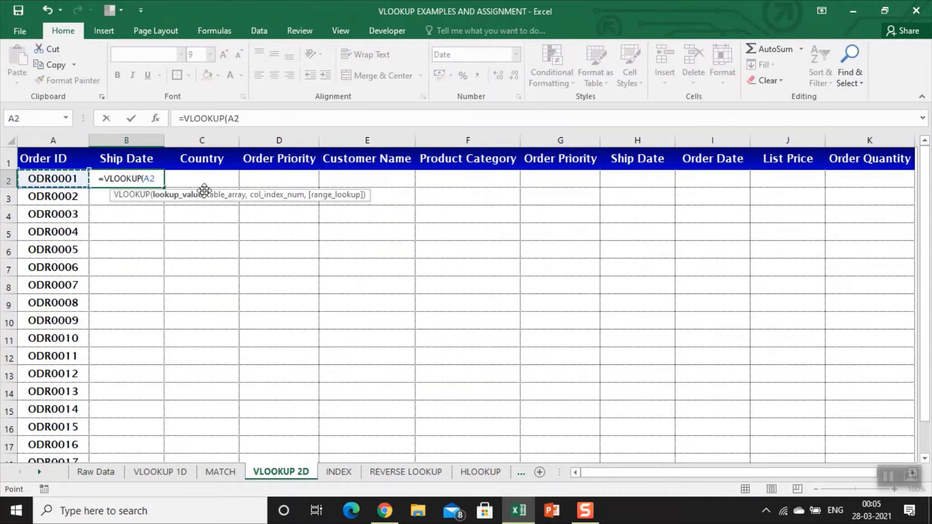
pyautogui.press('F4')
pyautogui.press('F4')
pyautogui.press('F4')
pyautogui.write(',')
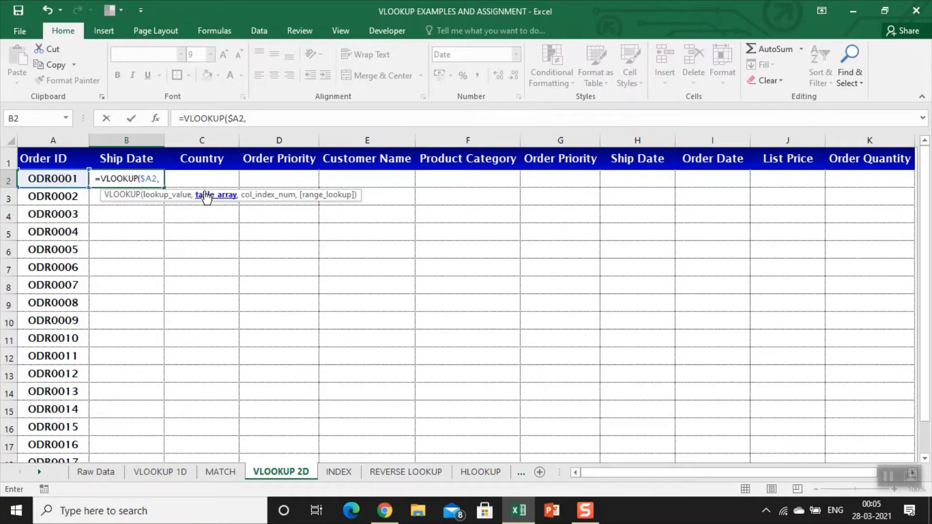
pyautogui.hotkey('ctrl', 'pageup')
pyautogui.hotkey('ctrl', 'pageup')
pyautogui.hotkey('ctrl', 'pageup')
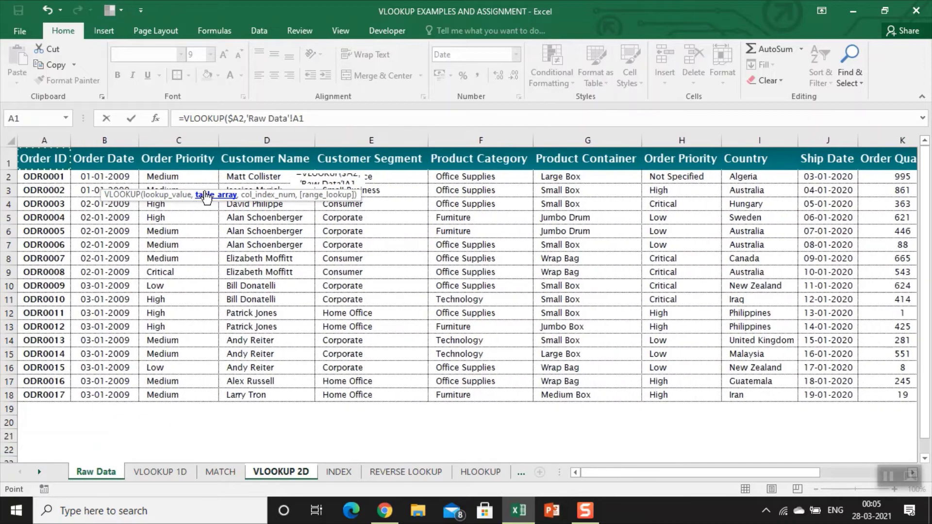
pyautogui.hotkey('ctrl', 'shift', 'Right')
pyautogui.hotkey('ctrl', 'shift', 'Down')
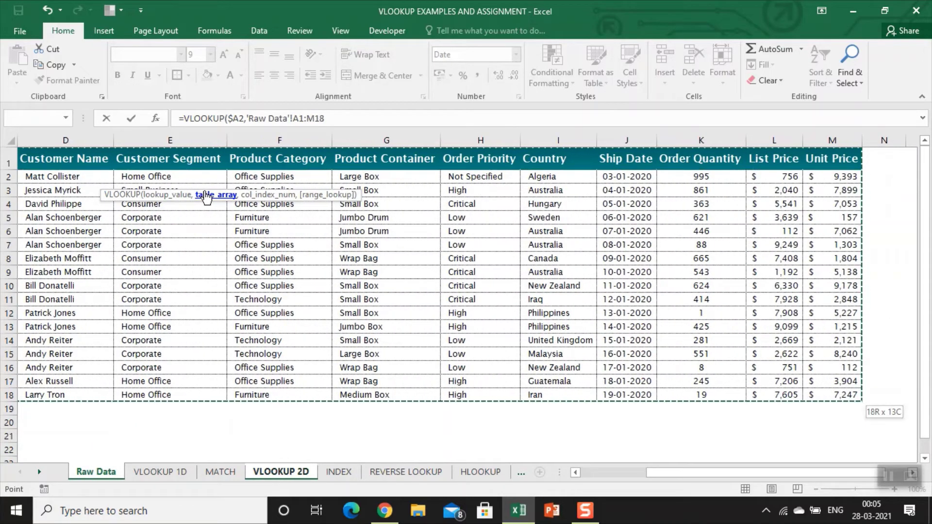
pyautogui.press('F4')
pyautogui.write(',')
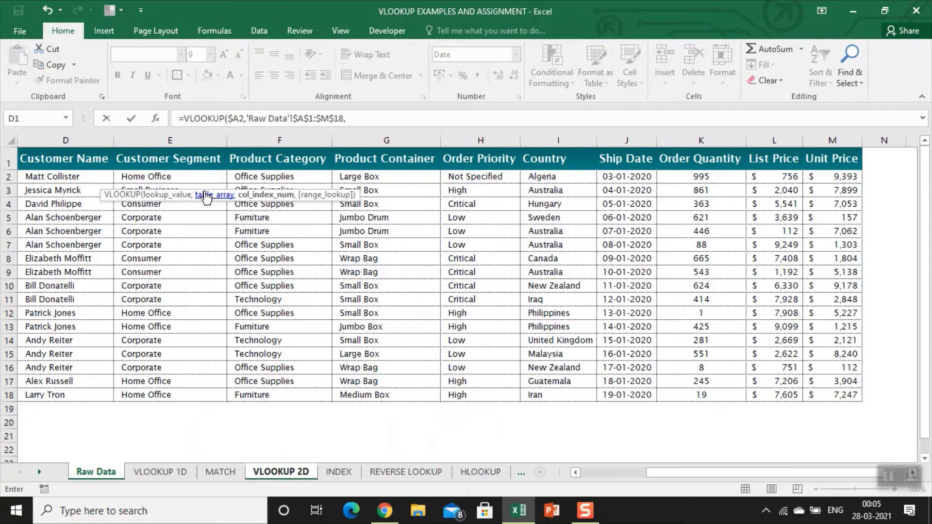
pyautogui.click(206, 195)
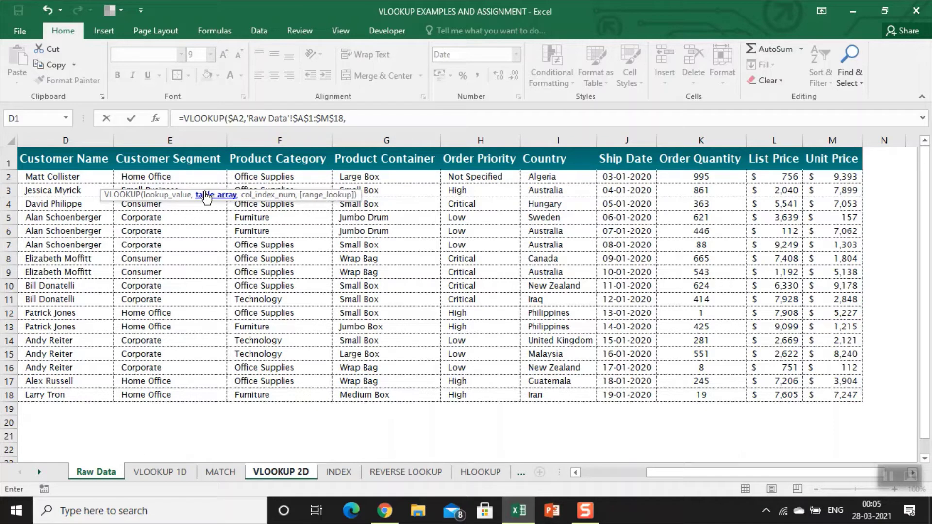
pyautogui.write('2,0')
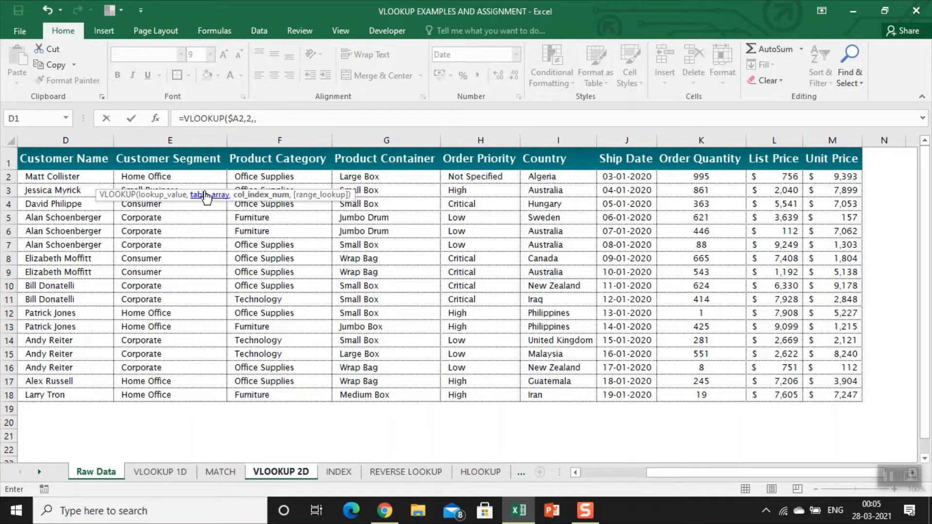
pyautogui.press('BackSpace')
pyautogui.press('BackSpace')
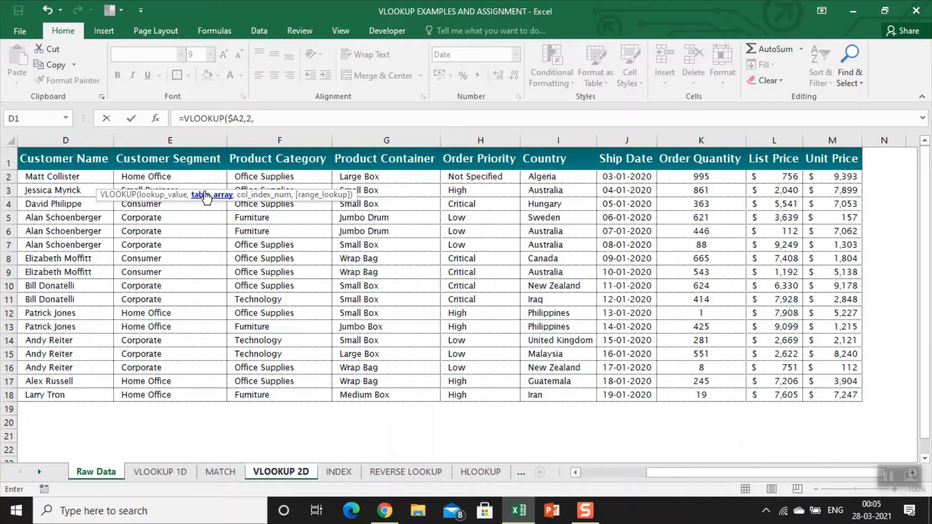
pyautogui.press('BackSpace')
pyautogui.press('BackSpace')
pyautogui.press('BackSpace')
pyautogui.press('BackSpace')
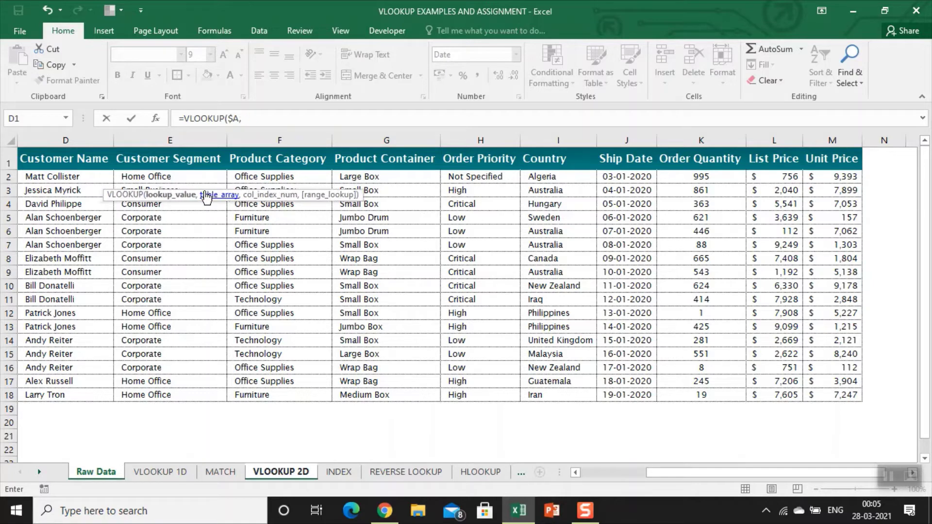
pyautogui.press('Escape')
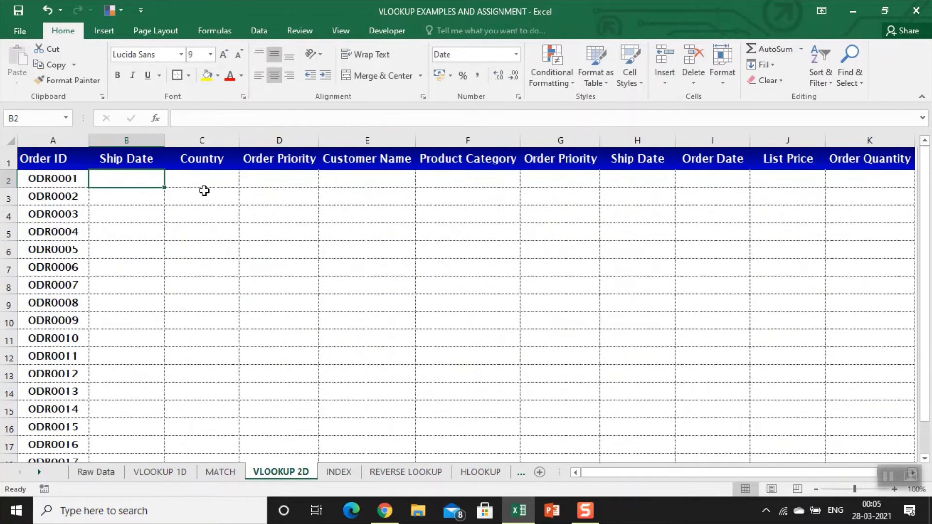
# Start a VLOOKUP formula in B2 with the Order ID in $A2 as the lookup value, locking only its column
pyautogui.write('=vl')
pyautogui.press('Tab')
pyautogui.press('Left')
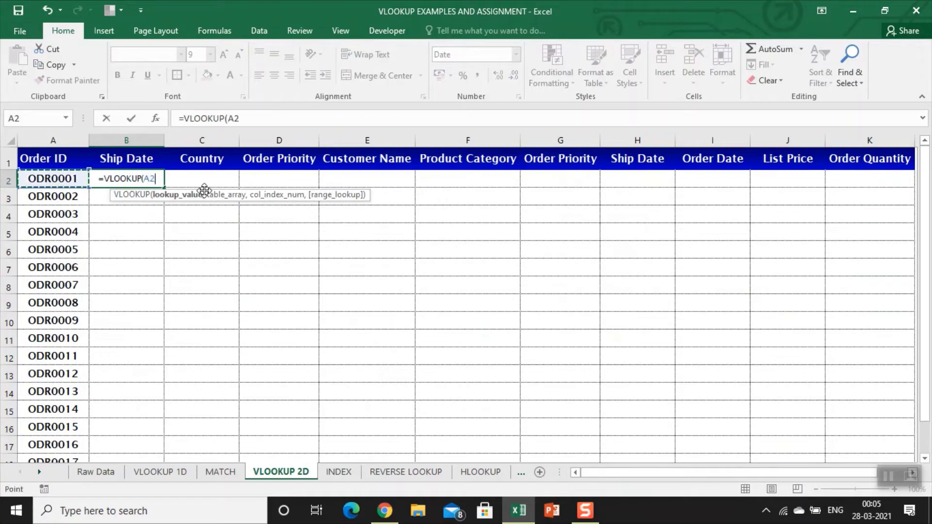
pyautogui.press('F4')
pyautogui.press('F4')
pyautogui.press('F4')
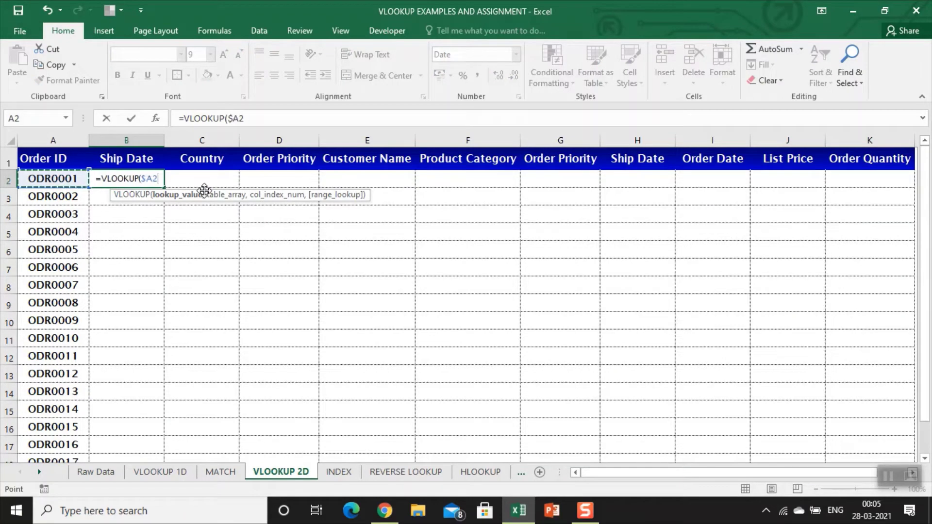
pyautogui.write(',')
# Set the formula's table array to 'Raw Data'!$A$1:$M$18 with absolute references
pyautogui.hotkey('ctrl', 'pageup')
pyautogui.hotkey('ctrl', 'pageup')
pyautogui.hotkey('ctrl', 'pageup')
pyautogui.hotkey('ctrl', 'Home')
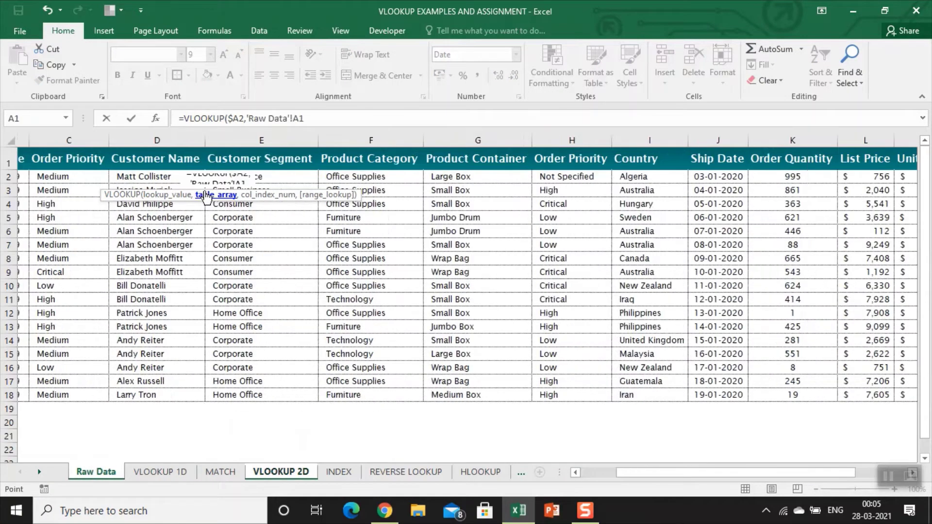
pyautogui.hotkey('ctrl', 'shift', 'End')
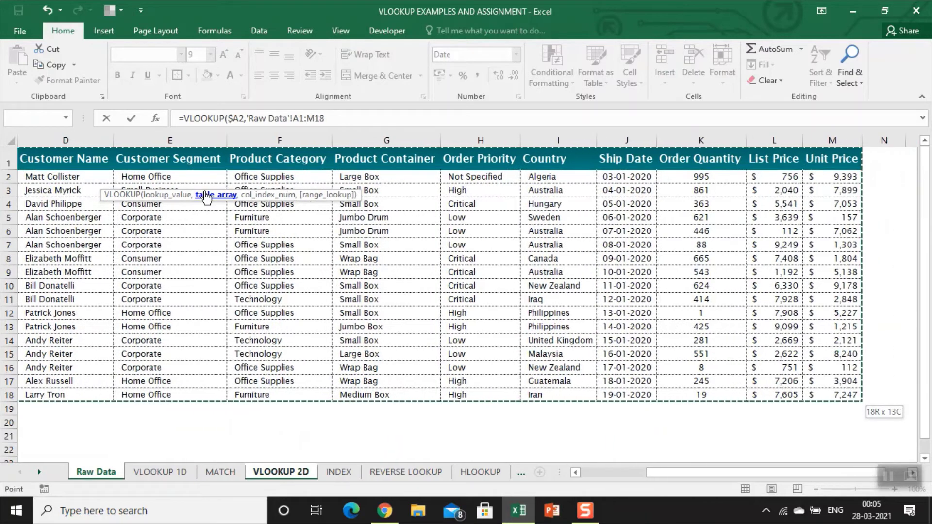
pyautogui.press('F4')
pyautogui.write(',')
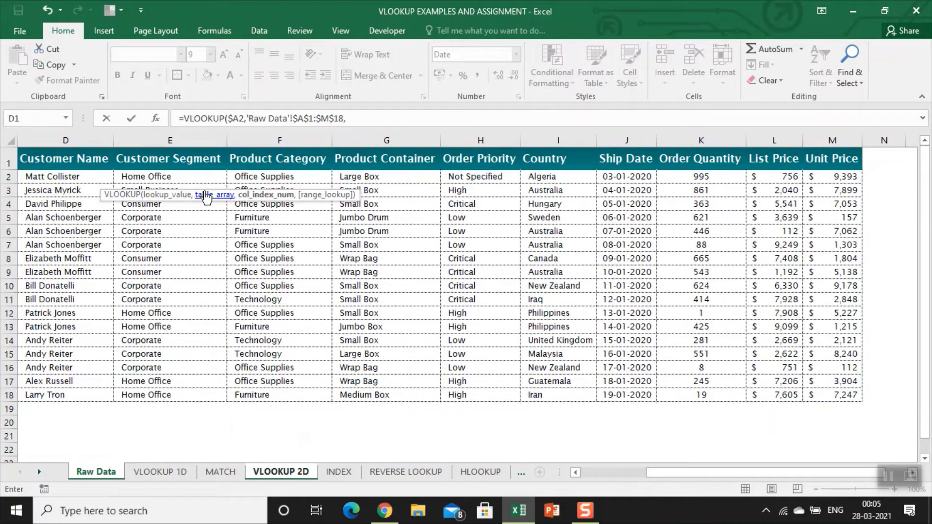
# Count the Raw Data header columns from Order ID through Ship Date, and remove the temporary header reference from the formula
pyautogui.hotkey('ctrl', 'Home')
pyautogui.press('Right')
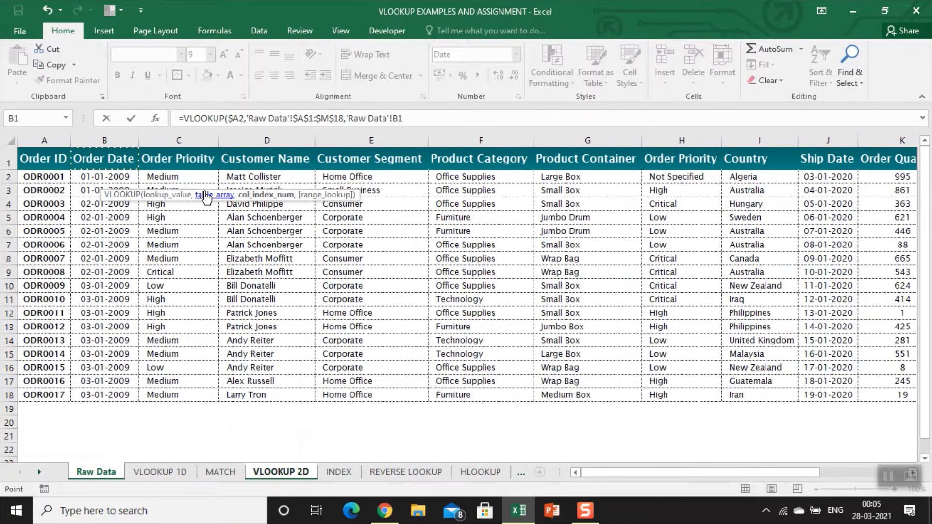
pyautogui.hotkey('shift', 'Right')
pyautogui.hotkey('shift', 'Right')
pyautogui.press('Left')
pyautogui.hotkey('shift', 'Right')
pyautogui.hotkey('shift', 'Right')
pyautogui.hotkey('shift', 'Right')
pyautogui.hotkey('shift', 'Right')
pyautogui.hotkey('shift', 'Right')
pyautogui.hotkey('shift', 'Right')
pyautogui.hotkey('shift', 'Right')
pyautogui.hotkey('shift', 'Right')
pyautogui.hotkey('shift', 'Right')
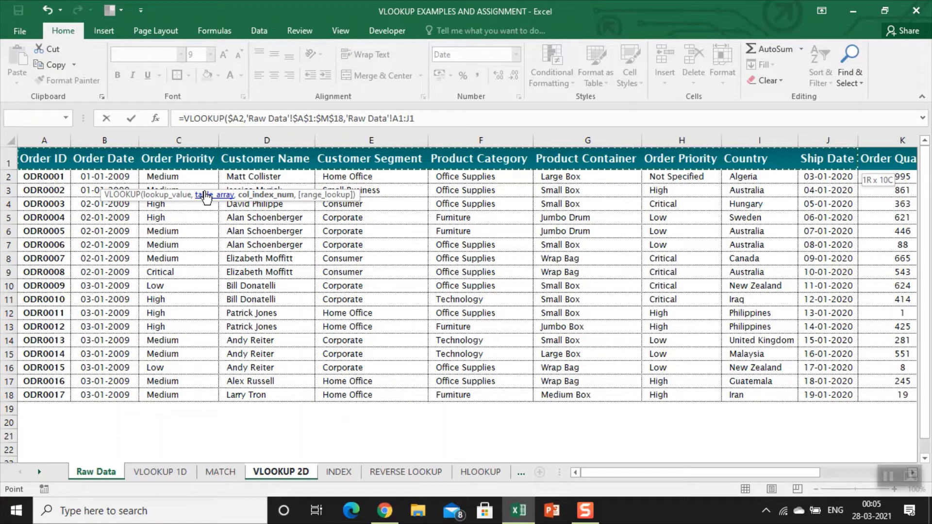
pyautogui.press('BackSpace')
pyautogui.press('BackSpace')
pyautogui.press('BackSpace')
pyautogui.press('BackSpace')
pyautogui.press('BackSpace')
pyautogui.press('BackSpace')
pyautogui.press('BackSpace')
pyautogui.press('BackSpace')
pyautogui.press('BackSpace')
pyautogui.press('BackSpace')
pyautogui.press('BackSpace')
pyautogui.press('BackSpace')
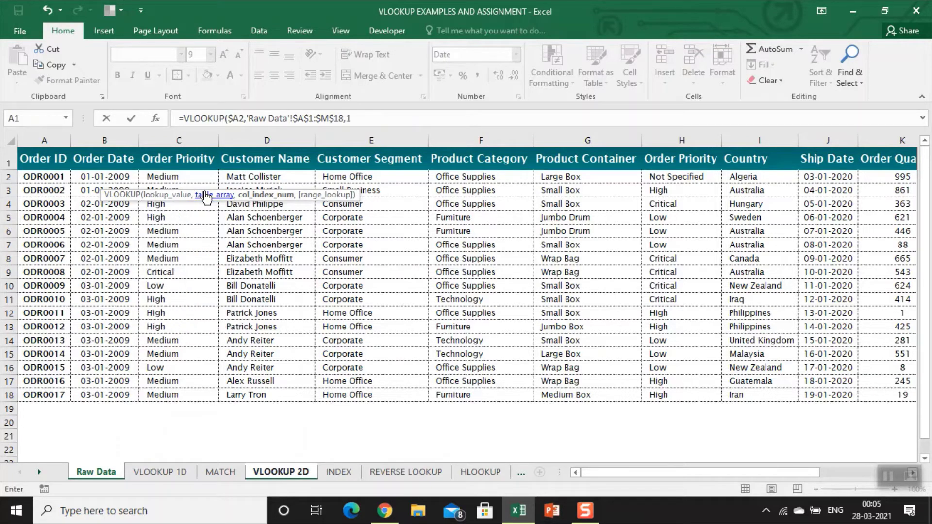
# Complete the Ship Date VLOOKUP with column index 10 and exact match 0, and highlight the index in B2's formula without changing it
pyautogui.write('10,0')
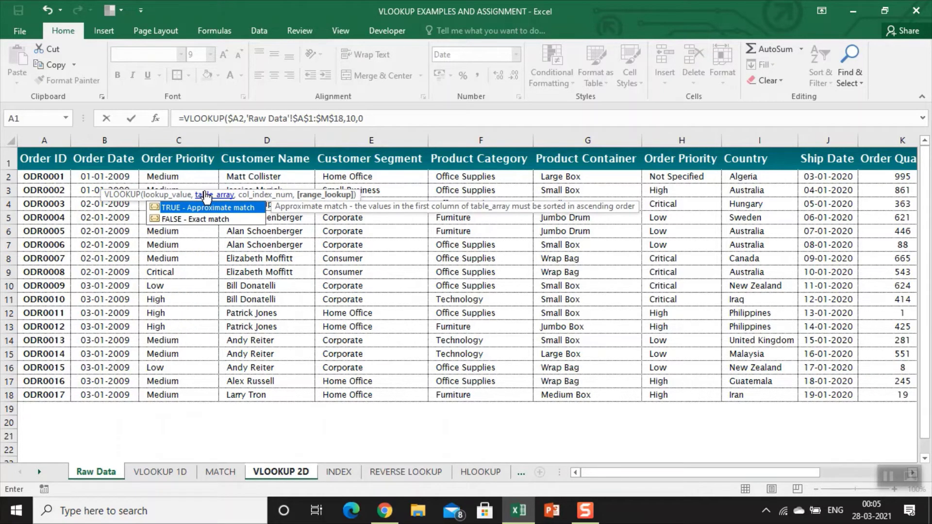
pyautogui.press('Return')
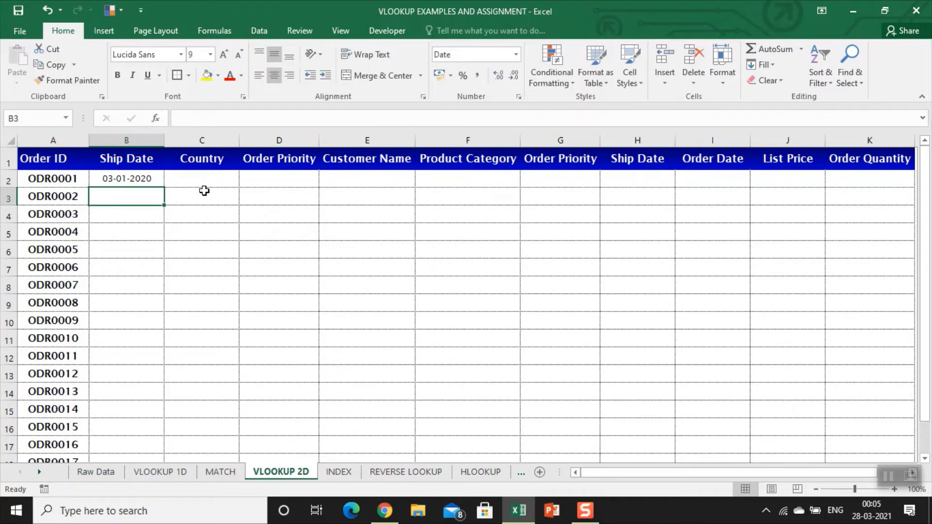
pyautogui.press('Up')
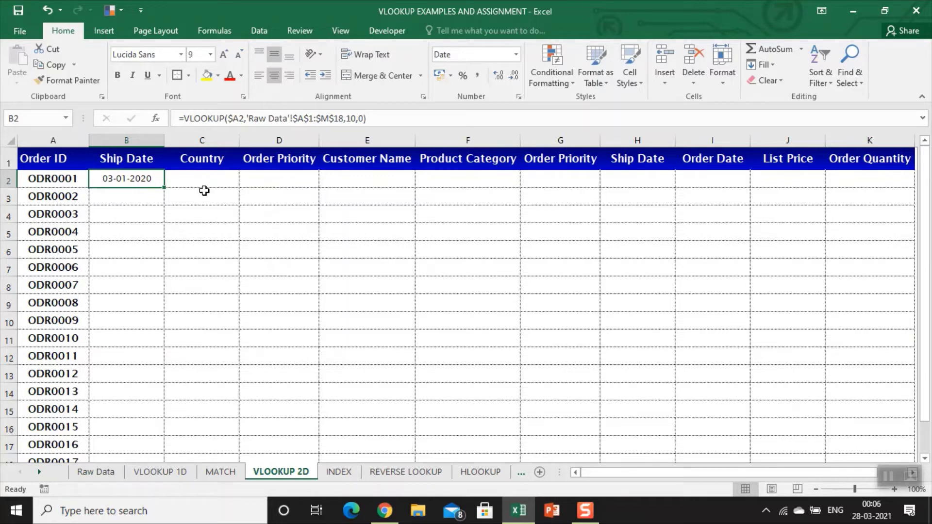
pyautogui.doubleClick(349, 118)
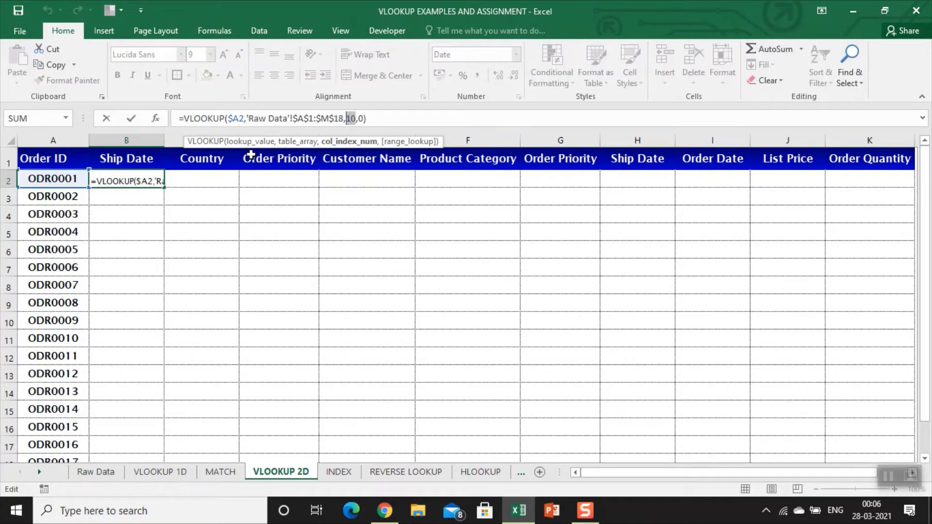
pyautogui.press('Escape')
# Start a MATCH formula in C2 with the Country header C$1 as the lookup value, locking only its row
pyautogui.click(200, 180)
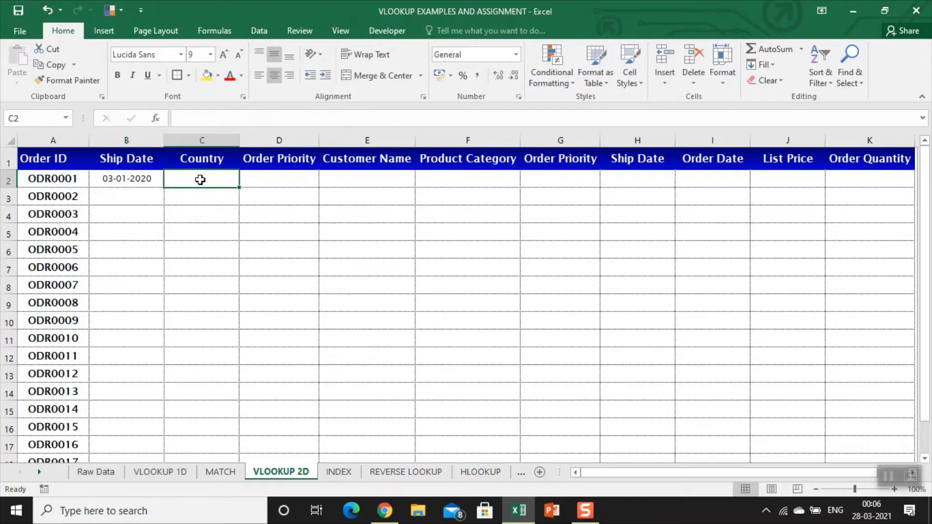
pyautogui.write('=')
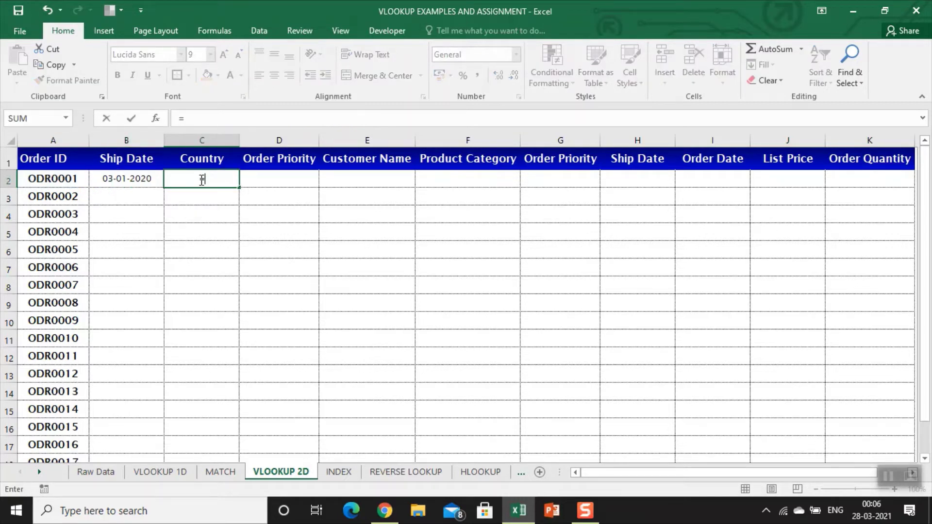
pyautogui.write('match')
pyautogui.press('Tab')
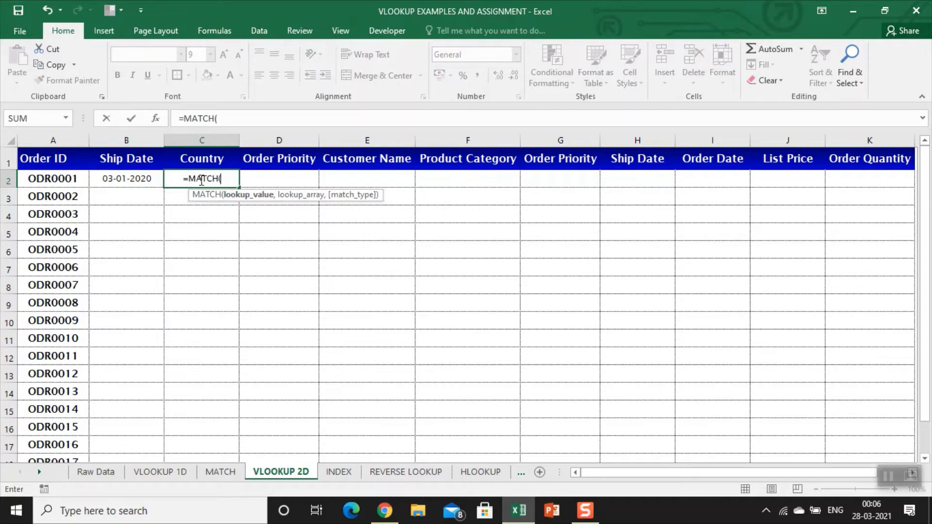
pyautogui.press('Up')
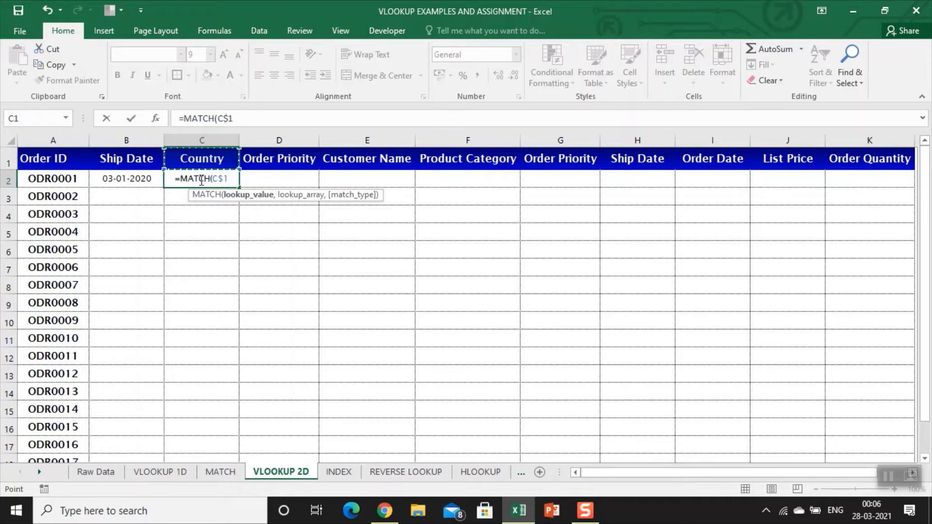
pyautogui.write(',')
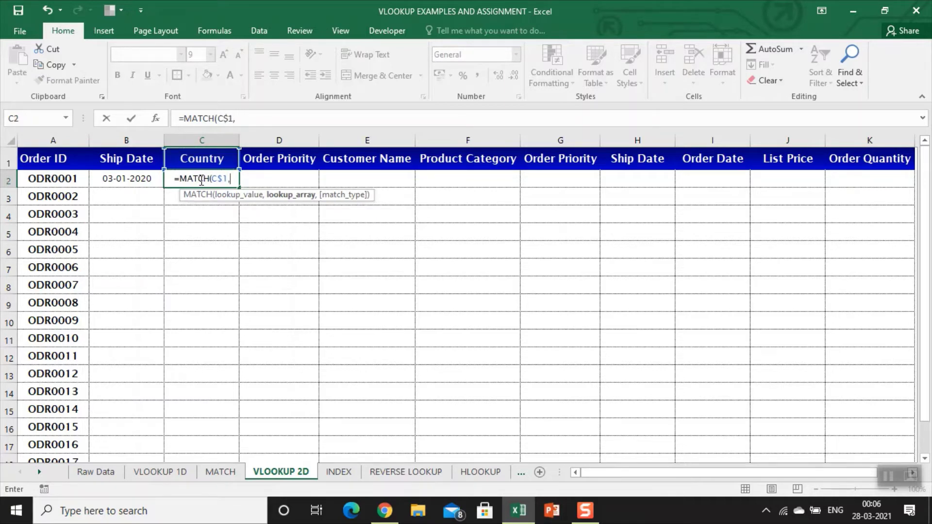
# Complete the MATCH formula with the header range 'Raw Data'!$A$1:$M$1 as lookup array and match type 0
pyautogui.hotkey('ctrl', 'pageup')
pyautogui.hotkey('ctrl', 'pageup')
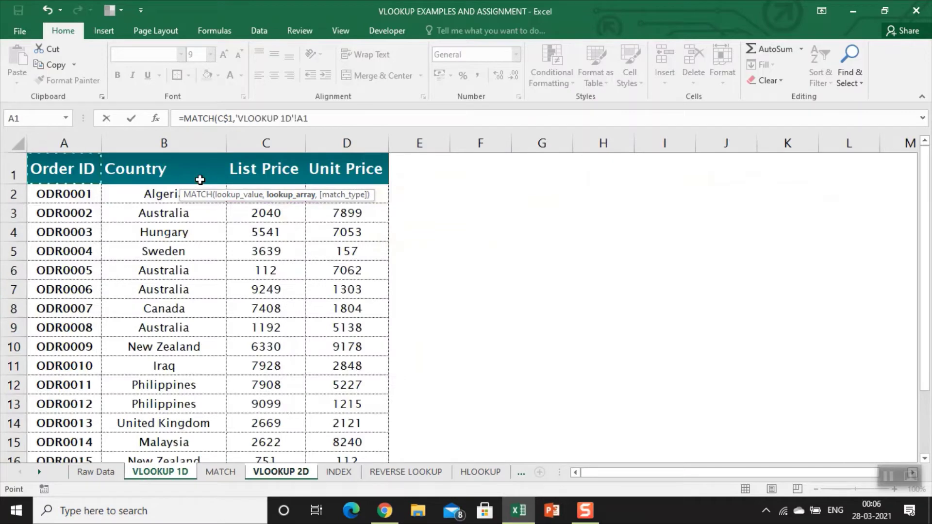
pyautogui.hotkey('ctrl', 'pageup')
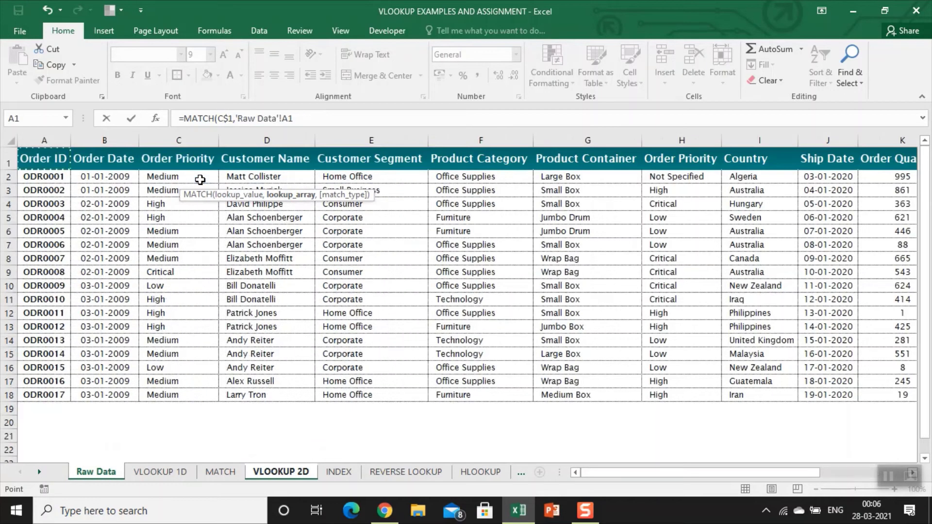
pyautogui.hotkey('ctrl', 'shift', 'Right')
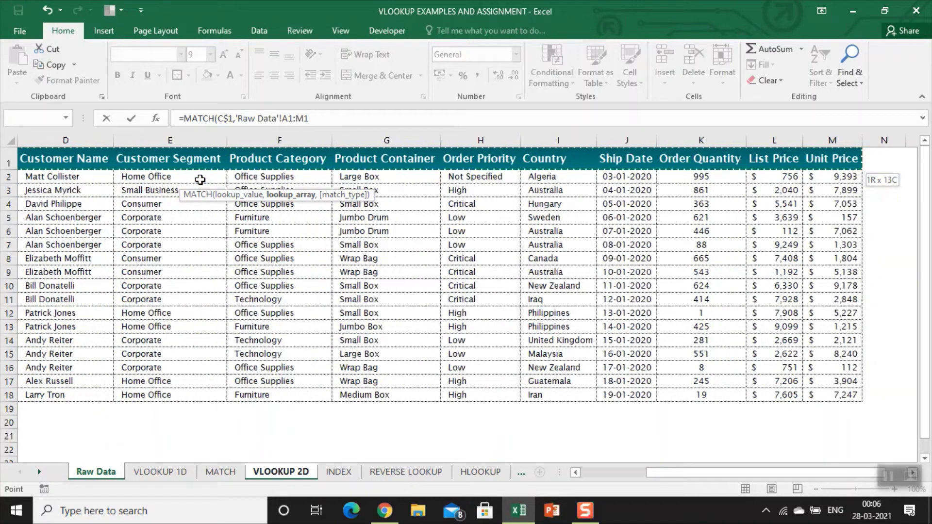
pyautogui.press('F4')
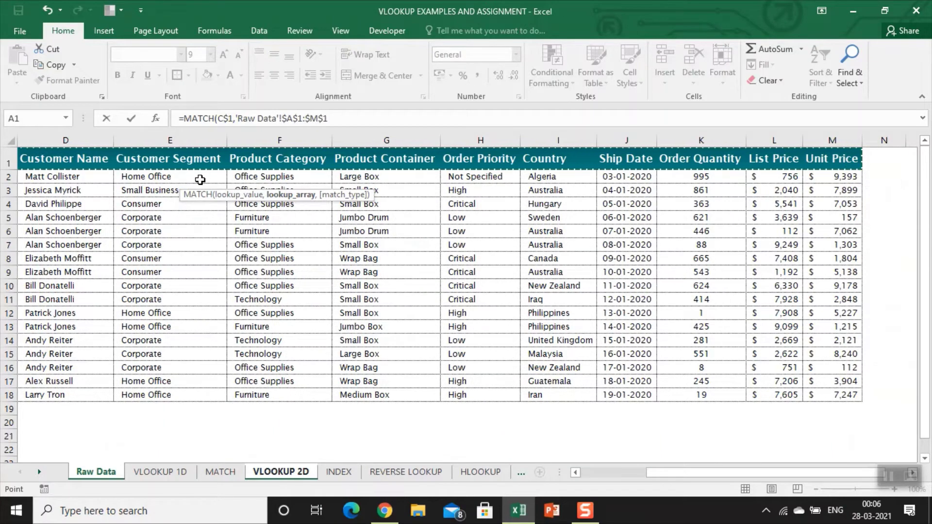
pyautogui.write(',0')
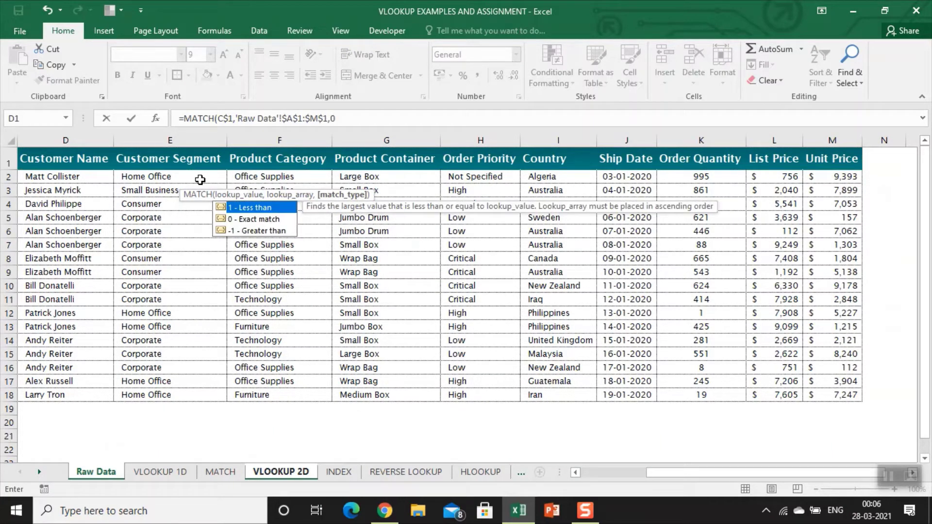
pyautogui.press('Return')
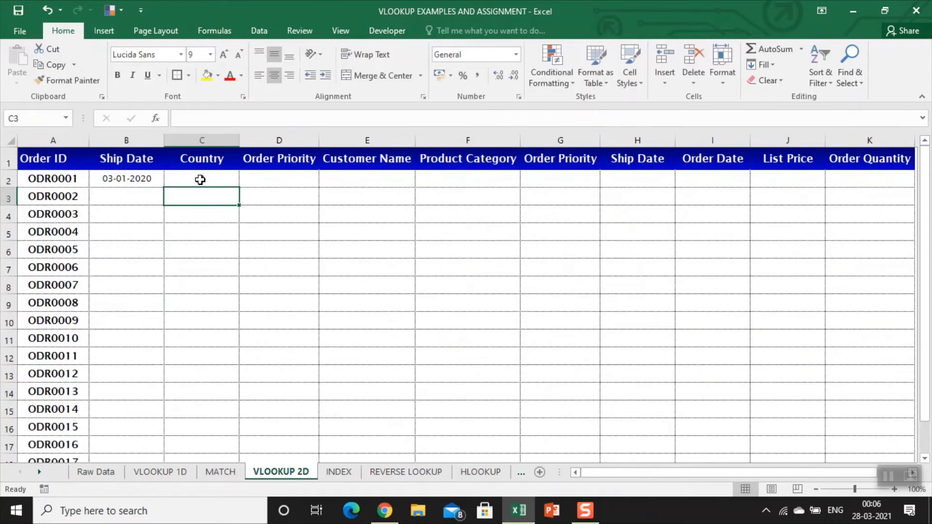
# Copy the MATCH expression from C2's formula without its equals sign, leaving the cell unchanged
pyautogui.click(231, 179)
pyautogui.click(217, 118)
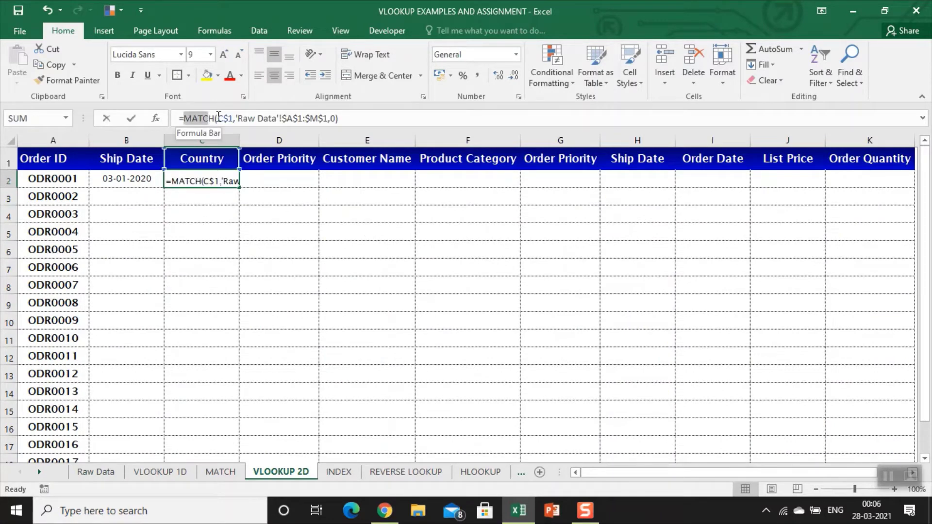
pyautogui.moveTo(218, 118); pyautogui.dragTo(379, 121)
pyautogui.hotkey('ctrl', 'c')
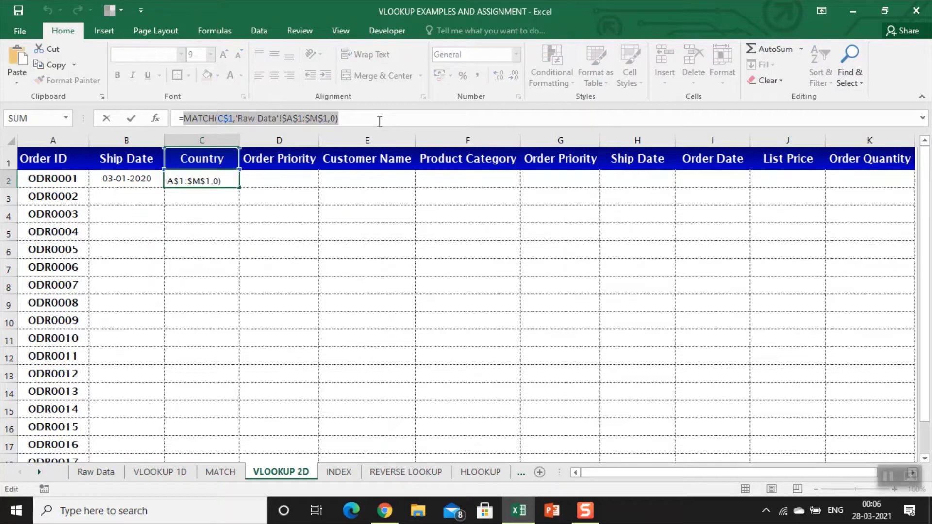
pyautogui.press('Escape')
# Replace the column index 10 in B2's VLOOKUP with the copied expression MATCH(C$1,'Raw Data'!$A$1:$M$1,0)
pyautogui.click(139, 179)
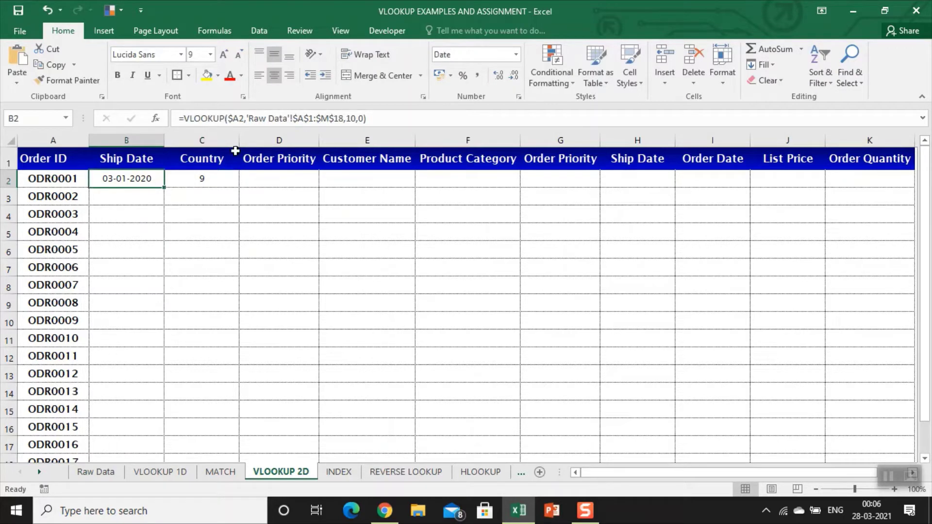
pyautogui.click(355, 119)
pyautogui.moveTo(354, 120); pyautogui.dragTo(346, 117)
pyautogui.hotkey('ctrl', 'v')
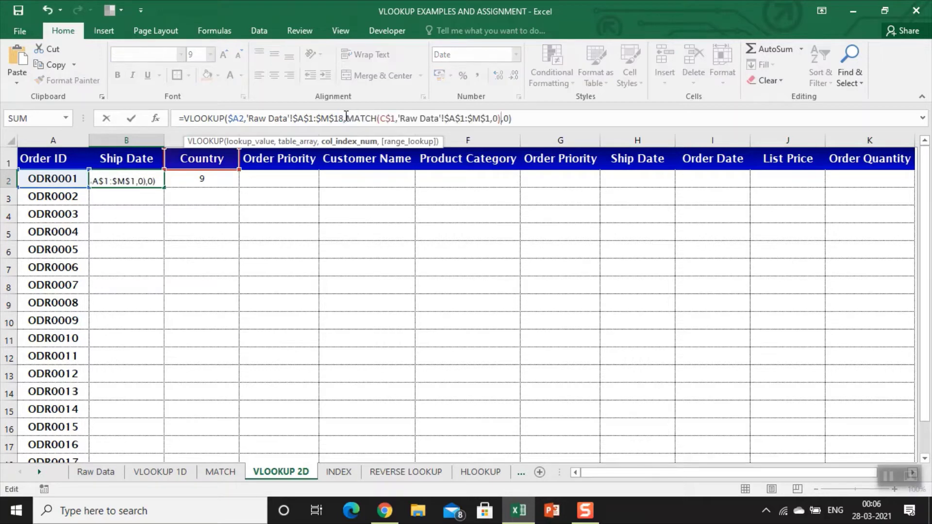
pyautogui.press('Return')
pyautogui.press('Up')
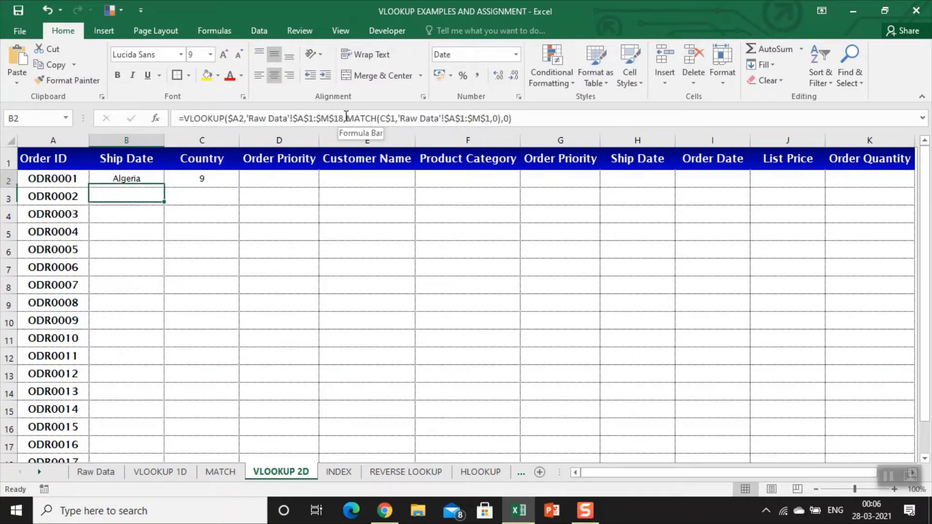
pyautogui.press('Left')
pyautogui.press('Up')
pyautogui.press('Right')
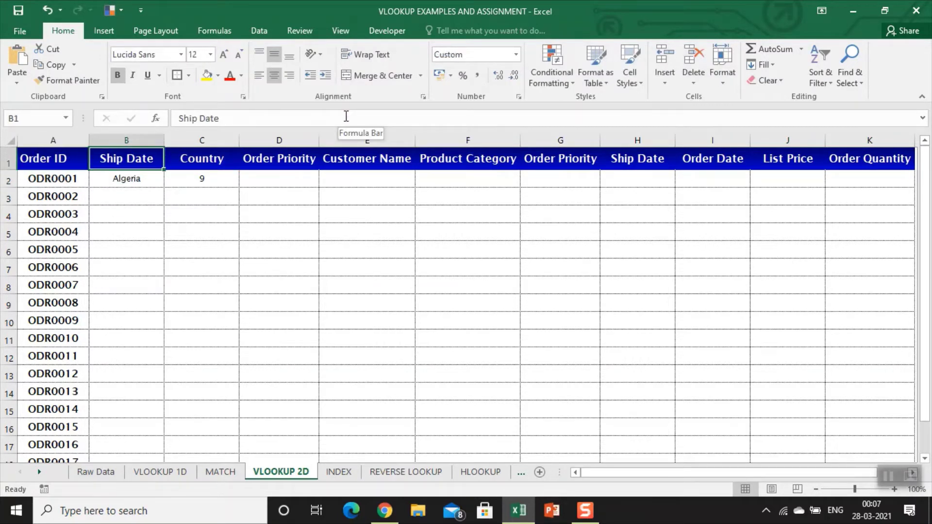
pyautogui.press('Down')
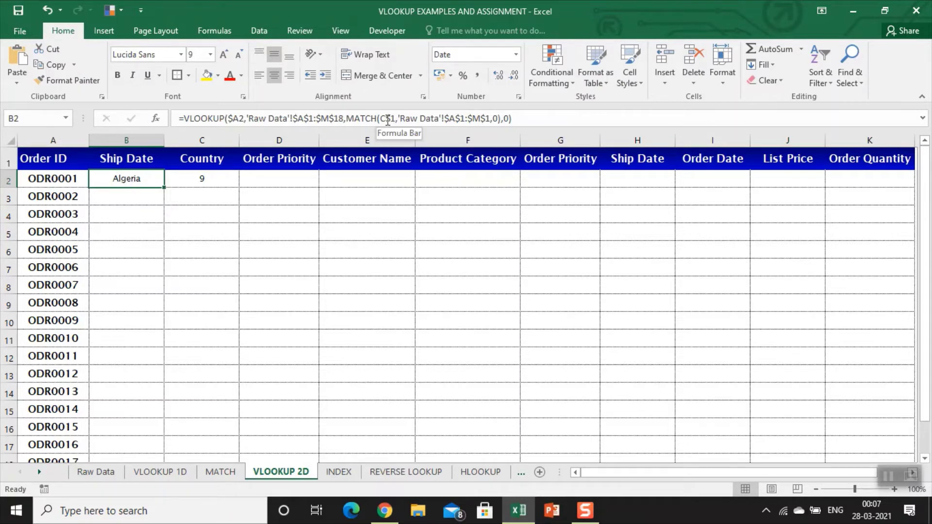
# Extend the MATCH formula from C2 to the Order Priority cell D2
pyautogui.click(230, 176)
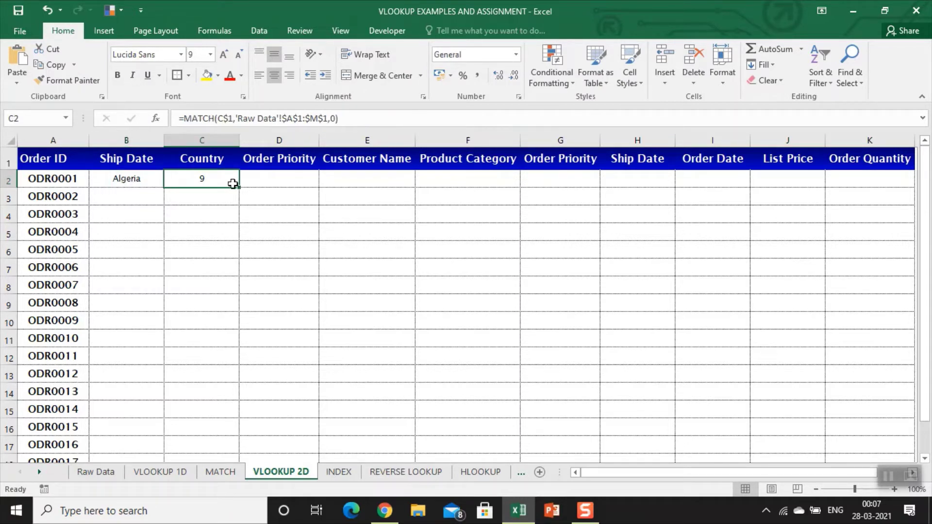
pyautogui.moveTo(238, 187); pyautogui.dragTo(335, 179)
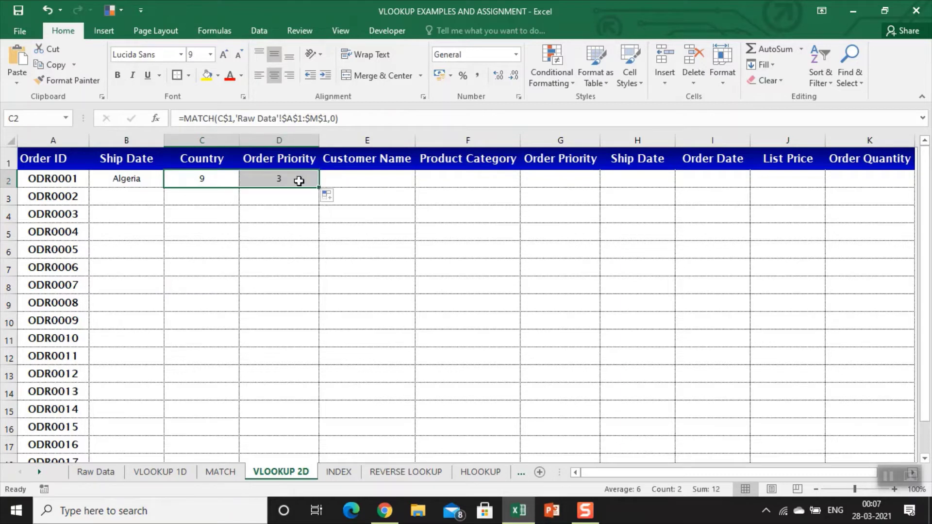
pyautogui.click(216, 178)
# Change the MATCH lookup value in B2's formula to the Ship Date header B$1
pyautogui.click(140, 180)
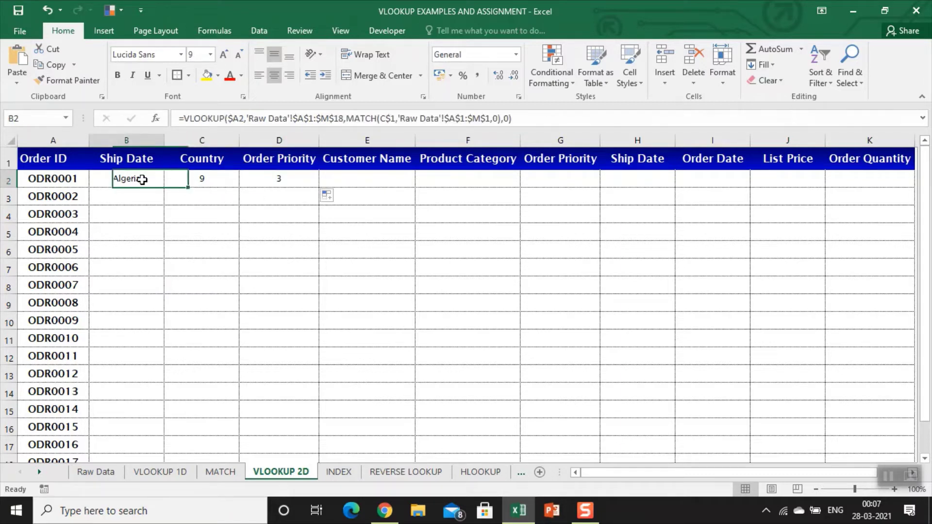
pyautogui.click(386, 118)
pyautogui.press('BackSpace')
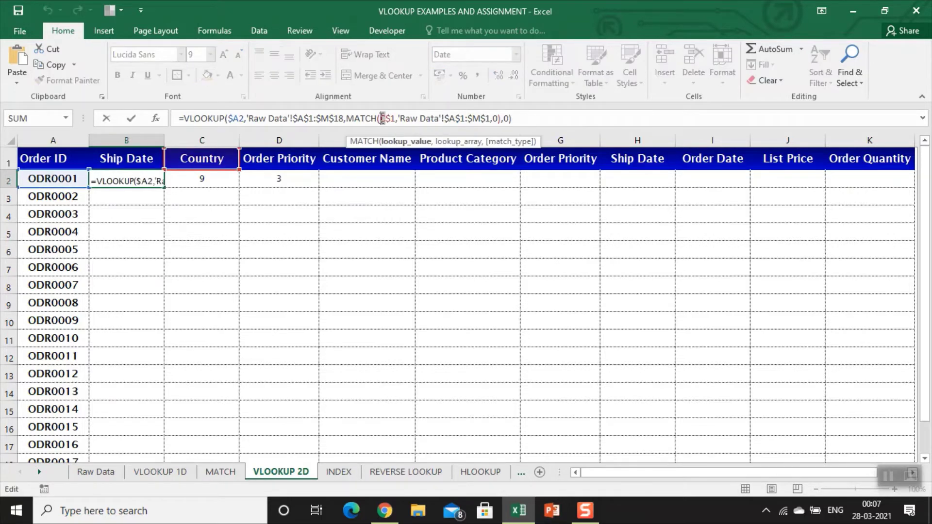
pyautogui.write('B')
pyautogui.press('Return')
# Fill B2's combined VLOOKUP and MATCH formula across row 2 through Order Quantity in K2
pyautogui.press('Up')
pyautogui.hotkey('shift', 'Right')
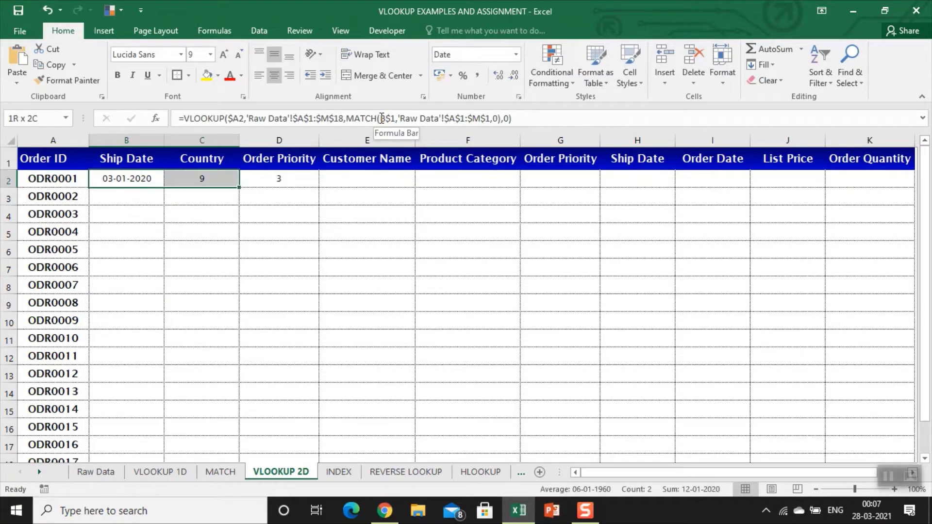
pyautogui.hotkey('shift', 'Right')
pyautogui.hotkey('ctrl', 'r')
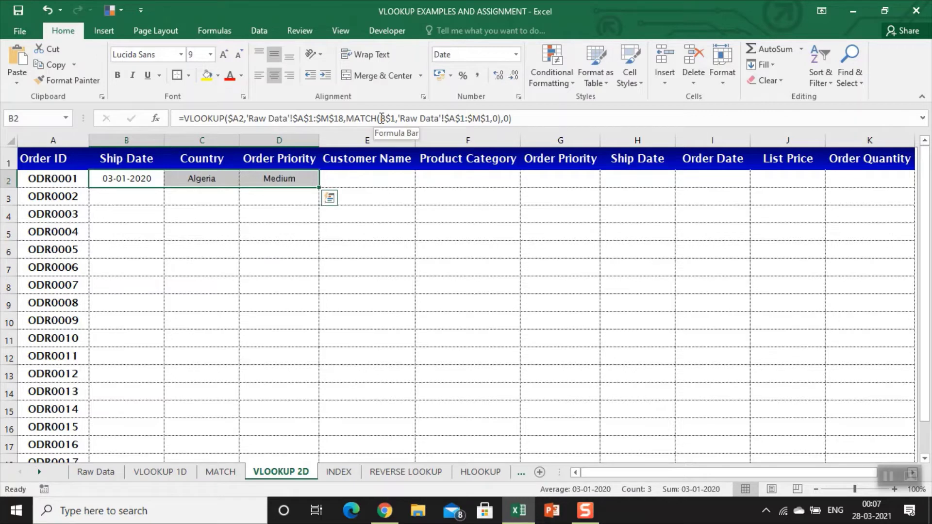
pyautogui.hotkey('shift', 'Right')
pyautogui.hotkey('shift', 'Right')
pyautogui.hotkey('shift', 'Right')
pyautogui.hotkey('shift', 'Right')
pyautogui.hotkey('shift', 'Right')
pyautogui.hotkey('shift', 'Right')
pyautogui.hotkey('shift', 'Right')
pyautogui.hotkey('shift', 'Right')
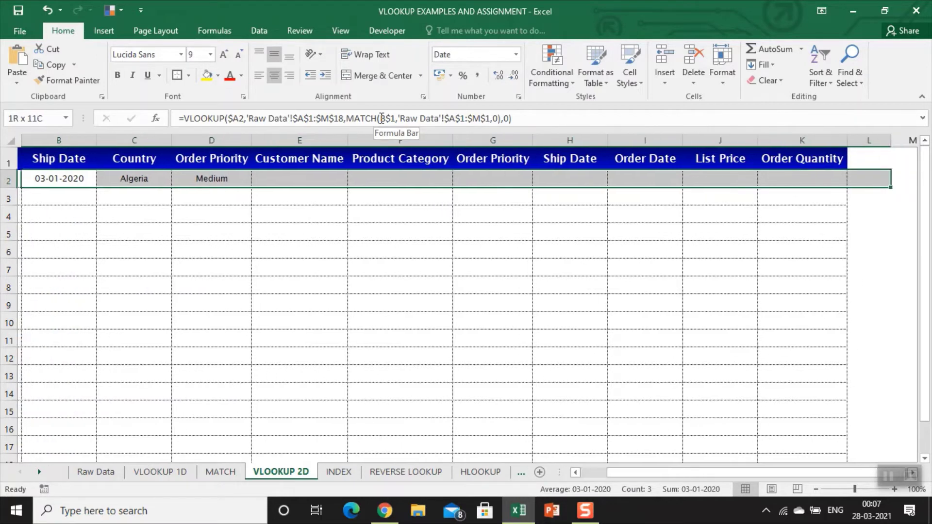
pyautogui.hotkey('shift', 'Left')
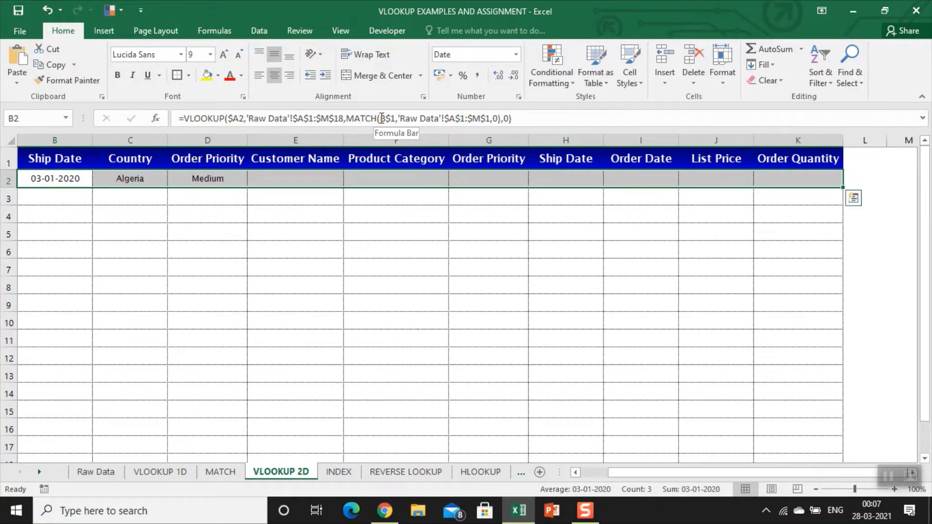
pyautogui.hotkey('ctrl', 'r')
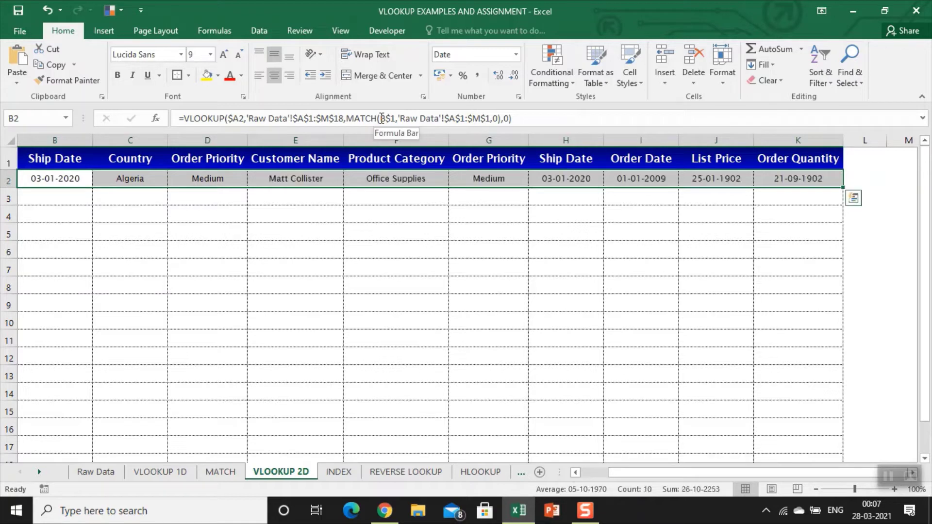
# Examine the lookup results and formulas across row 2 up to the List Price column
pyautogui.press('Left')
pyautogui.press('Right')
pyautogui.press('Right')
pyautogui.press('Right')
pyautogui.press('Right')
pyautogui.press('Right')
pyautogui.press('Right')
pyautogui.press('Right')
pyautogui.press('Right')
pyautogui.press('Right')
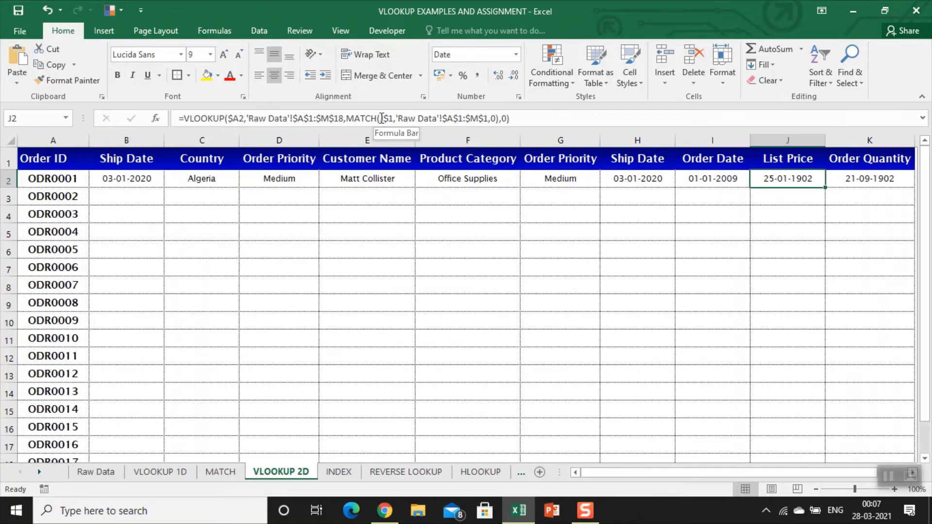
# Delete the duplicate Ship Date column H and check the shifted lookup cells in row 2
pyautogui.press('Left')
pyautogui.press('Left')
pyautogui.press('Up')
pyautogui.hotkey('ctrl', 'shift', 'Down')
pyautogui.hotkey('ctrl', 'shift', 'Down')
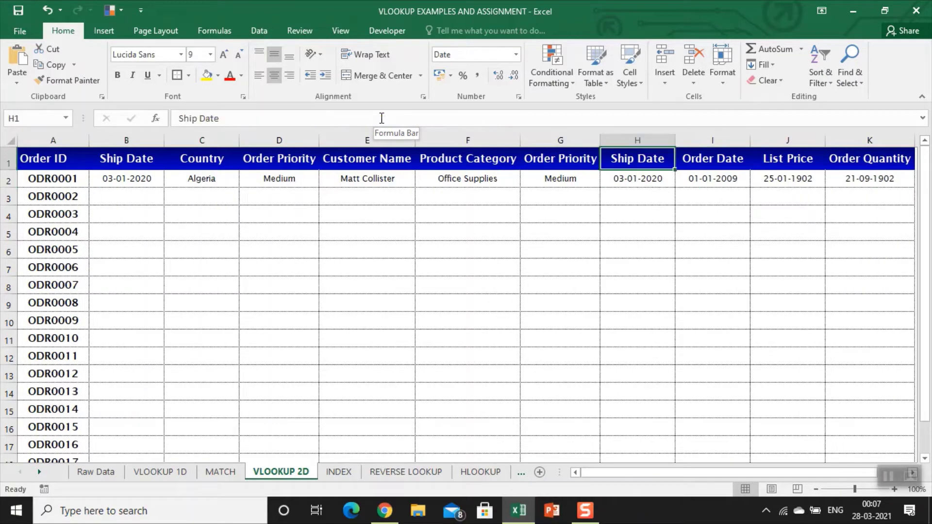
pyautogui.hotkey('ctrl', '-')
pyautogui.write('0')
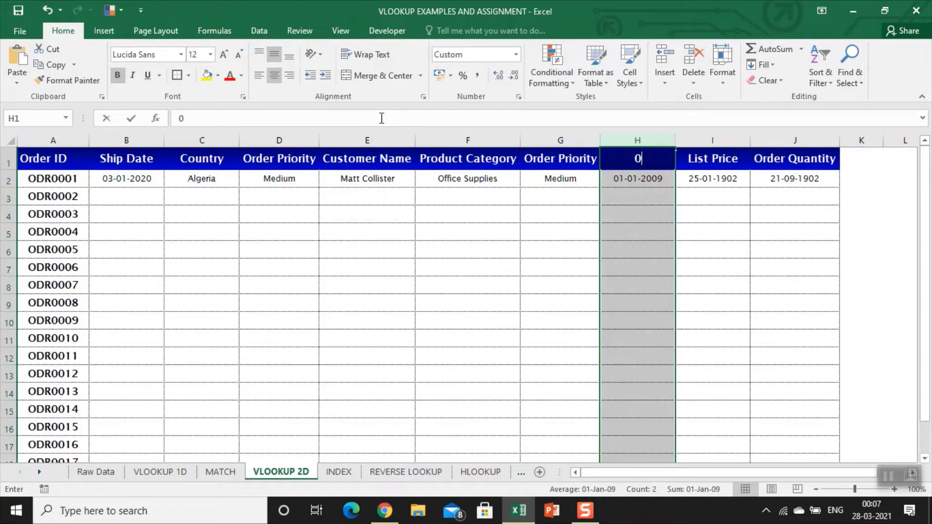
pyautogui.press('Escape')
pyautogui.press('Right')
pyautogui.press('Right')
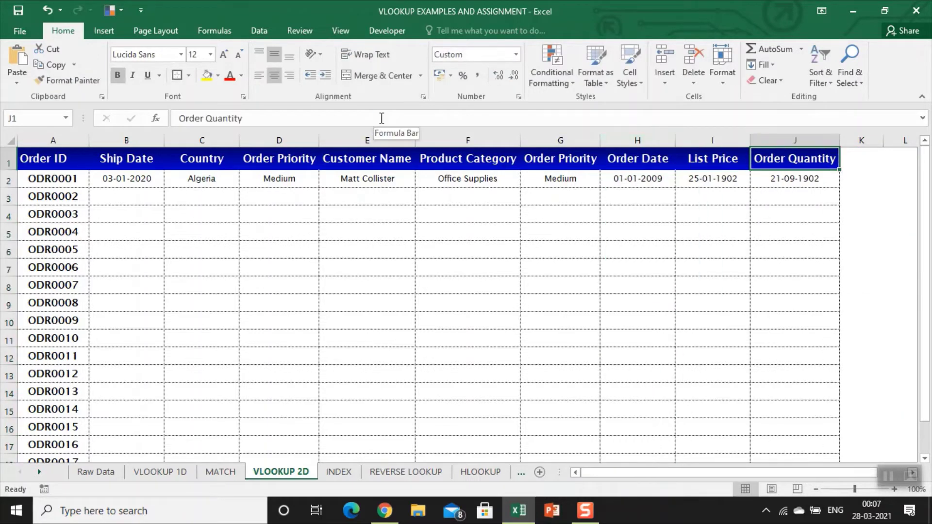
pyautogui.press('Left')
pyautogui.press('Down')
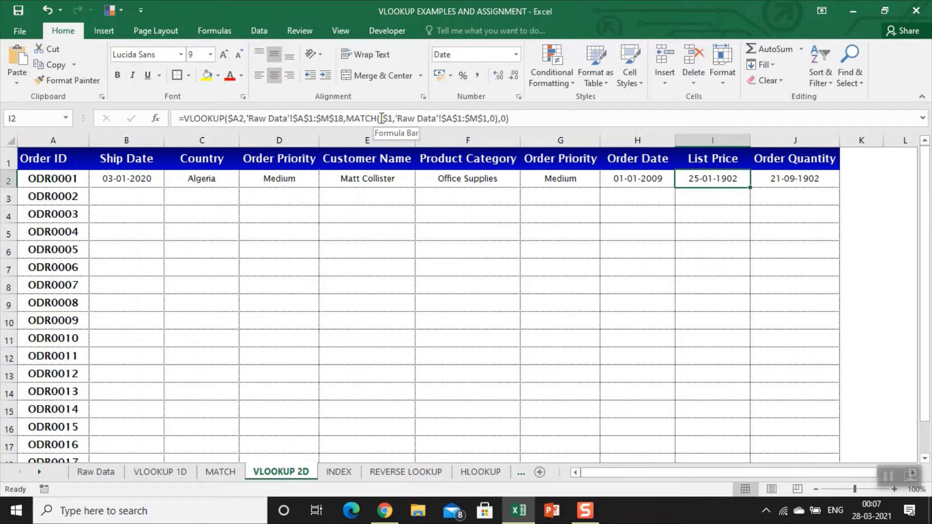
pyautogui.press('Home')
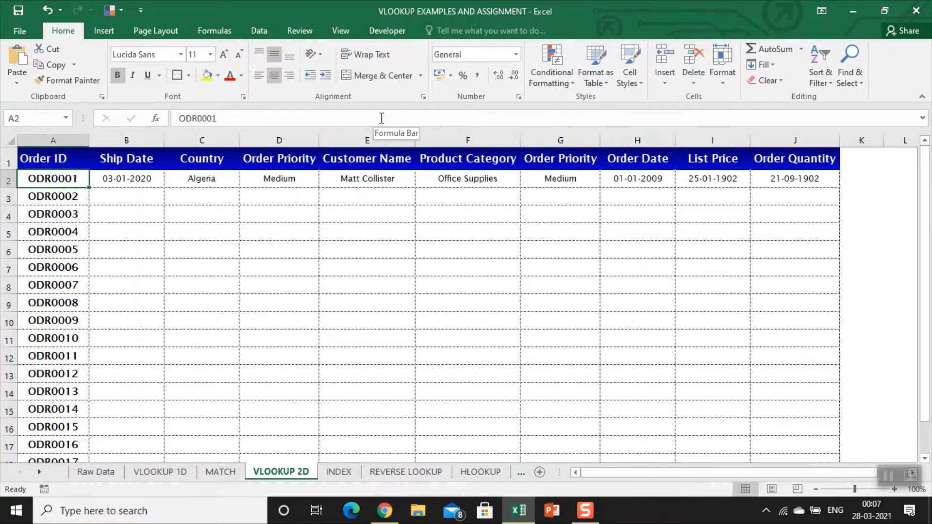
pyautogui.press('Right')
# Undo the column deletion and the row 2 fills, keeping B$1 as the MATCH lookup value in B2
pyautogui.hotkey('ctrl', 'z')
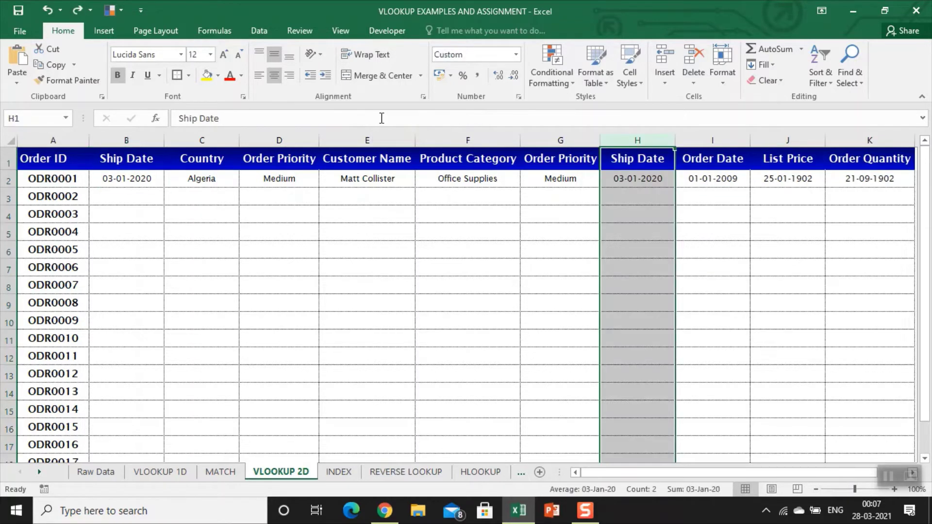
pyautogui.hotkey('ctrl', 'z')
pyautogui.hotkey('ctrl', 'z')
pyautogui.hotkey('ctrl', 'z')
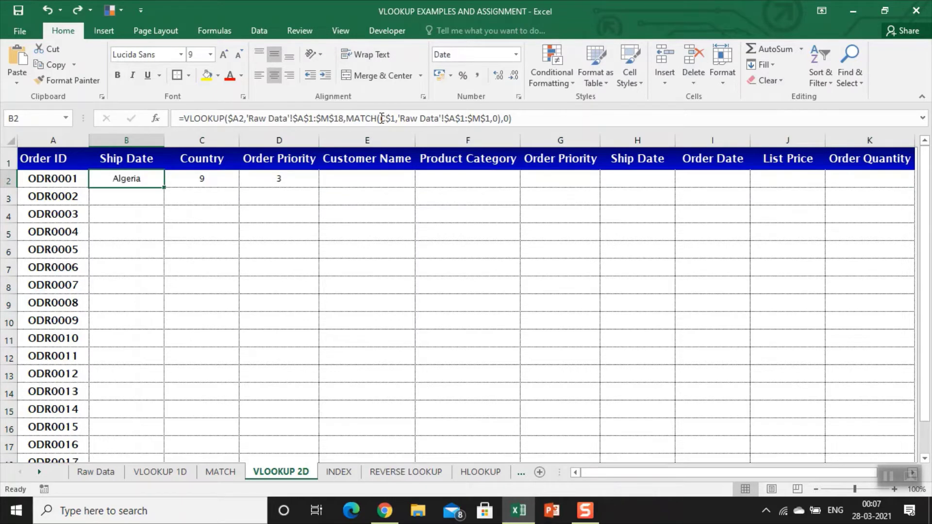
pyautogui.hotkey('ctrl', 'z')
pyautogui.press('Up')
pyautogui.write('0')
pyautogui.press('Escape')
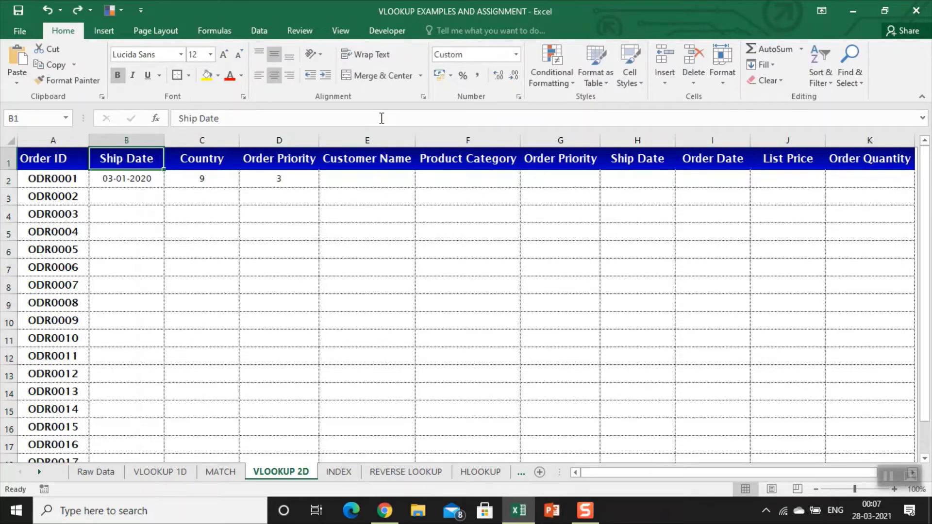
# Copy B2's lookup formula and paste only formulas into B2:K18 with Paste Special
pyautogui.press('Left')
pyautogui.press('Right')
pyautogui.press('Down')
pyautogui.hotkey('ctrl', 'c')
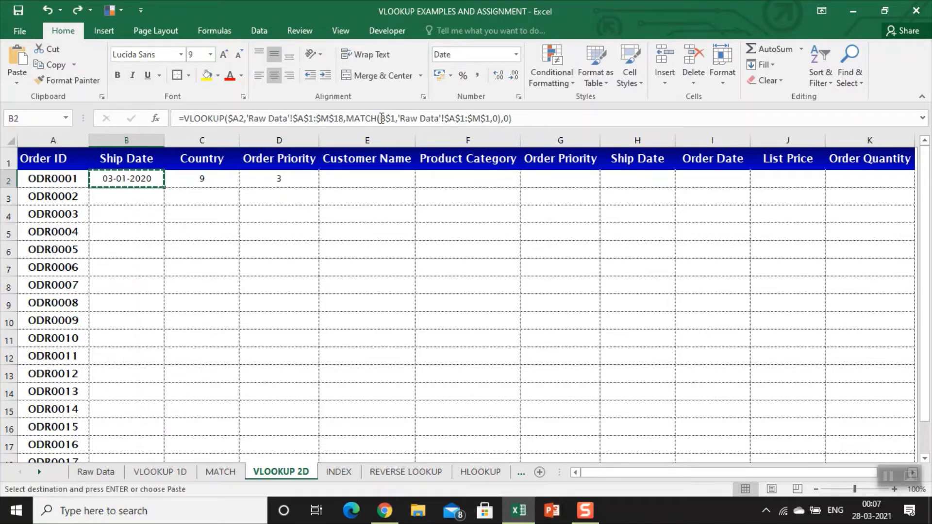
pyautogui.hotkey('shift', 'Right')
pyautogui.hotkey('shift', 'Right')
pyautogui.hotkey('shift', 'Right')
pyautogui.hotkey('shift', 'Right')
pyautogui.hotkey('shift', 'Right')
pyautogui.hotkey('shift', 'Right')
pyautogui.hotkey('shift', 'Right')
pyautogui.hotkey('shift', 'Right')
pyautogui.hotkey('shift', 'Right')
pyautogui.hotkey('shift', 'Right')
pyautogui.hotkey('shift', 'Right')
pyautogui.hotkey('shift', 'Left')
pyautogui.hotkey('shift', 'Left')
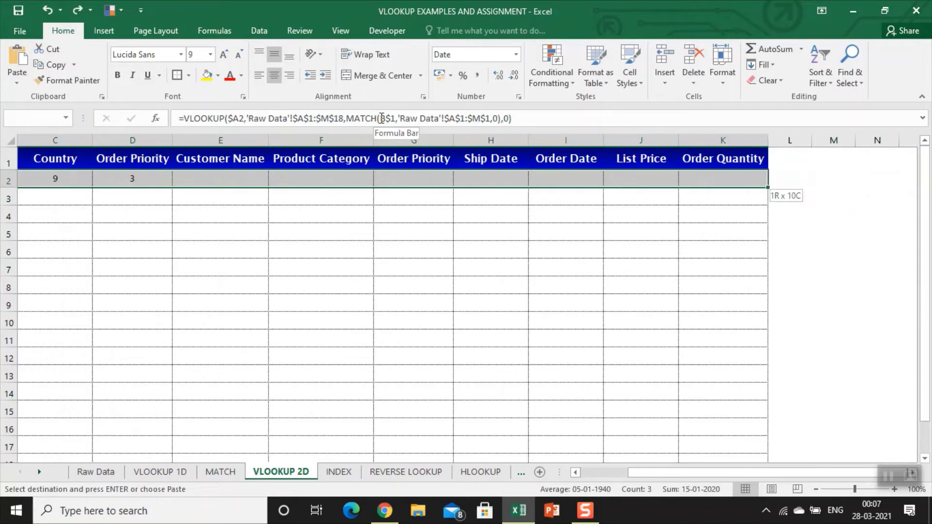
pyautogui.hotkey('shift', 'Down')
pyautogui.hotkey('shift', 'Down')
pyautogui.hotkey('shift', 'Down')
pyautogui.hotkey('shift', 'Down')
pyautogui.hotkey('shift', 'Down')
pyautogui.hotkey('shift', 'Down')
pyautogui.hotkey('shift', 'Down')
pyautogui.hotkey('shift', 'Down')
pyautogui.hotkey('shift', 'Down')
pyautogui.hotkey('shift', 'Down')
pyautogui.hotkey('shift', 'Down')
pyautogui.hotkey('shift', 'Down')
pyautogui.hotkey('shift', 'Down')
pyautogui.hotkey('shift', 'Down')
pyautogui.hotkey('shift', 'Down')
pyautogui.hotkey('shift', 'Down')
pyautogui.hotkey('shift', 'Down')
pyautogui.hotkey('shift', 'Down')
pyautogui.hotkey('shift', 'Down')
pyautogui.hotkey('shift', 'Up')
pyautogui.hotkey('shift', 'Up')
pyautogui.hotkey('shift', 'Up')
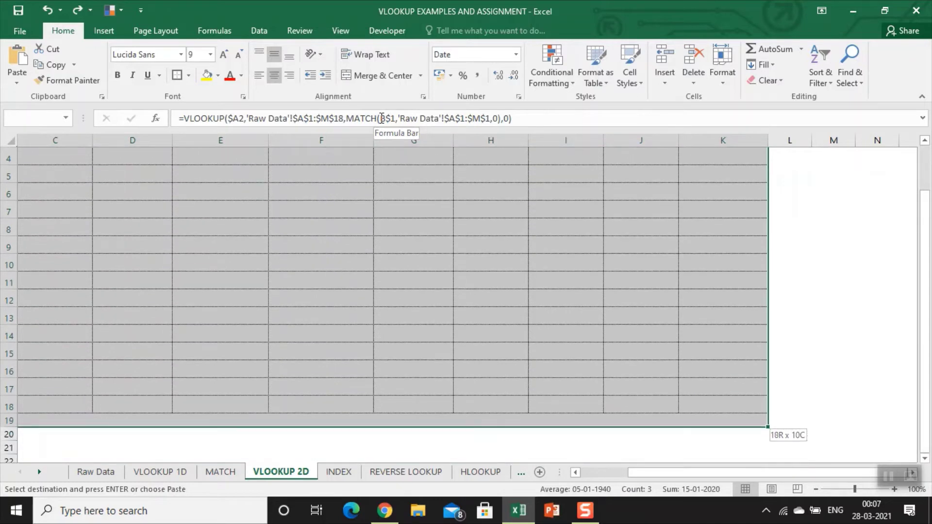
pyautogui.hotkey('ctrl', 'alt', 'v')
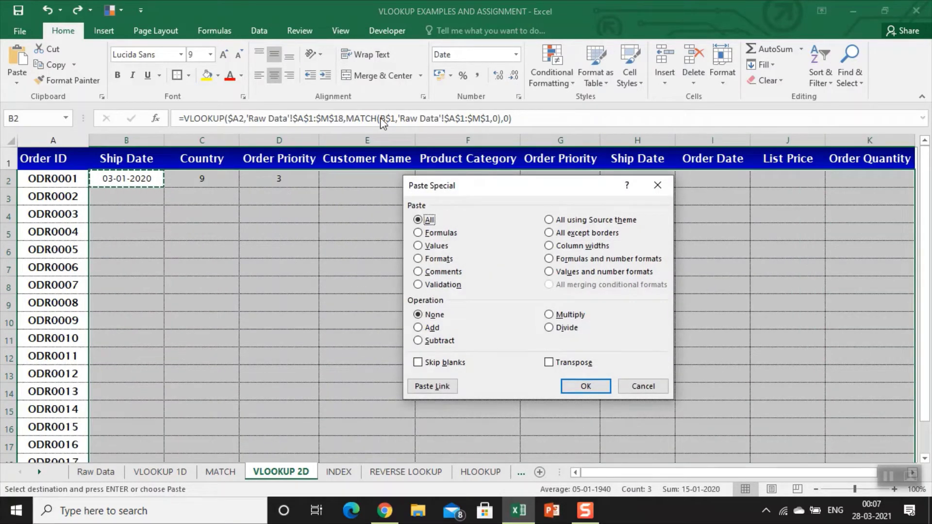
pyautogui.press('f')
pyautogui.press('Return')
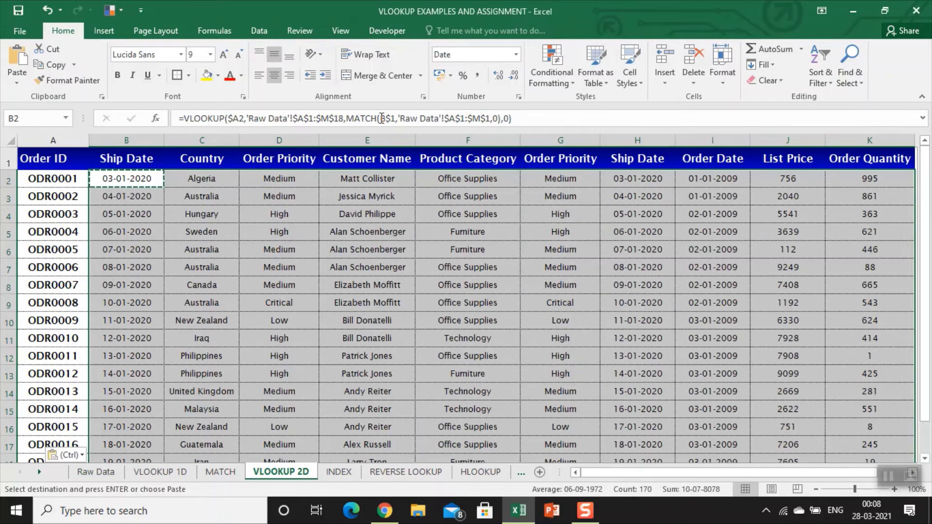
pyautogui.press('Escape')
# Examine the completed lookup table across its headers and row 2, from Ship Date to Order Date
pyautogui.press('Left')
pyautogui.press('Up')
pyautogui.press('Right')
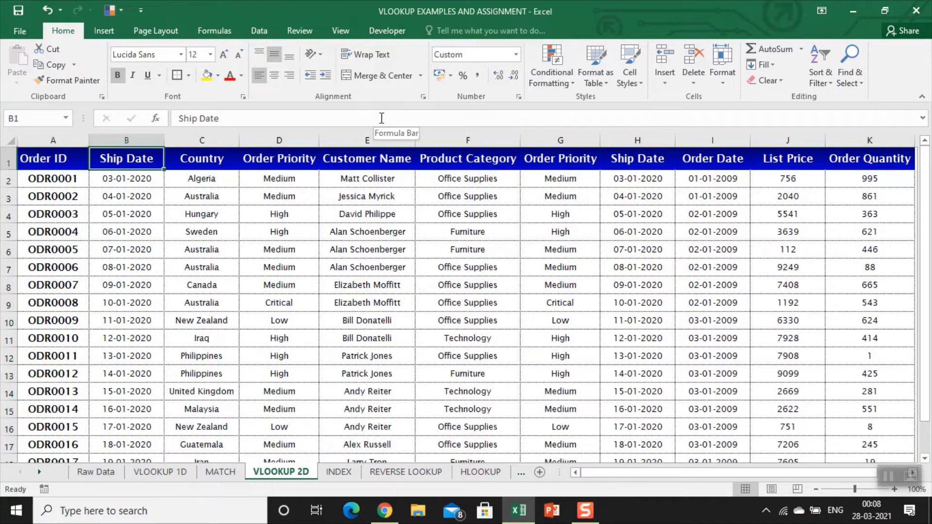
pyautogui.press('Down')
pyautogui.press('Right')
pyautogui.press('Right')
pyautogui.press('Right')
pyautogui.press('Right')
pyautogui.press('Right')
pyautogui.press('Right')
pyautogui.press('Right')
pyautogui.press('Right')
pyautogui.press('Left')
pyautogui.press('Up')
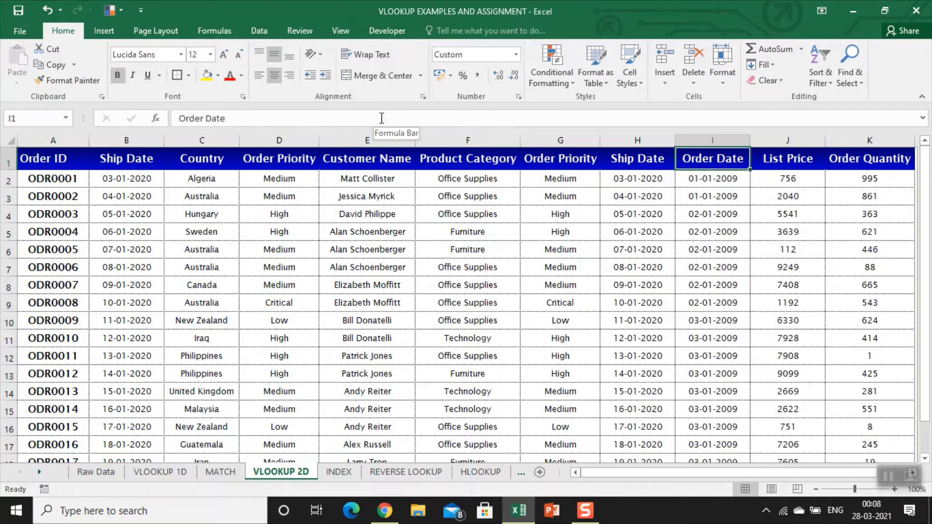
# Delete the duplicate Ship Date column H from the completed lookup table
pyautogui.press('Left')
pyautogui.hotkey('ctrl', 'space')
pyautogui.hotkey('ctrl', '-')
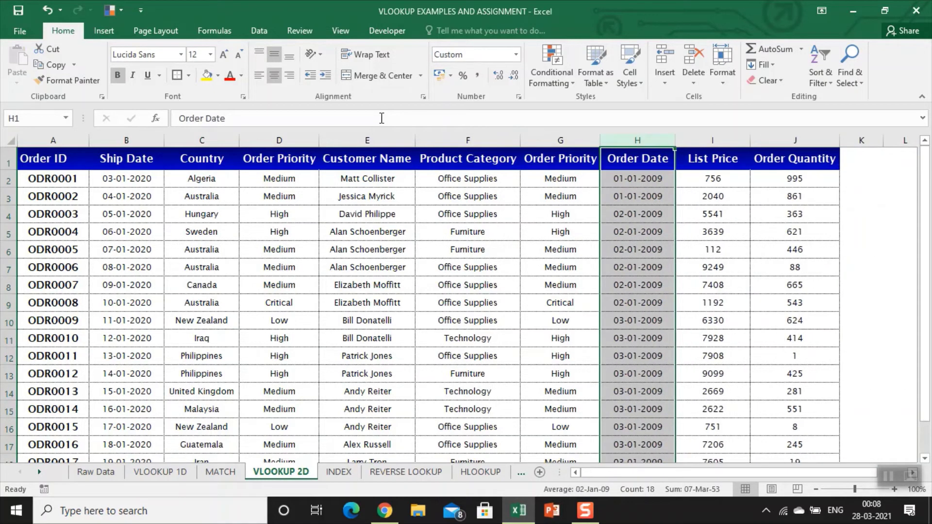
# Check the List Price and Order Quantity lookups in the shortened table and return to the first Order ID
pyautogui.press('Right')
pyautogui.press('Right')
pyautogui.press('Down')
pyautogui.press('Left')
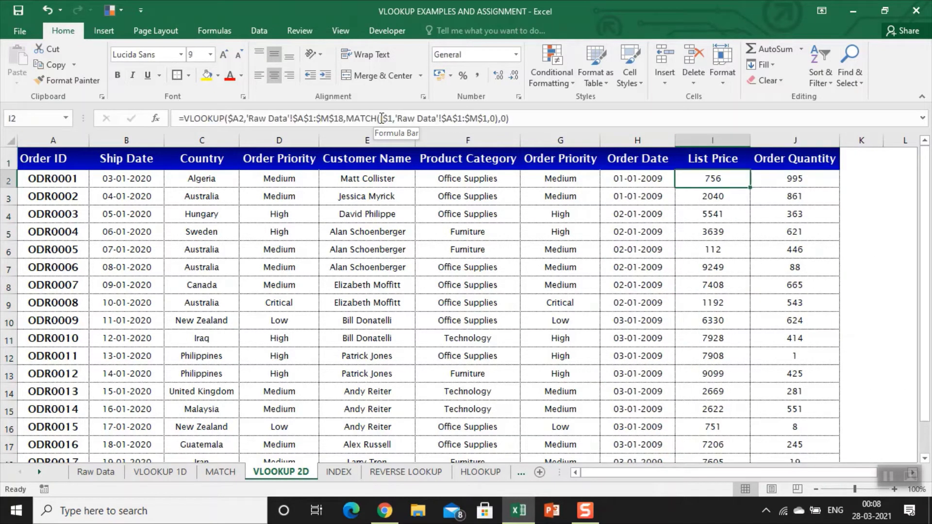
pyautogui.press('Right')
pyautogui.press('Up')
pyautogui.press('Home')
pyautogui.press('Down')
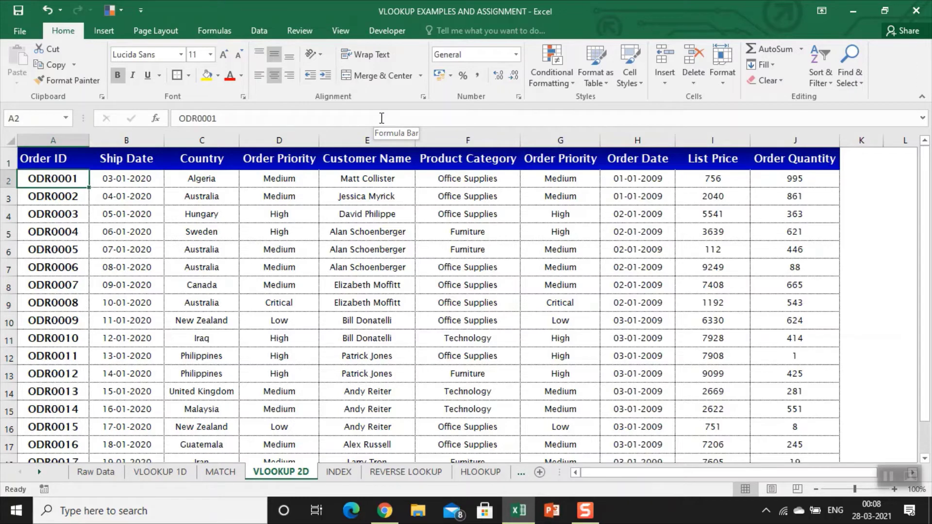
# Review the Order IDs on VLOOKUP 2D and the Raw Data sheet's rows and columns out to Unit Price
pyautogui.hotkey('ctrl', 'Down')
pyautogui.press('Right')
pyautogui.press('Up')
pyautogui.hotkey('ctrl', 'Up')
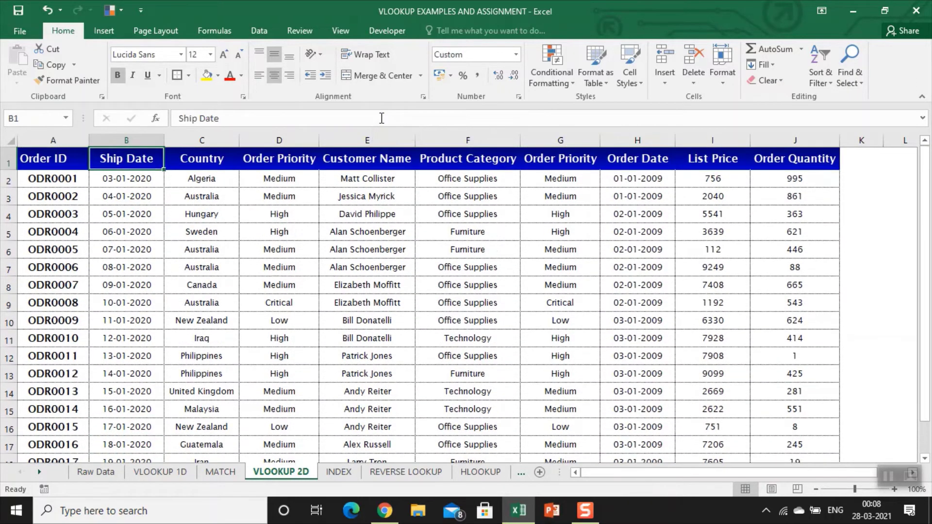
pyautogui.hotkey('ctrl', 'pageup')
pyautogui.hotkey('ctrl', 'pageup')
pyautogui.hotkey('ctrl', 'pageup')
pyautogui.hotkey('ctrl', 'Down')
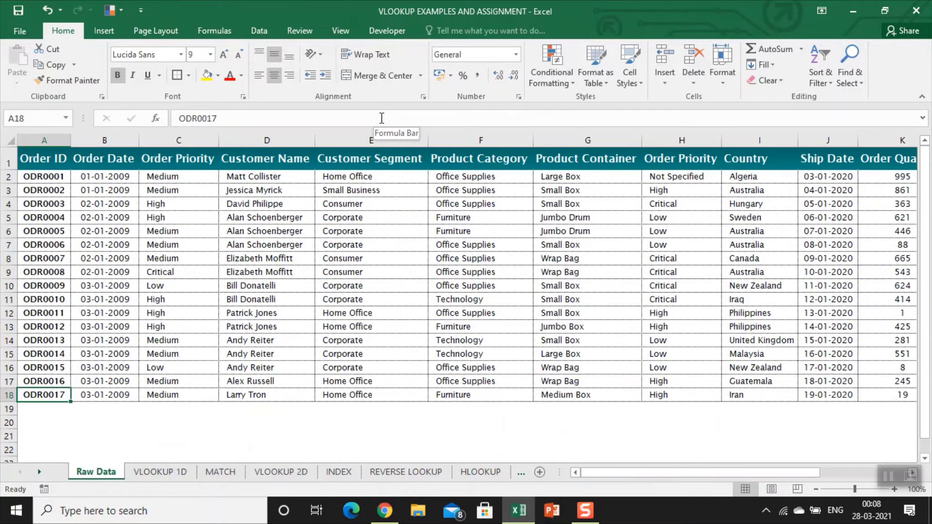
pyautogui.hotkey('ctrl', 'Up')
pyautogui.press('Down')
pyautogui.press('Right')
pyautogui.hotkey('ctrl', 'Right')
pyautogui.press('Right')
pyautogui.press('Right')
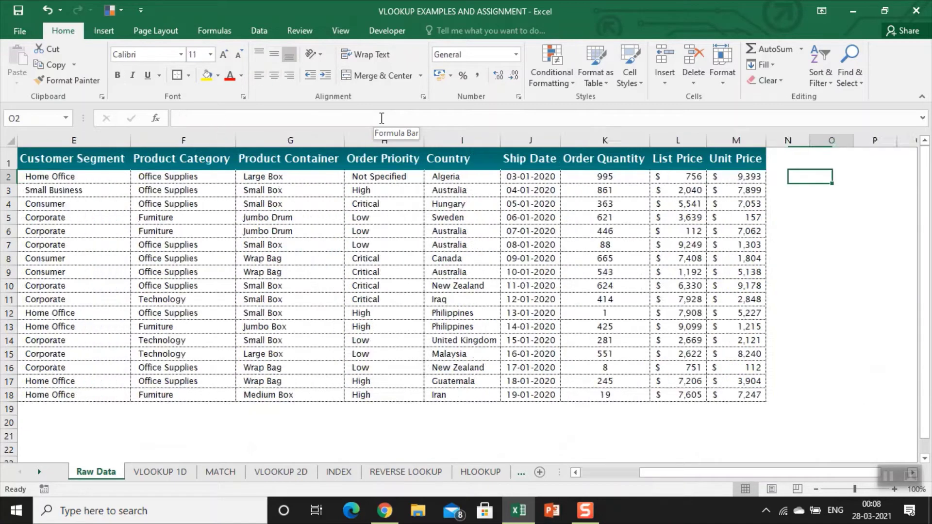
# On the Raw Data sheet, change the first order's Order Quantity to f and its Country to India
pyautogui.press('Left')
pyautogui.press('Left')
pyautogui.press('Left')
pyautogui.press('Left')
pyautogui.press('Left')
pyautogui.press('Left')
pyautogui.press('Left')
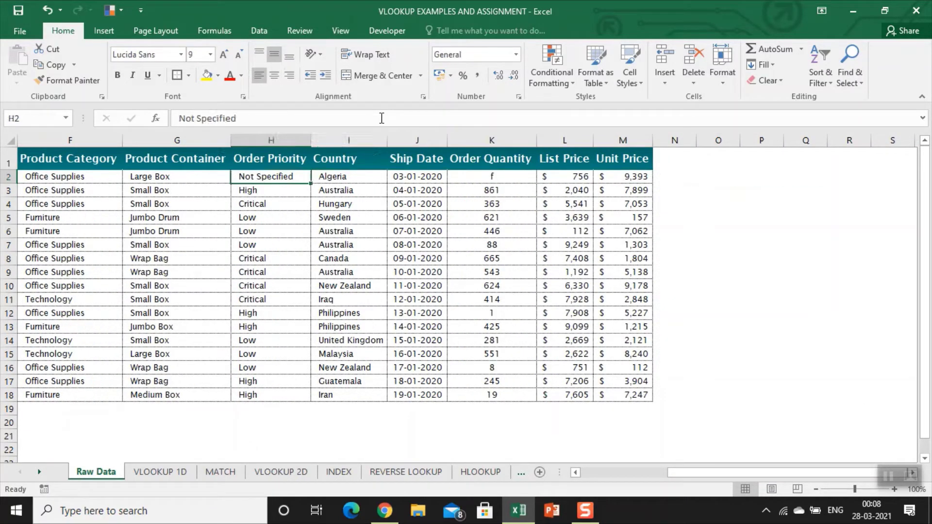
pyautogui.press('Right')
pyautogui.write('India')
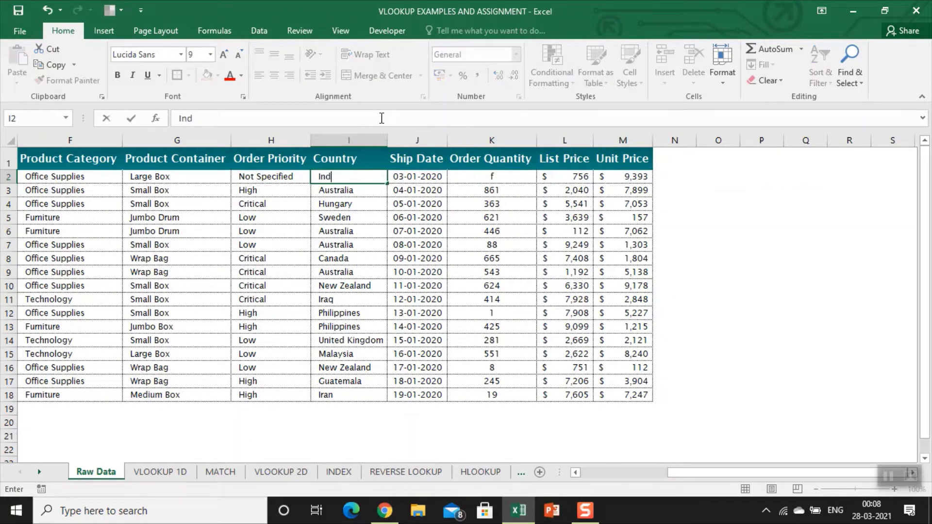
pyautogui.press('Return')
# Freeze the panes at B2 on the Raw Data sheet, locking the header row and the Order ID column
pyautogui.press('Up')
pyautogui.press('Up')
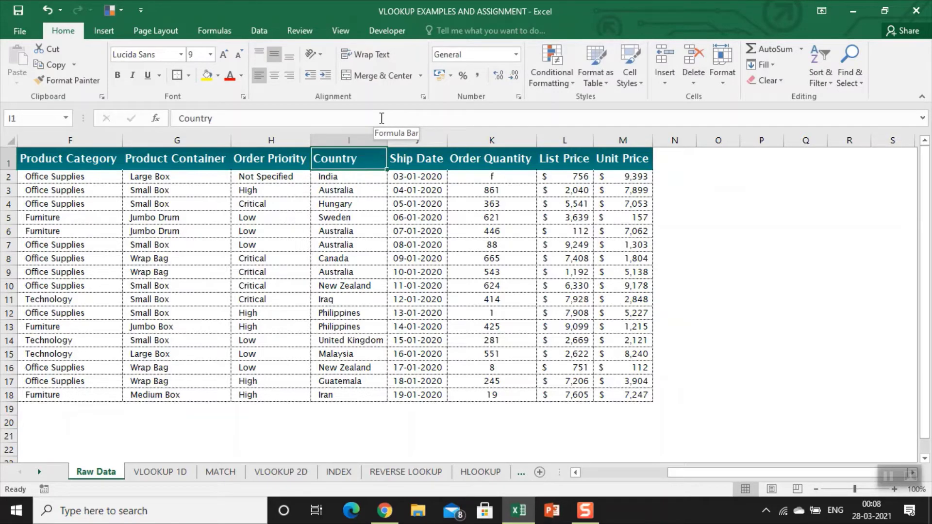
pyautogui.hotkey('ctrl', 'Left')
pyautogui.press('Down')
pyautogui.press('Right')
pyautogui.press('alt')
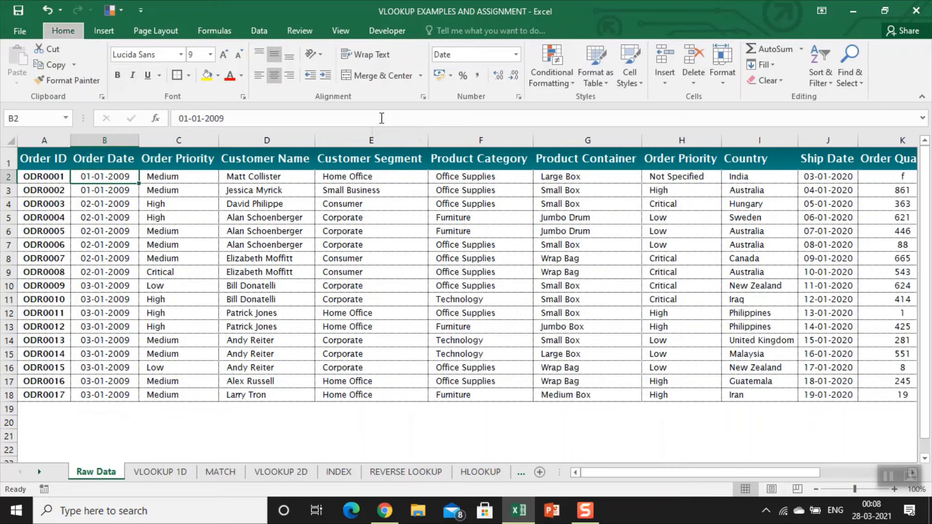
pyautogui.press('w')
pyautogui.press('f')
pyautogui.press('f')
# Look across the Raw Data columns from Order Priority to Unit Price with the Order ID column frozen
pyautogui.press('Up')
pyautogui.press('Right')
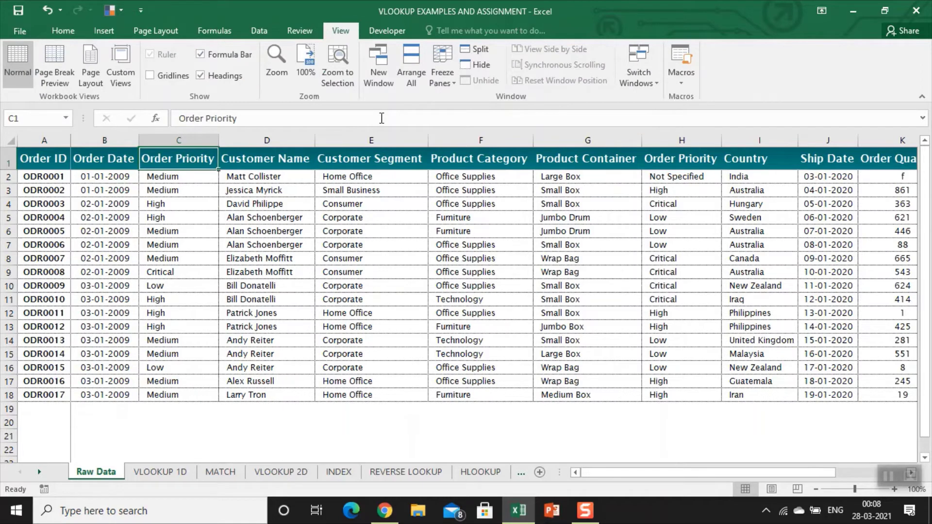
pyautogui.press('Right')
pyautogui.press('Right')
pyautogui.press('Right')
pyautogui.press('Right')
pyautogui.press('Right')
pyautogui.press('Right')
pyautogui.press('Right')
pyautogui.press('Right')
pyautogui.press('Right')
pyautogui.press('Right')
pyautogui.press('Down')
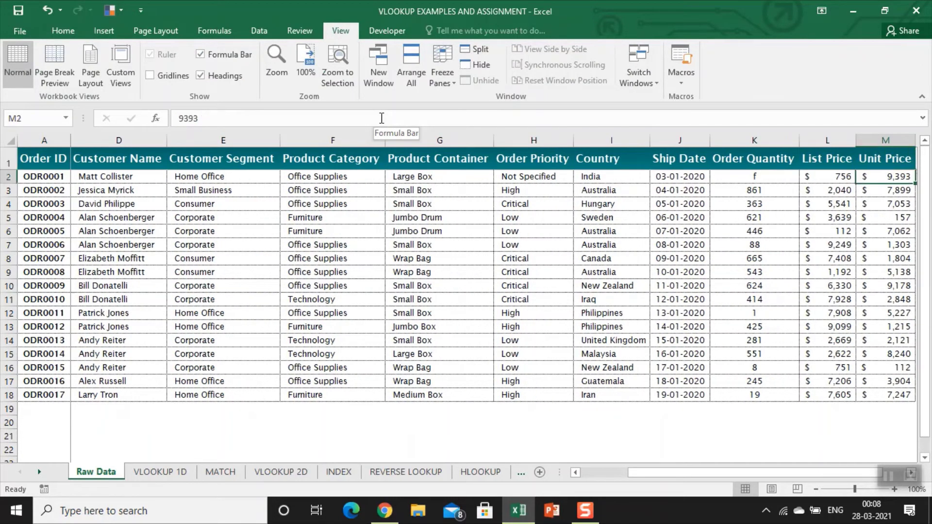
# Check the first order's Country and Order Quantity on the VLOOKUP sheets against the edited raw data
pyautogui.press('Left')
pyautogui.press('Left')
pyautogui.press('Left')
pyautogui.press('Left')
pyautogui.hotkey('ctrl', 'pagedown')
pyautogui.hotkey('ctrl', 'pagedown')
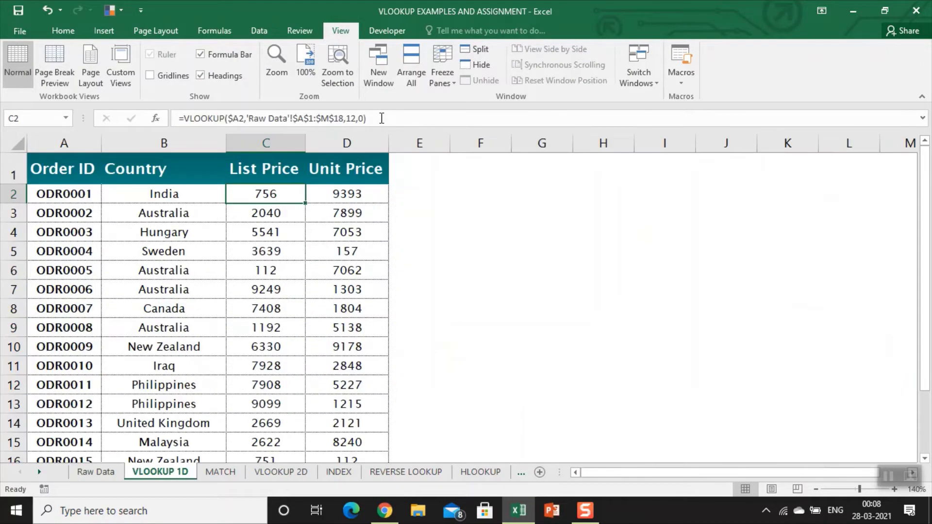
pyautogui.hotkey('ctrl', 'pagedown')
pyautogui.press('Down')
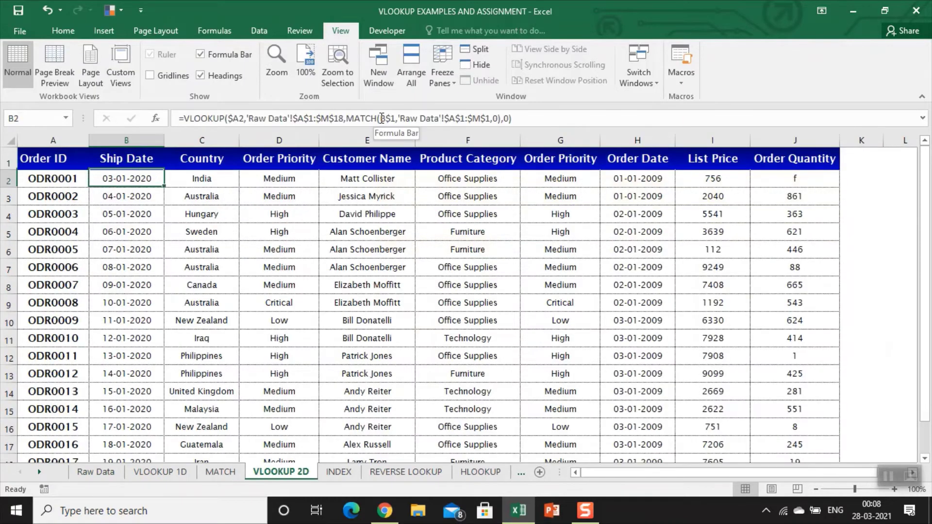
pyautogui.press('Right')
pyautogui.press('Right')
pyautogui.press('Left')
pyautogui.press('Left')
pyautogui.press('Left')
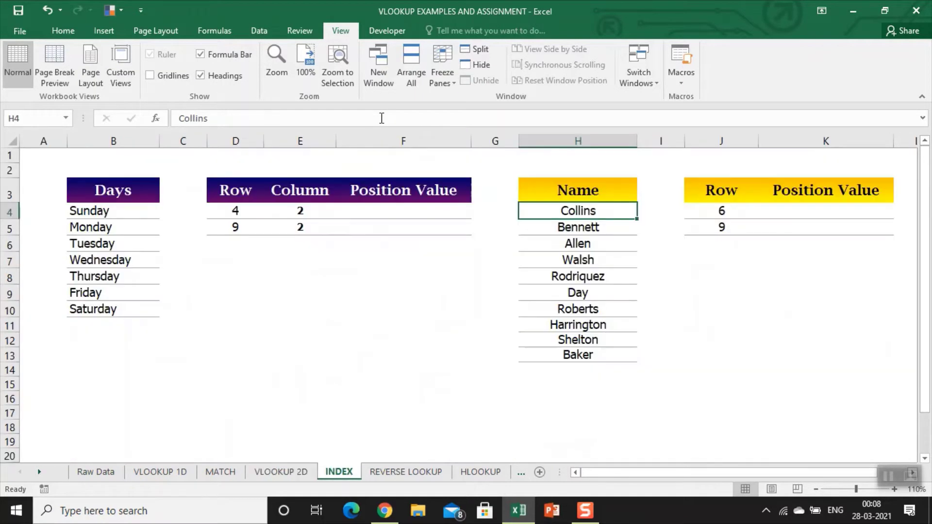
# Examine the INDEX sheet's Row, Column and Position Value headings and the Days list
pyautogui.hotkey('ctrl', 'pagedown')
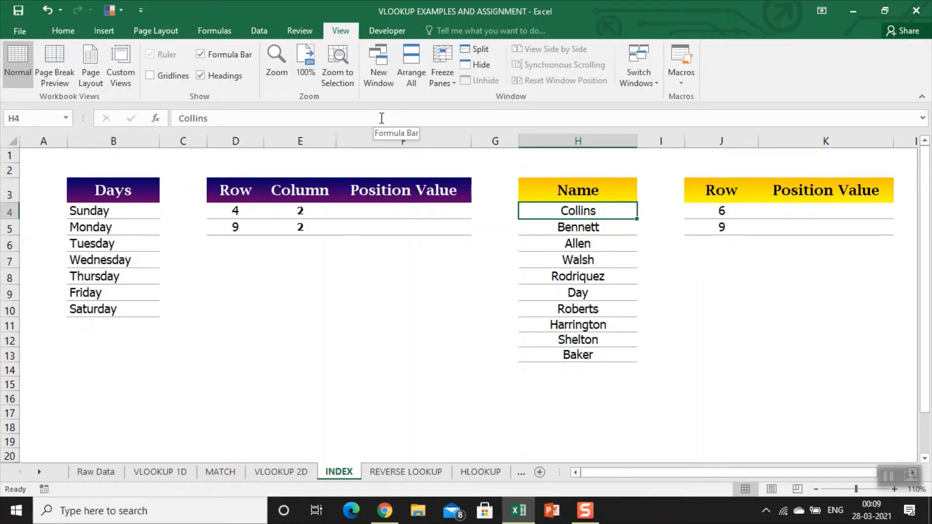
pyautogui.press('Left')
pyautogui.press('Left')
pyautogui.press('Left')
pyautogui.press('Left')
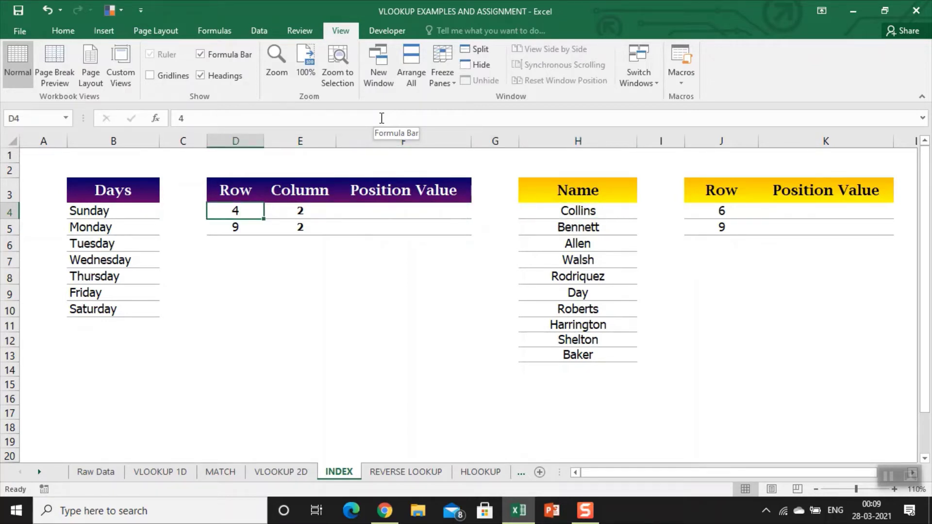
pyautogui.press('Right')
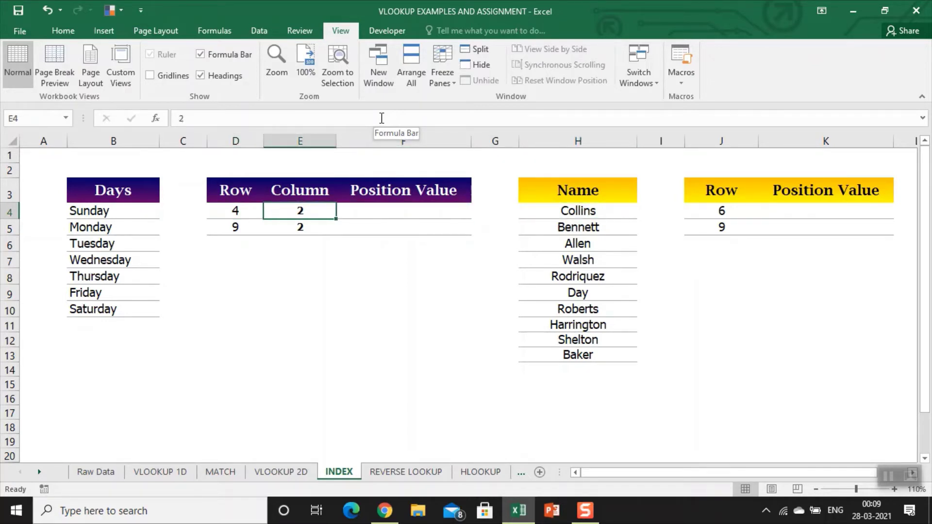
pyautogui.press('Right')
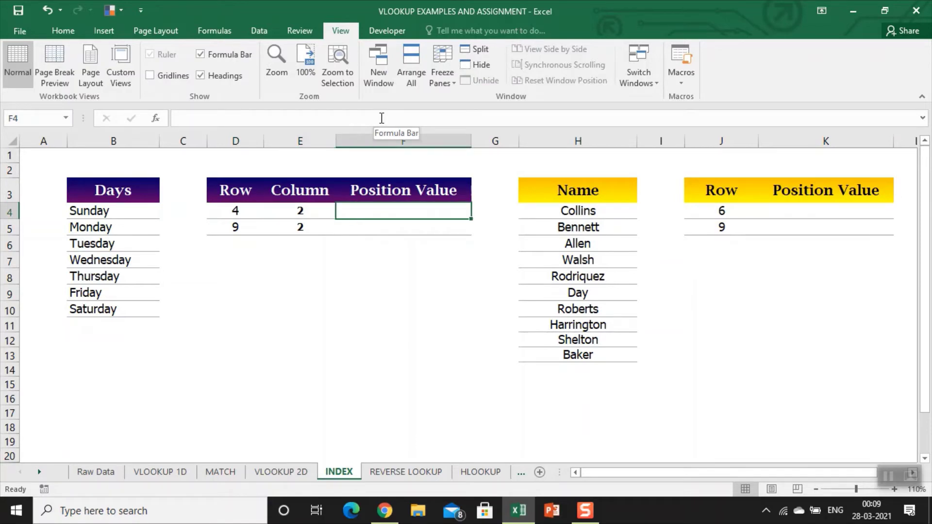
pyautogui.press('Left')
pyautogui.press('Left')
pyautogui.press('Left')
pyautogui.press('Left')
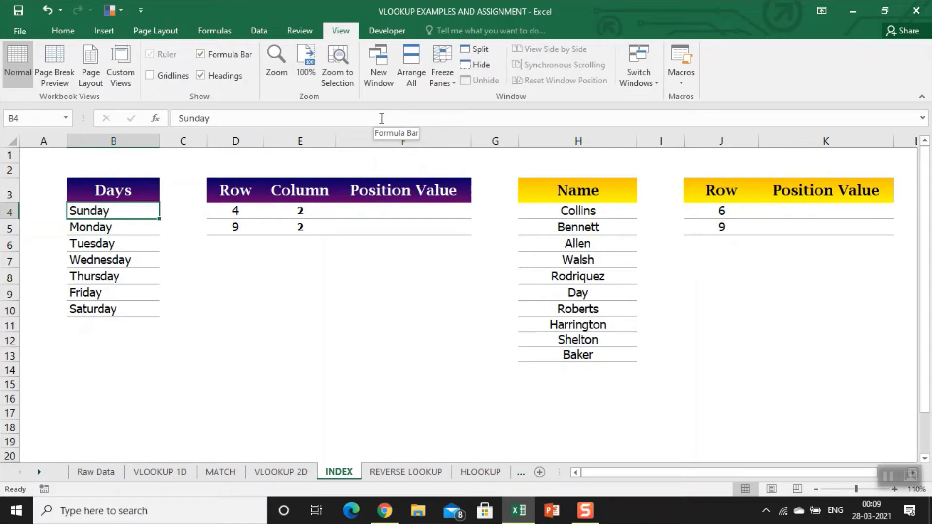
pyautogui.press('Down')
pyautogui.press('Down')
pyautogui.press('Down')
pyautogui.press('Up')
pyautogui.press('Up')
pyautogui.press('Up')
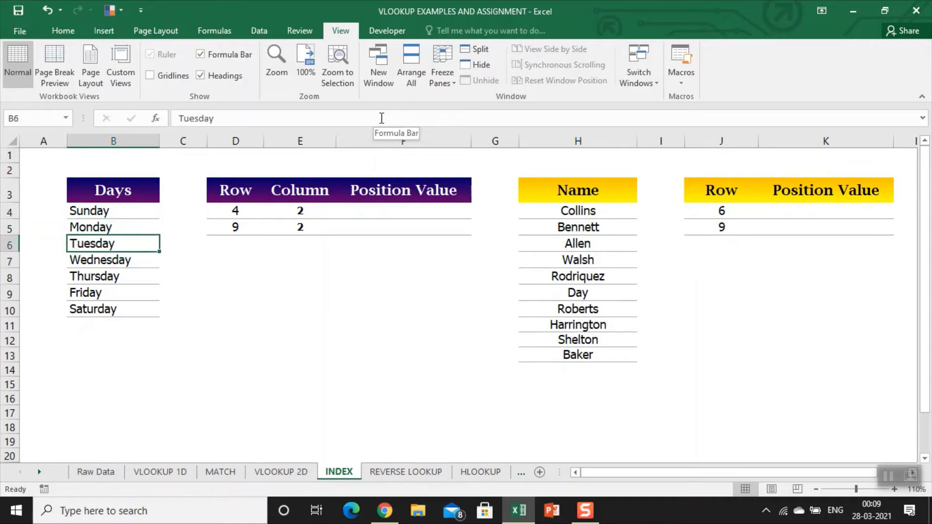
# Start an INDEX formula in F4 under Position Value, beside the Row and Column values
pyautogui.press('Right')
pyautogui.press('Right')
pyautogui.press('Right')
pyautogui.press('Right')
pyautogui.write('=')
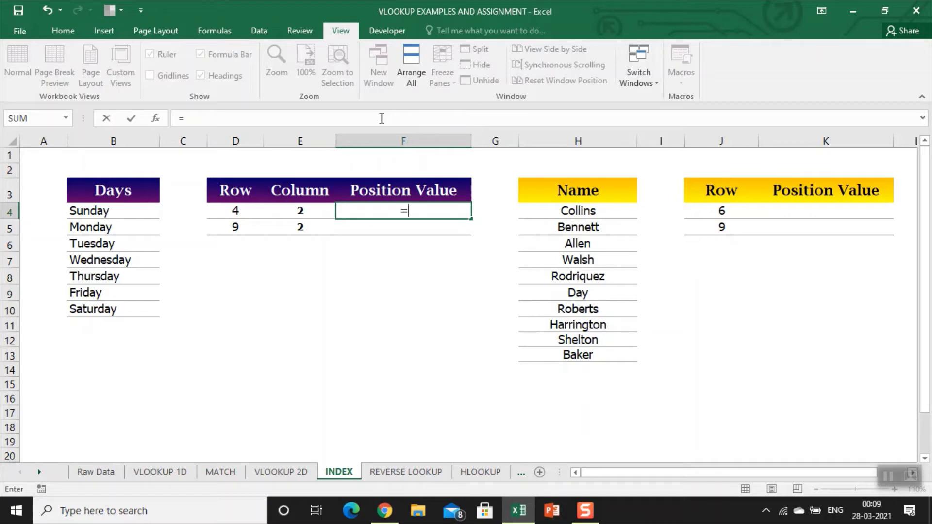
pyautogui.write('ind')
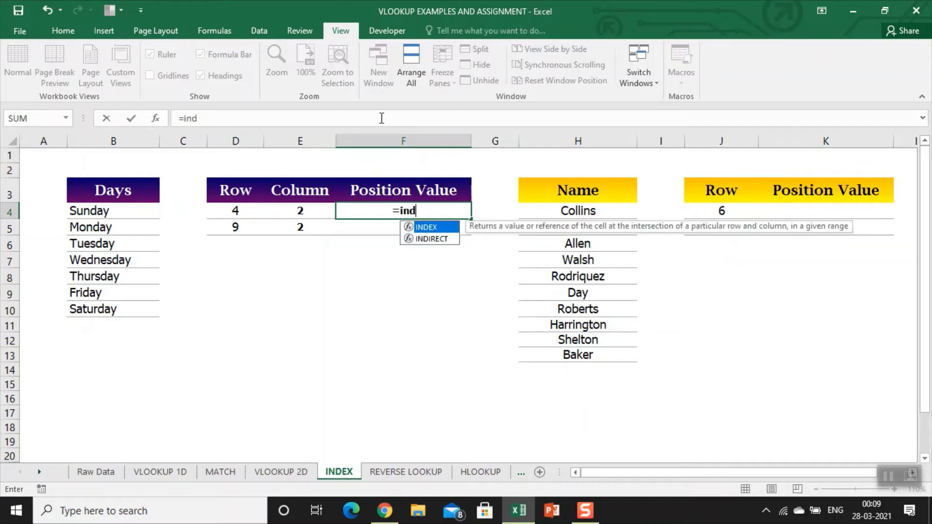
pyautogui.press('Tab')
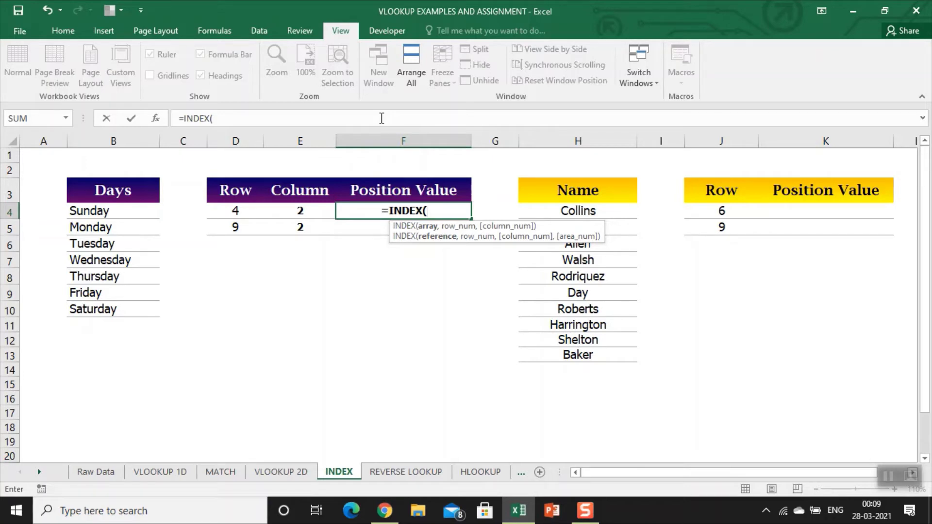
# Supply the absolute range $B$3:$B$10 as the INDEX array and D4 as the row number
pyautogui.press('Left')
pyautogui.press('Left')
pyautogui.press('Left')
pyautogui.press('Left')
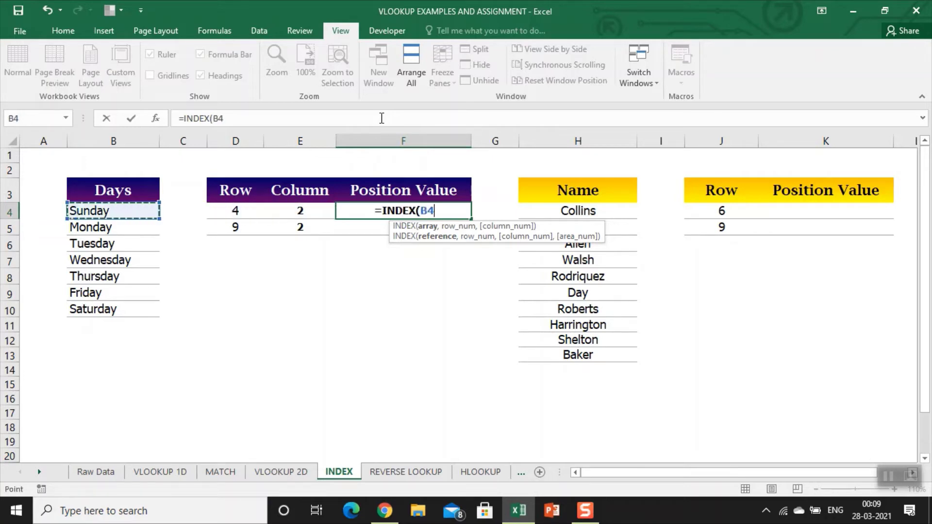
pyautogui.press('Up')
pyautogui.hotkey('shift', 'Down')
pyautogui.hotkey('shift', 'Down')
pyautogui.hotkey('shift', 'Down')
pyautogui.hotkey('shift', 'Down')
pyautogui.hotkey('shift', 'Down')
pyautogui.hotkey('shift', 'Down')
pyautogui.hotkey('shift', 'Down')
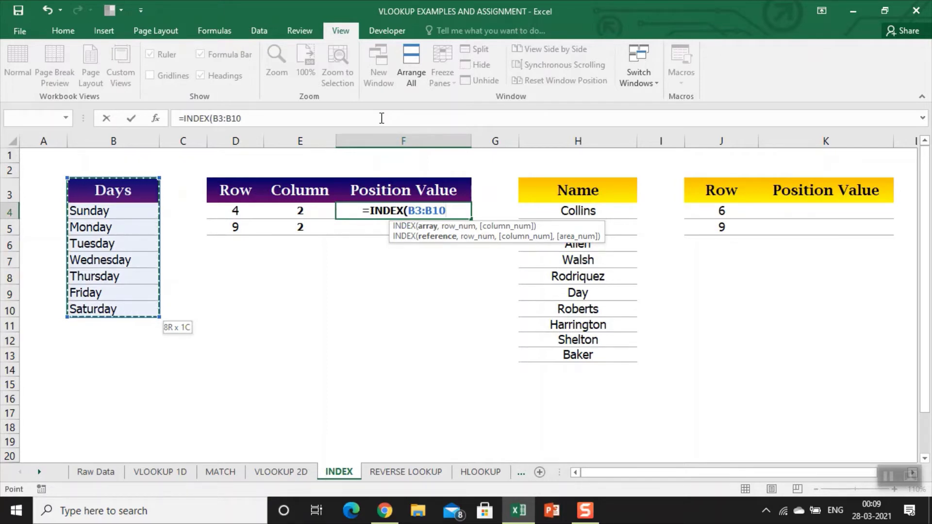
pyautogui.press('F4')
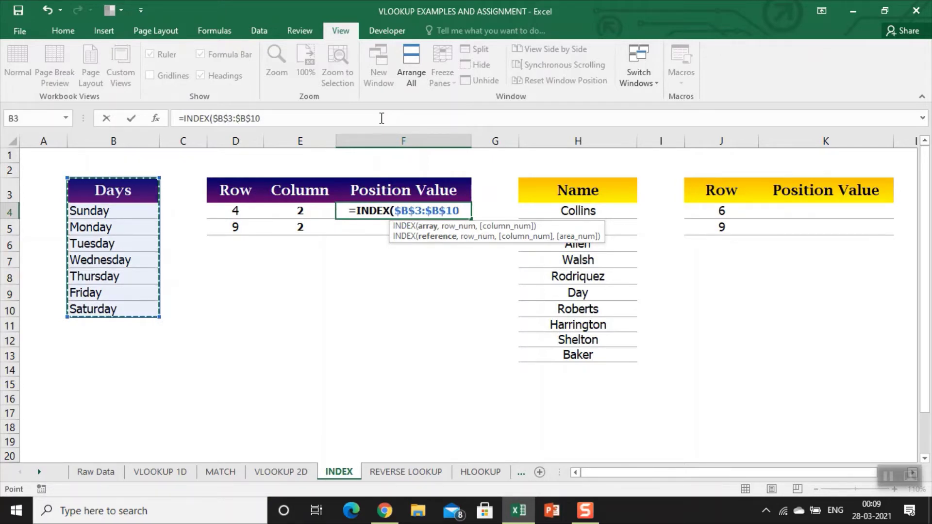
pyautogui.write(',')
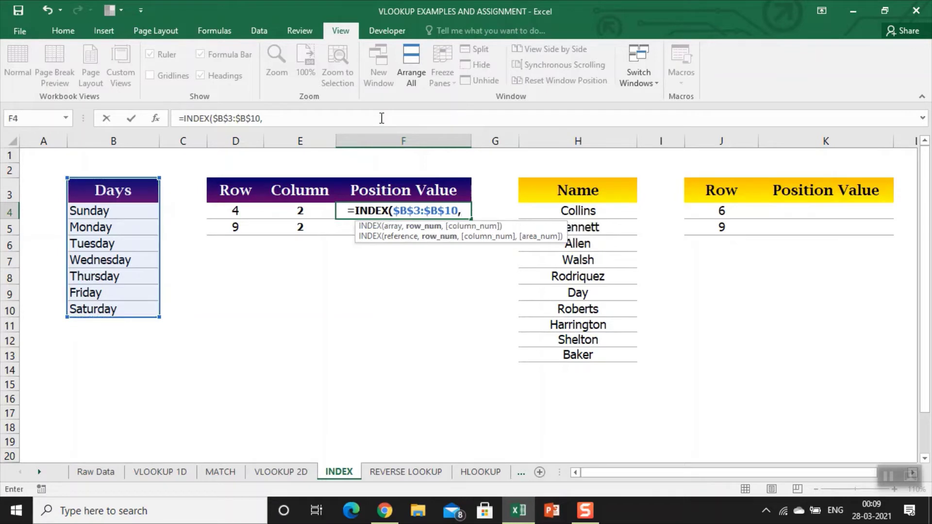
pyautogui.press('Left')
pyautogui.press('Left')
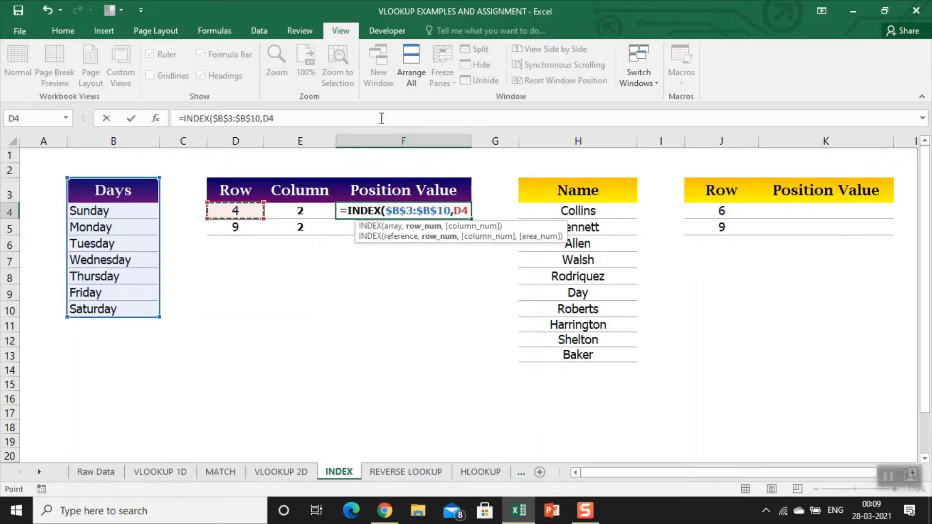
# Try supplying E4 as the column number in F4's INDEX formula
pyautogui.write(',')
pyautogui.press('Left')
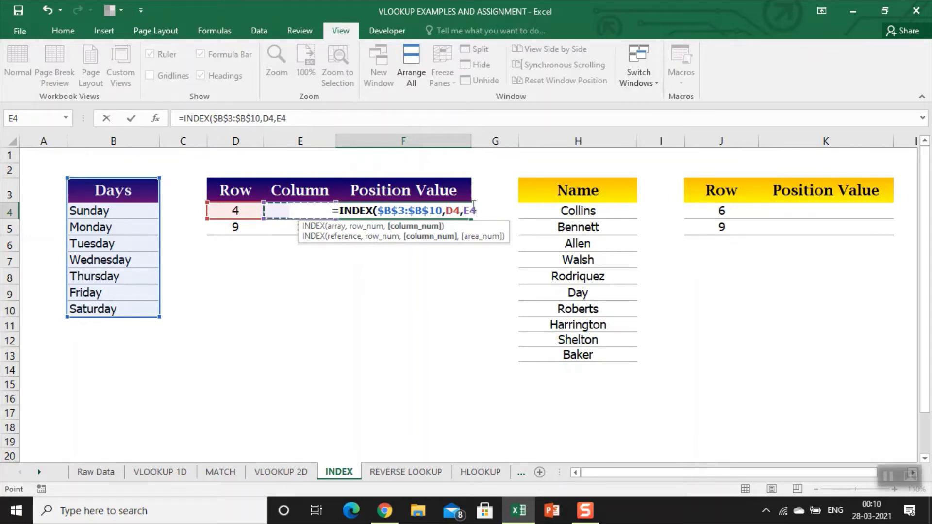
pyautogui.press('BackSpace')
pyautogui.press('BackSpace')
pyautogui.press('BackSpace')
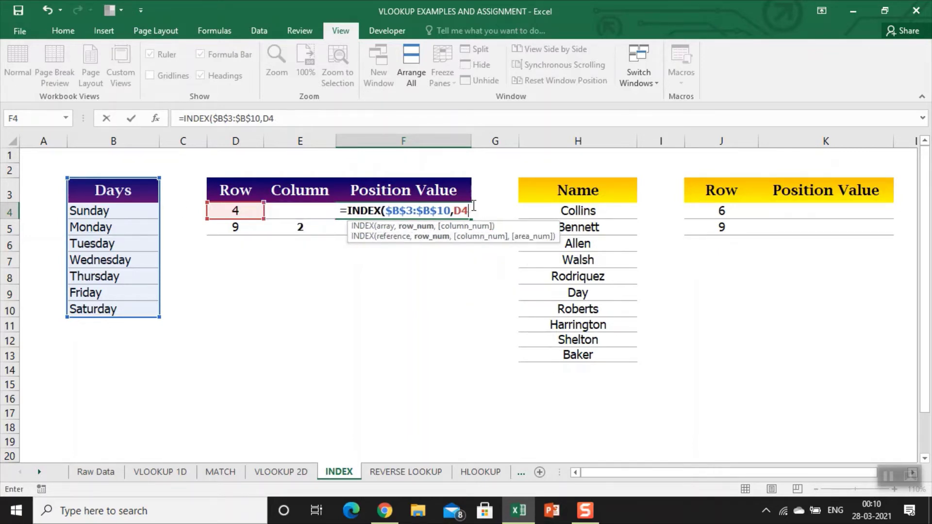
pyautogui.write(',')
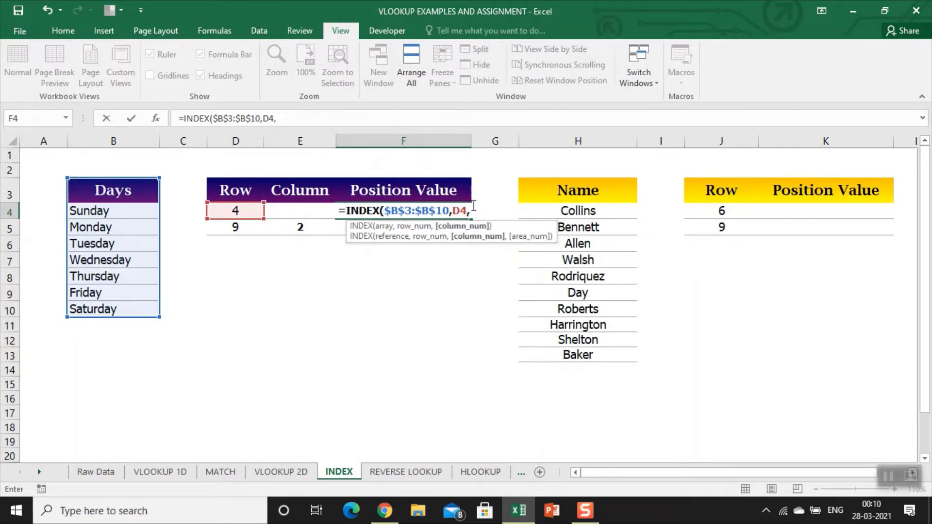
pyautogui.press('BackSpace')
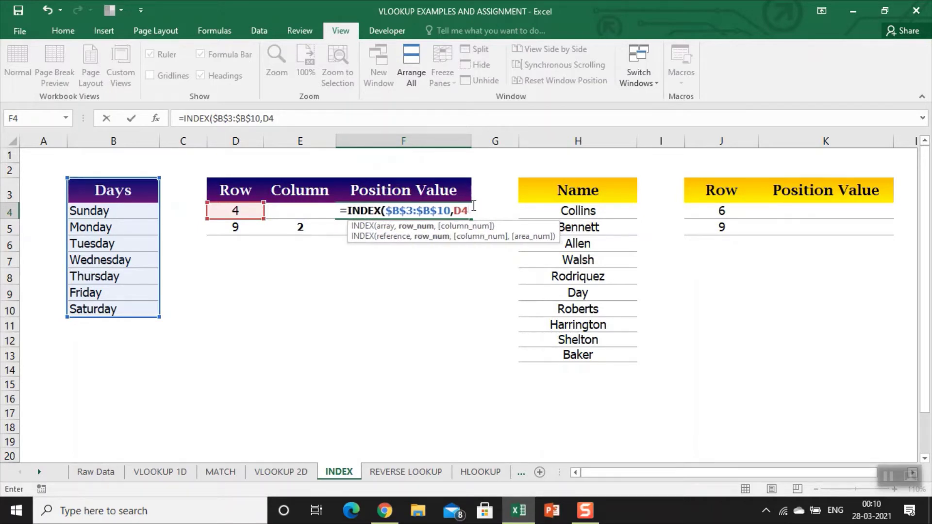
# Complete the INDEX formula in F4 and set the Column values in E4 and E5 to 1
pyautogui.press('Return')
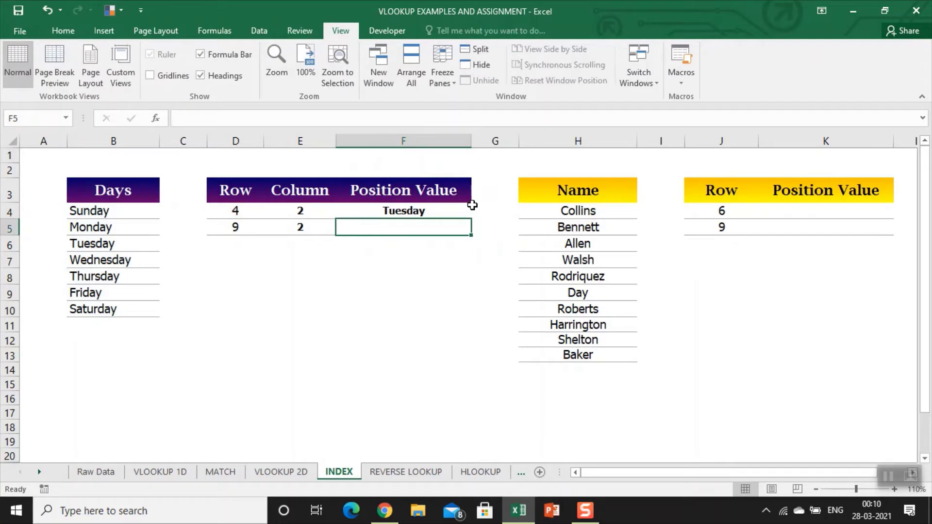
pyautogui.press('Up')
pyautogui.press('Up')
pyautogui.press('Left')
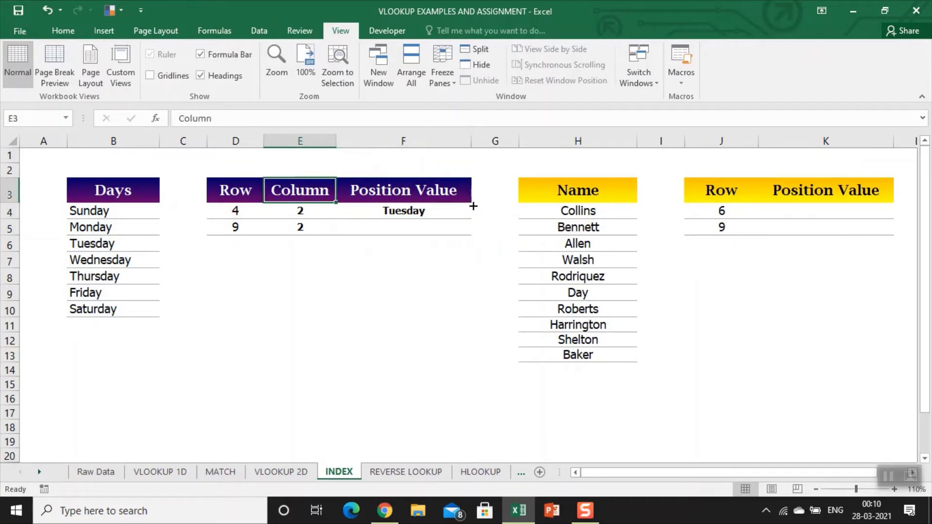
pyautogui.press('Down')
pyautogui.write('1')
pyautogui.press('Return')
pyautogui.write('1')
pyautogui.press('Return')
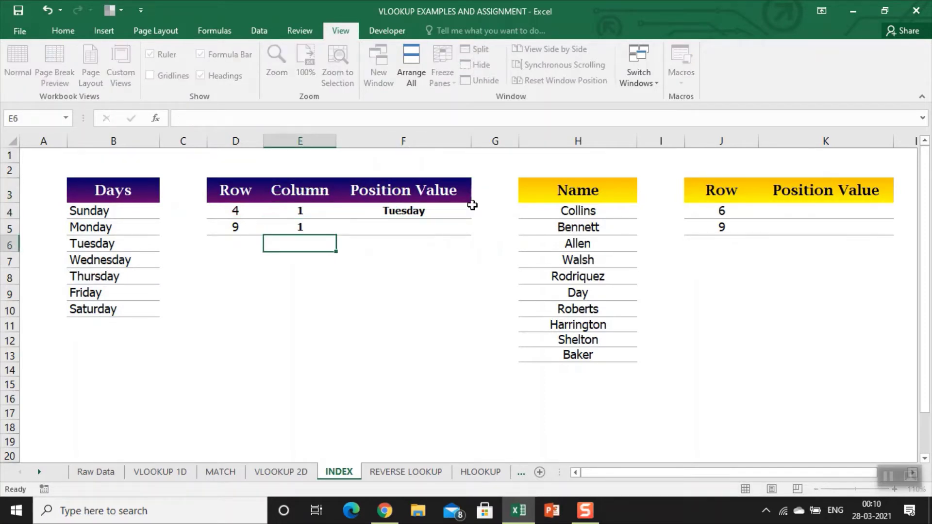
# Enter s in C4, C5 and C6 beside the first three days in the Days list
pyautogui.press('Up')
pyautogui.press('Right')
pyautogui.press('Up')
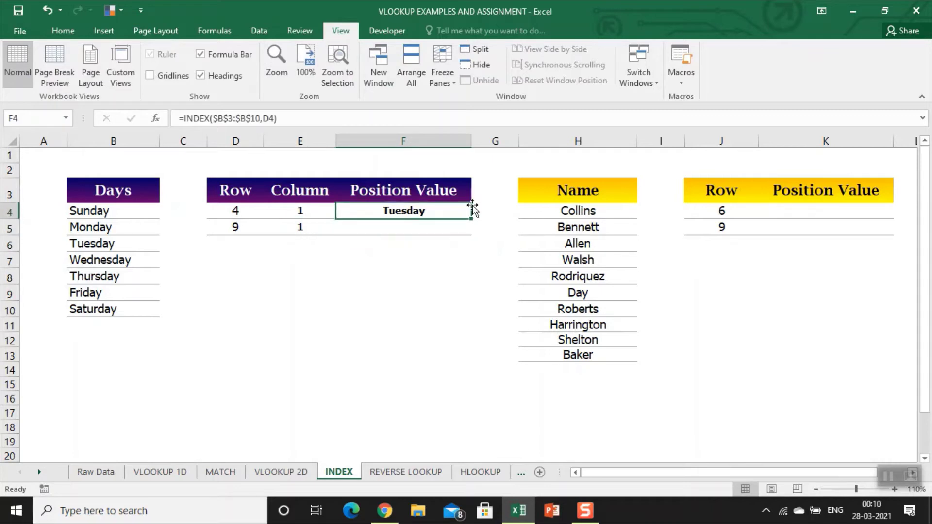
pyautogui.press('Right')
pyautogui.press('Right')
pyautogui.press('Left')
pyautogui.press('Left')
pyautogui.press('Left')
pyautogui.press('Left')
pyautogui.press('Left')
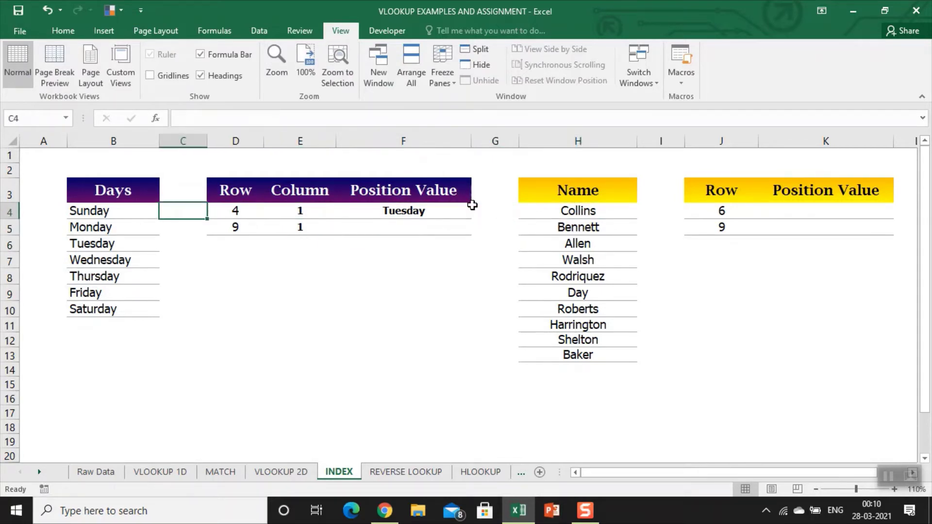
pyautogui.press('Up')
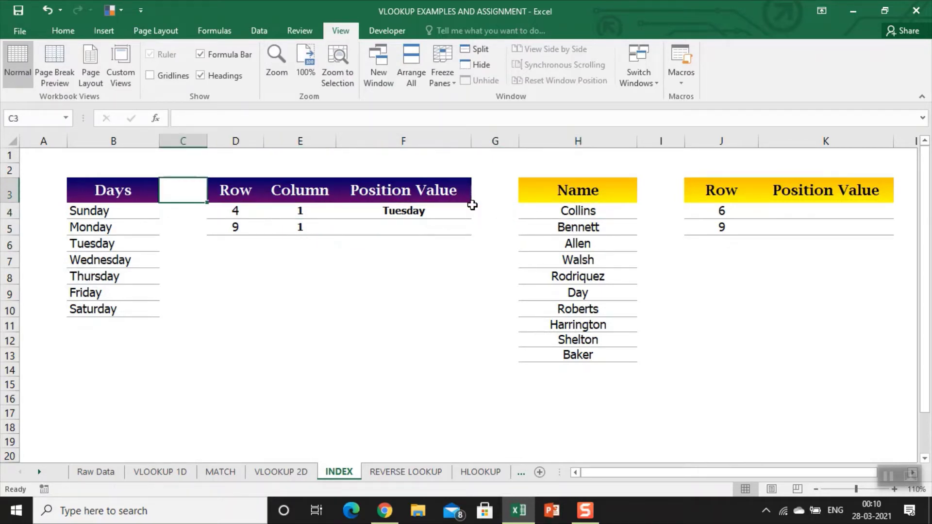
pyautogui.press('Down')
pyautogui.write('s')
pyautogui.press('Return')
pyautogui.write('s')
pyautogui.press('Return')
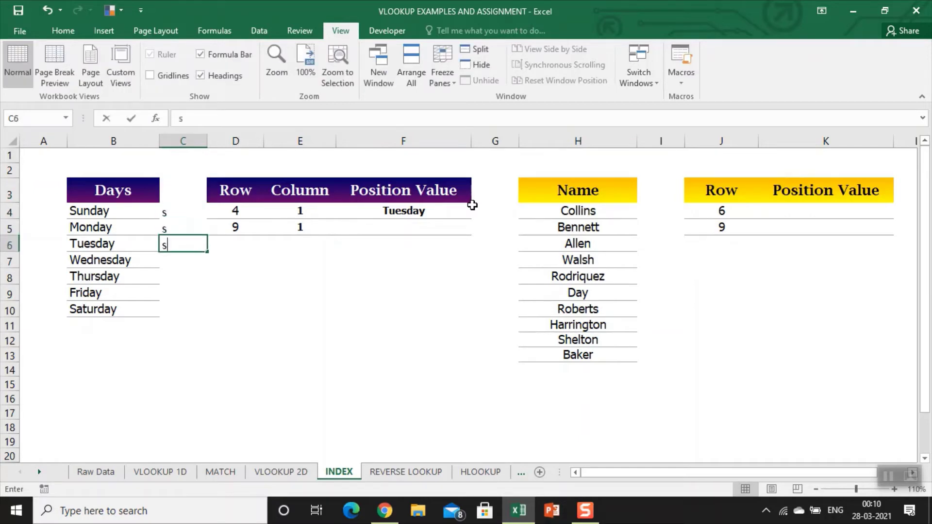
# Enter s in C6 and C7, beside Tuesday and Wednesday in the Days list
pyautogui.write('s')
pyautogui.press('Return')
pyautogui.write('s')
pyautogui.press('Up')
# Set the Column value in E4 to 2
pyautogui.press('Up')
pyautogui.press('Up')
pyautogui.press('Right')
pyautogui.press('Right')
pyautogui.write('2')
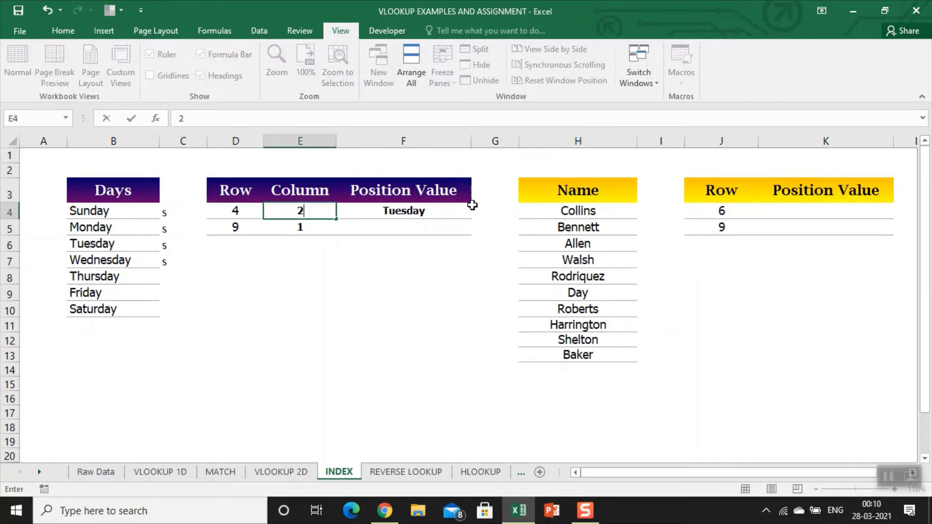
pyautogui.press('Return')
# Extend the INDEX array in F4 to column C and add E4 as column number, giving =INDEX($B$3:$C$10,D4,E4)
pyautogui.press('Right')
pyautogui.press('Up')
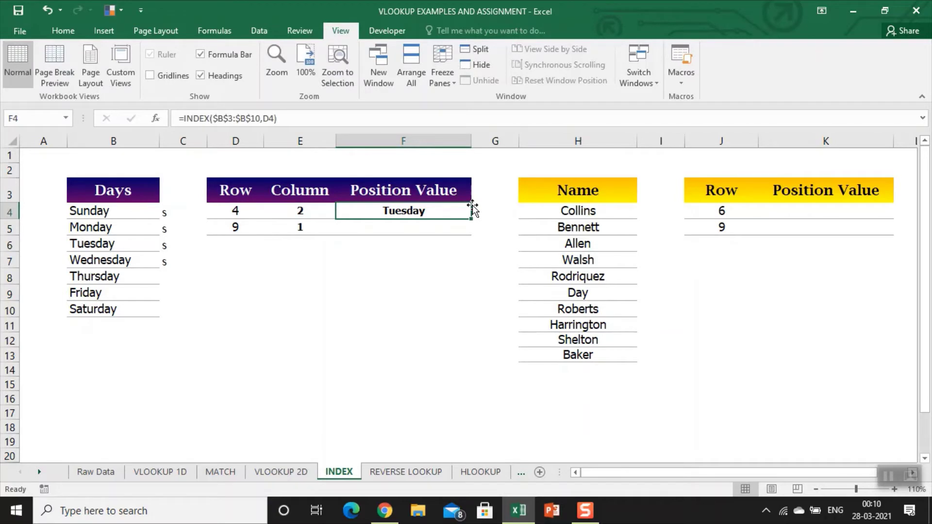
pyautogui.doubleClick(412, 206)
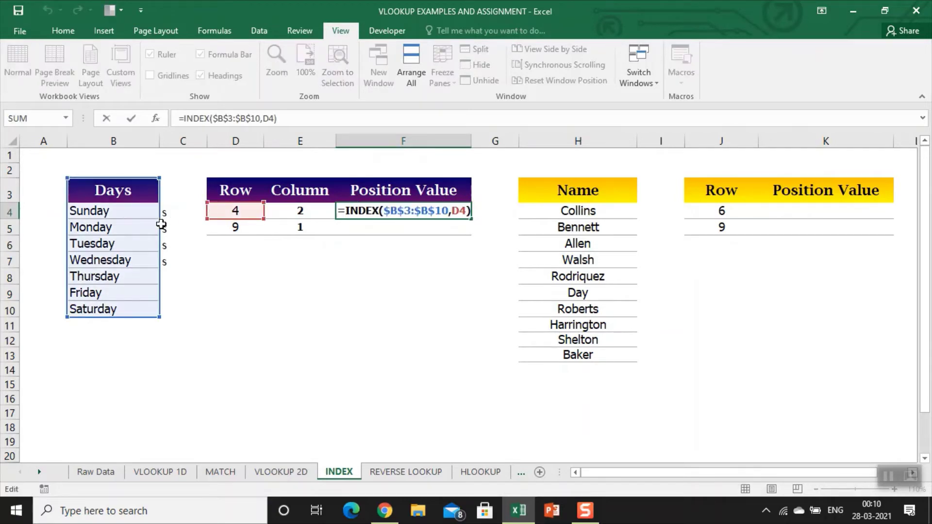
pyautogui.moveTo(155, 319); pyautogui.dragTo(204, 316)
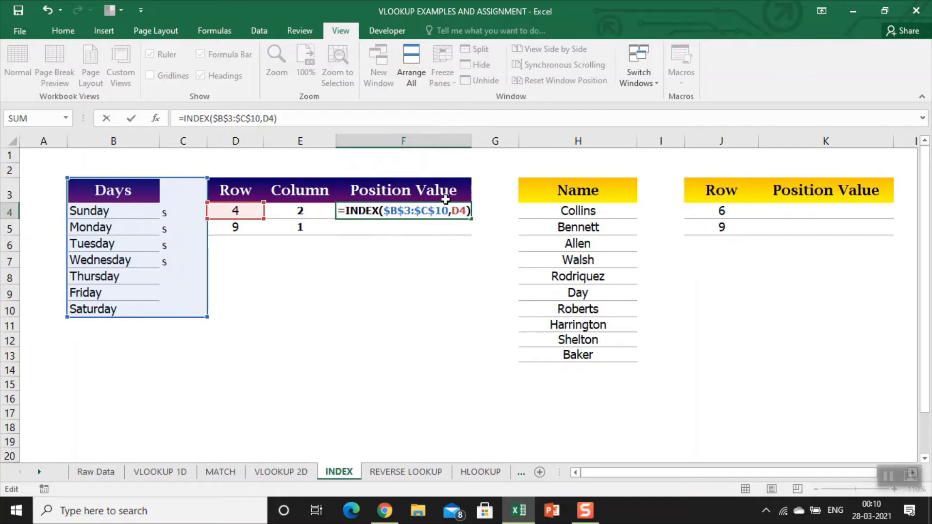
pyautogui.press('Left')
pyautogui.press('Left')
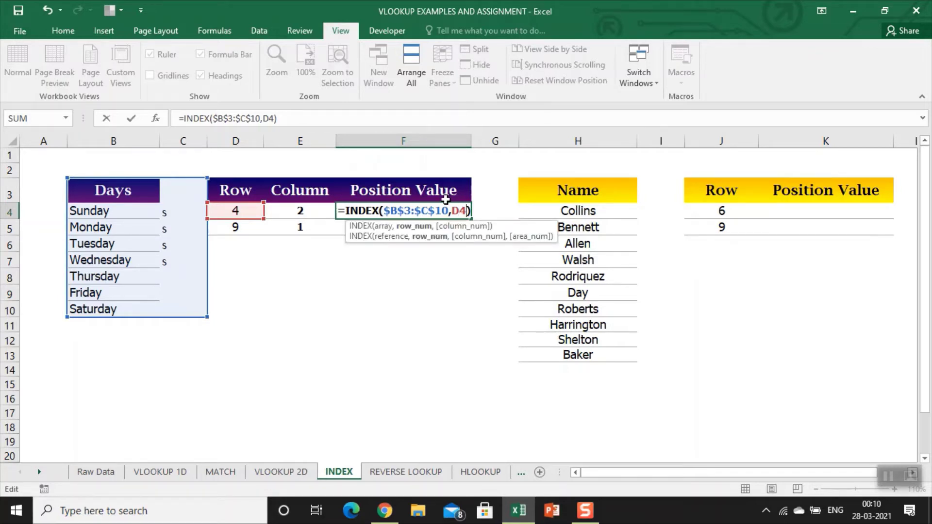
pyautogui.write(',')
pyautogui.click(287, 209)
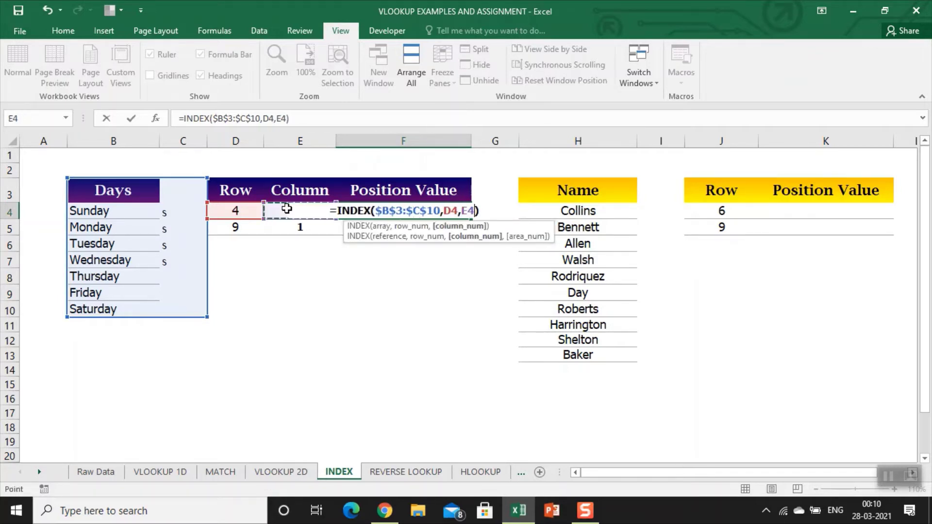
pyautogui.press('Return')
pyautogui.press('Up')
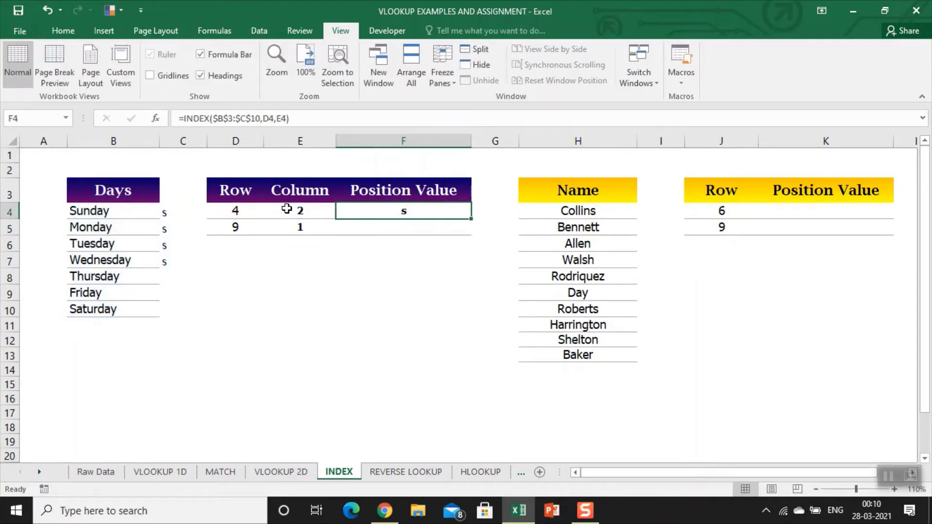
# Delete the result in F4, then undo back through the F4 formula edit and the E4 column number change
pyautogui.press('Delete')
pyautogui.hotkey('ctrl', 'z')
pyautogui.hotkey('ctrl', 'z')
pyautogui.hotkey('ctrl', 'z')
pyautogui.hotkey('ctrl', 'z')
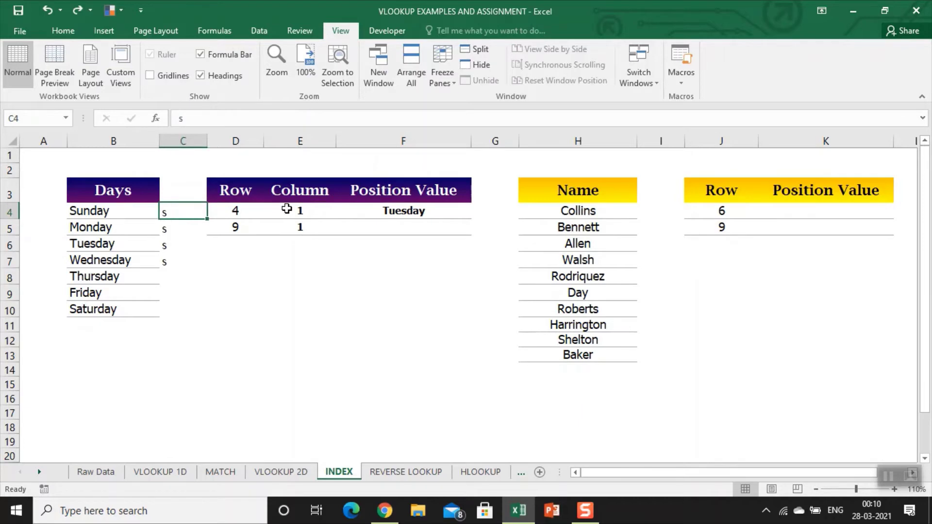
# Clear all the s entries from column C
pyautogui.hotkey('ctrl', 'space')
pyautogui.press('Delete')
# Fill the INDEX formula from F4 down into F5
pyautogui.press('Right')
pyautogui.press('Right')
pyautogui.press('Right')
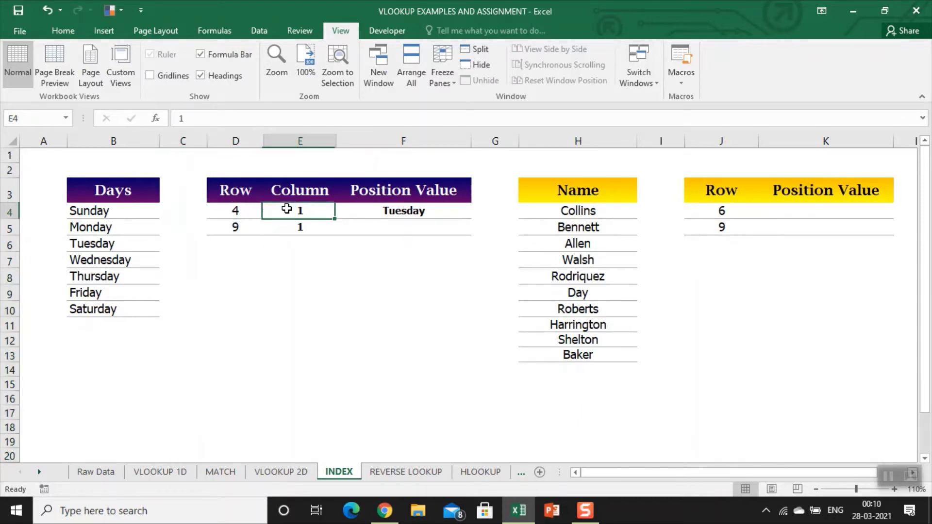
pyautogui.press('Down')
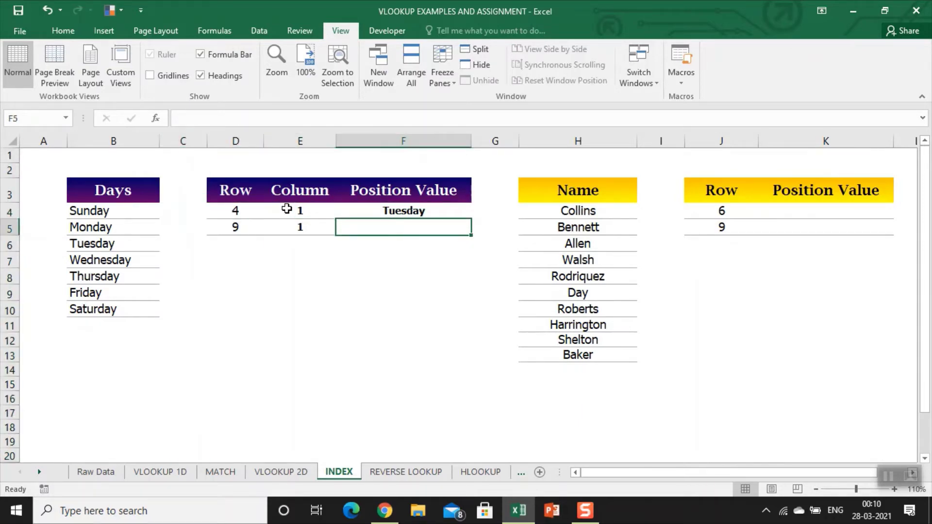
pyautogui.hotkey('ctrl', 'd')
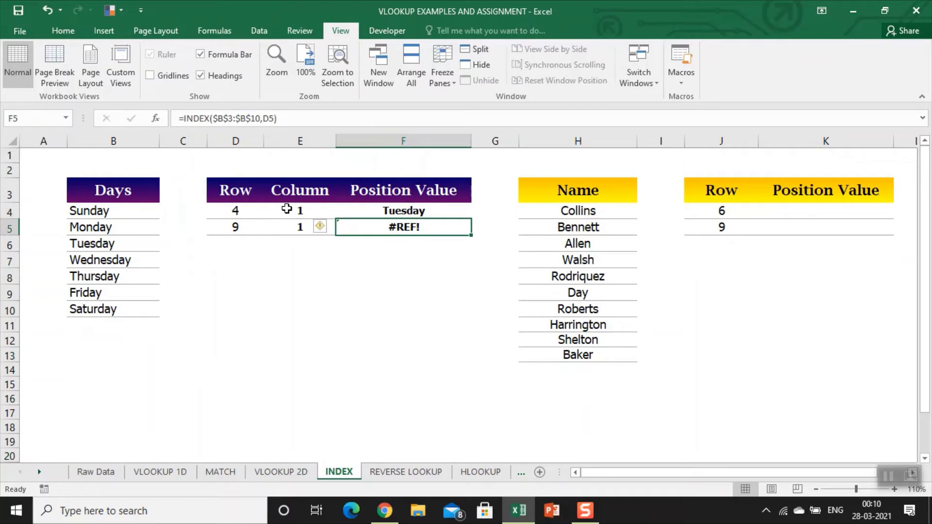
# Number the Days table rows from 1 to 8 in A3:A10, starting beside the Days header
pyautogui.press('Left')
pyautogui.press('Left')
pyautogui.press('Left')
pyautogui.press('Left')
pyautogui.press('Up')
pyautogui.press('Up')
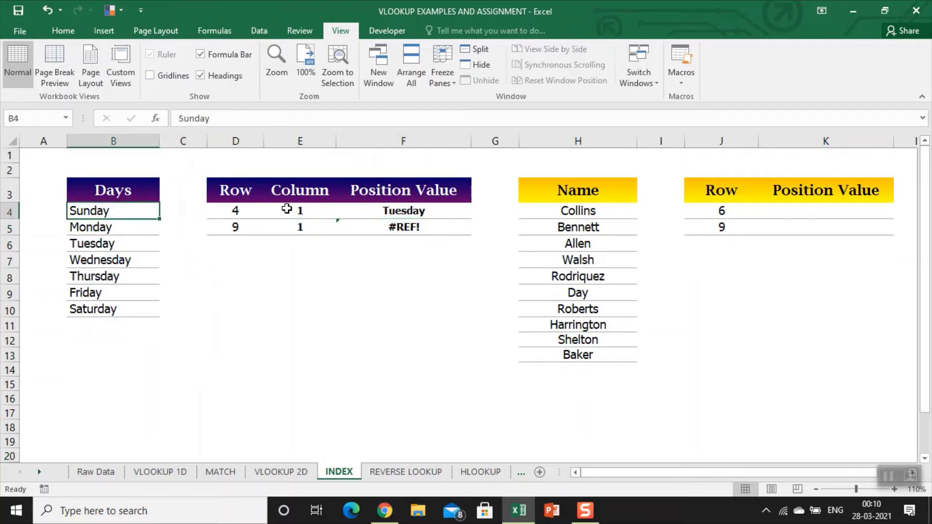
pyautogui.press('Left')
pyautogui.write('1')
pyautogui.press('Return')
pyautogui.write('2')
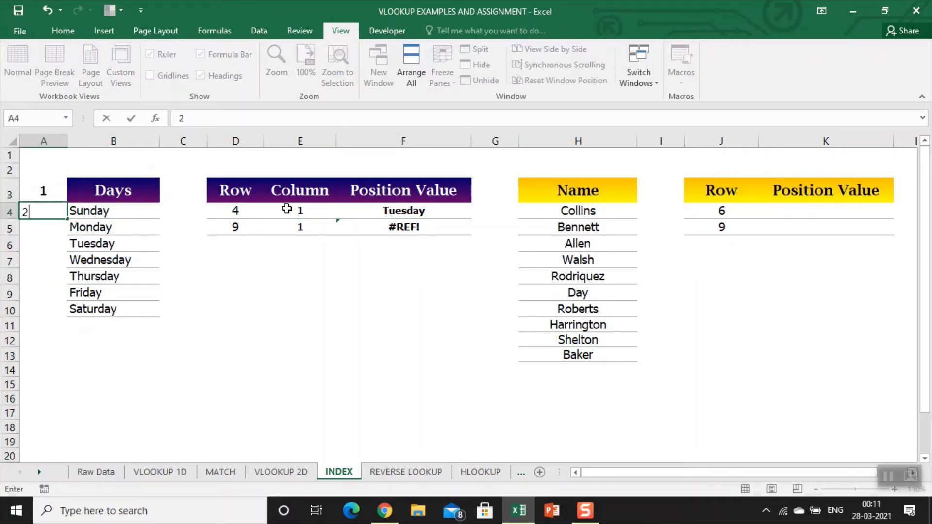
pyautogui.press('Return')
pyautogui.write('3')
pyautogui.press('Return')
pyautogui.write('4')
pyautogui.hotkey('ctrl', 'Return')
pyautogui.press('Return')
pyautogui.write('5')
pyautogui.press('Return')
pyautogui.write('6')
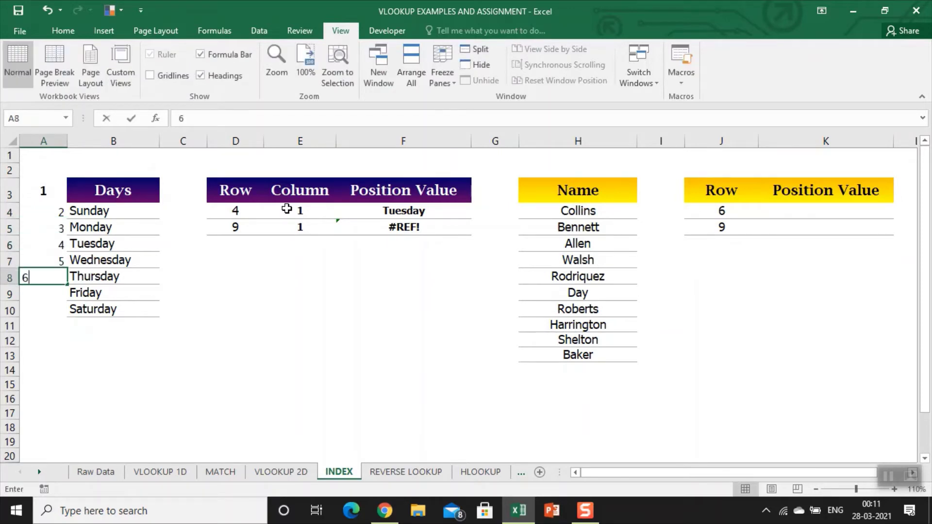
pyautogui.press('Return')
pyautogui.write('7')
pyautogui.press('Return')
pyautogui.write('8')
pyautogui.press('Return')
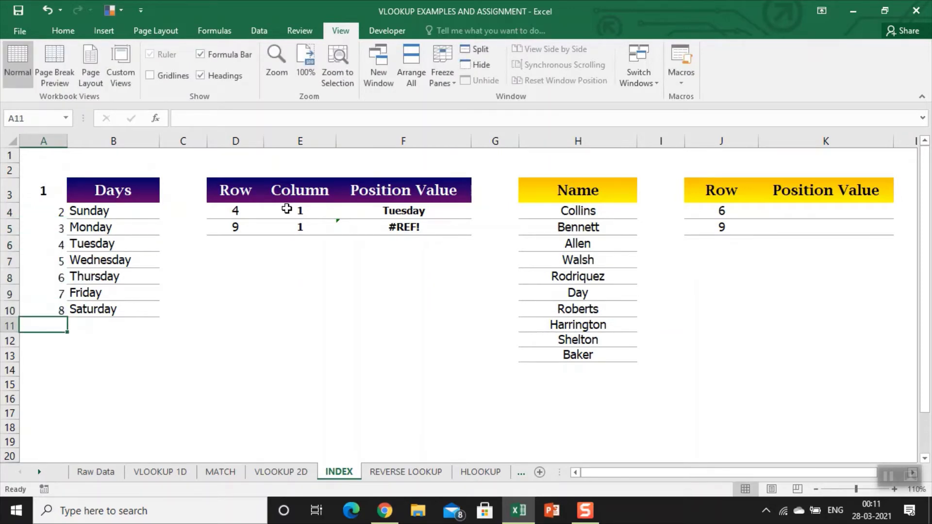
# Extend the array in the F5 INDEX formula by one row to $B$3:$B$11
pyautogui.press('Right')
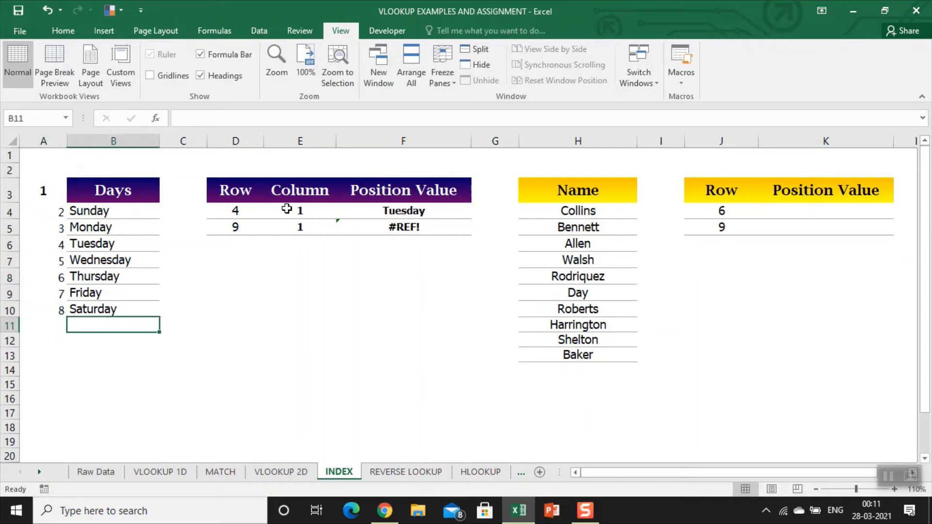
pyautogui.press('Up')
pyautogui.press('Up')
pyautogui.press('Up')
pyautogui.press('Up')
pyautogui.press('Up')
pyautogui.press('Up')
pyautogui.press('Up')
pyautogui.press('Right')
pyautogui.press('Right')
pyautogui.press('Right')
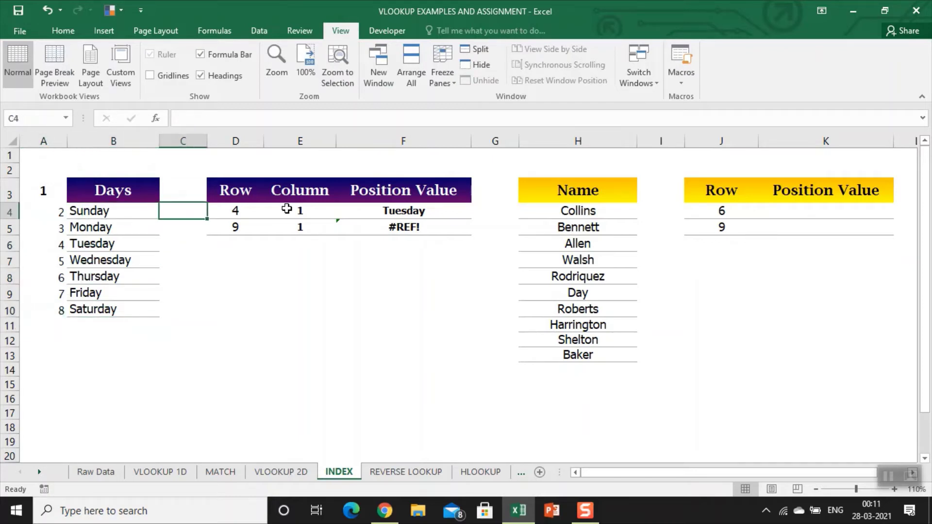
pyautogui.press('Down')
pyautogui.press('Right')
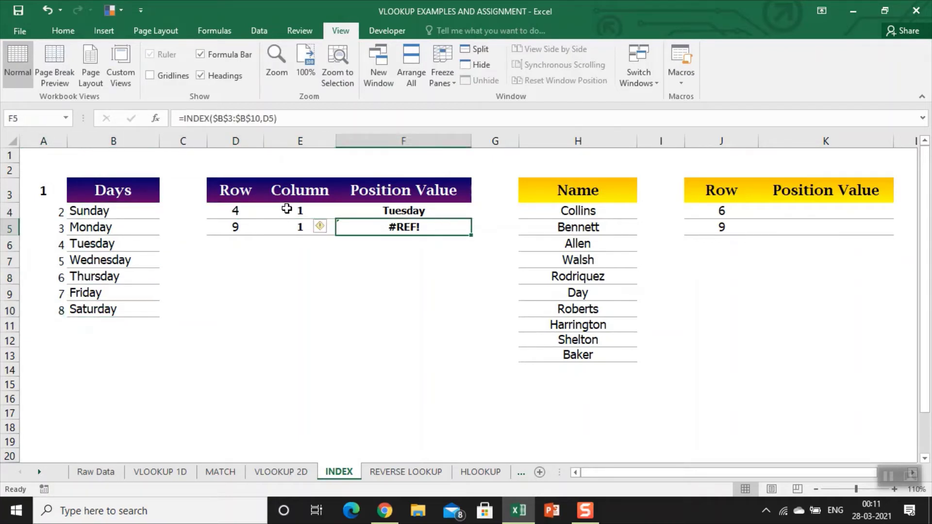
pyautogui.press('F2')
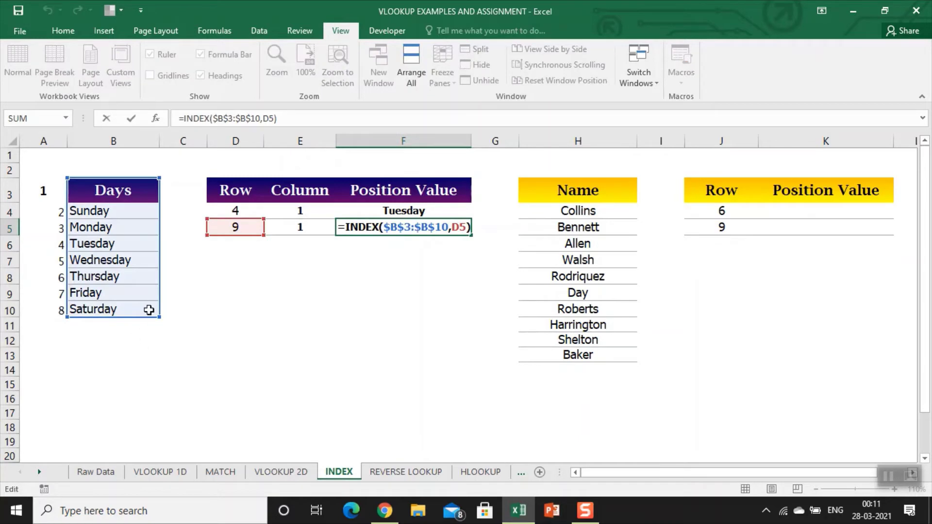
pyautogui.moveTo(158, 316); pyautogui.dragTo(160, 339)
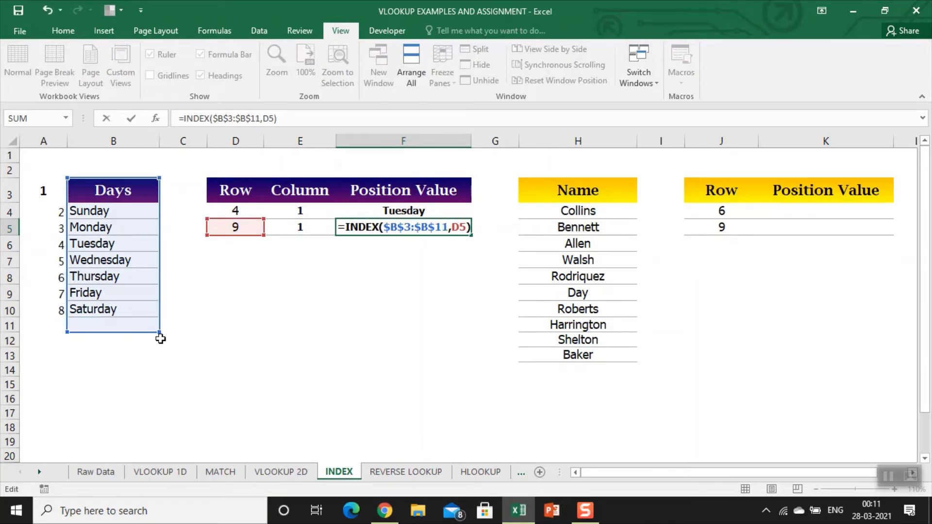
pyautogui.press('Return')
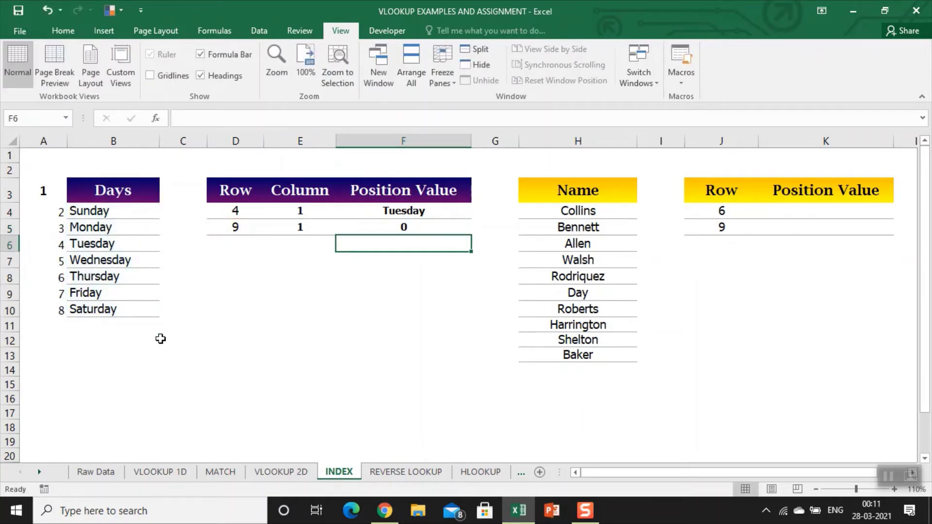
pyautogui.press('Up')
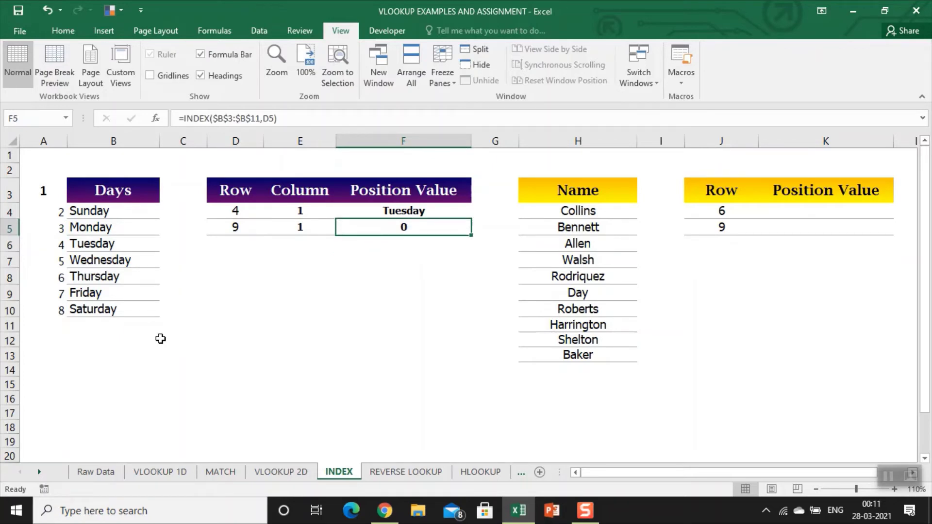
# Clear F5, refill it with the INDEX formula from F4, and inspect the ranges it references
pyautogui.press('Delete')
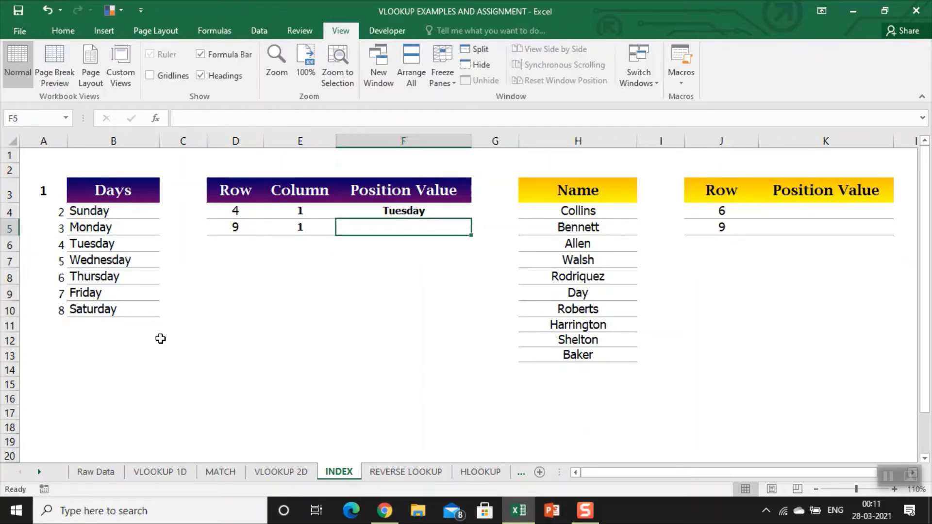
pyautogui.hotkey('ctrl', 'd')
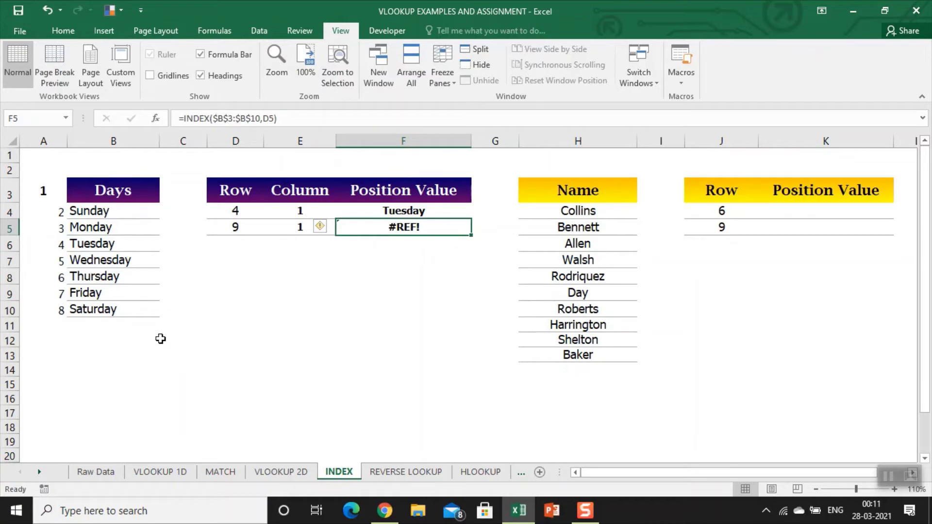
pyautogui.press('F2')
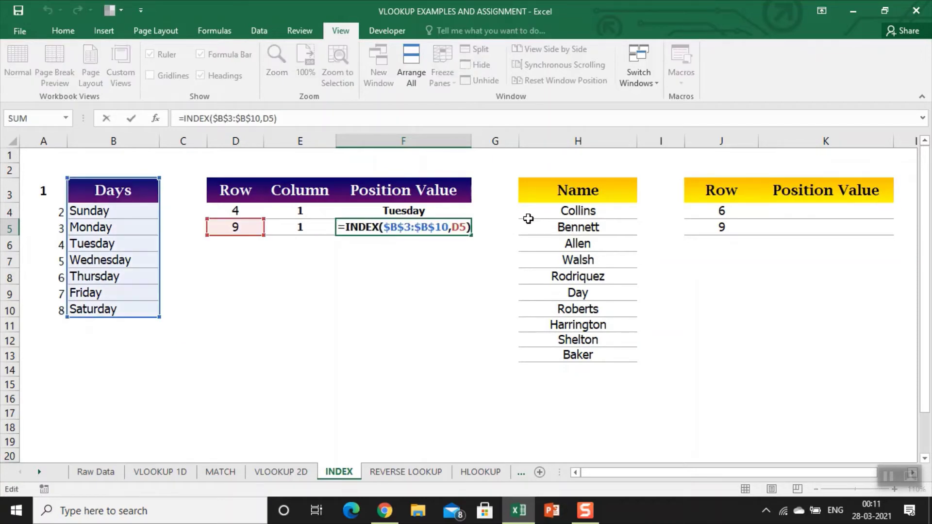
# Set the Row value in D5 to 5
pyautogui.click(243, 229)
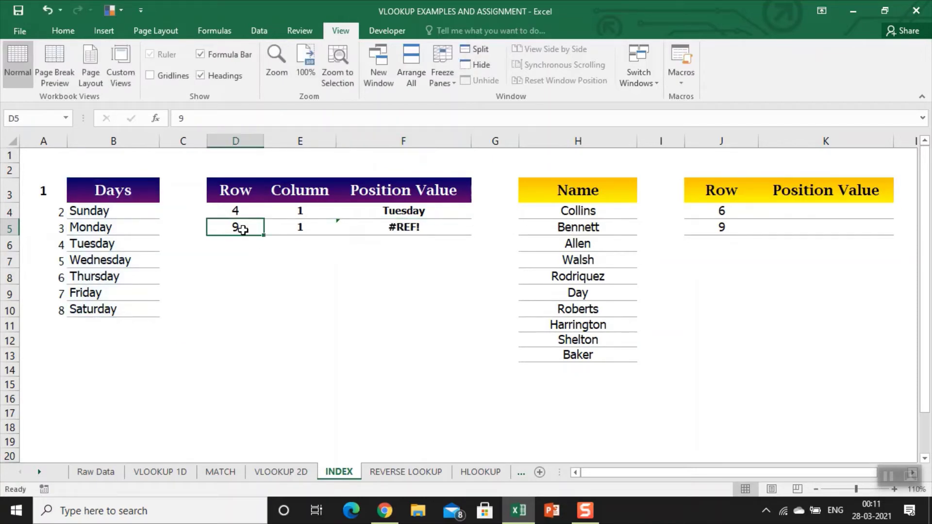
pyautogui.write('5')
pyautogui.press('Return')
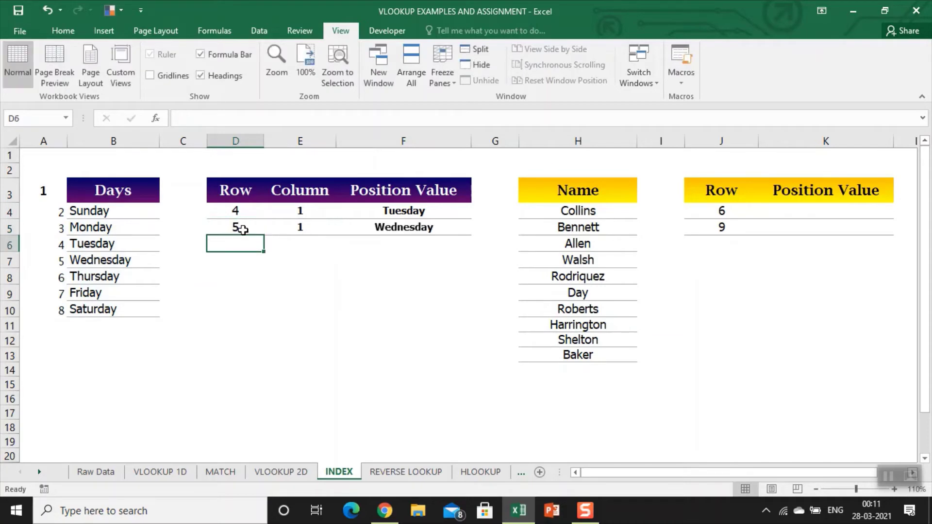
# Compare the Row numbers and Position Value results with the numbered Days list, and examine the formula in F4
pyautogui.press('Left')
pyautogui.press('Left')
pyautogui.press('Down')
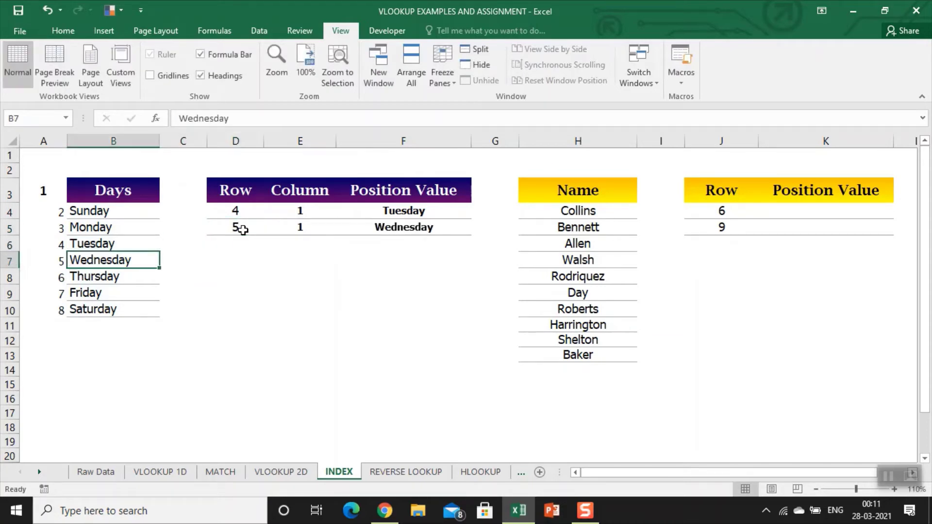
pyautogui.press('Right')
pyautogui.press('Right')
pyautogui.press('Right')
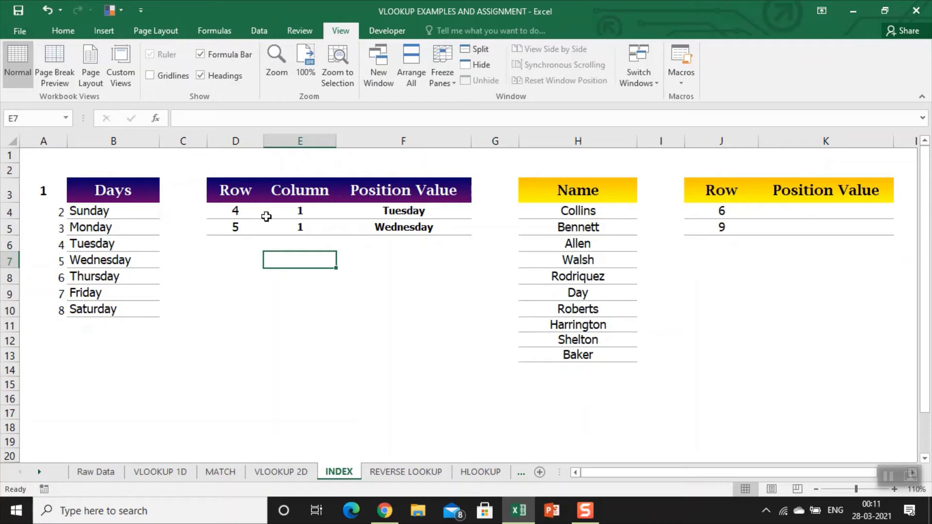
pyautogui.click(243, 305)
pyautogui.click(235, 289)
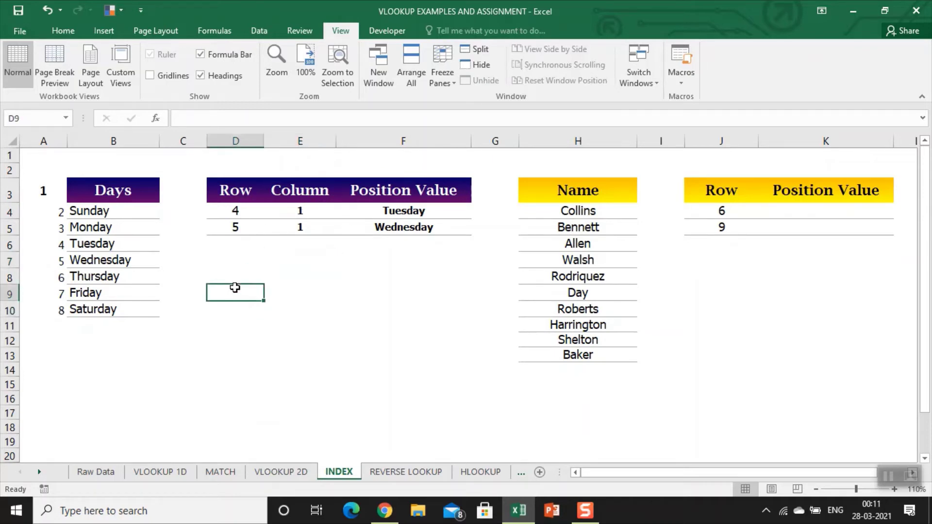
pyautogui.click(233, 210)
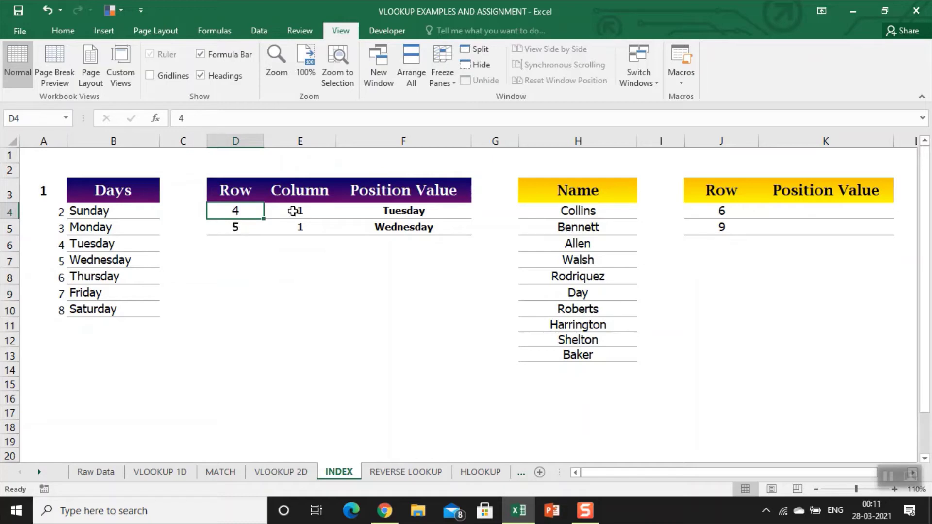
pyautogui.click(401, 210)
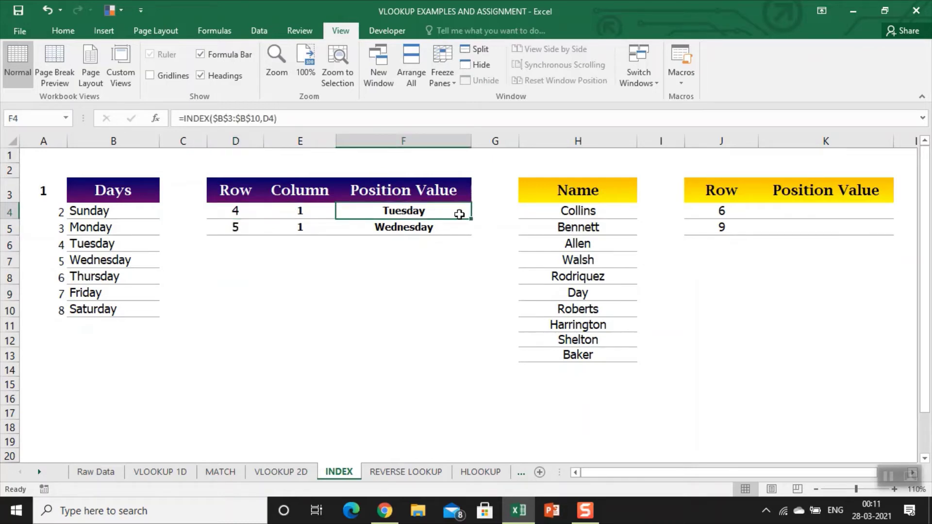
# Enter =MATCH(F4,B3:B10,0) in G4 to find the position of the F4 day with an exact match
pyautogui.click(489, 210)
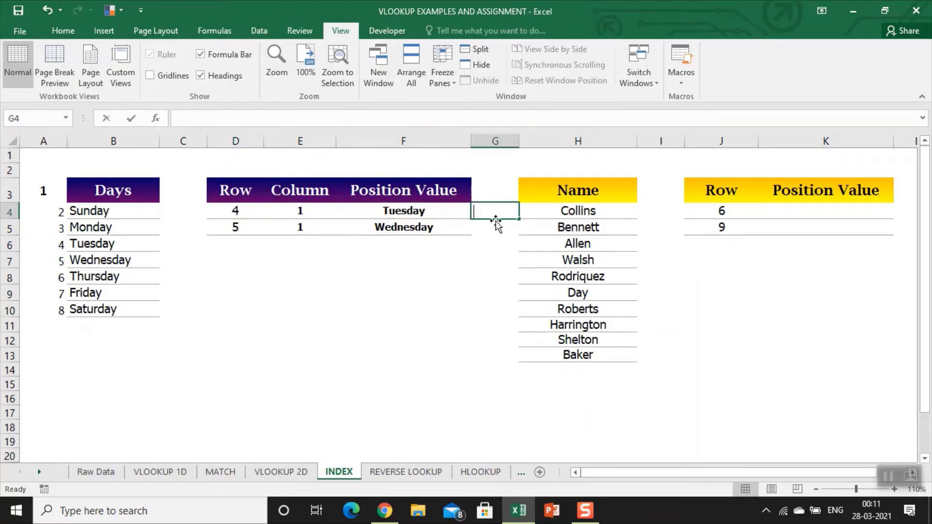
pyautogui.write('=ma')
pyautogui.doubleClick(497, 226)
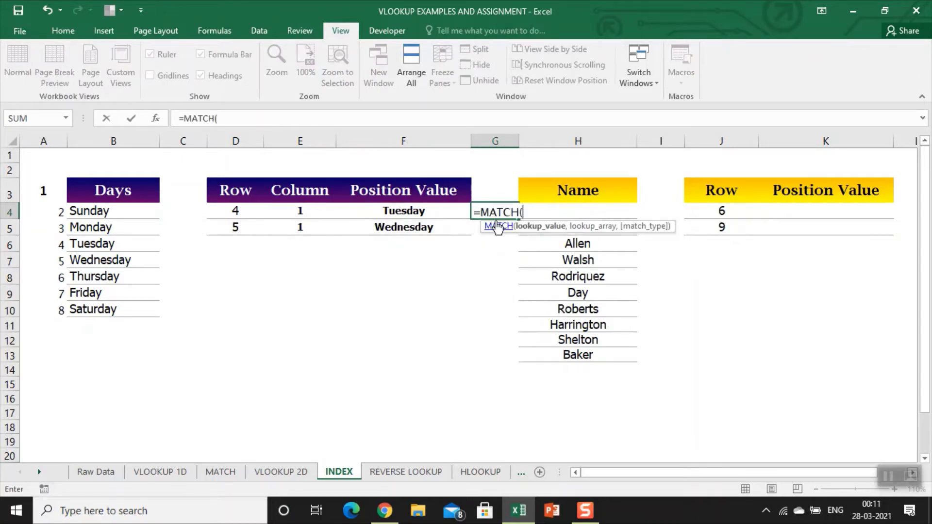
pyautogui.press('Left')
pyautogui.write(',')
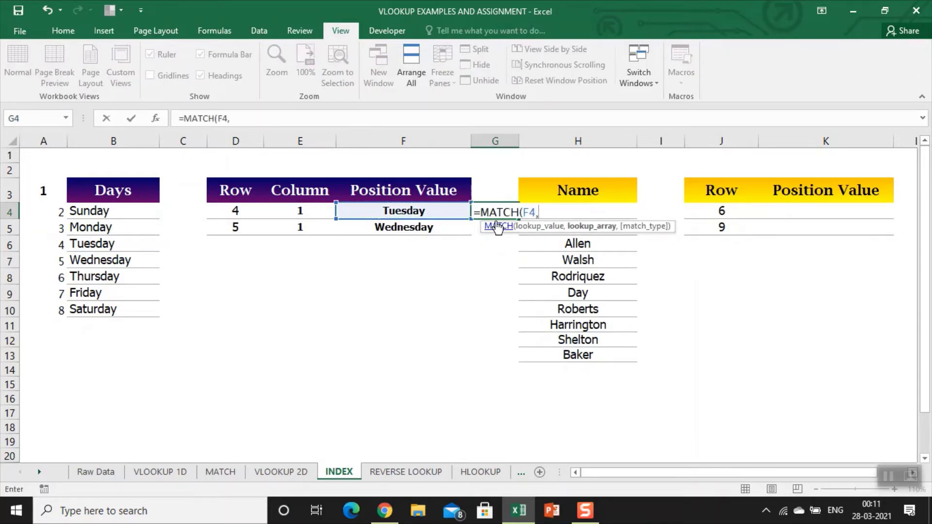
pyautogui.press('Left')
pyautogui.press('Left')
pyautogui.press('Left')
pyautogui.press('Left')
pyautogui.press('Left')
pyautogui.press('Up')
pyautogui.hotkey('ctrl', 'shift', 'Down')
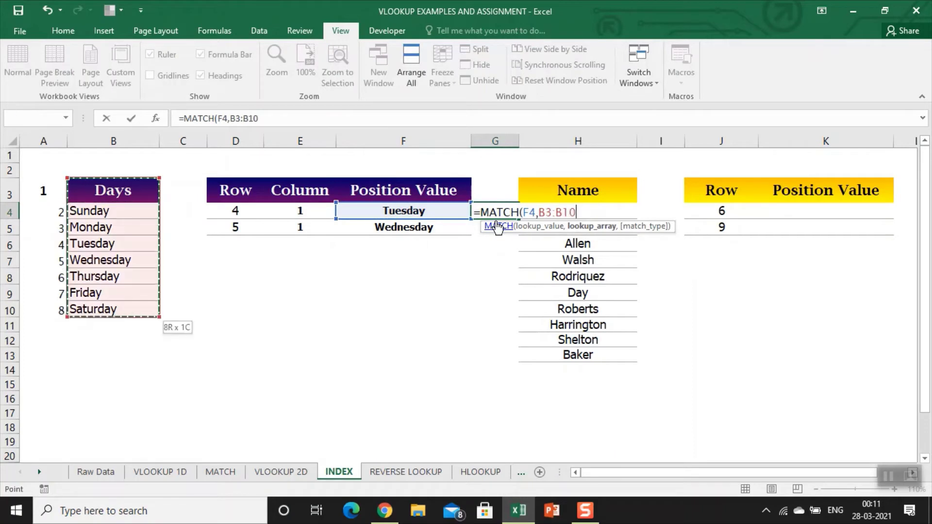
pyautogui.write(',')
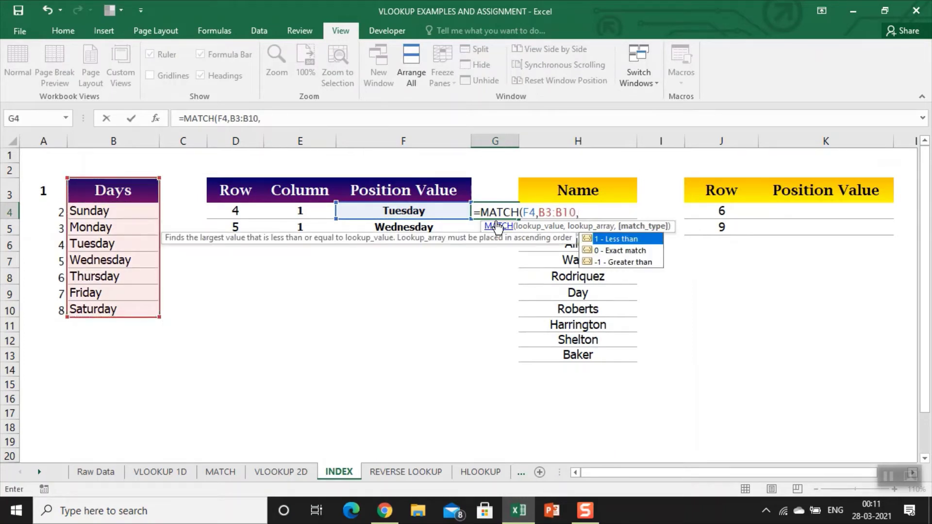
pyautogui.write('0')
pyautogui.press('Return')
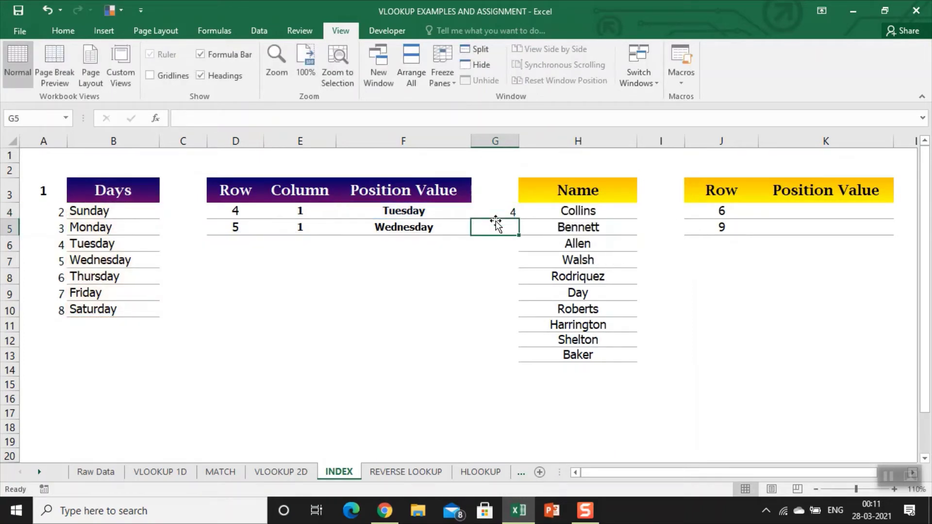
# Examine the array and row number arguments of the INDEX formula in F4
pyautogui.write('=')
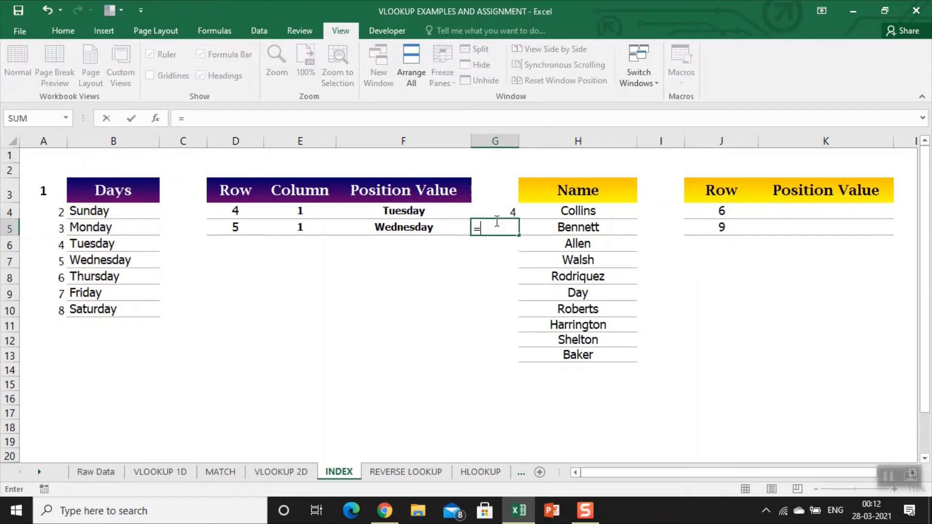
pyautogui.press('Escape')
pyautogui.press('Up')
pyautogui.press('Up')
pyautogui.press('Left')
pyautogui.press('Left')
pyautogui.press('Left')
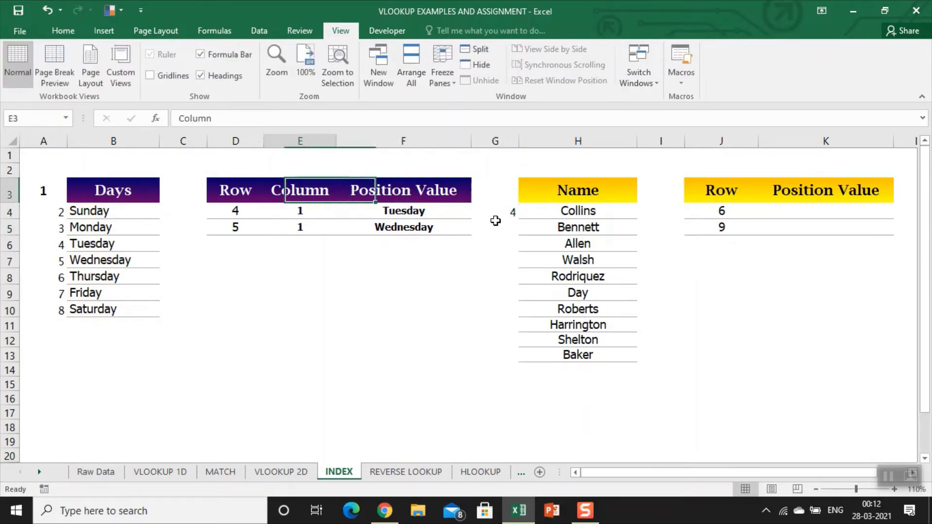
pyautogui.press('Down')
pyautogui.press('Right')
pyautogui.press('Right')
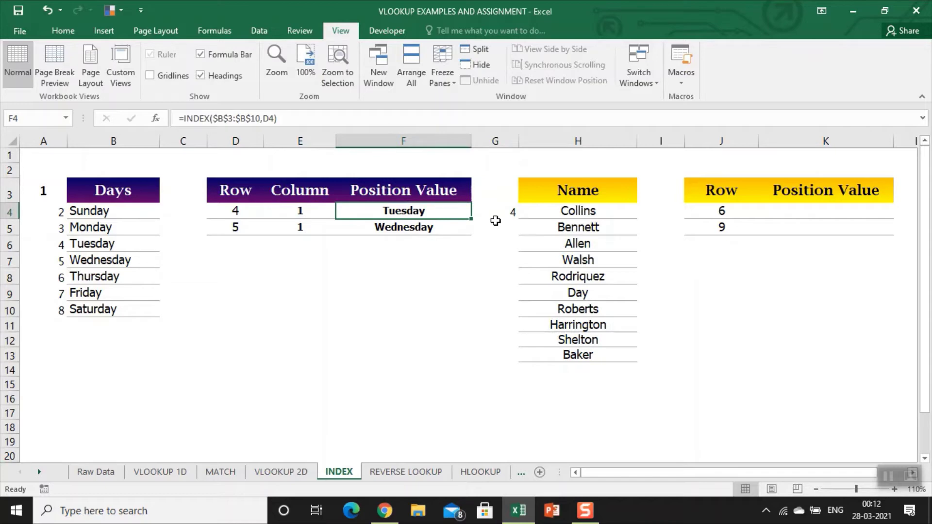
pyautogui.click(277, 118)
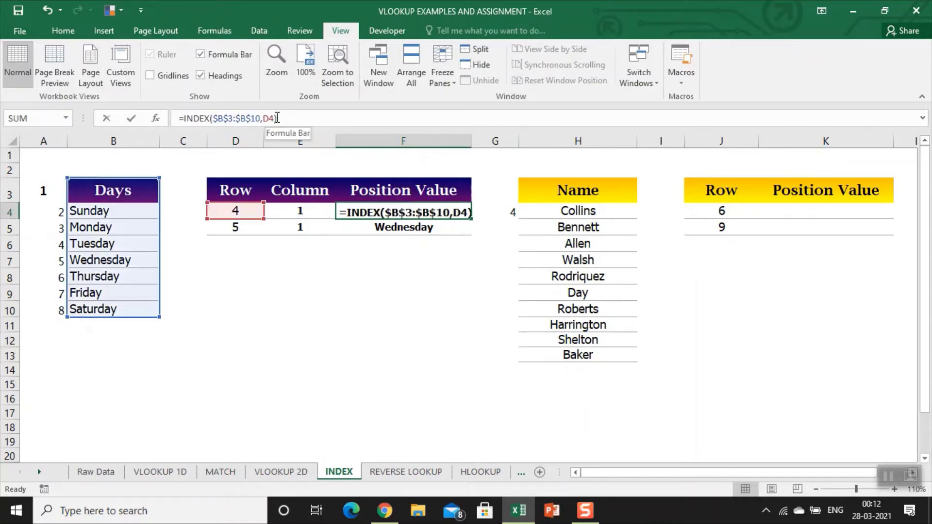
pyautogui.click(264, 118)
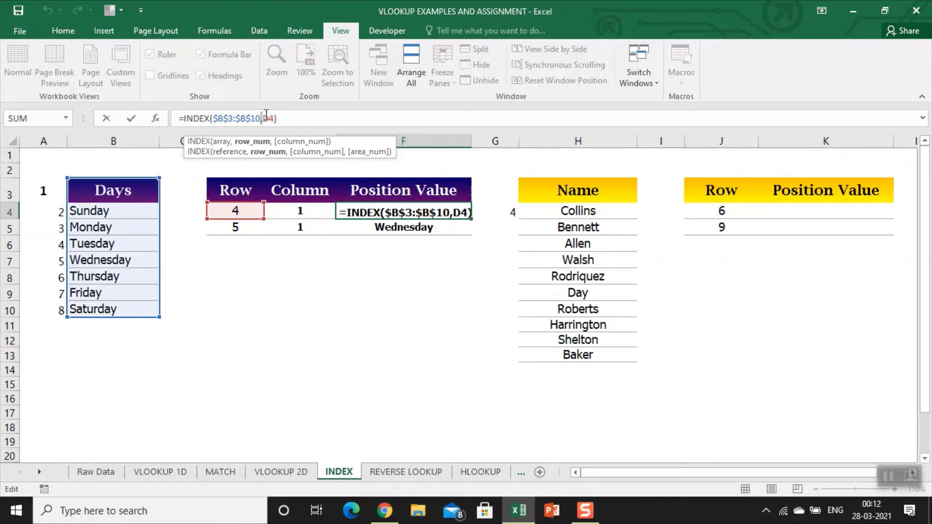
pyautogui.press('Escape')
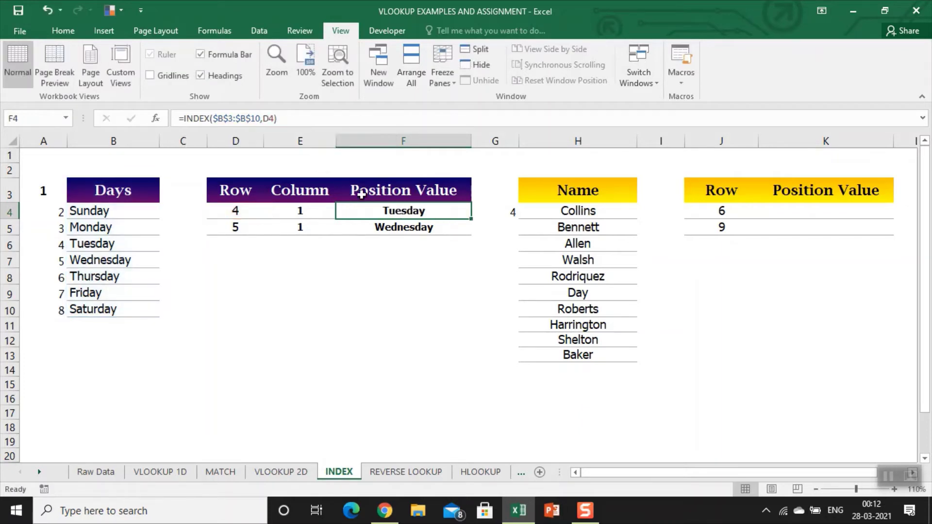
# Look over the Name list and the Row and Position Value columns of the table beside it
pyautogui.click(380, 228)
pyautogui.click(620, 193)
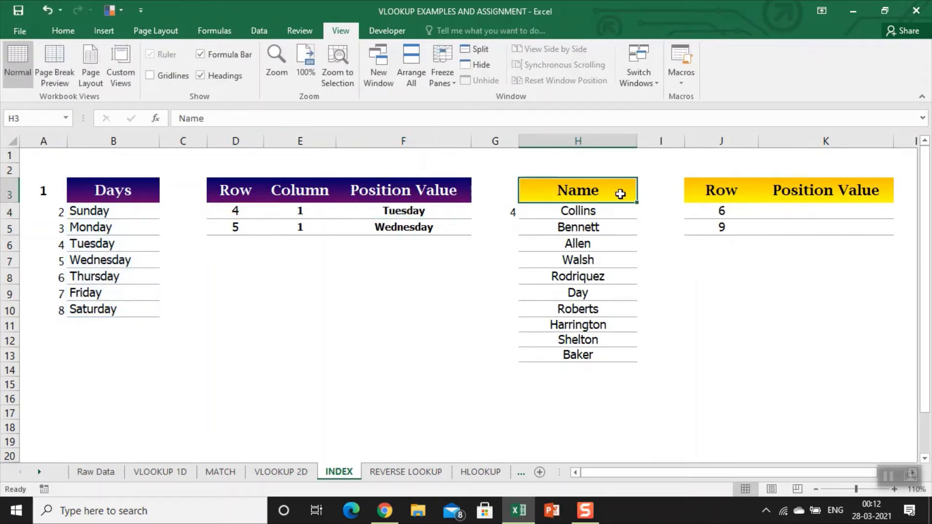
pyautogui.press('Right')
pyautogui.press('Right')
pyautogui.press('Right')
pyautogui.press('Right')
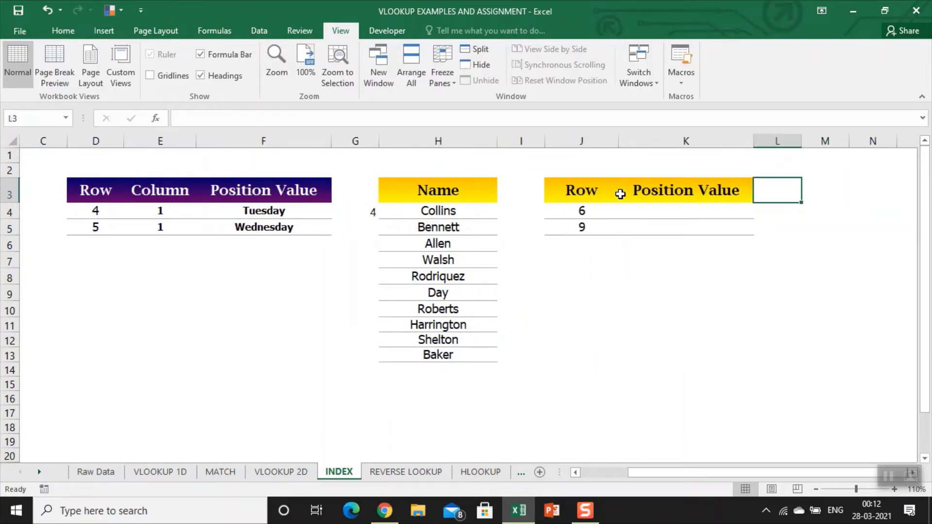
pyautogui.press('Left')
pyautogui.press('Left')
pyautogui.press('Right')
pyautogui.press('Right')
pyautogui.press('Left')
pyautogui.press('Left')
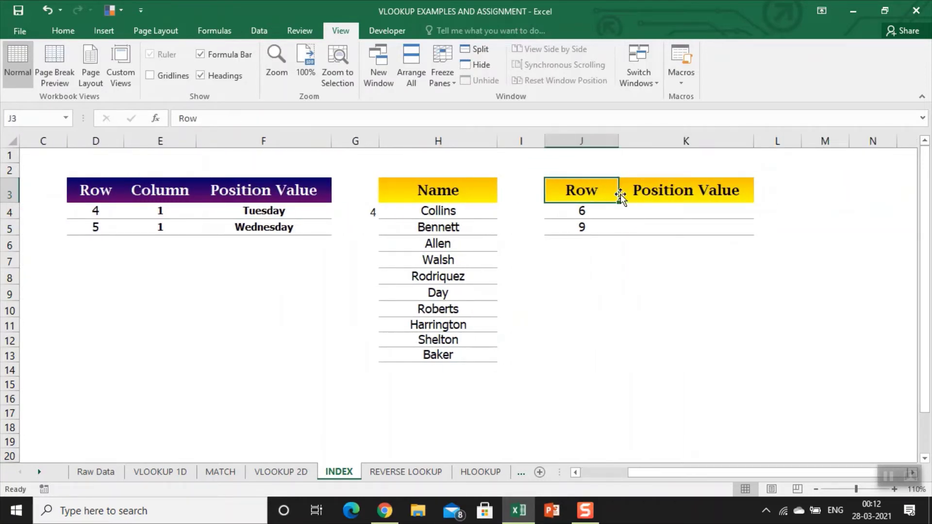
pyautogui.press('Down')
pyautogui.press('Down')
pyautogui.press('Up')
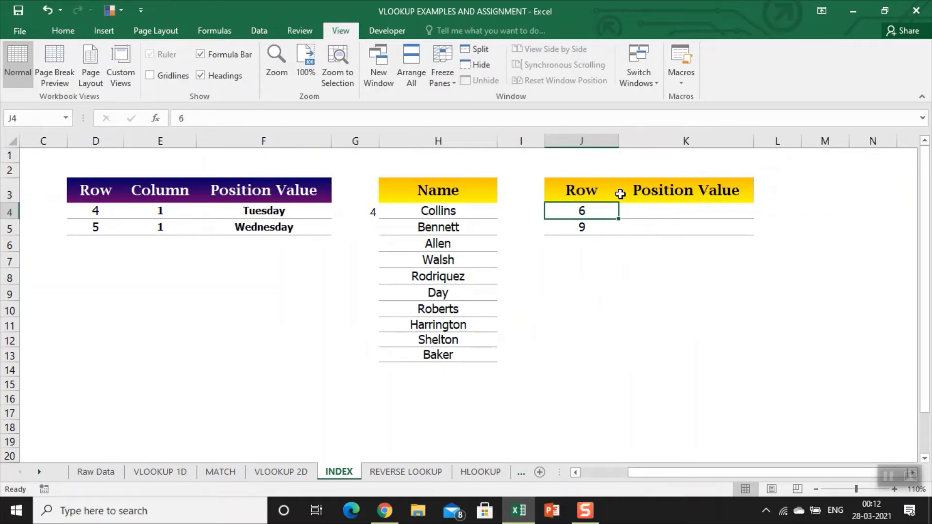
# Enter =INDEX($H$4:$H$13,J4,1) in K4 and fill the formula down to K5
pyautogui.press('Right')
pyautogui.write('=')
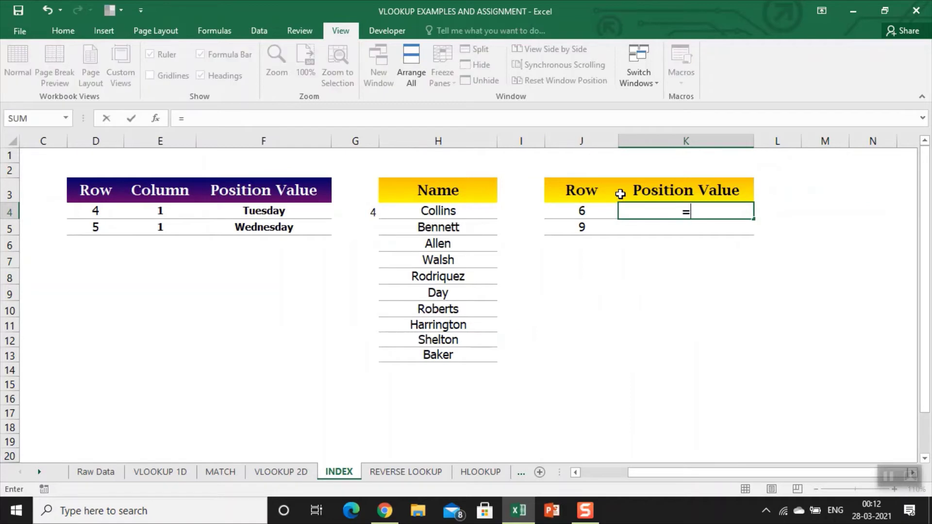
pyautogui.write('in')
pyautogui.press('Tab')
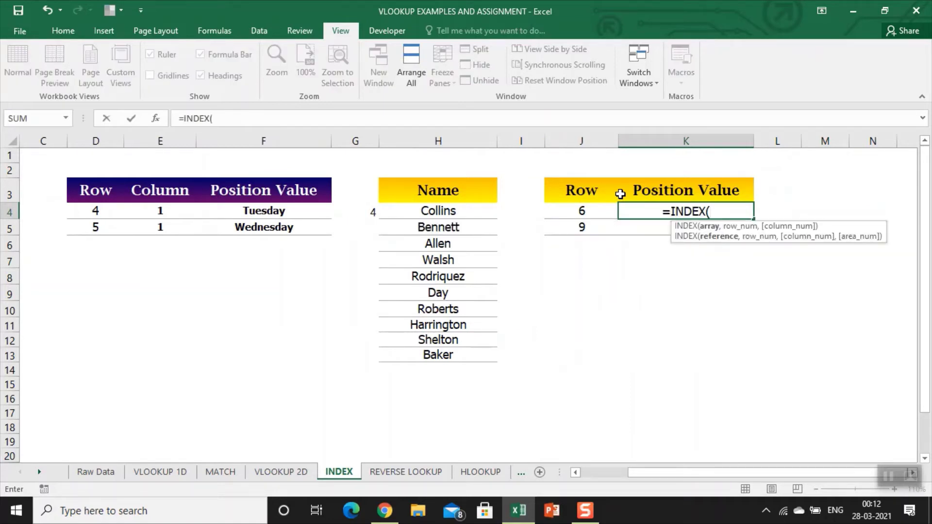
pyautogui.press('Left')
pyautogui.press('Left')
pyautogui.press('Left')
pyautogui.hotkey('ctrl', 'shift', 'Down')
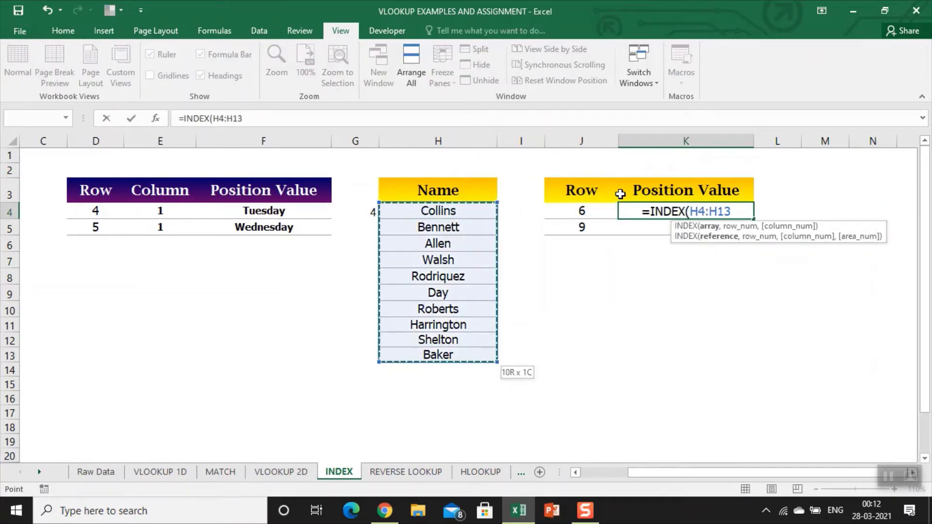
pyautogui.press('F4')
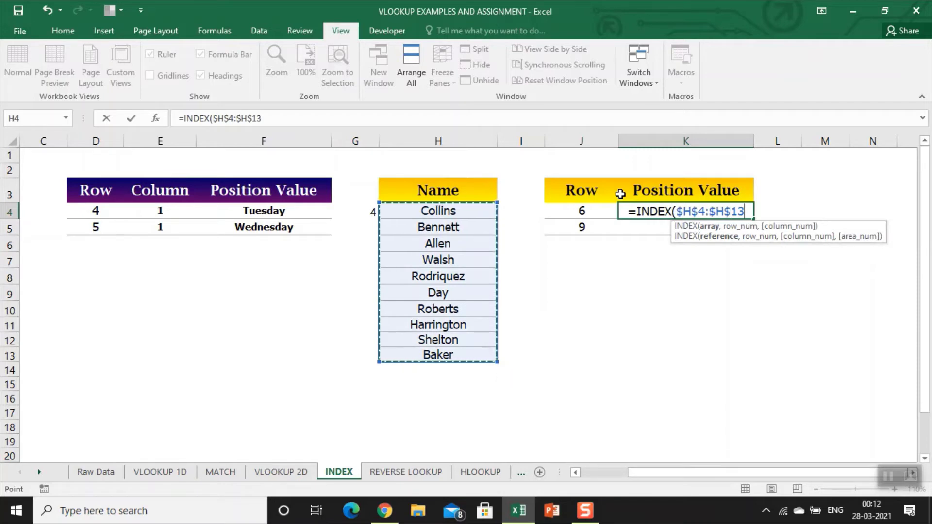
pyautogui.write(',')
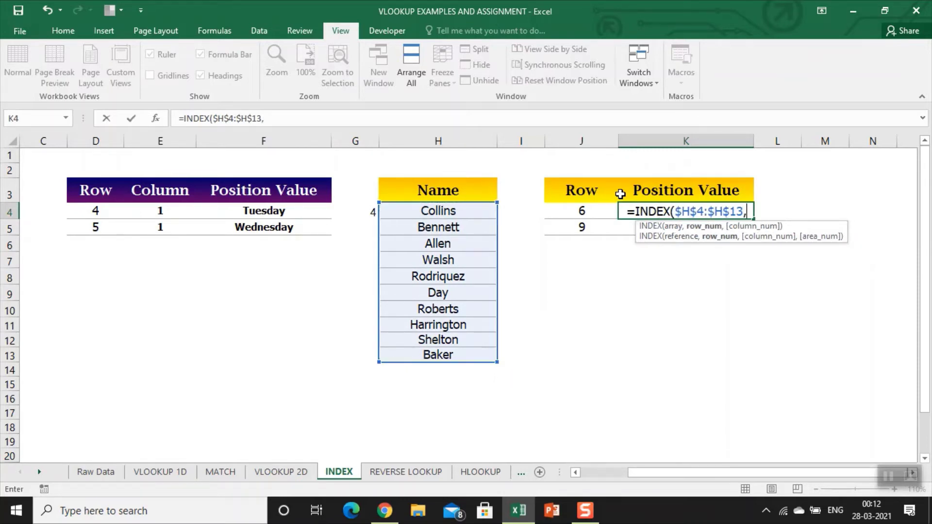
pyautogui.press('Left')
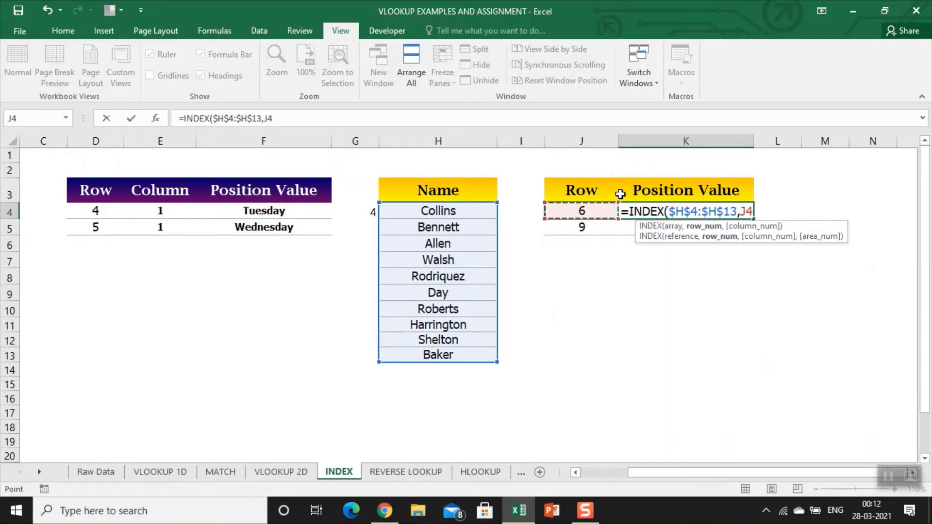
pyautogui.write(',')
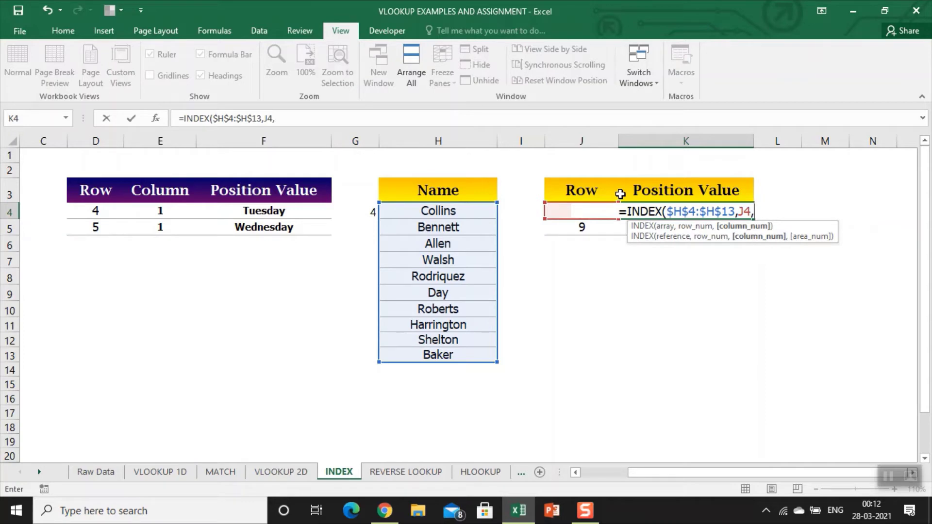
pyautogui.write('1')
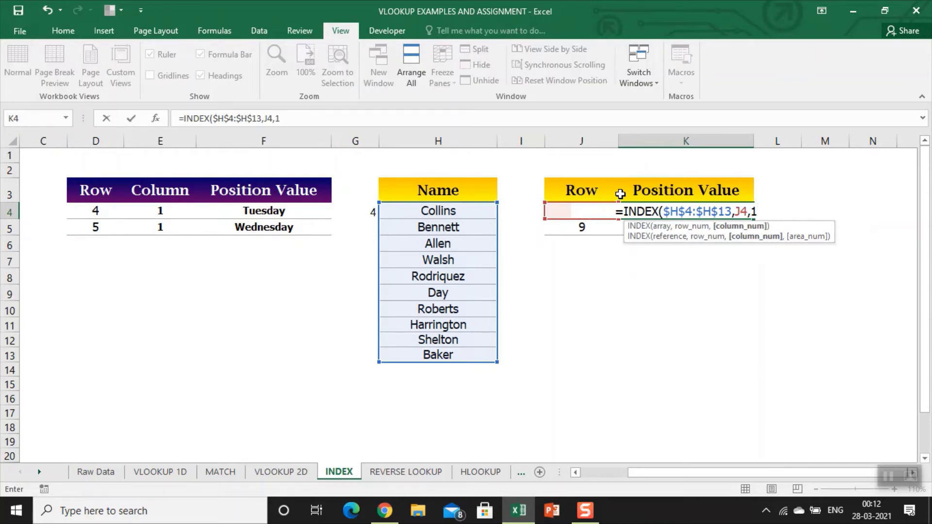
pyautogui.press('Return')
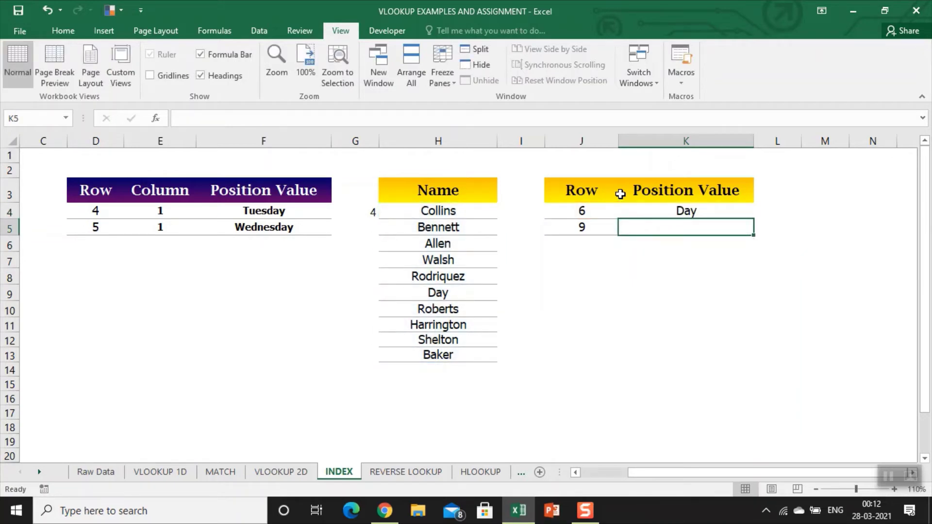
pyautogui.hotkey('ctrl', 'd')
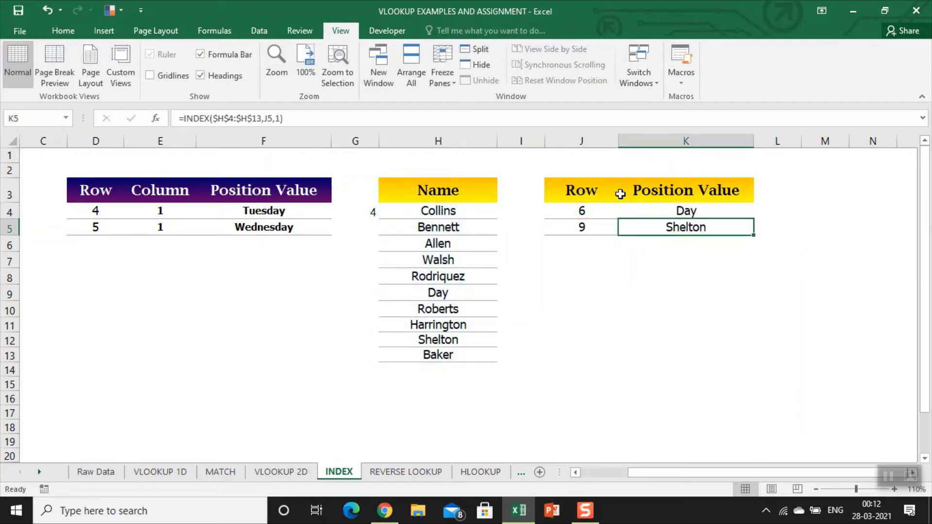
# Number the first six entries of the Name list 1 to 6 in I4:I9 to check the sixth position
pyautogui.press('Up')
pyautogui.press('Left')
pyautogui.press('Left')
pyautogui.press('Left')
pyautogui.press('Left')
pyautogui.press('Right')
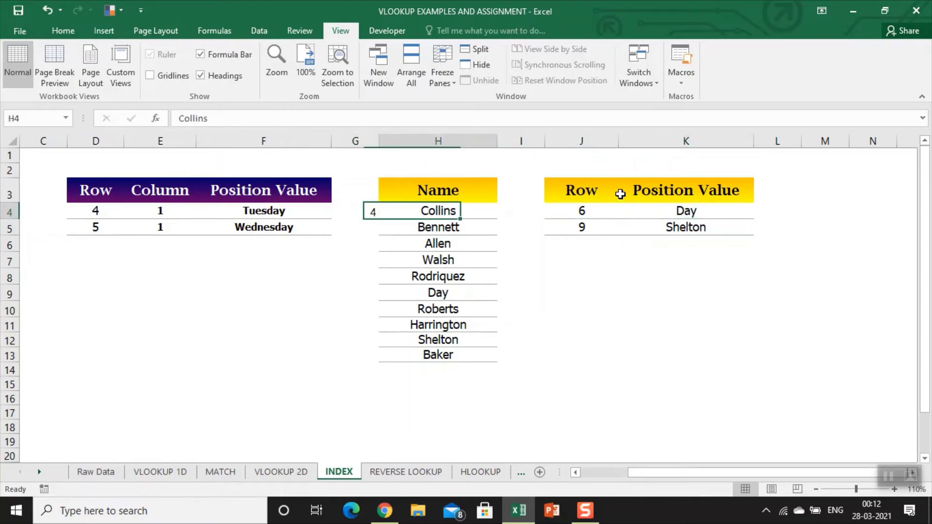
pyautogui.press('Right')
pyautogui.write('1')
pyautogui.press('Return')
pyautogui.write('2')
pyautogui.press('Return')
pyautogui.write('3')
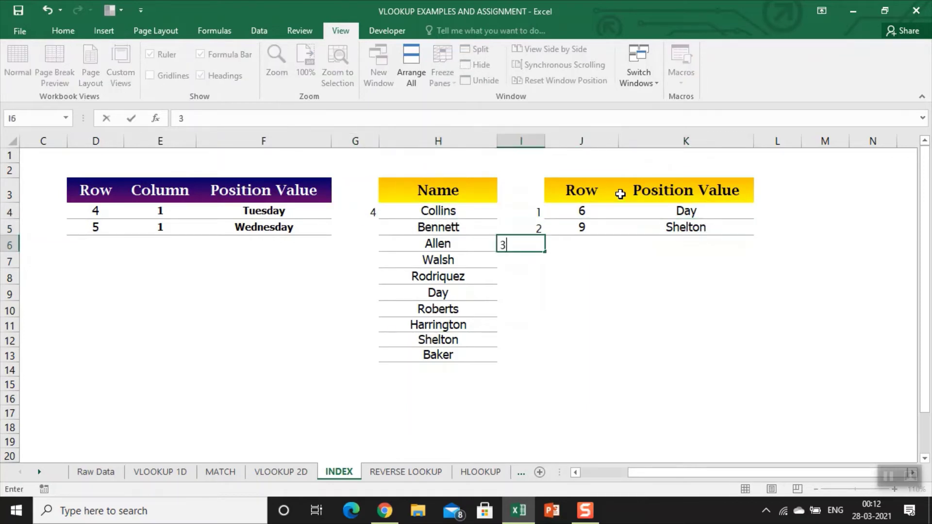
pyautogui.press('Return')
pyautogui.write('4')
pyautogui.press('Return')
pyautogui.write('5')
pyautogui.press('Return')
pyautogui.write('6')
pyautogui.press('Return')
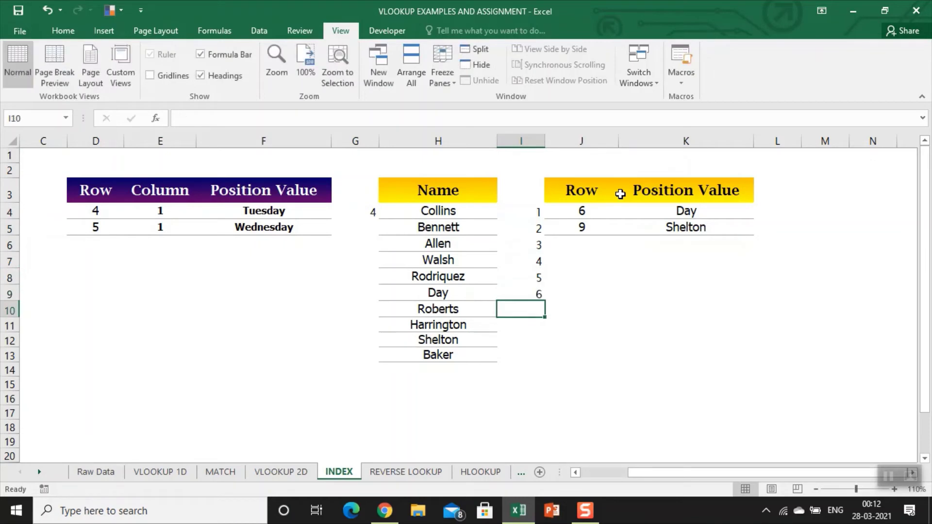
pyautogui.press('Up')
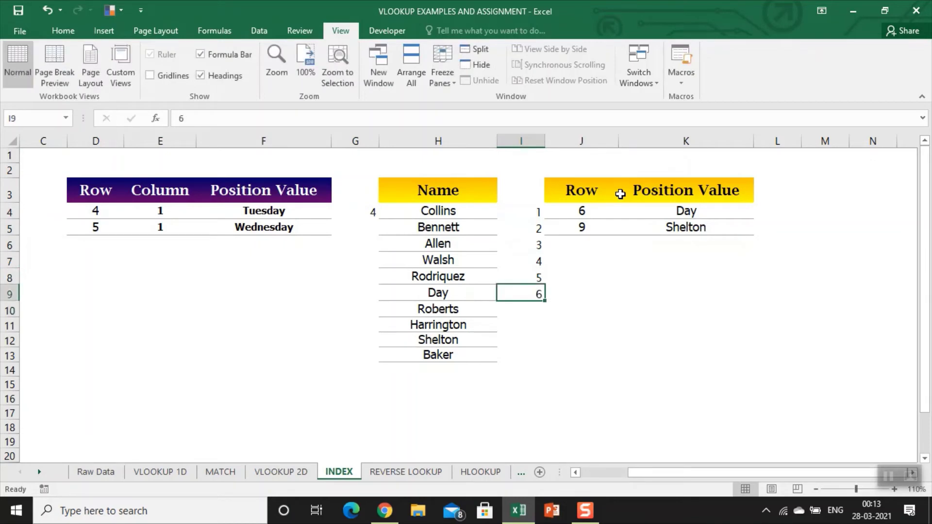
# Continue numbering the Name list with 7 to 9 in I10:I12
pyautogui.press('Down')
pyautogui.write('7')
pyautogui.press('Return')
pyautogui.write('8')
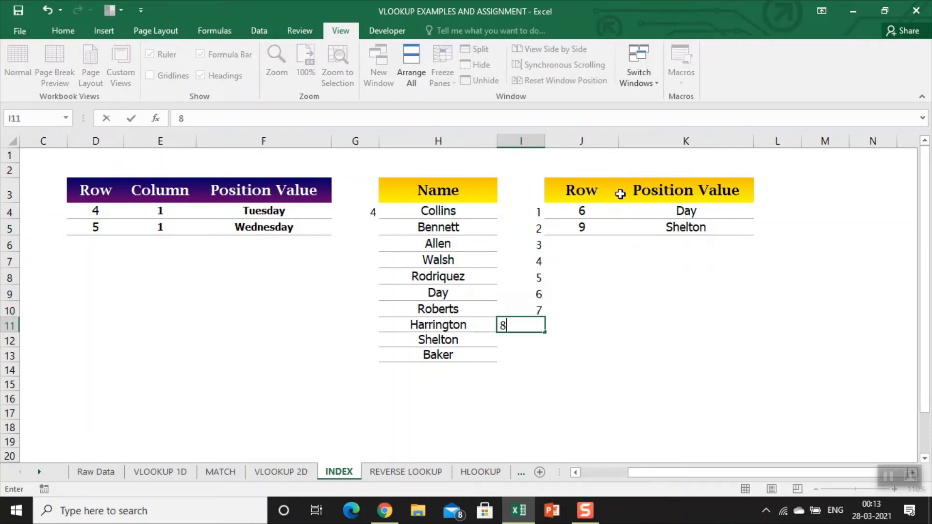
pyautogui.press('Return')
pyautogui.write('9')
pyautogui.press('Return')
# Clear the helper numbers from I4:I12
pyautogui.press('Up')
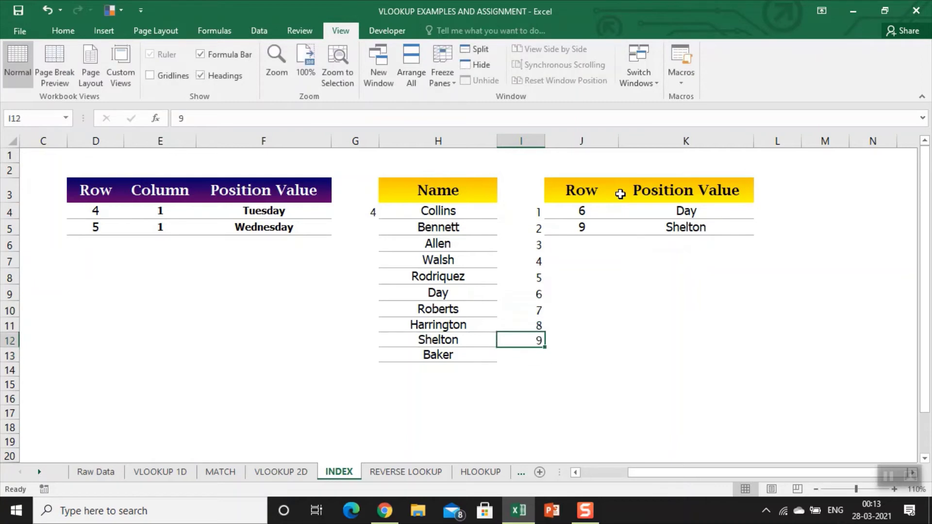
pyautogui.hotkey('ctrl', 'shift', 'Up')
pyautogui.press('Delete')
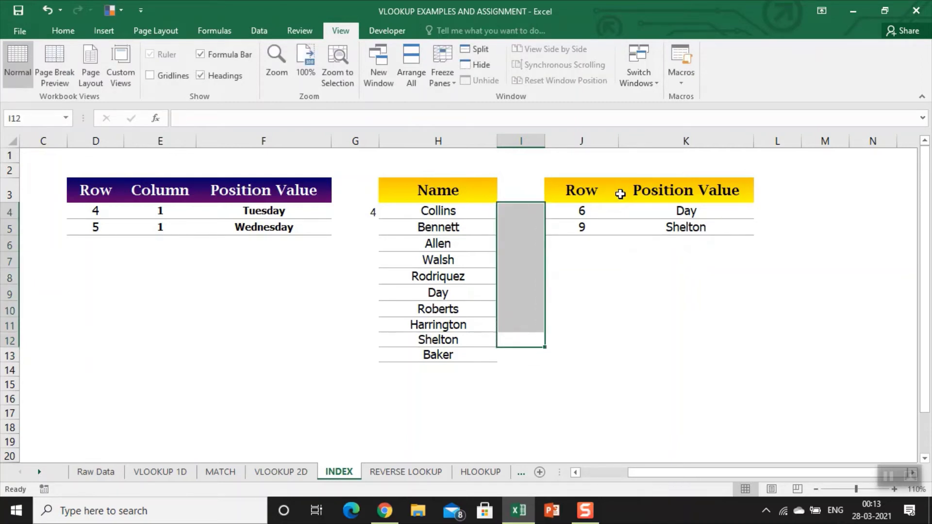
# Switch to the REVERSE LOOKUP sheet and select the Emp ID header in G1
pyautogui.hotkey('ctrl', 'pagedown')
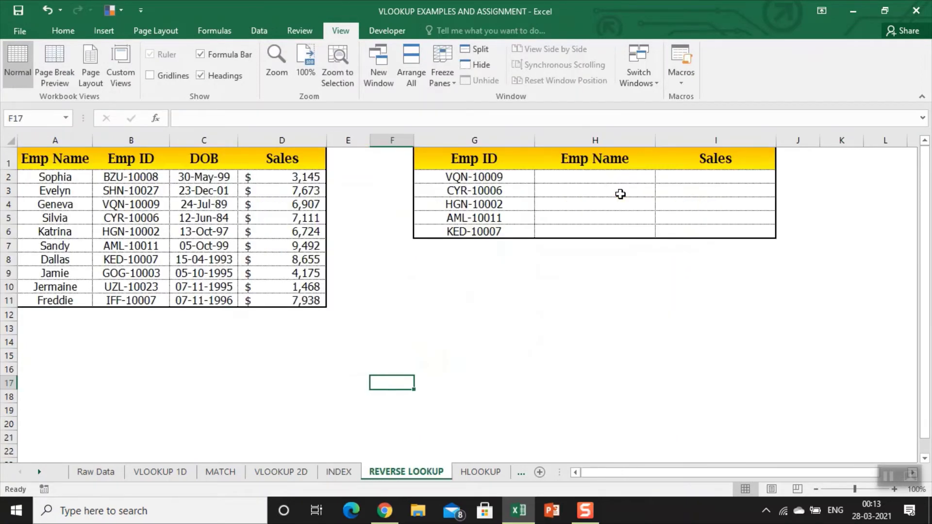
pyautogui.hotkey('ctrl', 'Up')
pyautogui.press('Right')
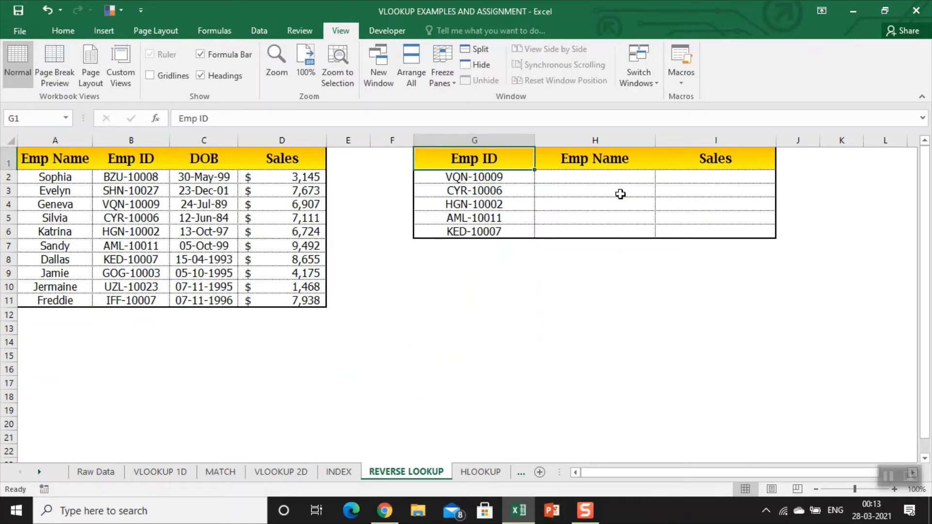
# Examine the source table's headers and its Emp ID and Emp Name columns to see their relative order
pyautogui.press('Left')
pyautogui.press('Left')
pyautogui.press('Left')
pyautogui.press('Left')
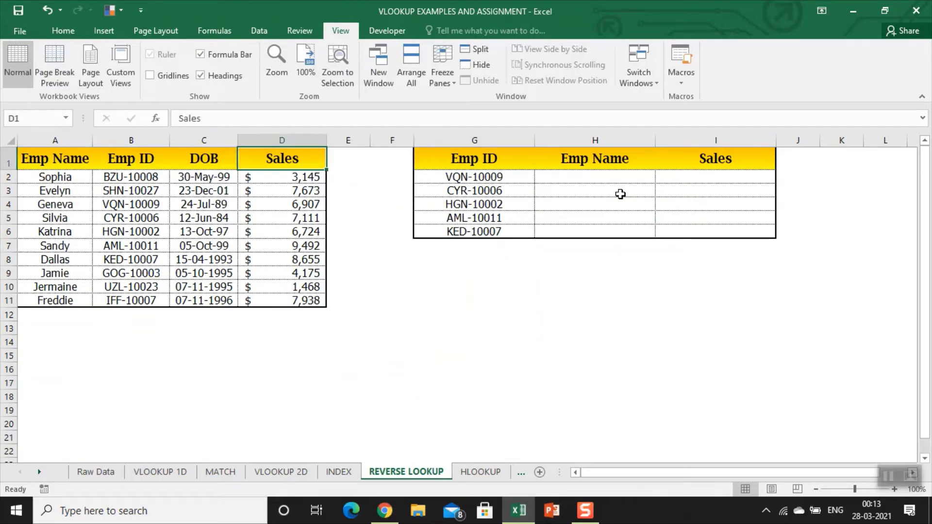
pyautogui.press('Left')
pyautogui.press('Left')
pyautogui.press('Right')
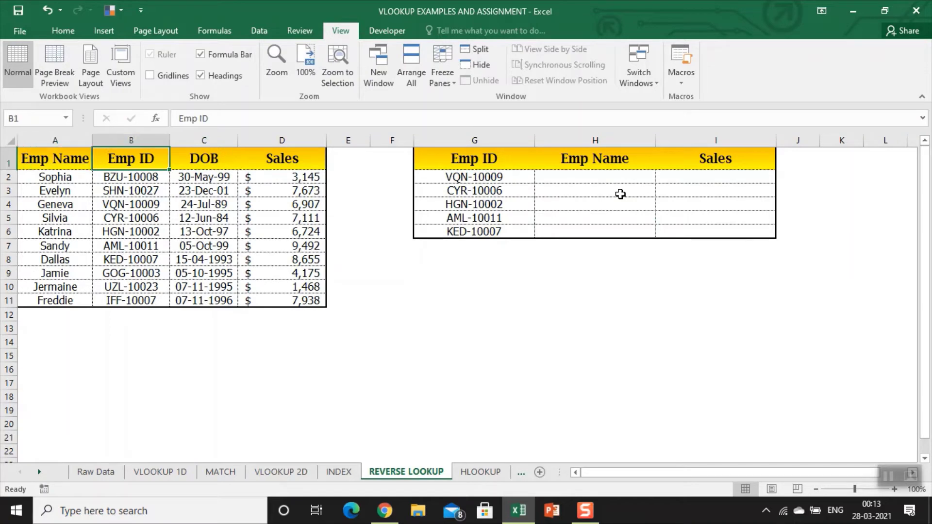
pyautogui.press('Left')
pyautogui.press('Right')
pyautogui.hotkey('ctrl', 'shift', 'Down')
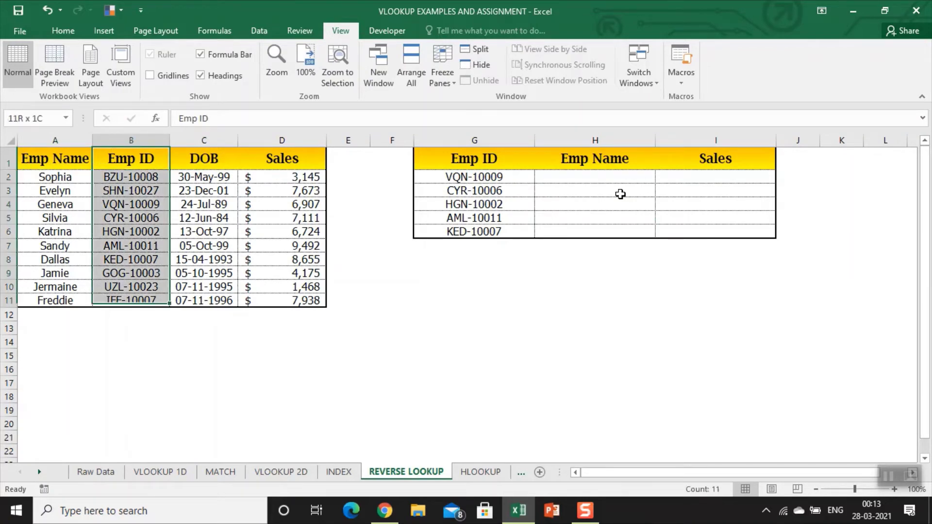
pyautogui.press('Left')
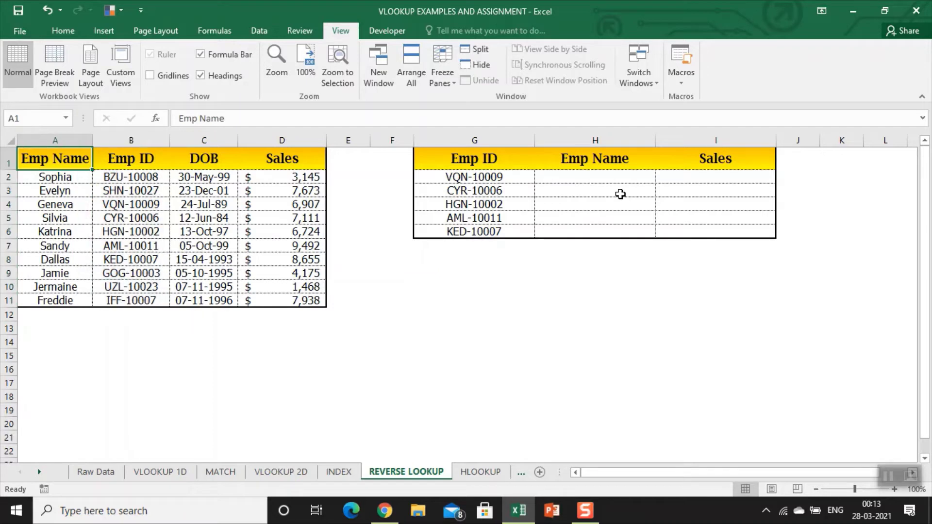
pyautogui.hotkey('ctrl', 'shift', 'Down')
# Start an INDEX formula in H2, the first empty cell under Emp Name in the lookup table
pyautogui.press('Right')
pyautogui.press('Right')
pyautogui.press('Right')
pyautogui.press('Right')
pyautogui.press('Right')
pyautogui.press('Right')
pyautogui.press('Right')
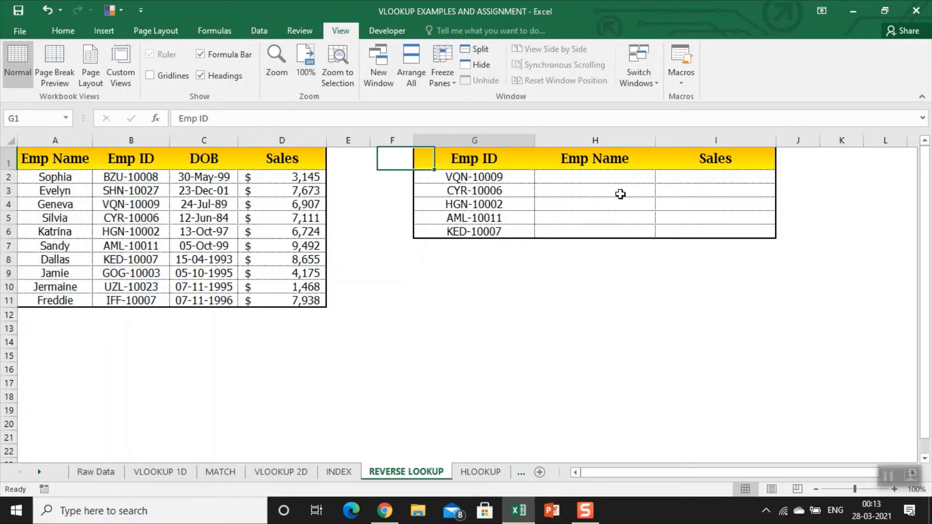
pyautogui.press('Down')
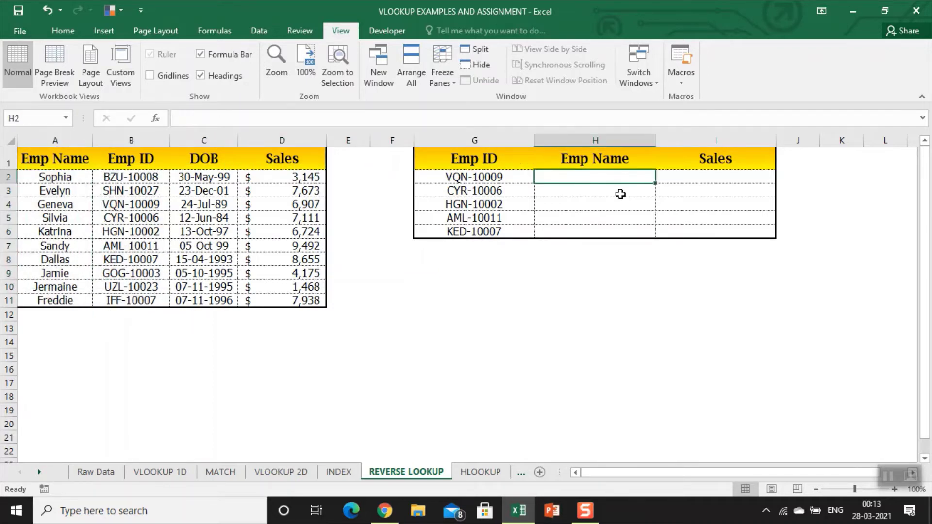
pyautogui.write('=INDEX(')
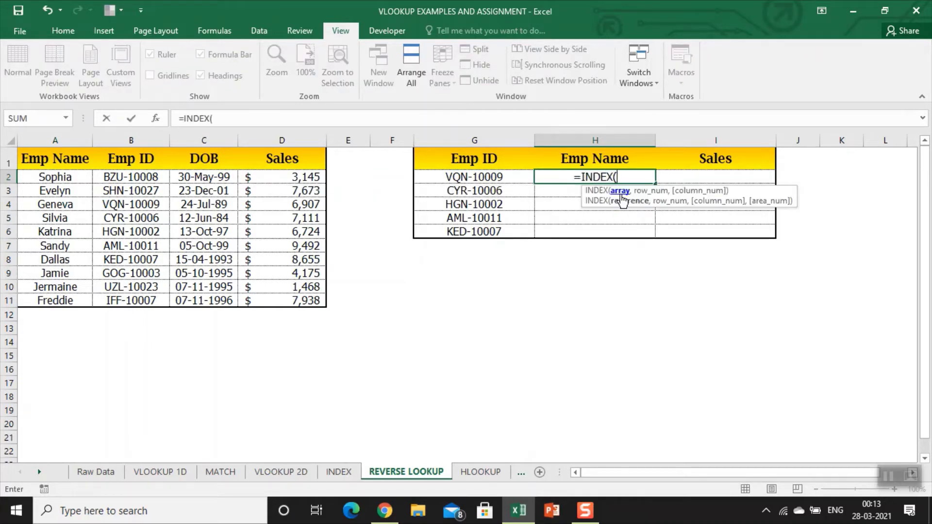
# Complete the INDEX formula in H2 with $A$1:$D$11 as the array, row number 1 and column number 1
pyautogui.press('Left')
pyautogui.press('Left')
pyautogui.press('Left')
pyautogui.press('Left')
pyautogui.press('Left')
pyautogui.press('Left')
pyautogui.press('Left')
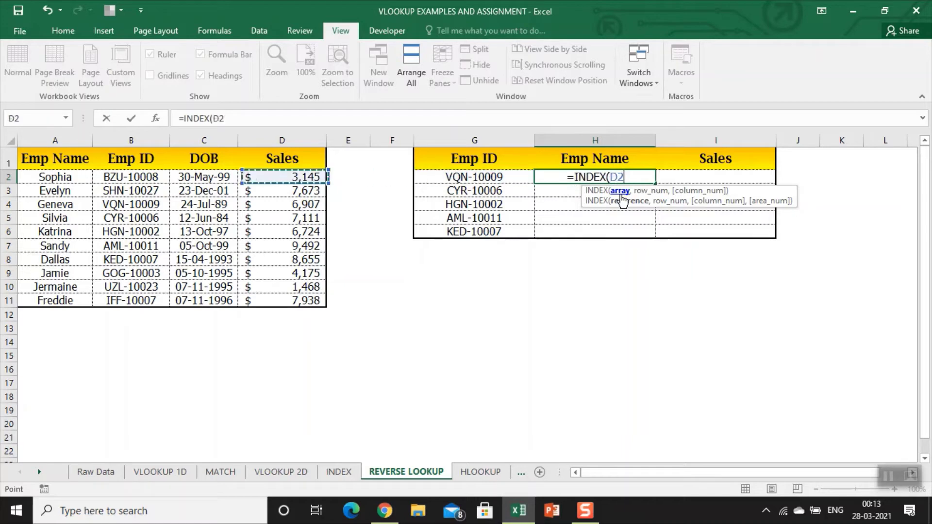
pyautogui.press('Up')
pyautogui.hotkey('ctrl', 'shift', 'Right')
pyautogui.hotkey('ctrl', 'shift', 'Down')
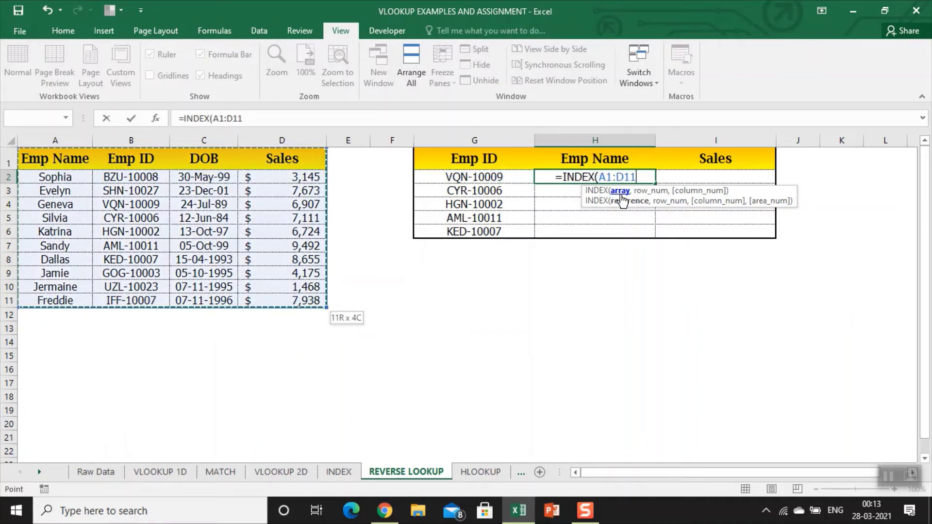
pyautogui.press('F4')
pyautogui.write(',1,1')
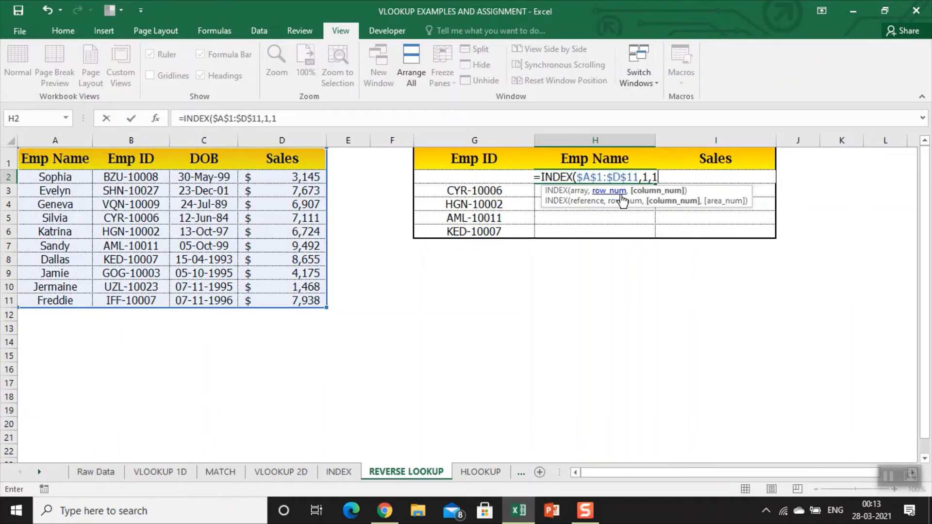
pyautogui.press('Return')
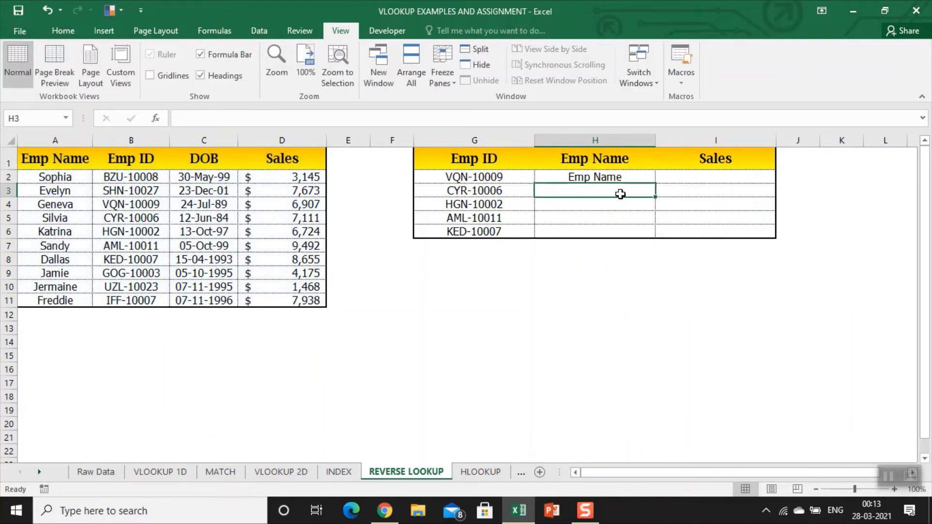
# Start a MATCH formula in H3 with the Emp Name header H$1 as the lookup value, locking only its row
pyautogui.press('Down')
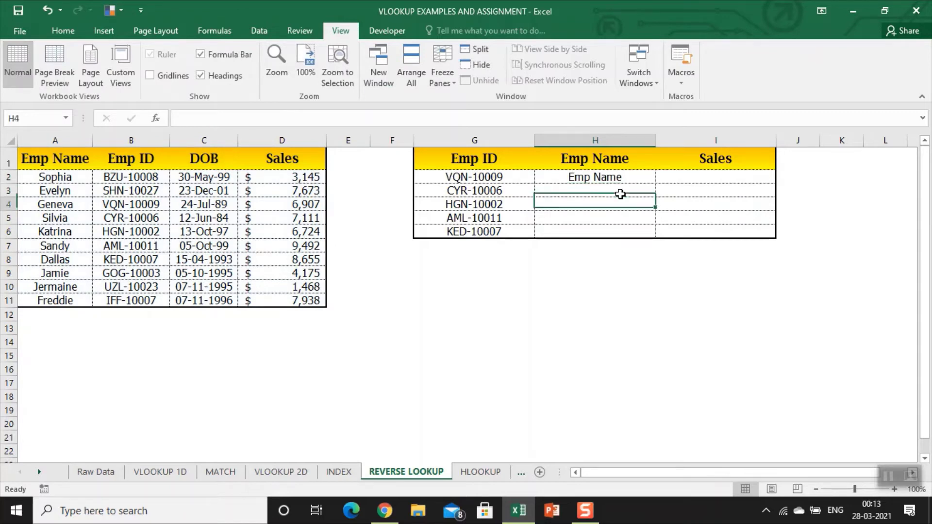
pyautogui.press('Up')
pyautogui.press('Up')
pyautogui.press('Up')
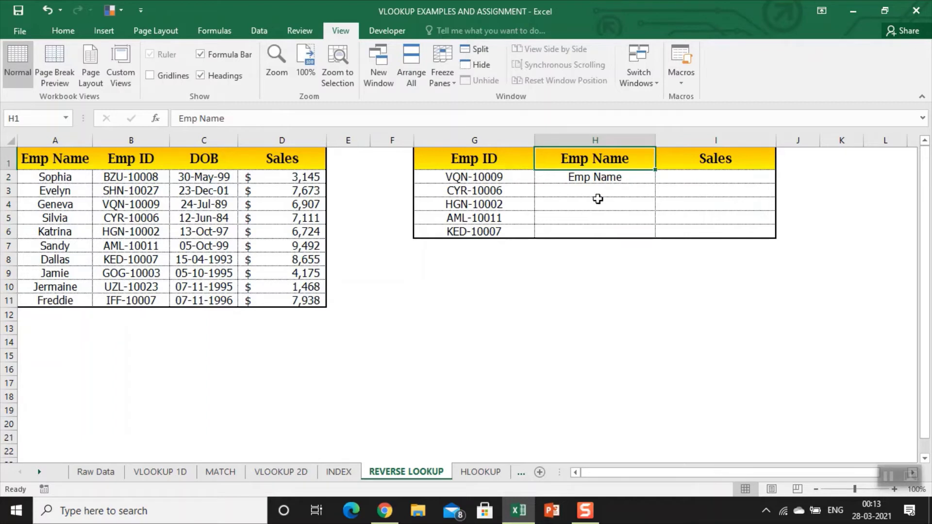
pyautogui.click(592, 194)
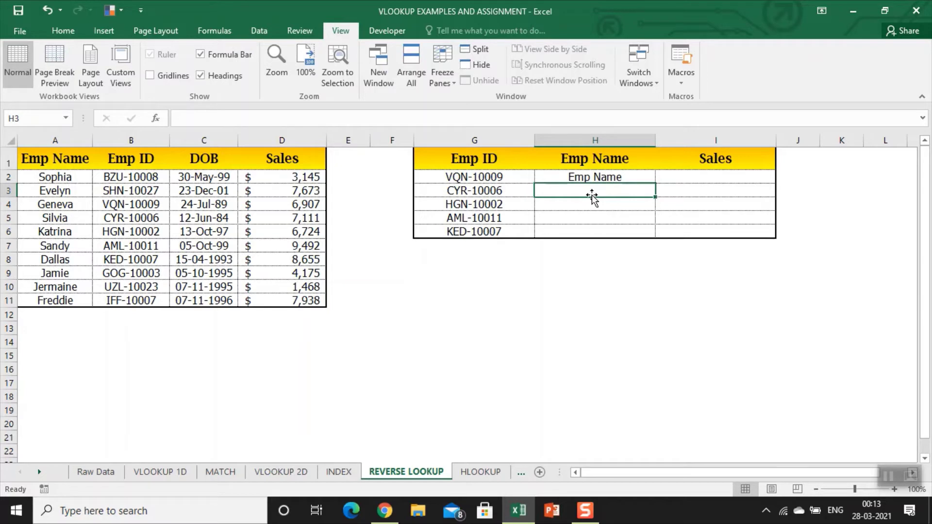
pyautogui.write('=matc')
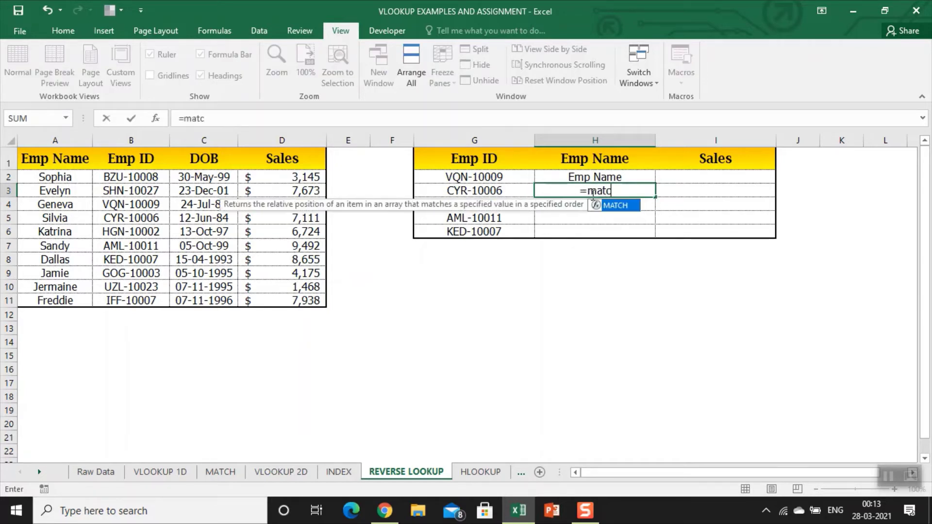
pyautogui.press('Tab')
pyautogui.press('Up')
pyautogui.press('Up')
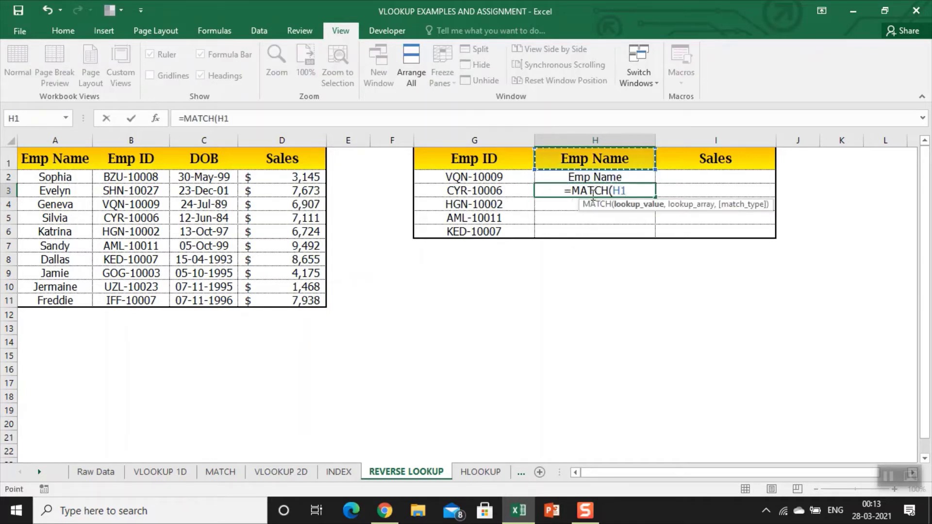
pyautogui.press('F4')
pyautogui.press('F4')
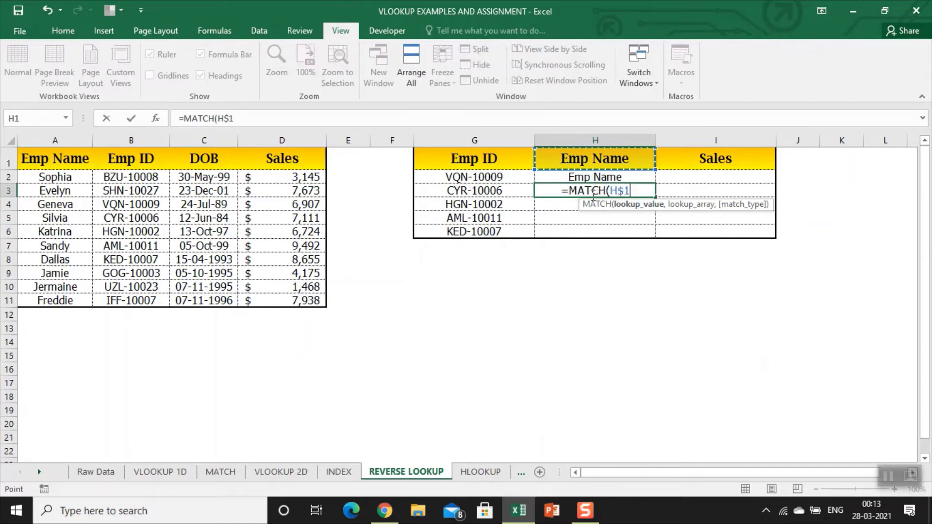
# Complete the MATCH formula in H3 with the header row $A$1:$D$1 as the lookup array and match type 0
pyautogui.write(',')
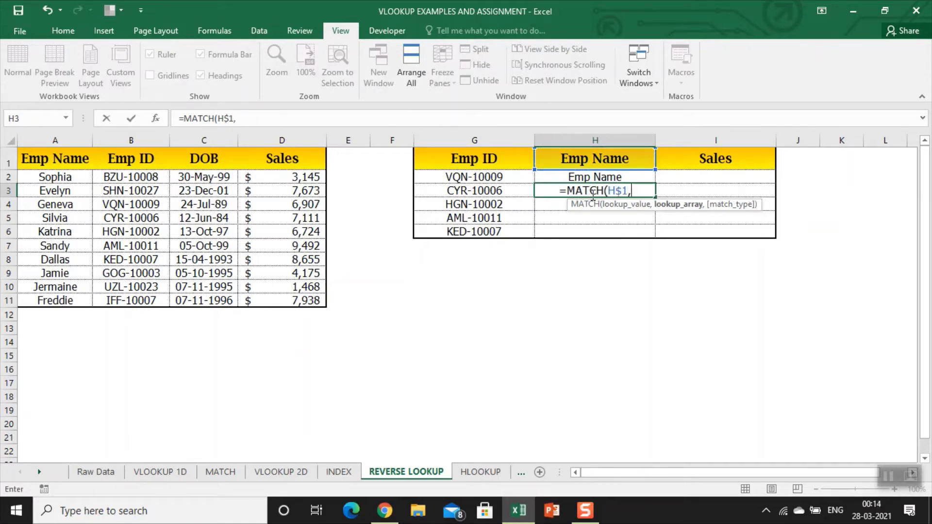
pyautogui.press('Left')
pyautogui.press('Left')
pyautogui.press('Left')
pyautogui.press('Left')
pyautogui.press('Left')
pyautogui.press('Left')
pyautogui.press('Left')
pyautogui.press('Up')
pyautogui.press('Up')
pyautogui.hotkey('ctrl', 'shift', 'Right')
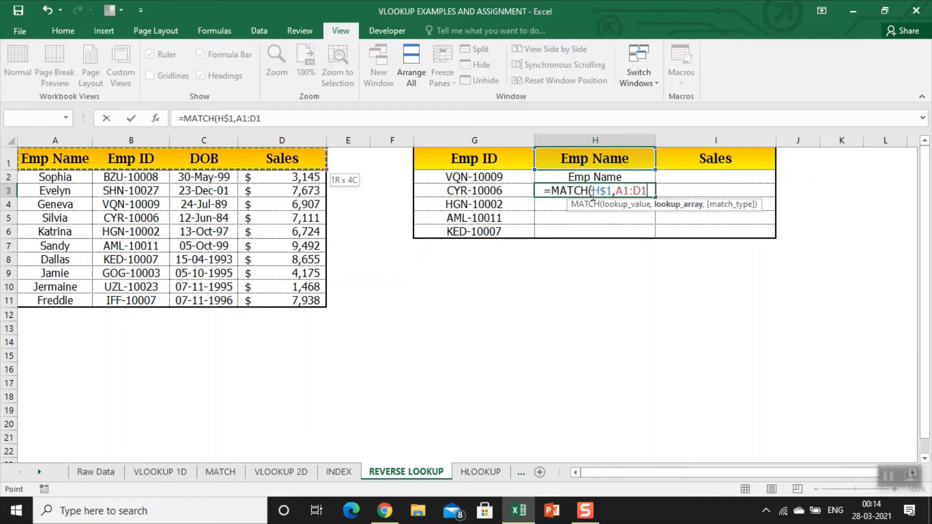
pyautogui.press('F4')
pyautogui.write(',')
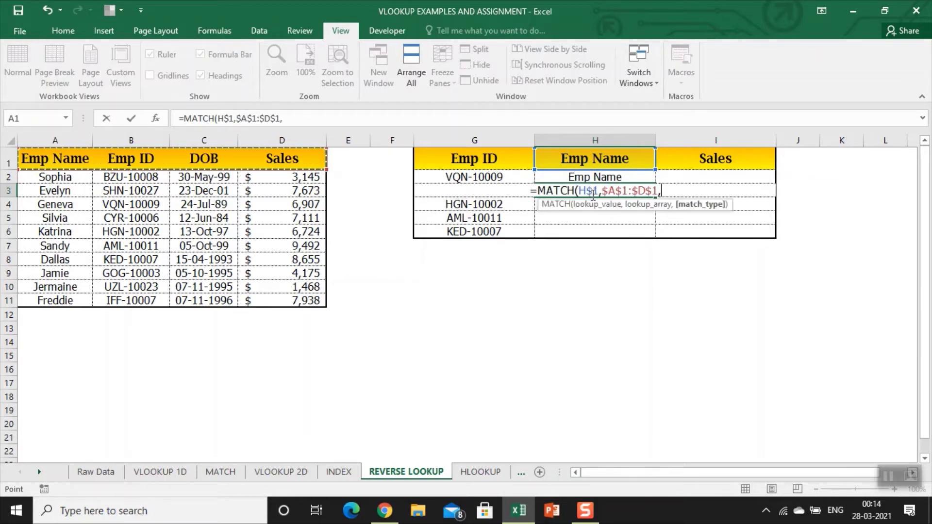
pyautogui.write('0)')
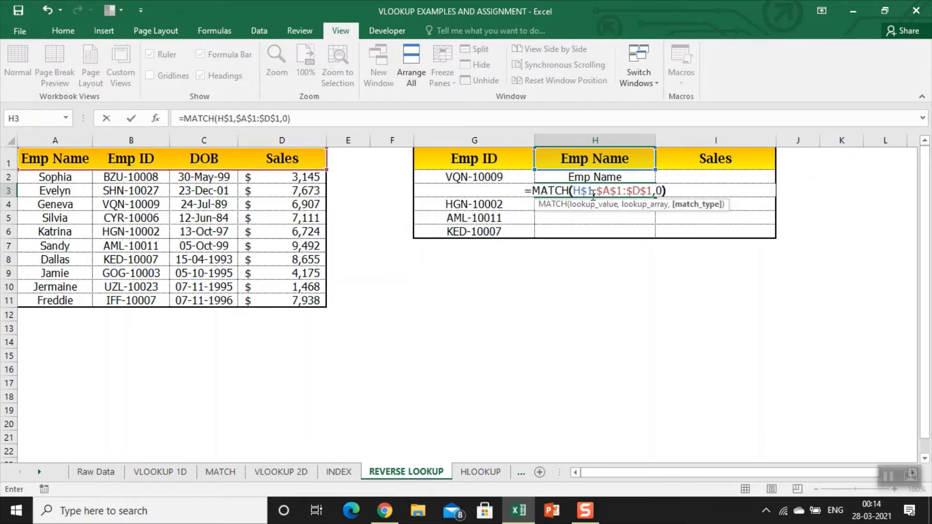
pyautogui.press('Return')
pyautogui.press('Up')
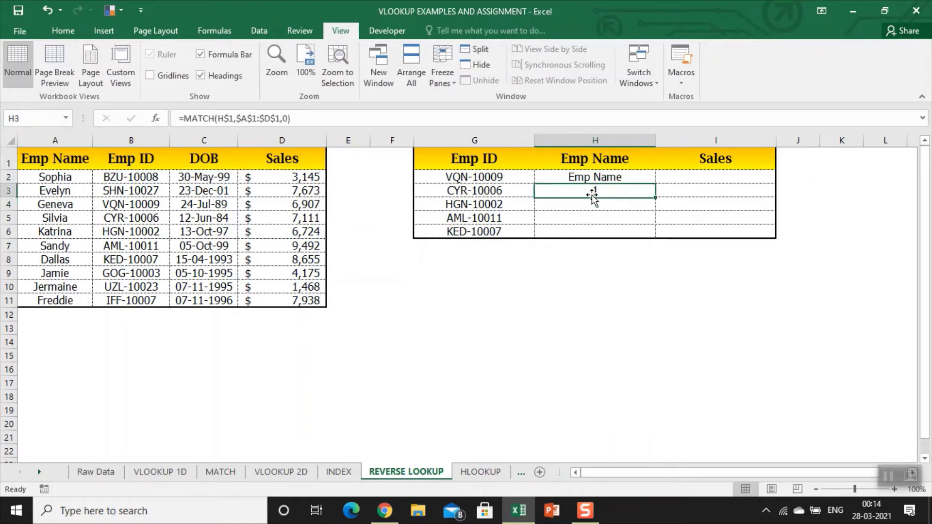
pyautogui.press('Left')
pyautogui.press('Right')
pyautogui.press('Up')
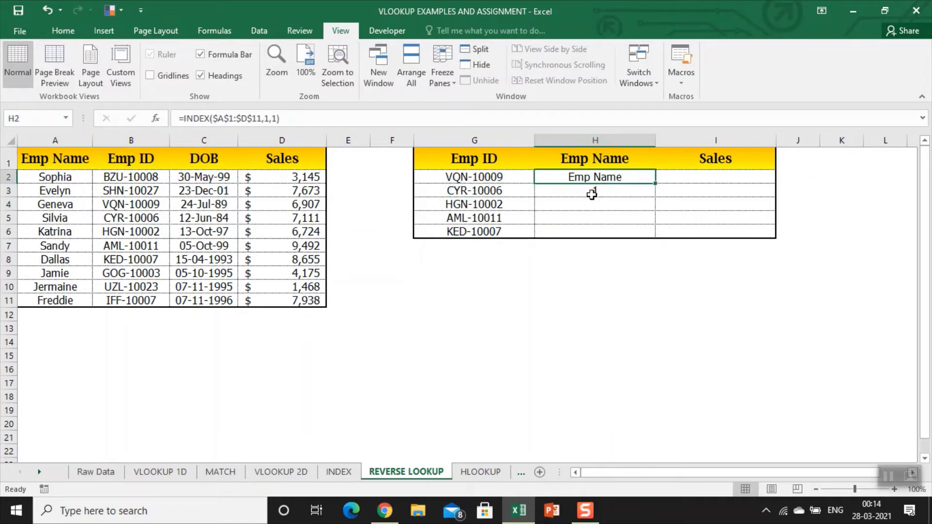
pyautogui.press('Down')
pyautogui.press('Down')
pyautogui.press('Down')
pyautogui.write('=ind')
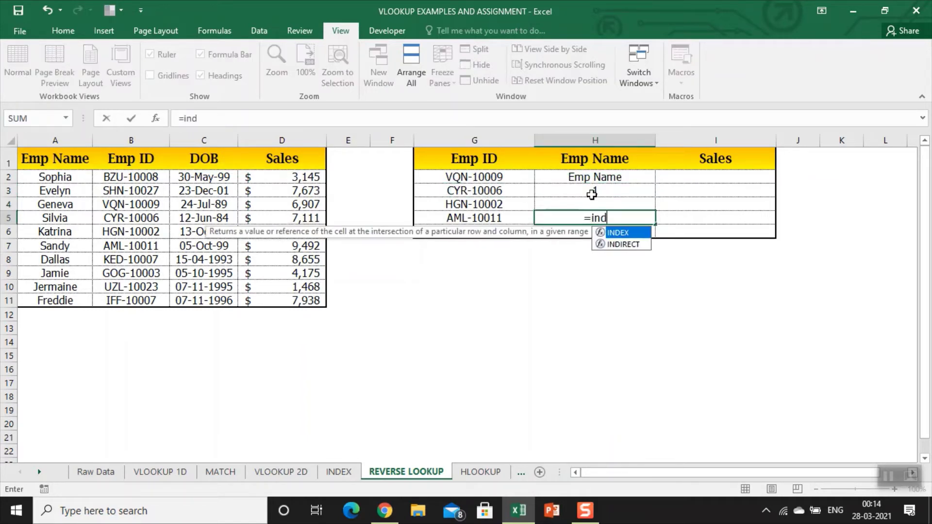
pyautogui.press('Tab')
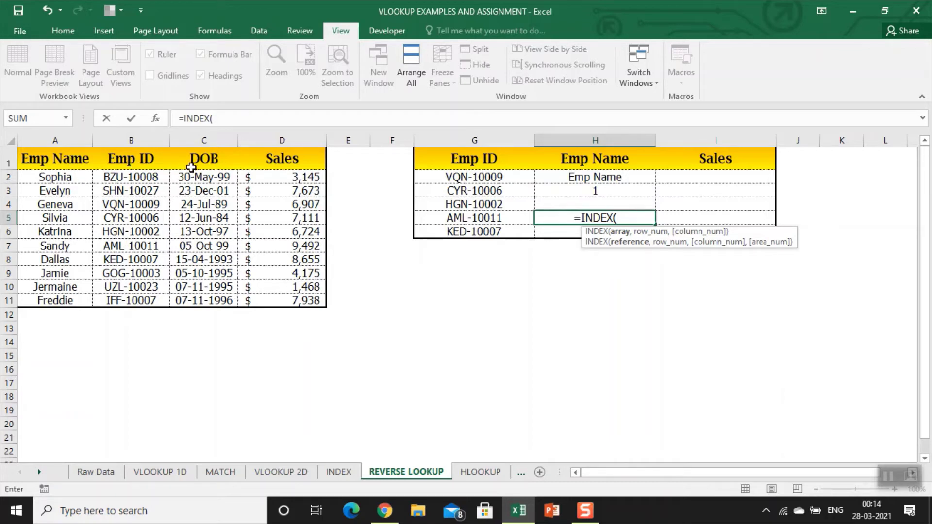
pyautogui.press('Escape')
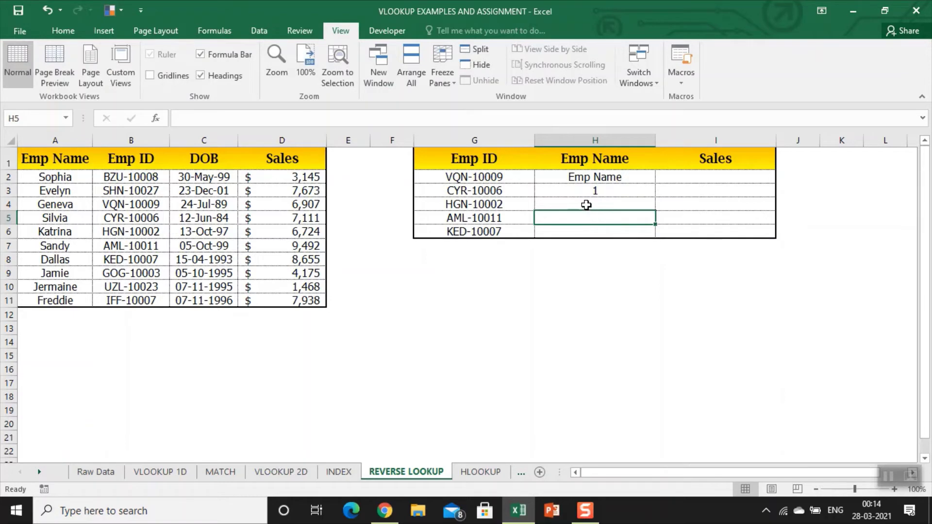
# Start a MATCH formula in H4 with the employee ID in $G4 as the lookup value, locking only its column
pyautogui.click(601, 204)
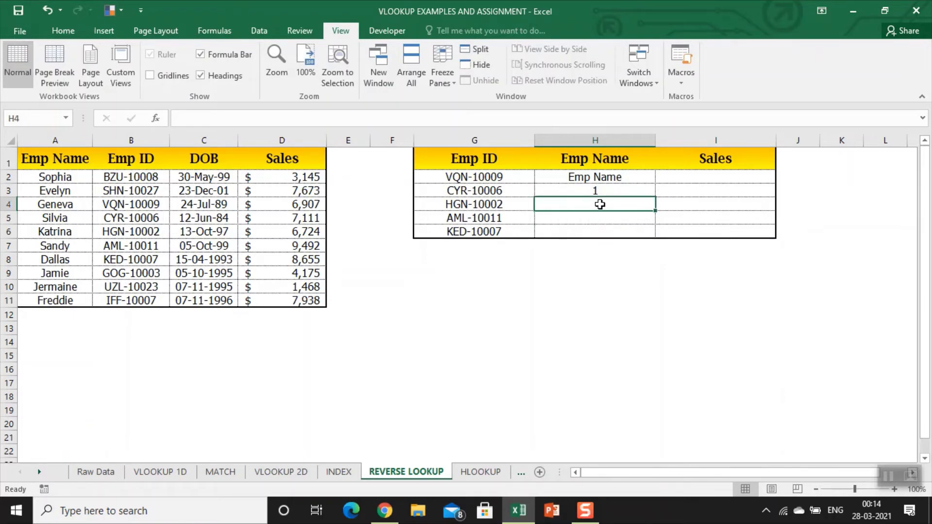
pyautogui.write('=mat')
pyautogui.press('Tab')
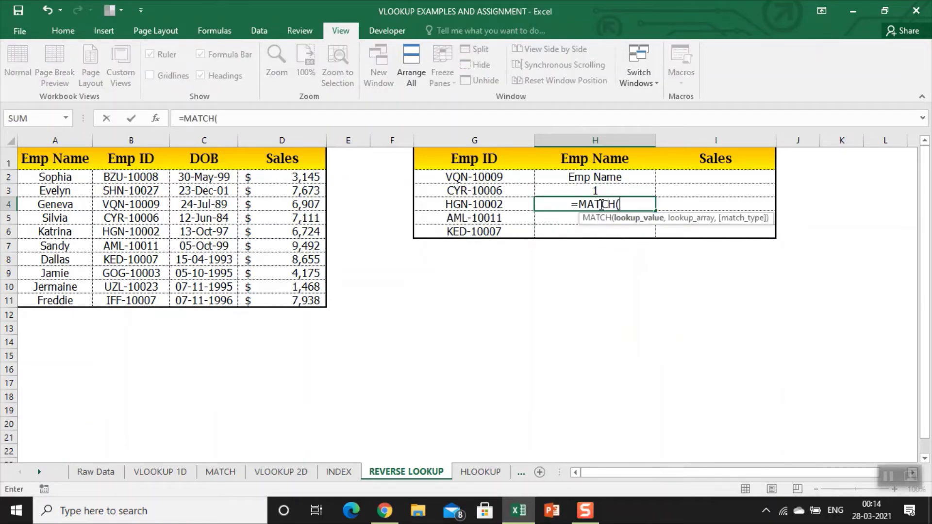
pyautogui.press('Left')
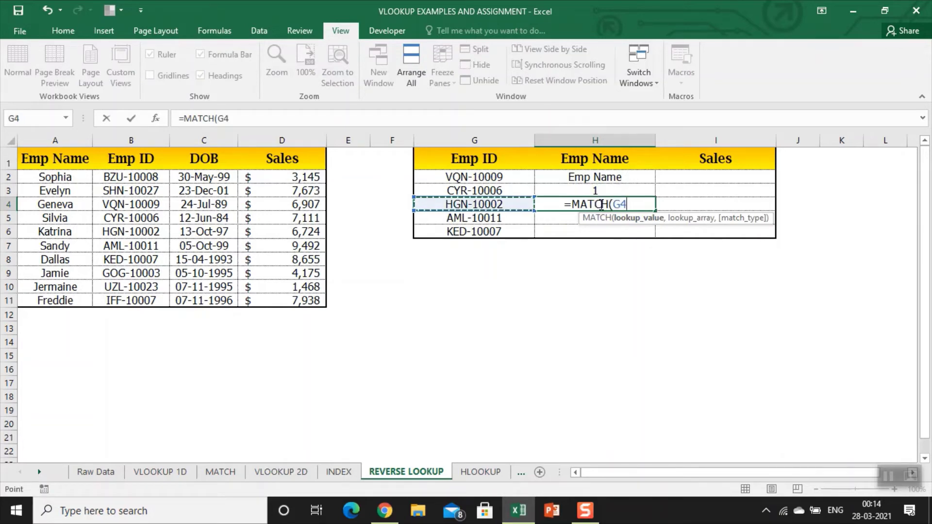
pyautogui.press('F4')
pyautogui.press('F4')
pyautogui.press('F4')
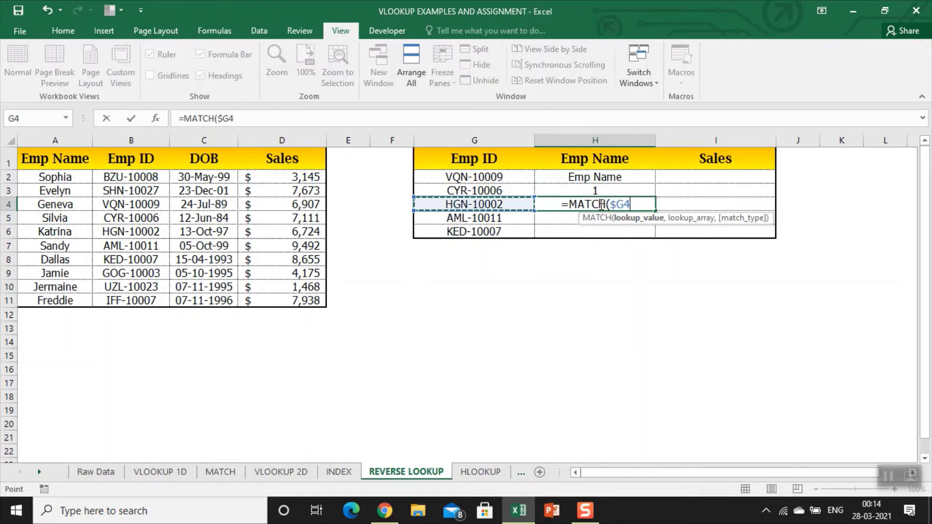
# Complete the MATCH formula in H4 with the Emp ID column $B$1:$B$11 as the lookup array and match type 0
pyautogui.write(',')
pyautogui.press('Left')
pyautogui.hotkey('ctrl', 'Left')
pyautogui.hotkey('ctrl', 'Left')
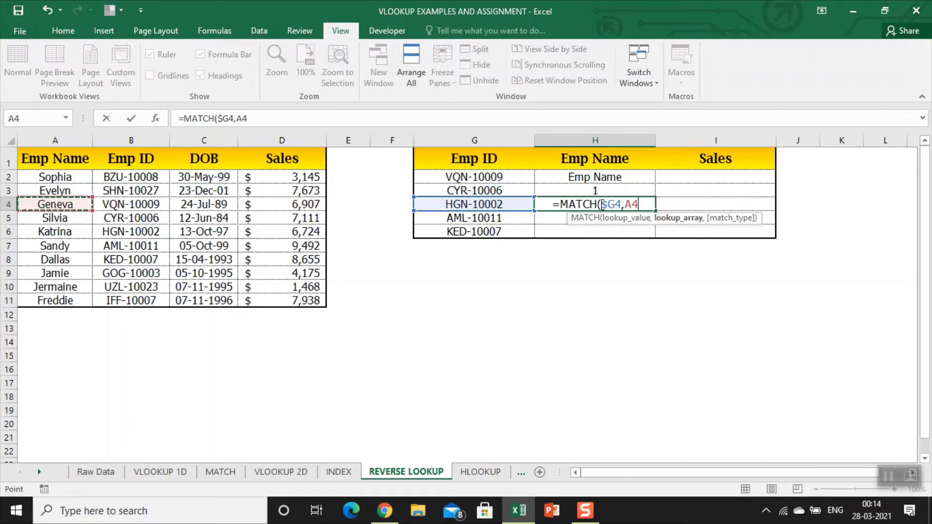
pyautogui.hotkey('ctrl', 'Up')
pyautogui.press('Right')
pyautogui.hotkey('ctrl', 'shift', 'Down')
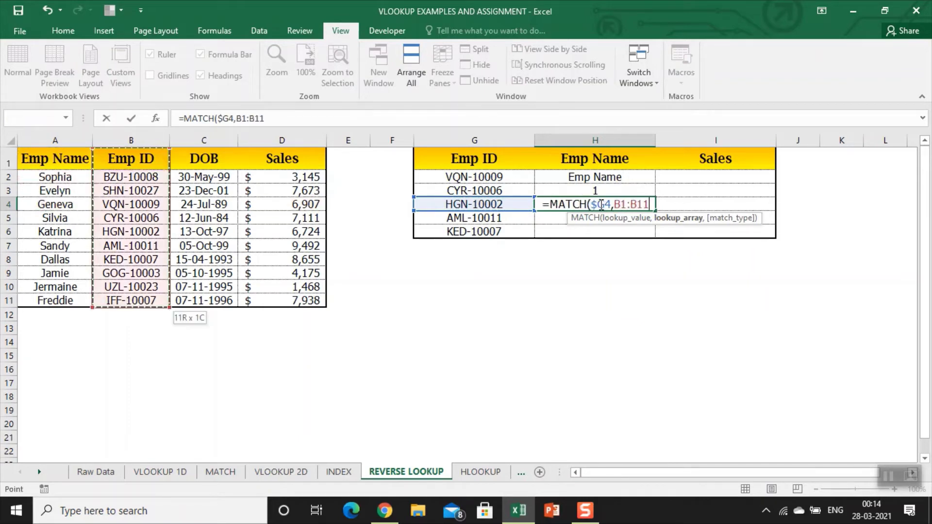
pyautogui.press('F4')
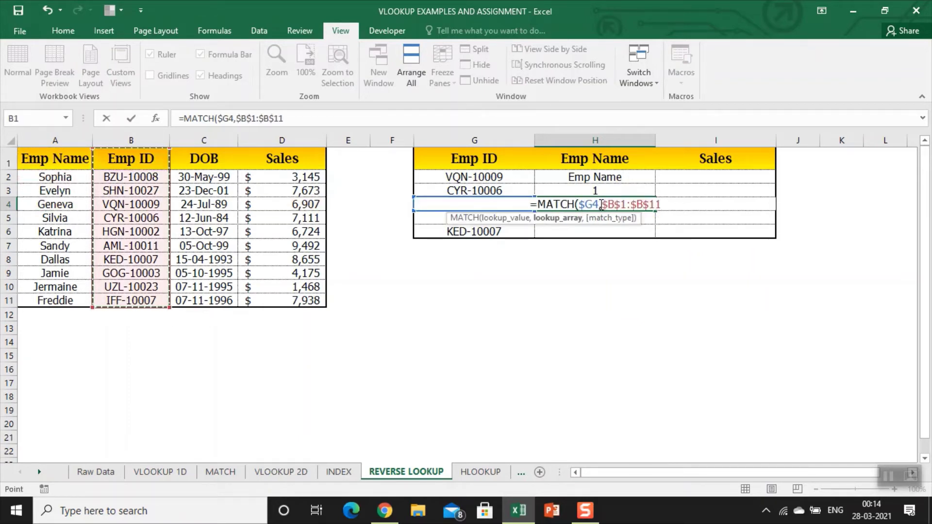
pyautogui.write(',0')
pyautogui.press('Return')
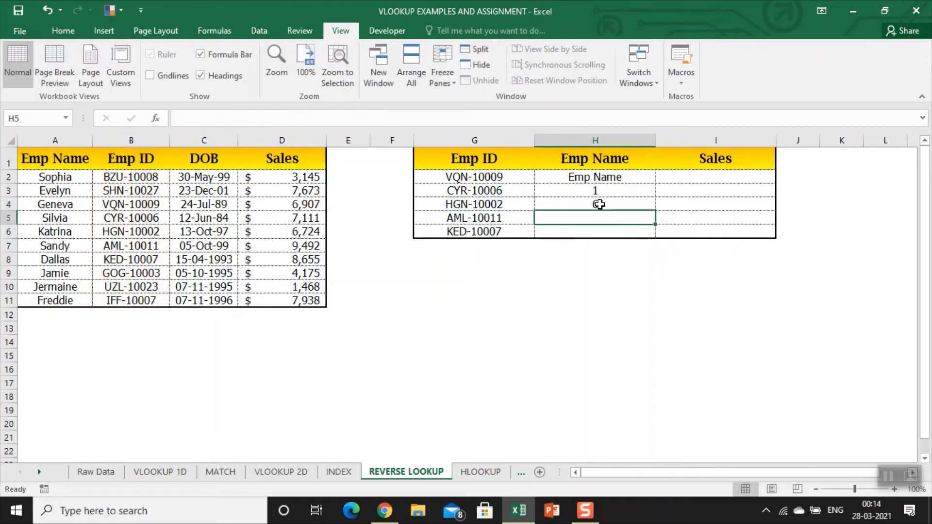
# Return to the INDEX formula in H2
pyautogui.press('Up')
pyautogui.press('Up')
pyautogui.press('Up')
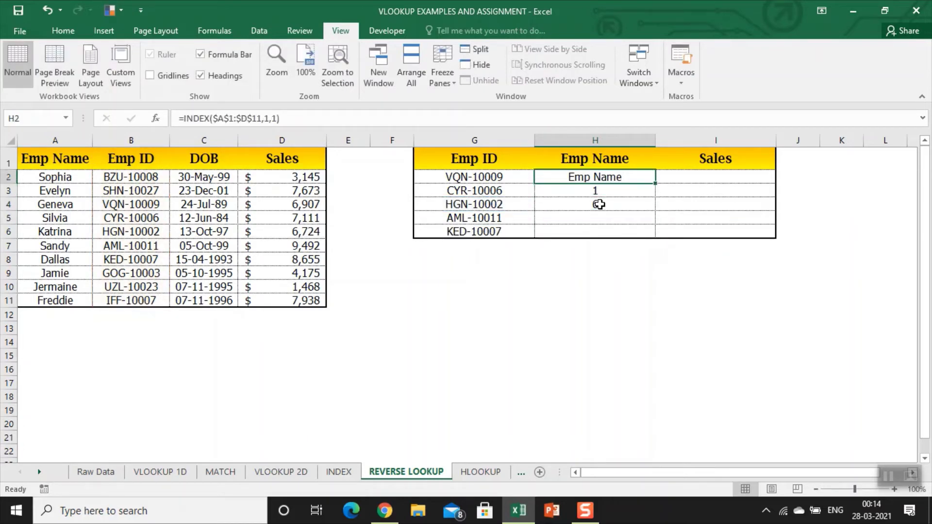
pyautogui.click(266, 121)
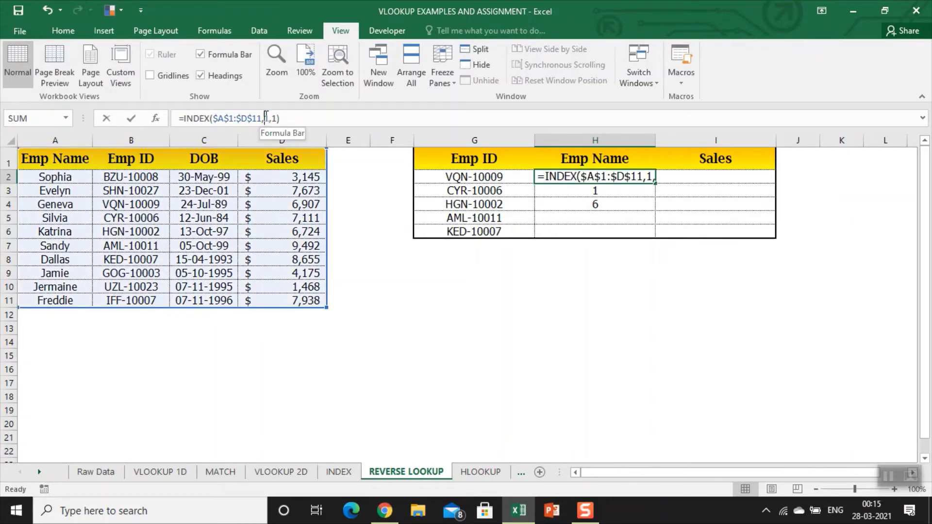
pyautogui.click(570, 206)
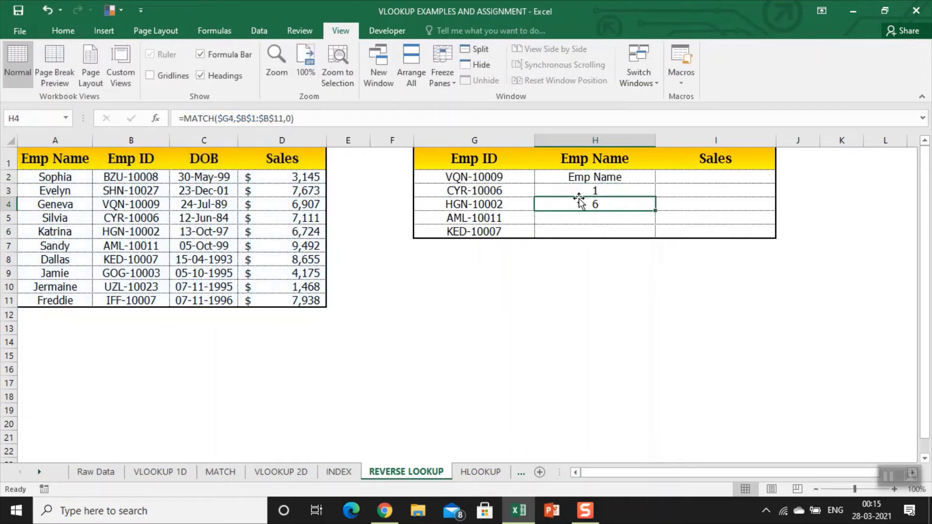
pyautogui.moveTo(310, 118); pyautogui.dragTo(196, 119)
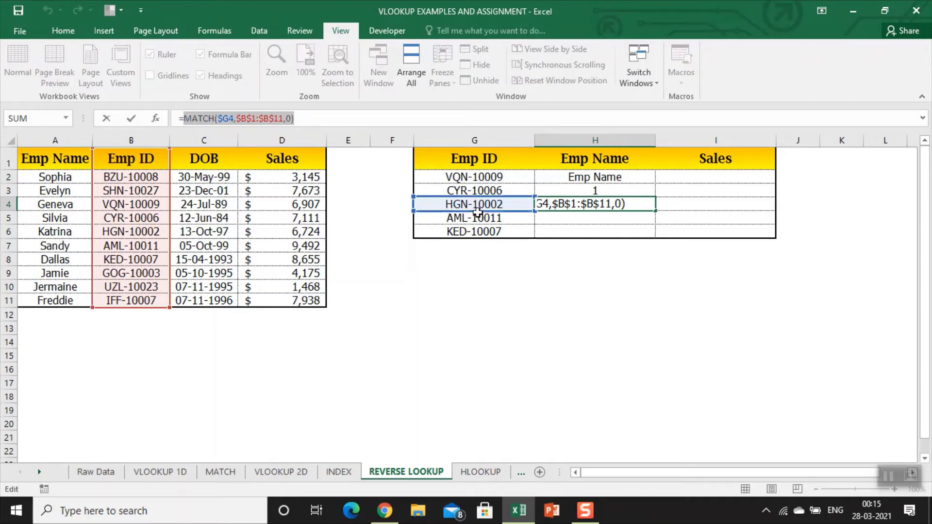
pyautogui.press('Escape')
pyautogui.click(573, 179)
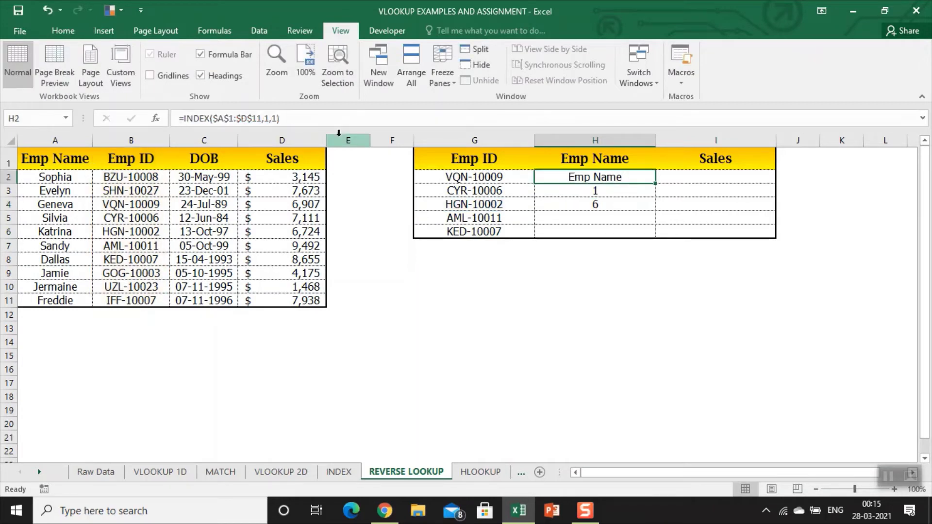
pyautogui.click(270, 118)
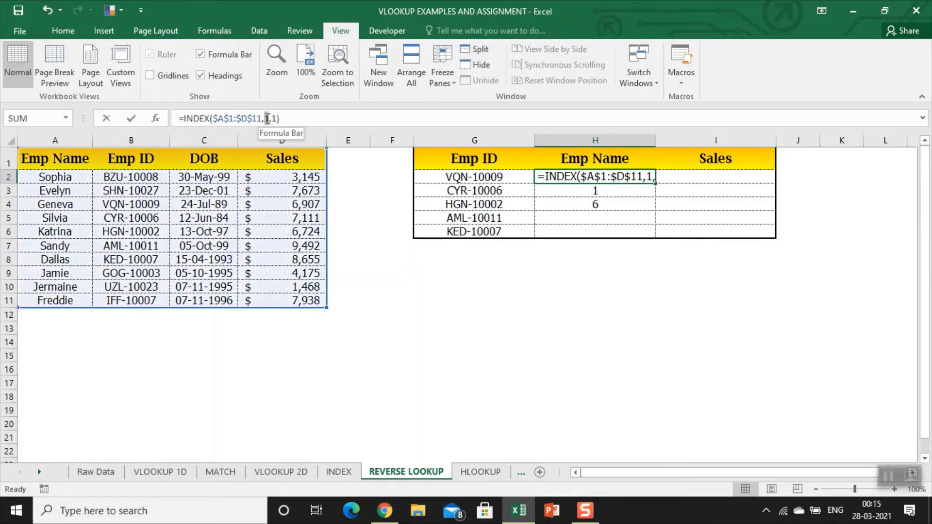
pyautogui.write('MATCH($G4,$B$1:$B$11,0)')
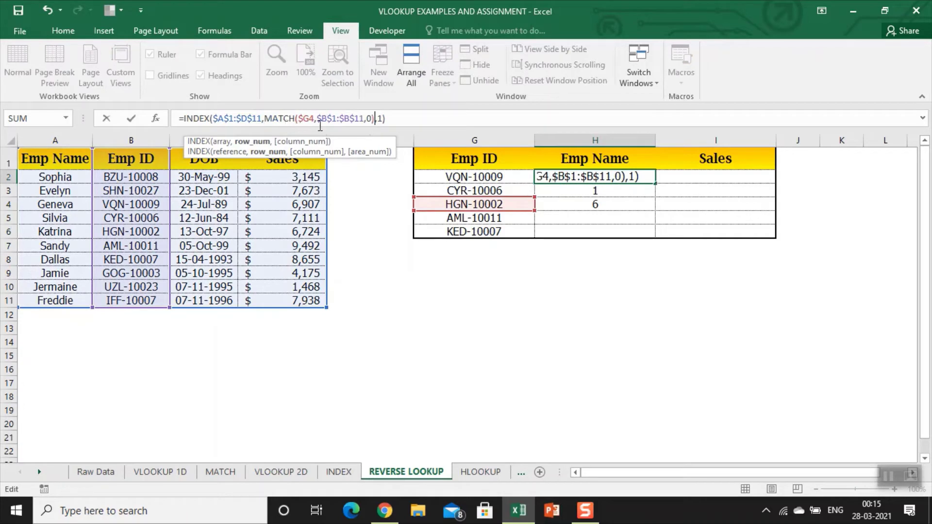
pyautogui.doubleClick(379, 119)
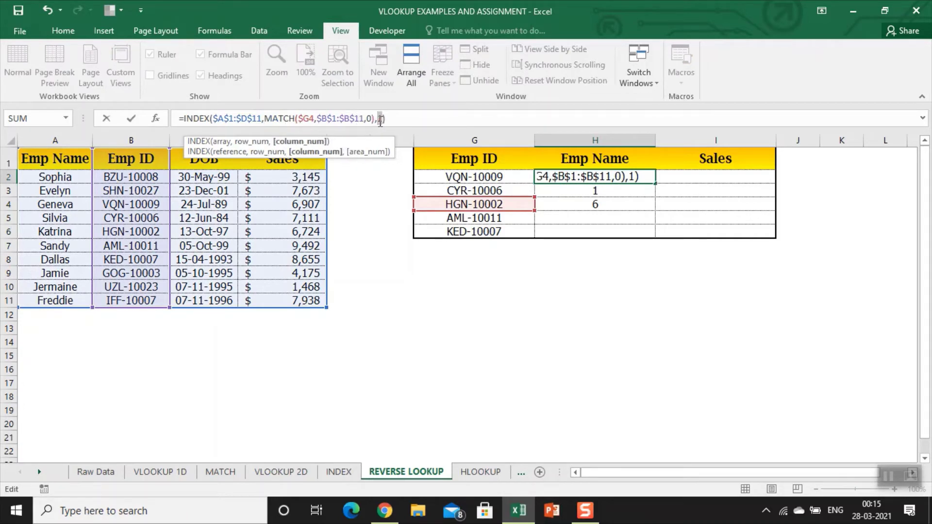
pyautogui.press('Escape')
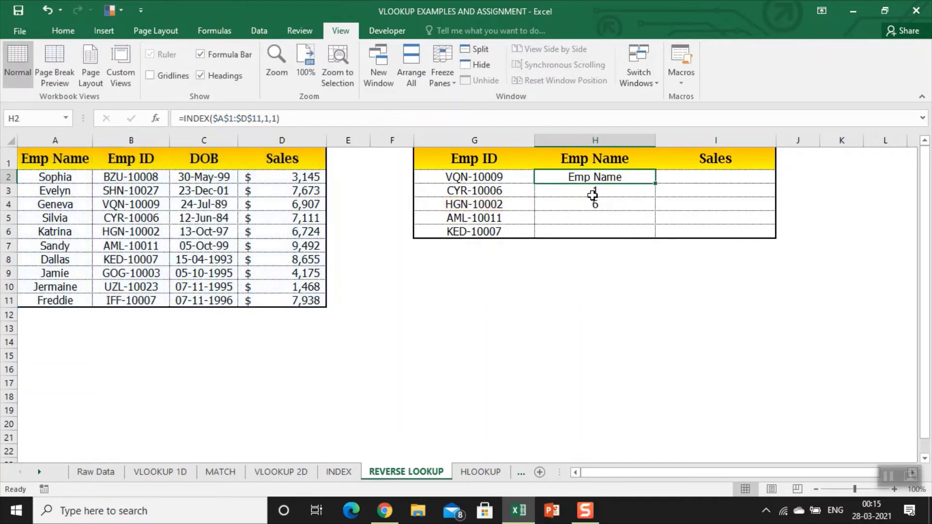
# Copy the text of the MATCH formula in H4 without its equals sign, leaving the cell's formula intact
pyautogui.click(599, 214)
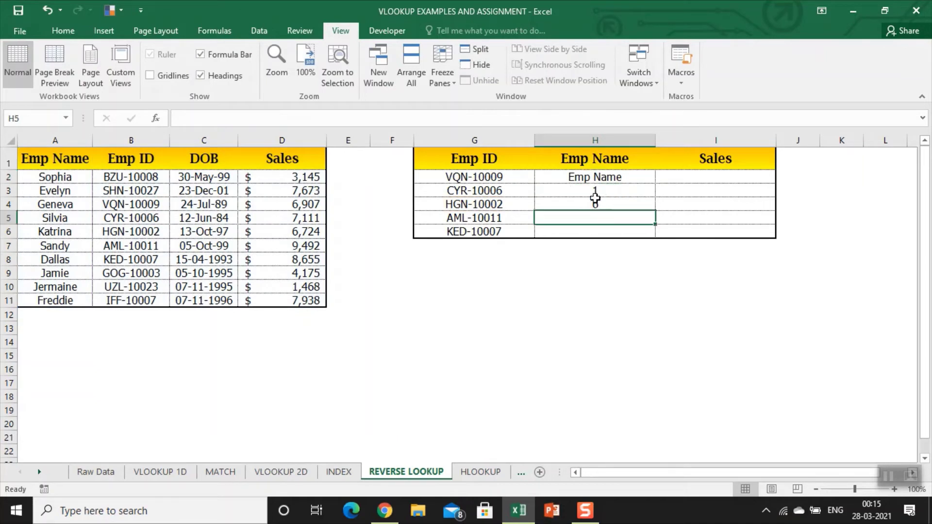
pyautogui.doubleClick(595, 199)
pyautogui.click(596, 202)
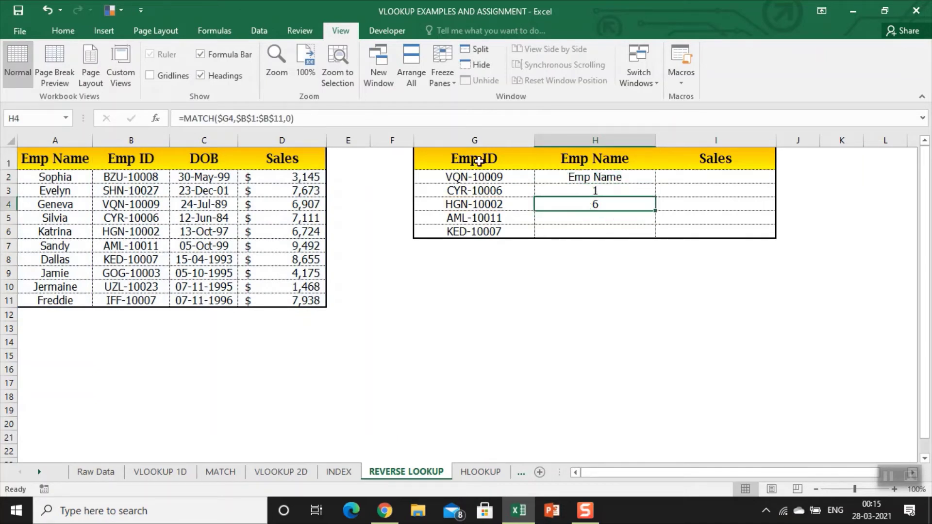
pyautogui.moveTo(322, 127); pyautogui.dragTo(179, 113)
pyautogui.hotkey('ctrl', 'c')
pyautogui.press('Escape')
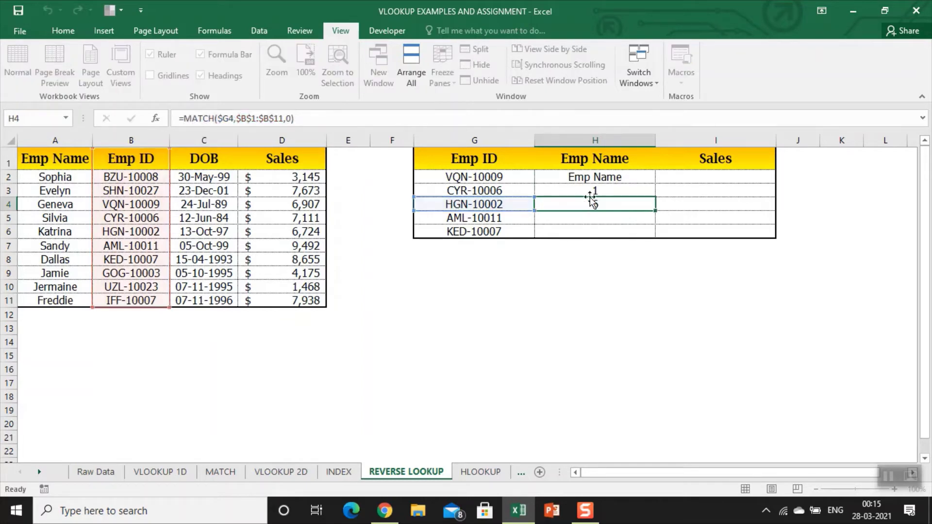
# Replace the row number 1 in H2's INDEX formula with the copied MATCH($G4,$B$1:$B$11,0), keeping the comma after $A$1:$D$11
pyautogui.click(553, 178)
pyautogui.click(269, 119)
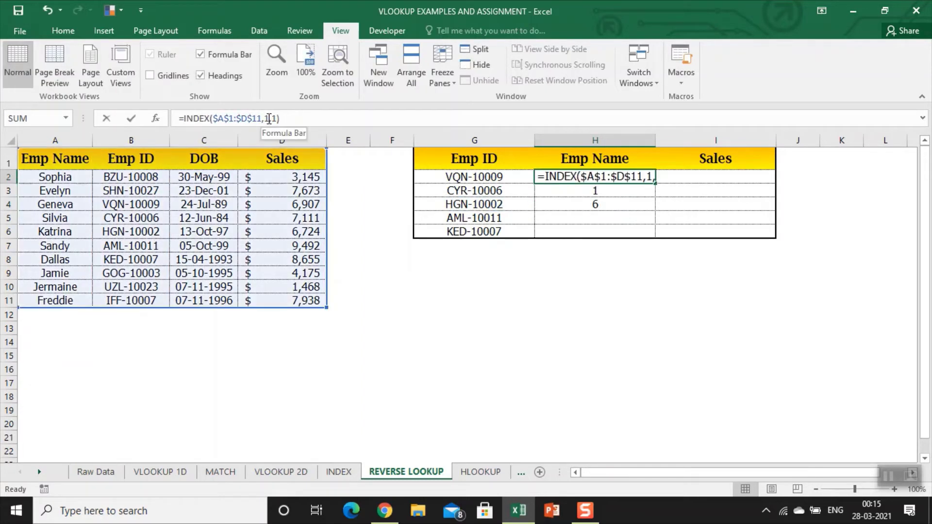
pyautogui.hotkey('ctrl', 'v')
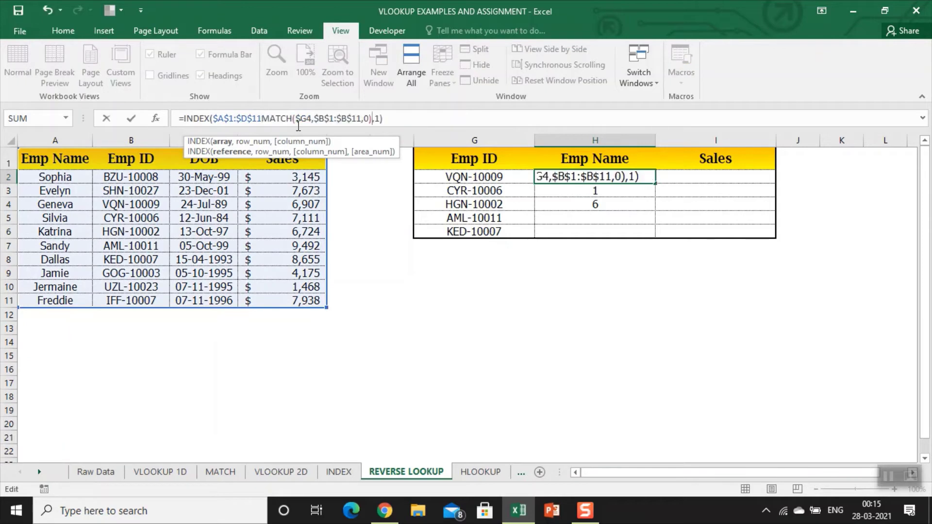
pyautogui.write(',')
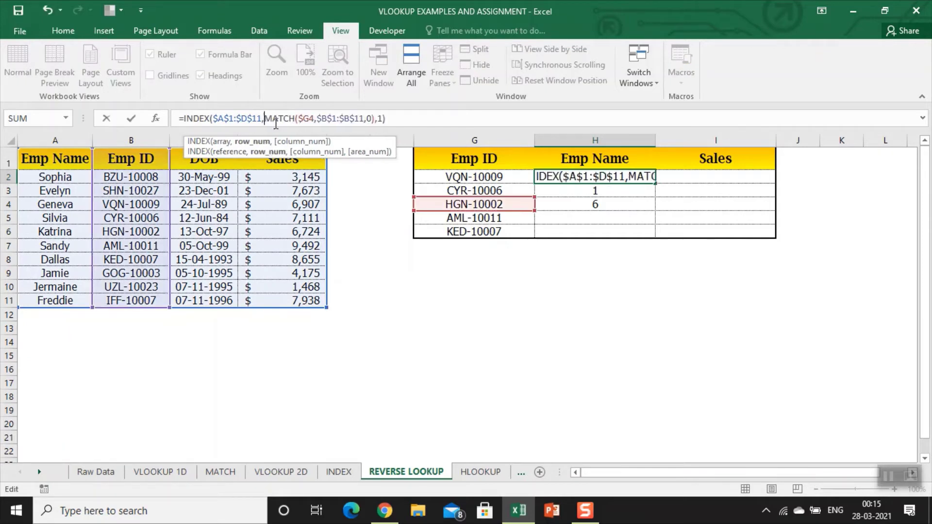
pyautogui.click(222, 141)
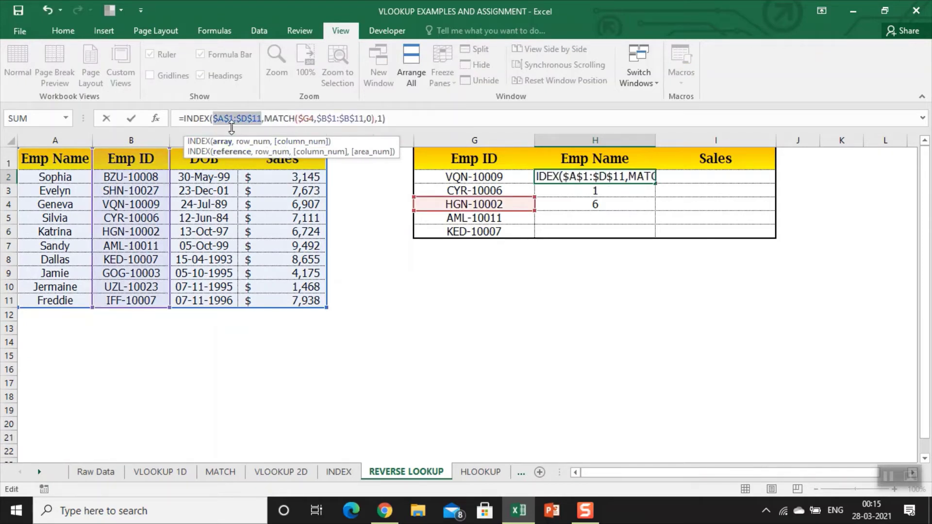
pyautogui.click(251, 142)
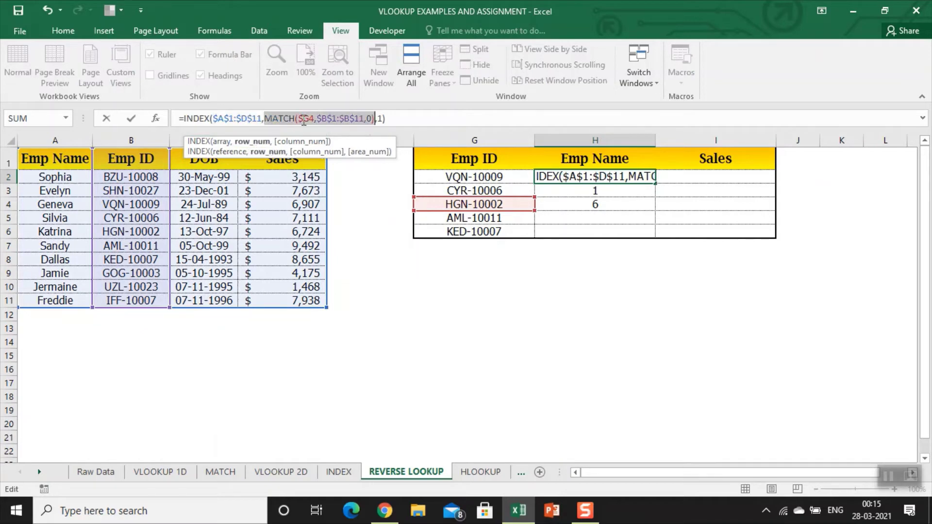
pyautogui.click(300, 141)
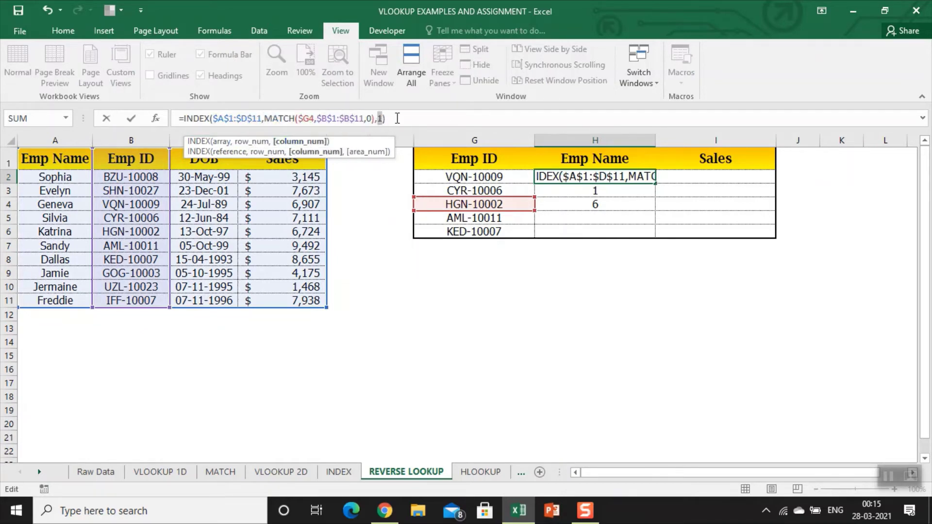
pyautogui.press('Return')
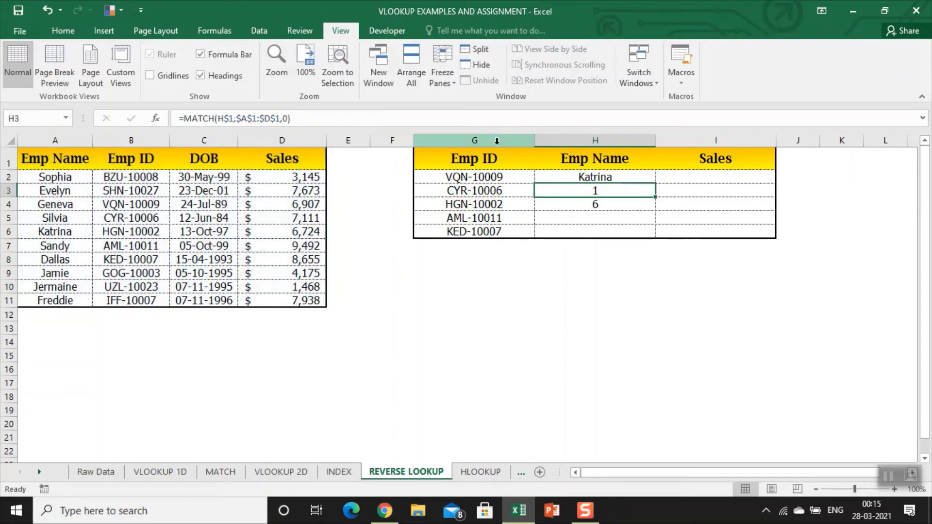
# Copy the text of the MATCH formula in H3 without its equals sign, leaving the cell's formula intact
pyautogui.click(589, 205)
pyautogui.click(590, 193)
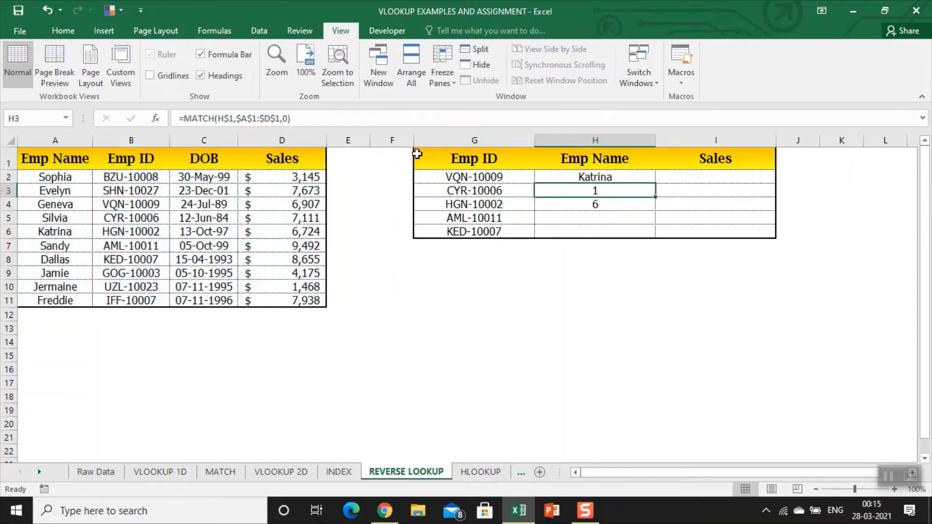
pyautogui.moveTo(310, 120); pyautogui.dragTo(187, 119)
pyautogui.hotkey('ctrl', 'c')
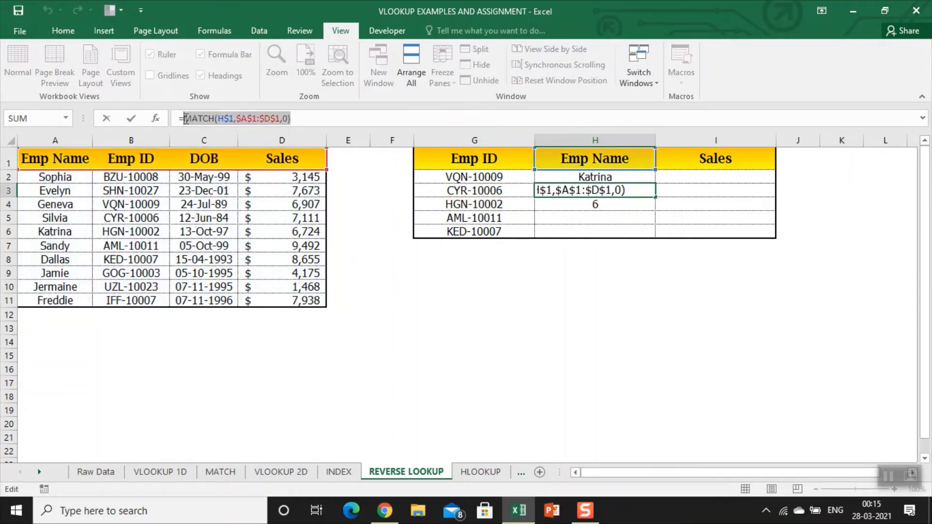
pyautogui.press('Escape')
# Replace the column number 1 in H2's INDEX formula with the copied MATCH(H$1,$A$1:$D$1,0)
pyautogui.click(605, 178)
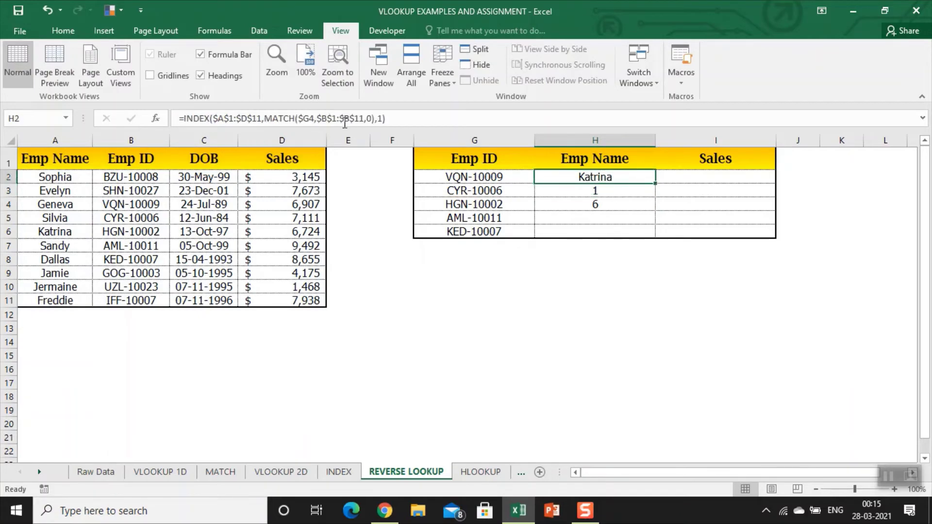
pyautogui.click(382, 119)
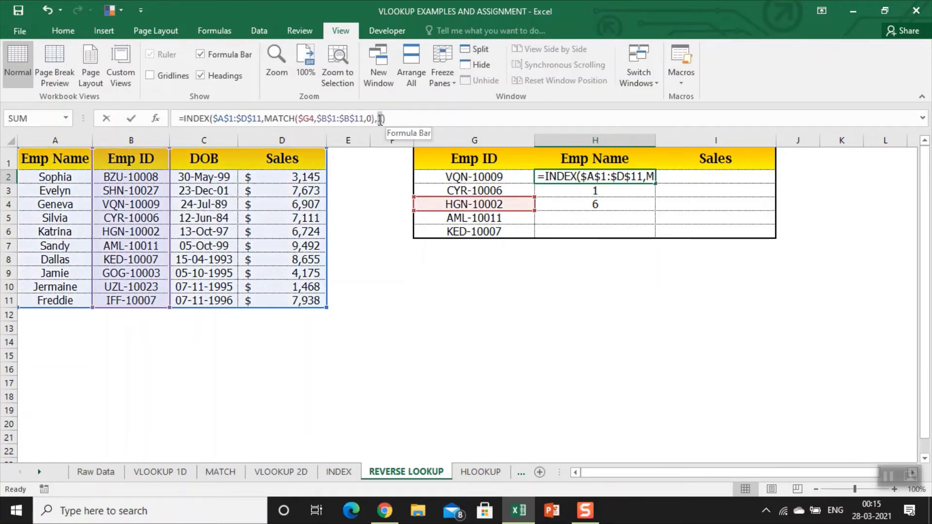
pyautogui.hotkey('ctrl', 'v')
pyautogui.press('Return')
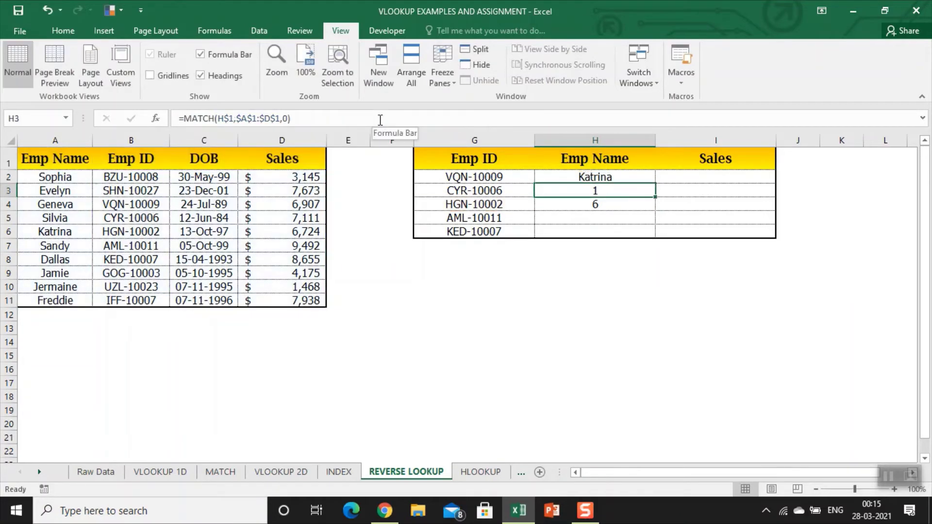
# Try to fill the combined INDEX and MATCH formula from H2 down through H6
pyautogui.press('Up')
pyautogui.hotkey('shift', 'Down')
pyautogui.hotkey('shift', 'Down')
pyautogui.hotkey('shift', 'Down')
pyautogui.hotkey('shift', 'Down')
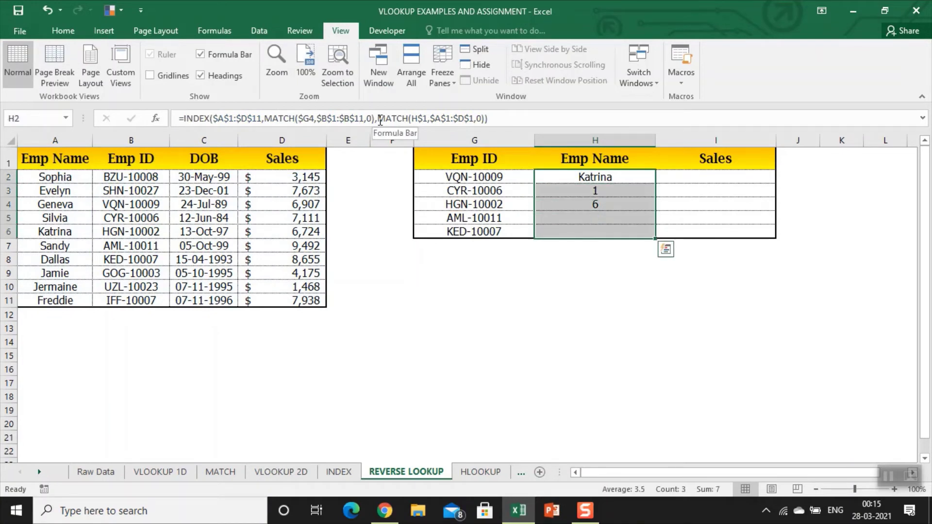
pyautogui.hotkey('ctrl', 'd')
pyautogui.hotkey('shift', 'Up')
pyautogui.hotkey('shift', 'Up')
pyautogui.hotkey('shift', 'Up')
pyautogui.hotkey('shift', 'Up')
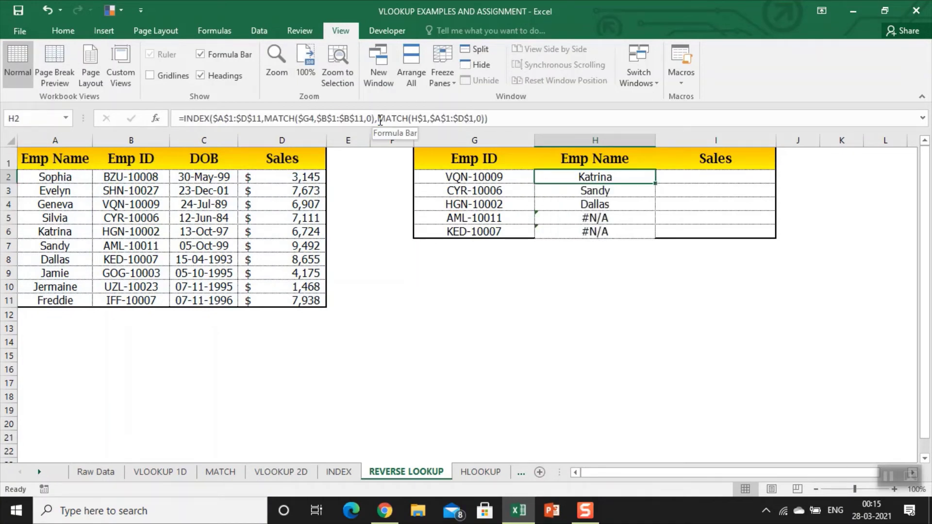
pyautogui.hotkey('ctrl', 'z')
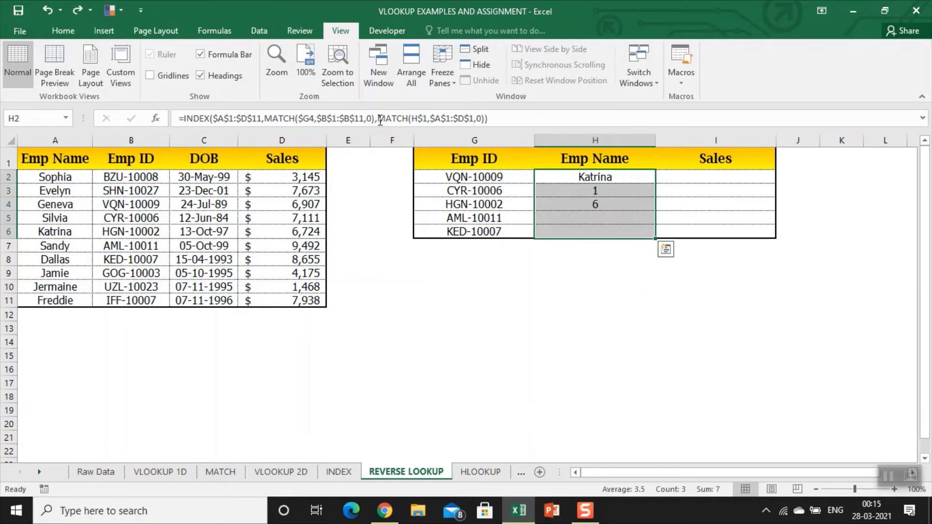
# Change the lookup value of the first MATCH in H2's formula to $G2
pyautogui.hotkey('shift', 'Up')
pyautogui.hotkey('shift', 'Up')
pyautogui.hotkey('shift', 'Up')
pyautogui.hotkey('shift', 'Up')
pyautogui.press('F2')
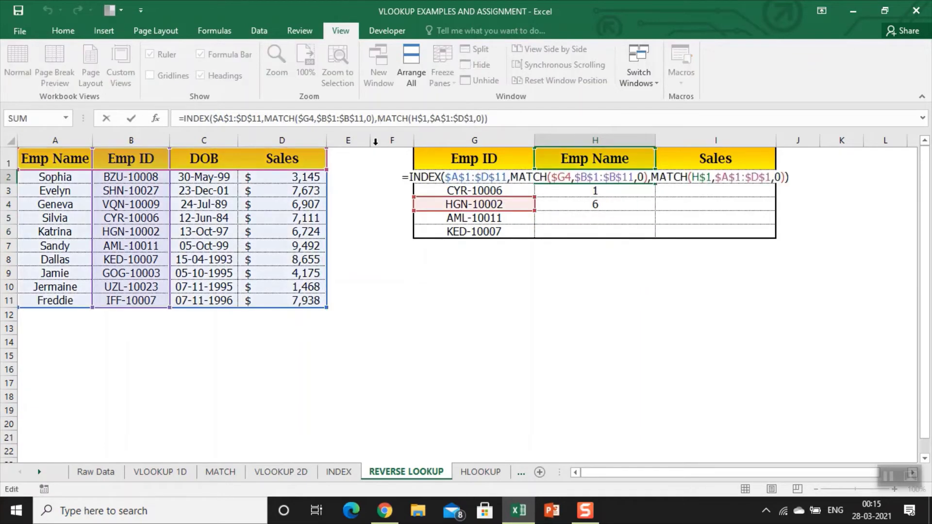
pyautogui.moveTo(504, 199); pyautogui.dragTo(505, 182)
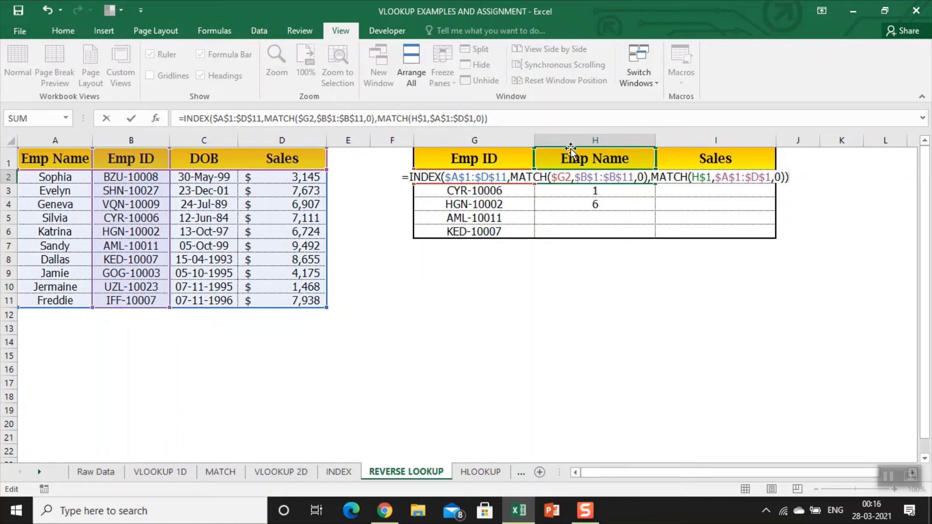
pyautogui.press('Return')
# Enter the corrected H2 formula into all Emp Name cells from H2 to H6
pyautogui.press('Up')
pyautogui.hotkey('shift', 'Down')
pyautogui.hotkey('shift', 'Down')
pyautogui.hotkey('shift', 'Down')
pyautogui.hotkey('shift', 'Down')
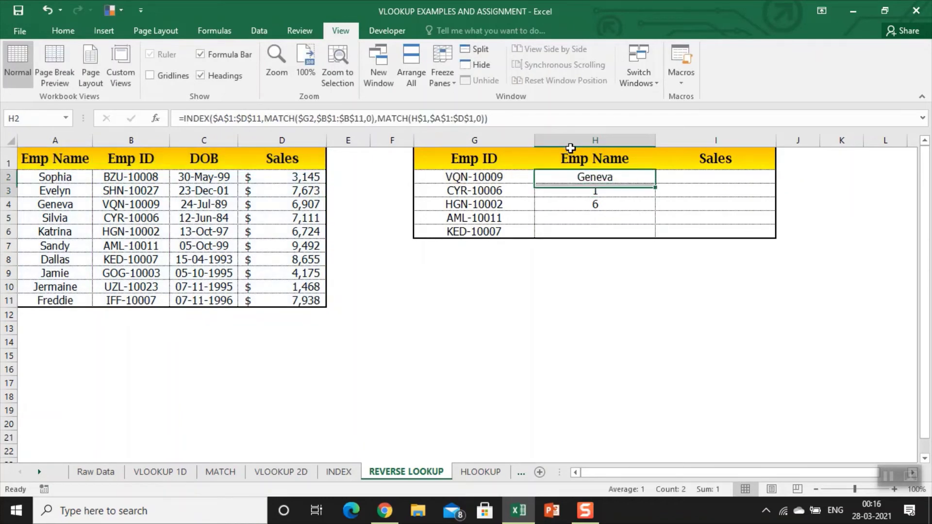
pyautogui.press('F2')
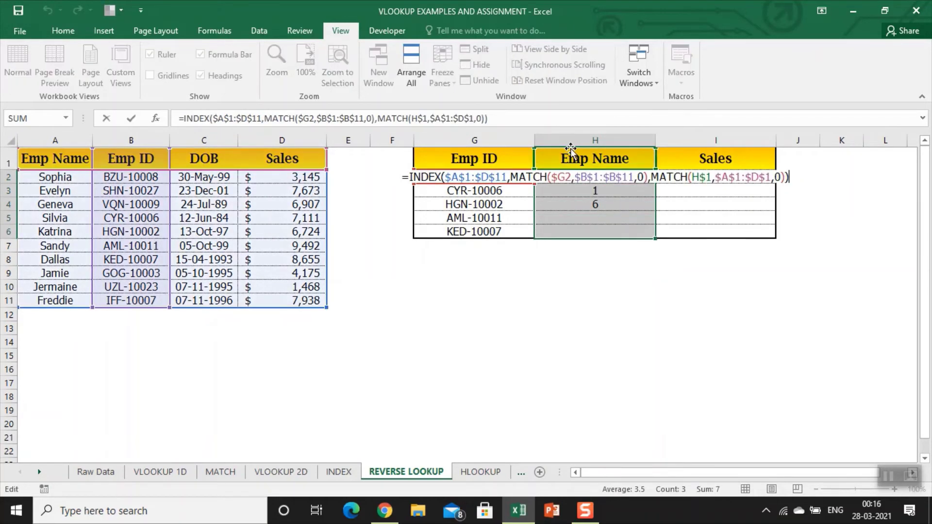
pyautogui.hotkey('ctrl', 'Return')
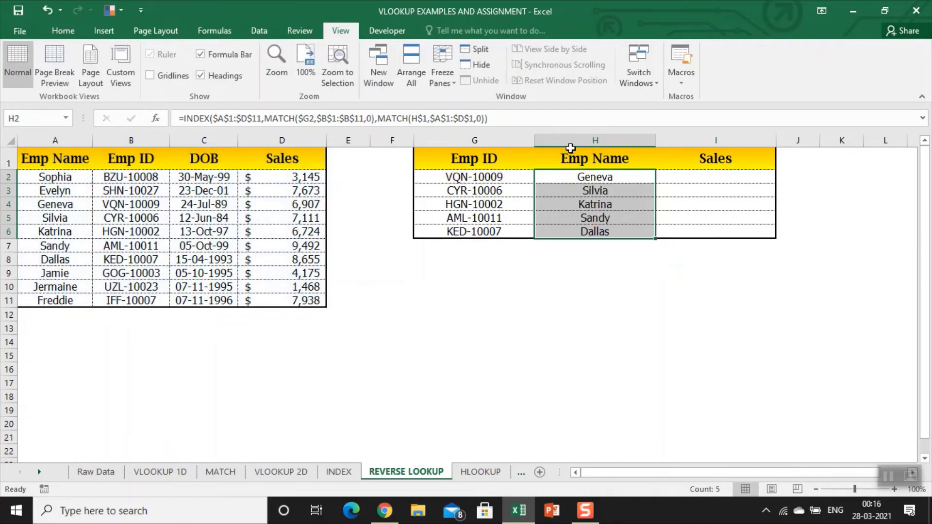
# Copy the H2 formula and apply it to the Sales cells I2:I6 with Paste Special
pyautogui.press('Left')
pyautogui.press('Right')
pyautogui.press('Right')
pyautogui.press('Left')
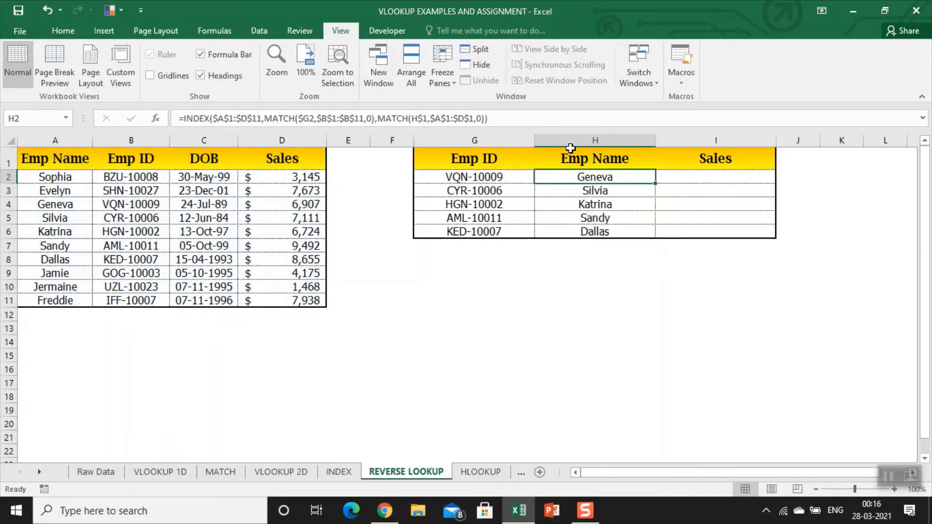
pyautogui.hotkey('ctrl', 'c')
pyautogui.press('Right')
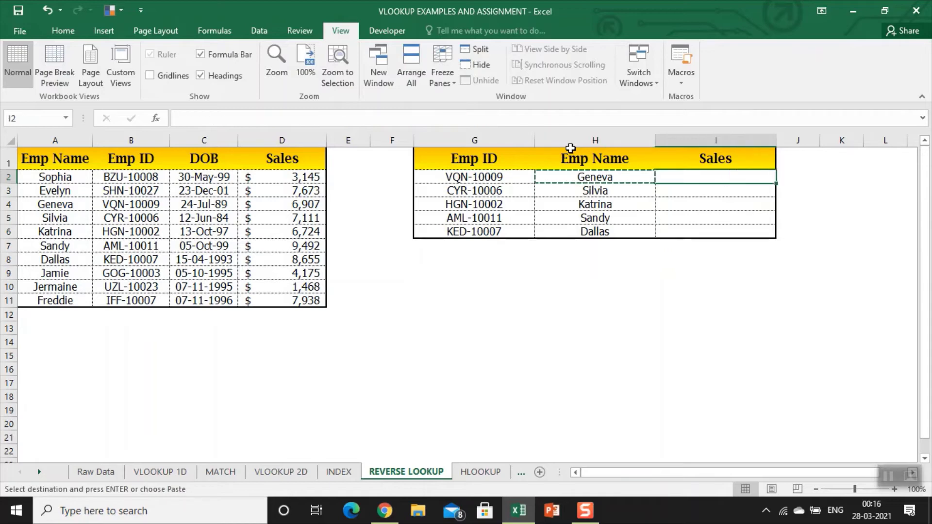
pyautogui.hotkey('shift', 'Down')
pyautogui.hotkey('shift', 'Down')
pyautogui.hotkey('shift', 'Down')
pyautogui.hotkey('shift', 'Down')
pyautogui.hotkey('ctrl', 'alt', 'v')
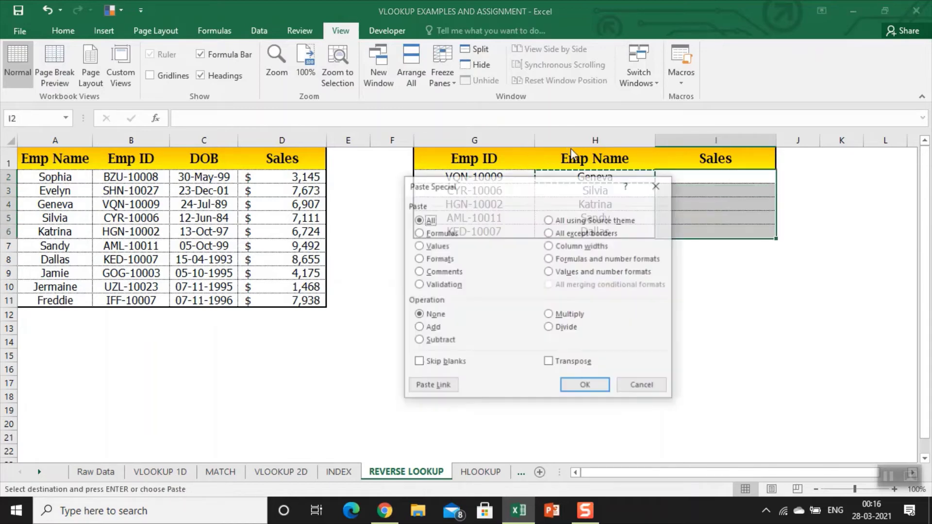
pyautogui.press('Return')
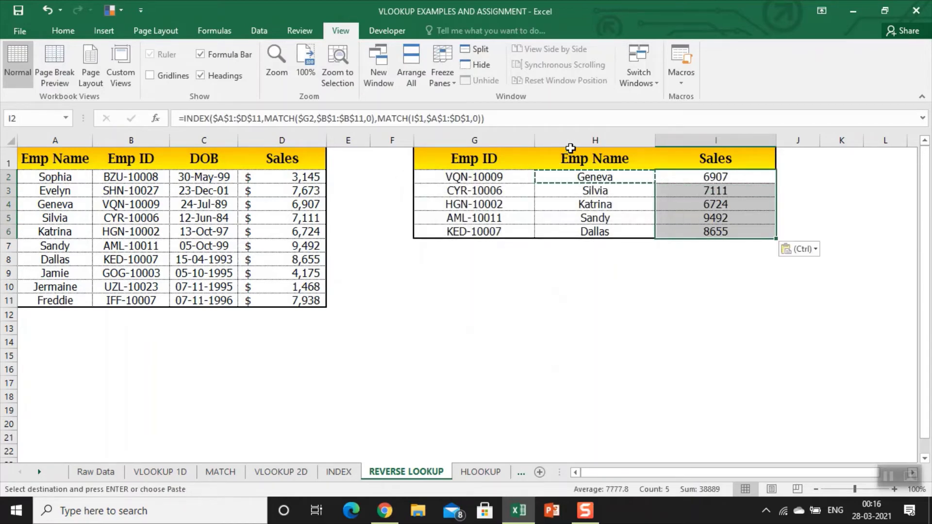
# Review the Sales formula in I2 and the source table's header row A1:D1
pyautogui.press('Escape')
pyautogui.press('Right')
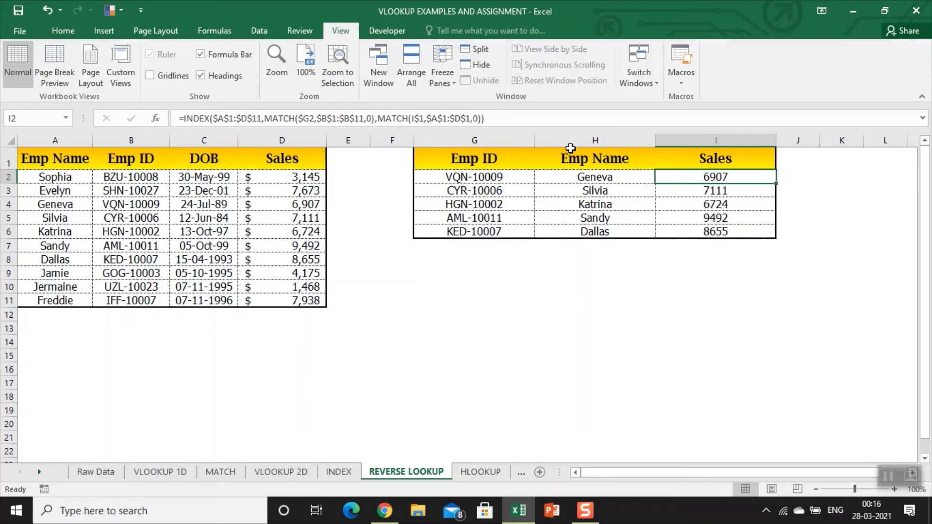
pyautogui.press('F2')
pyautogui.press('Escape')
pyautogui.press('Left')
pyautogui.press('Left')
pyautogui.press('Left')
pyautogui.press('Left')
pyautogui.press('Up')
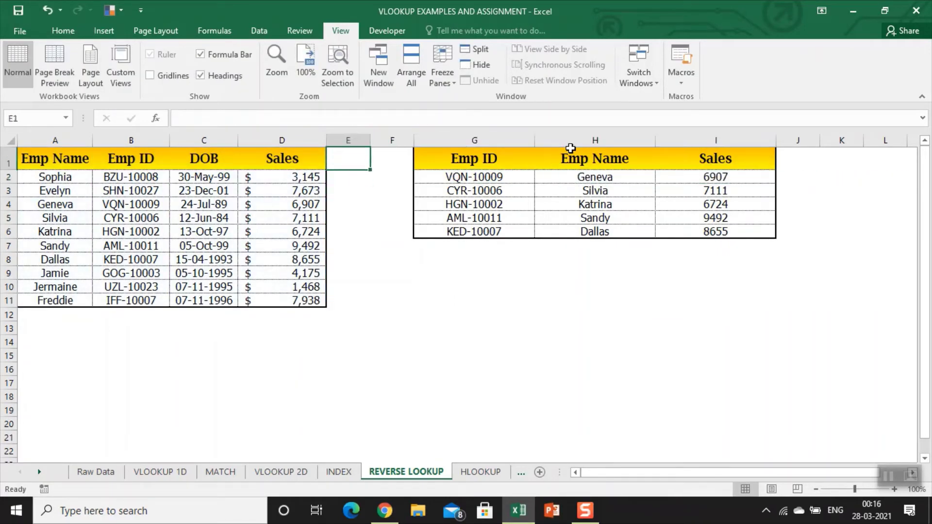
pyautogui.press('Left')
pyautogui.hotkey('shift', 'Left')
pyautogui.hotkey('shift', 'Left')
pyautogui.hotkey('shift', 'Left')
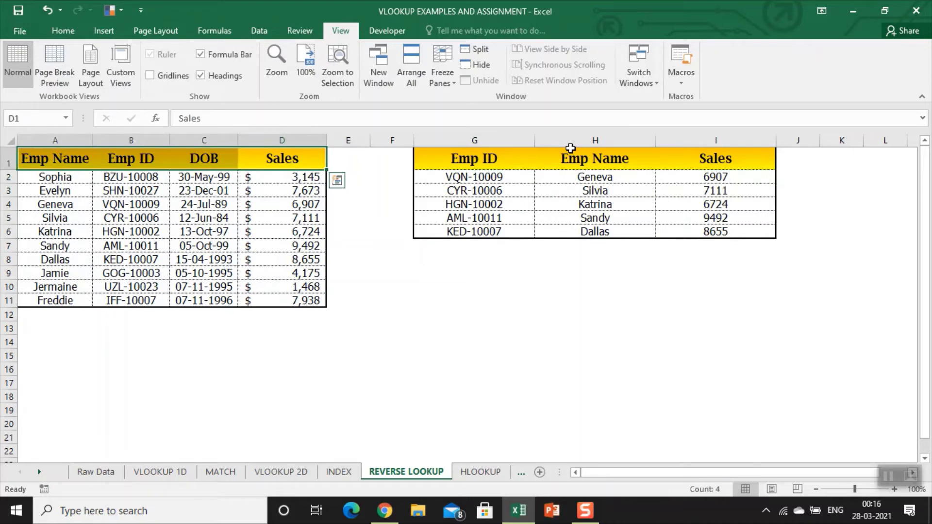
pyautogui.press('Right')
pyautogui.press('Right')
pyautogui.press('Right')
pyautogui.press('Right')
pyautogui.press('Right')
pyautogui.press('Down')
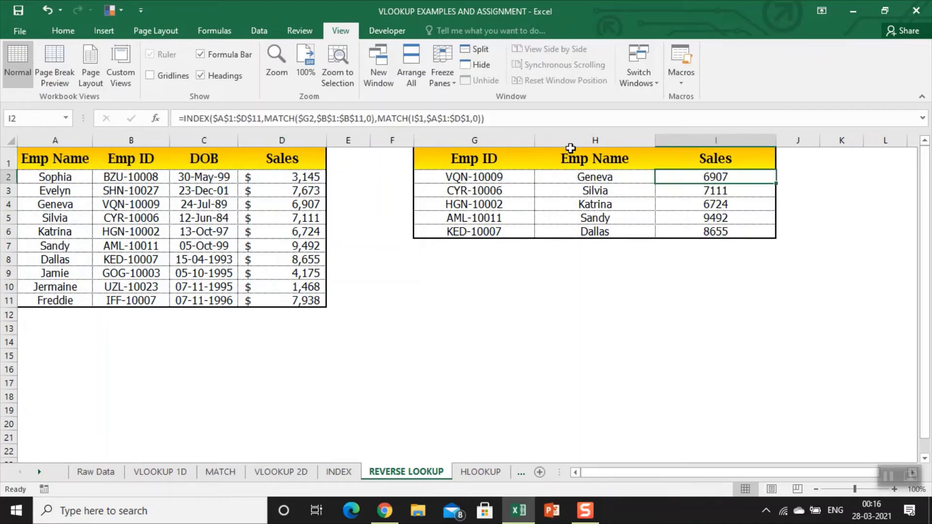
# Evaluate the second MATCH inside I2's formula with Calculate Now, leaving the formula unmodified
pyautogui.click(376, 113)
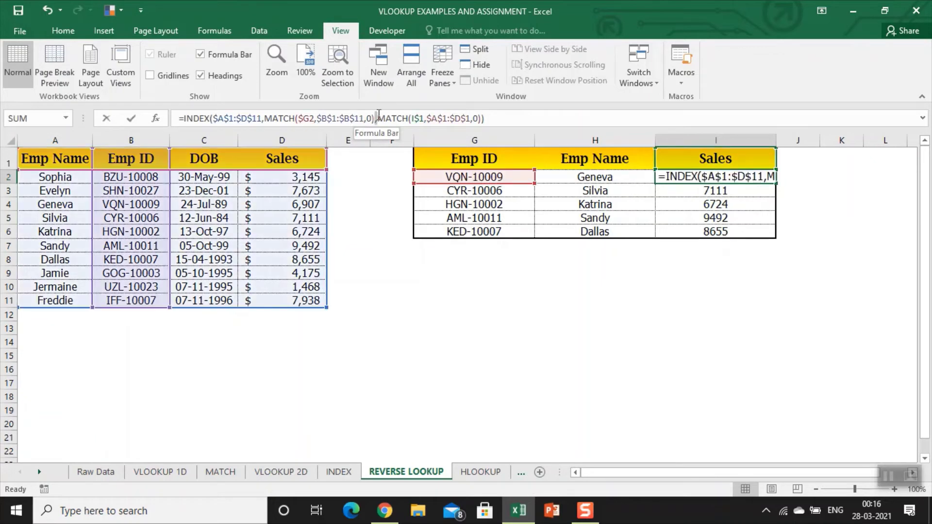
pyautogui.doubleClick(393, 118)
pyautogui.moveTo(416, 113); pyautogui.dragTo(482, 114)
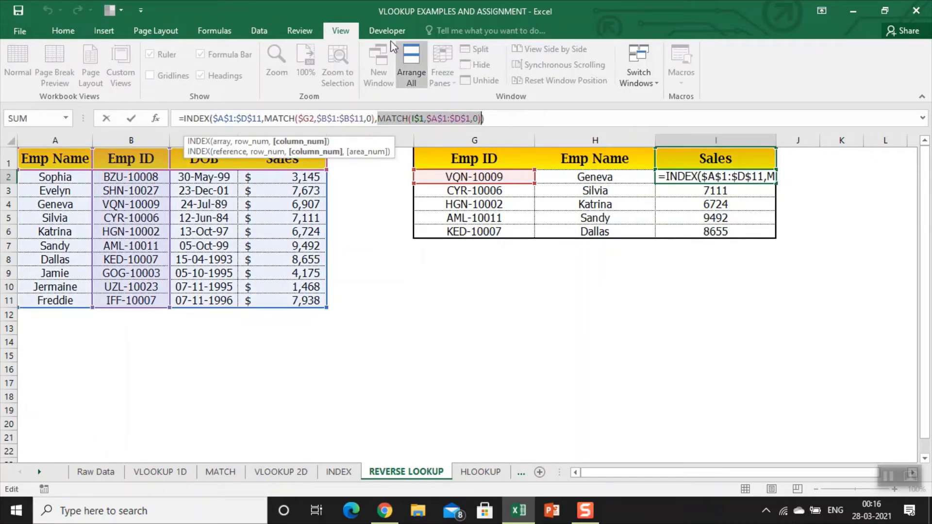
pyautogui.click(219, 31)
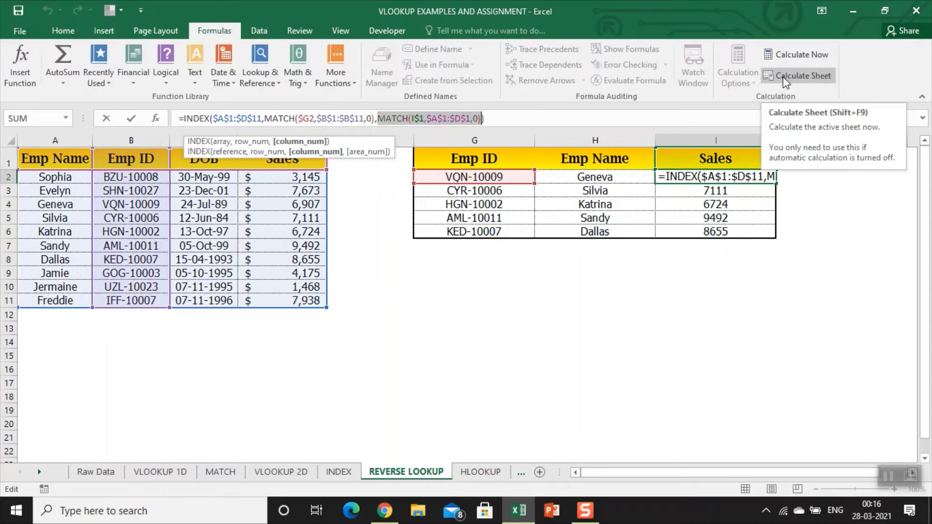
pyautogui.click(798, 55)
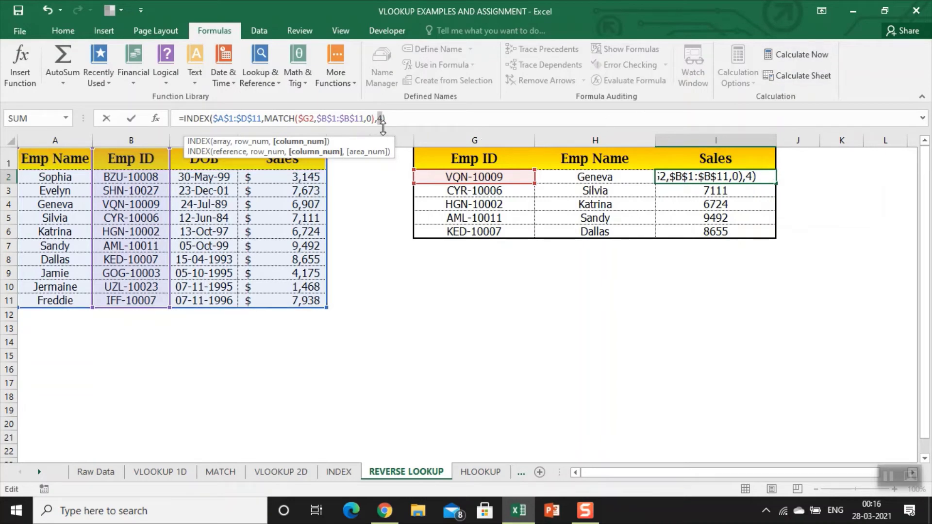
pyautogui.press('Escape')
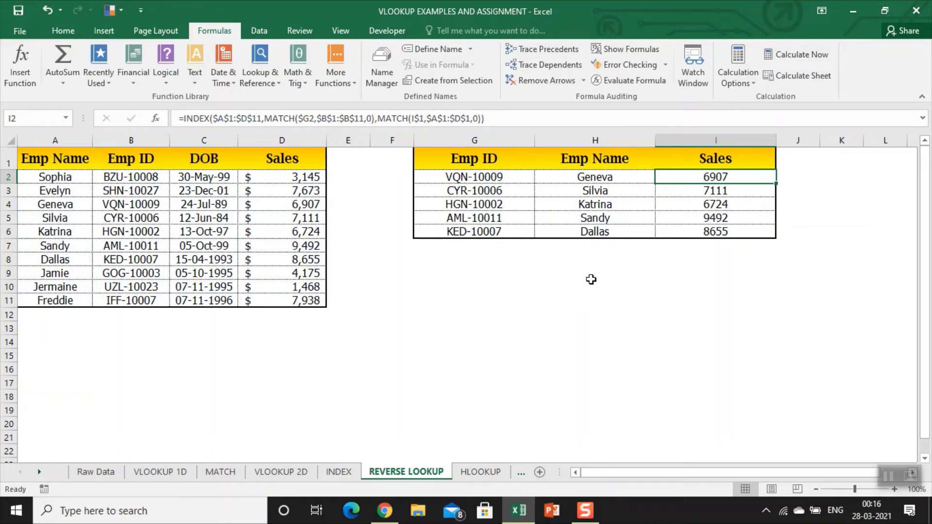
pyautogui.press('Left')
pyautogui.press('Left')
pyautogui.press('Up')
pyautogui.hotkey('shift', 'Right')
pyautogui.hotkey('shift', 'Right')
pyautogui.hotkey('ctrl', 'shift', 'Down')
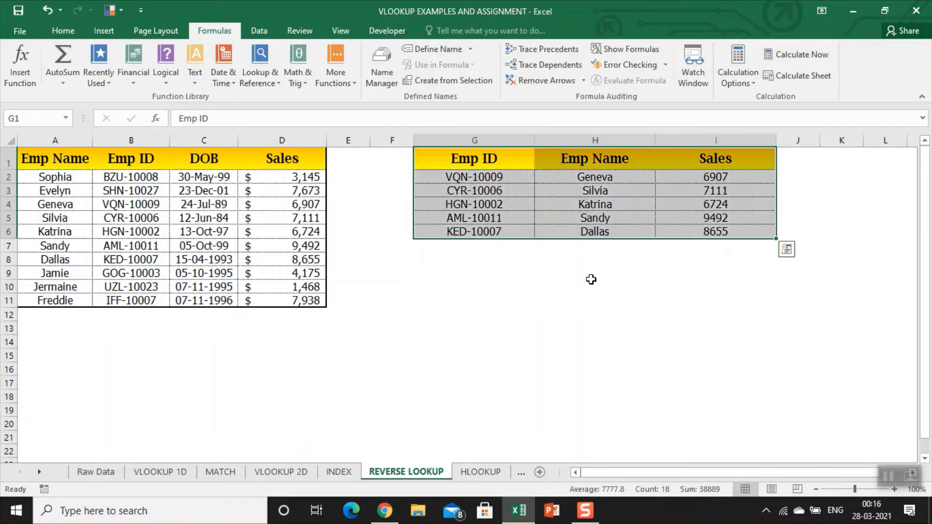
pyautogui.hotkey('ctrl', 'c')
pyautogui.press('Down')
pyautogui.press('Down')
pyautogui.press('Down')
pyautogui.press('Down')
pyautogui.press('Down')
pyautogui.press('Down')
pyautogui.press('Down')
pyautogui.press('Down')
pyautogui.press('Down')
pyautogui.press('Down')
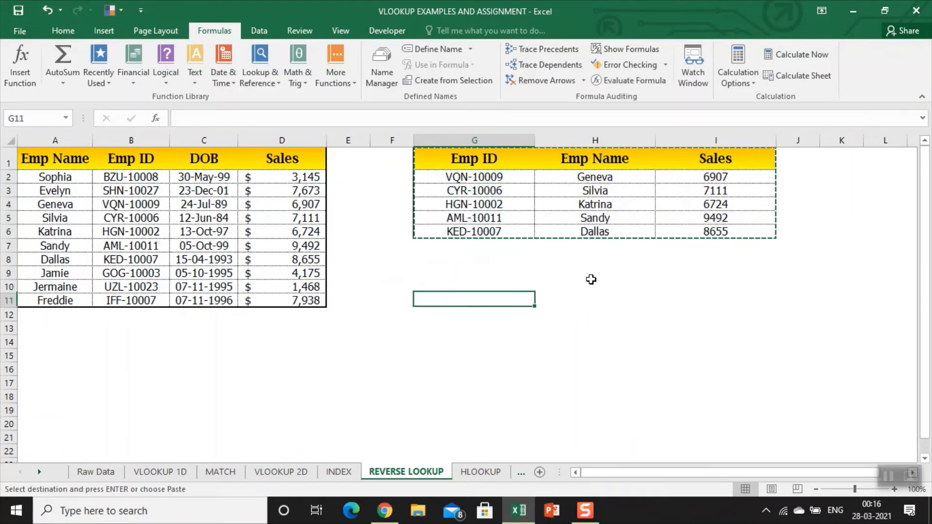
pyautogui.press('Down')
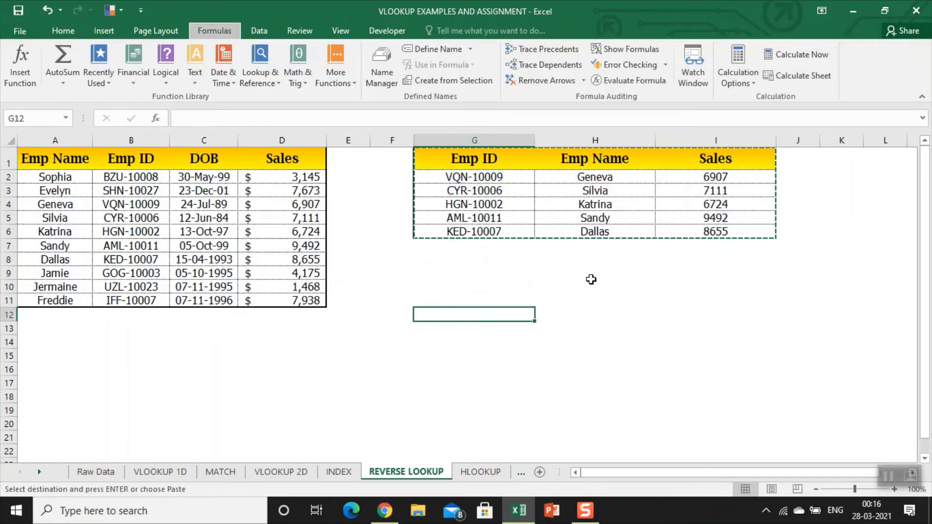
pyautogui.hotkey('alt', 'v')
pyautogui.press('v')
pyautogui.press('Escape')
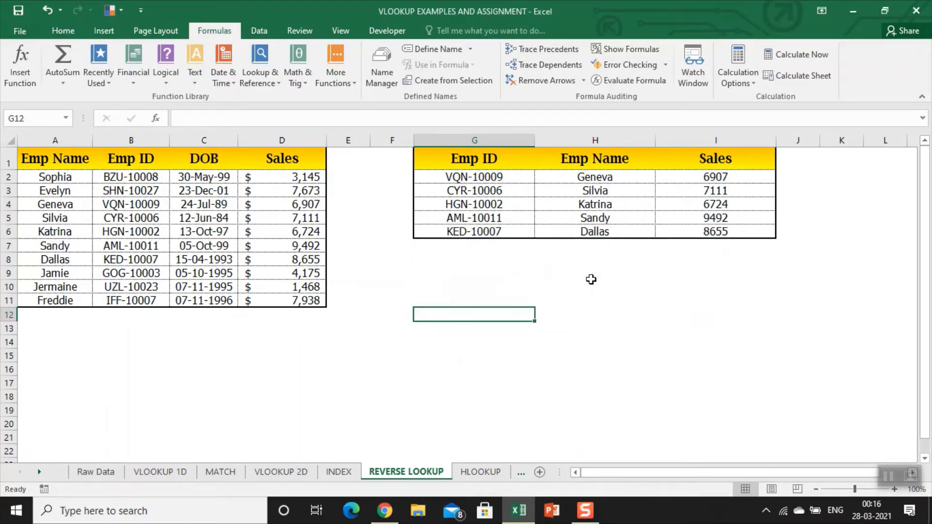
# Copy the lookup table G1:I6 and paste it as values starting at G9 using Paste Special
pyautogui.hotkey('ctrl', 'Up')
pyautogui.hotkey('ctrl', 'Up')
pyautogui.hotkey('ctrl', 'shift', 'Right')
pyautogui.hotkey('ctrl', 'shift', 'Down')
pyautogui.hotkey('ctrl', 'c')
pyautogui.press('Down')
pyautogui.press('Down')
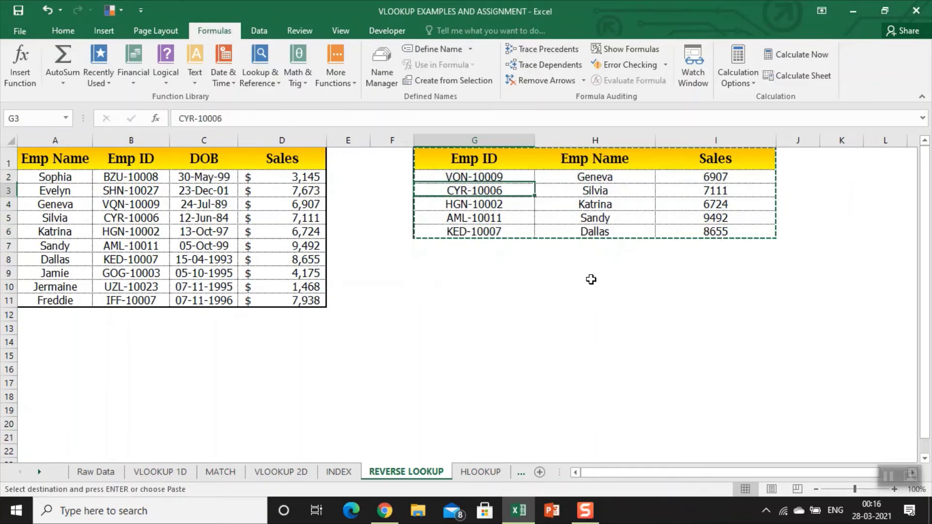
pyautogui.press('Down')
pyautogui.press('Down')
pyautogui.press('Down')
pyautogui.press('Down')
pyautogui.press('Down')
pyautogui.press('Down')
pyautogui.hotkey('ctrl', 'alt', 'v')
pyautogui.press('v')
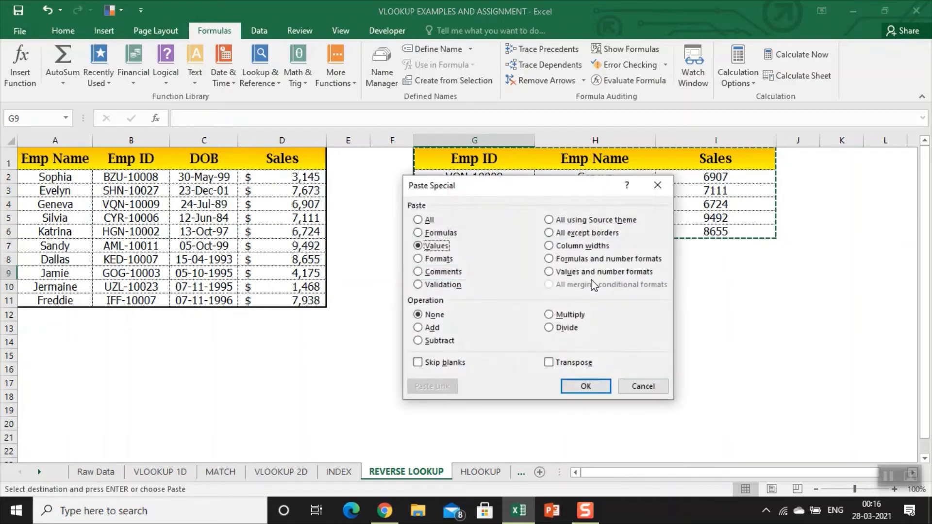
pyautogui.press('Return')
# Apply the copied table's formats to the pasted values at G9 with Paste Special
pyautogui.hotkey('ctrl', 'alt', 'v')
pyautogui.press('t')
pyautogui.press('Return')
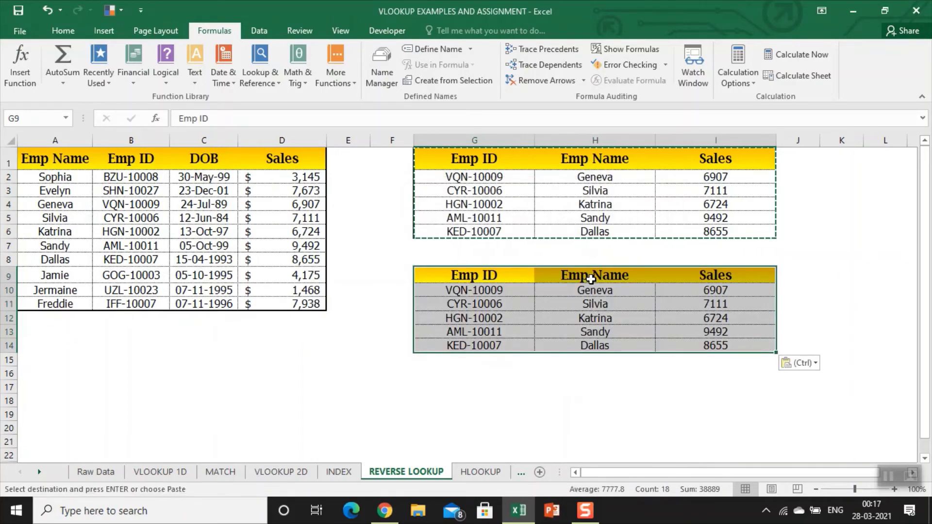
pyautogui.press('Escape')
# Clear the Emp Name and Sales values in H10:I14 of the second lookup table
pyautogui.press('Left')
pyautogui.press('Right')
pyautogui.press('Right')
pyautogui.press('Down')
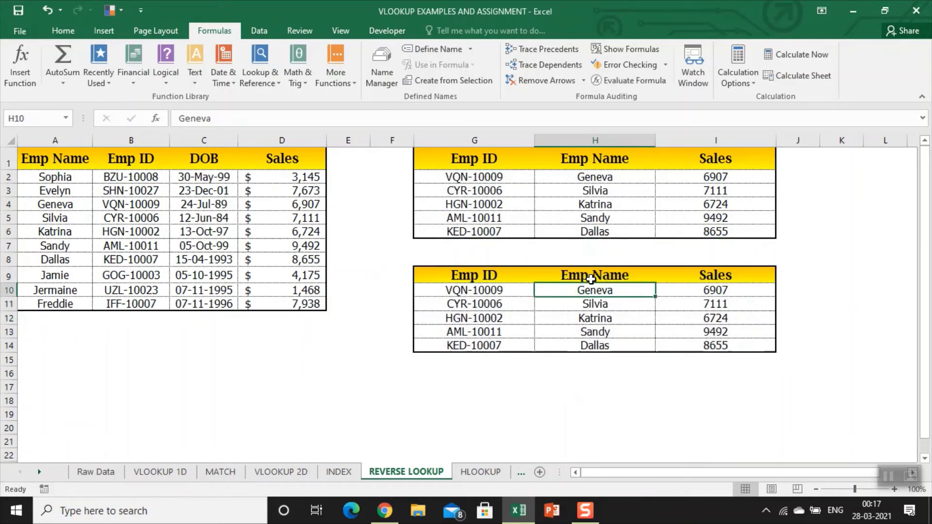
pyautogui.hotkey('shift', 'Right')
pyautogui.hotkey('ctrl', 'shift', 'Down')
pyautogui.press('Delete')
pyautogui.press('Left')
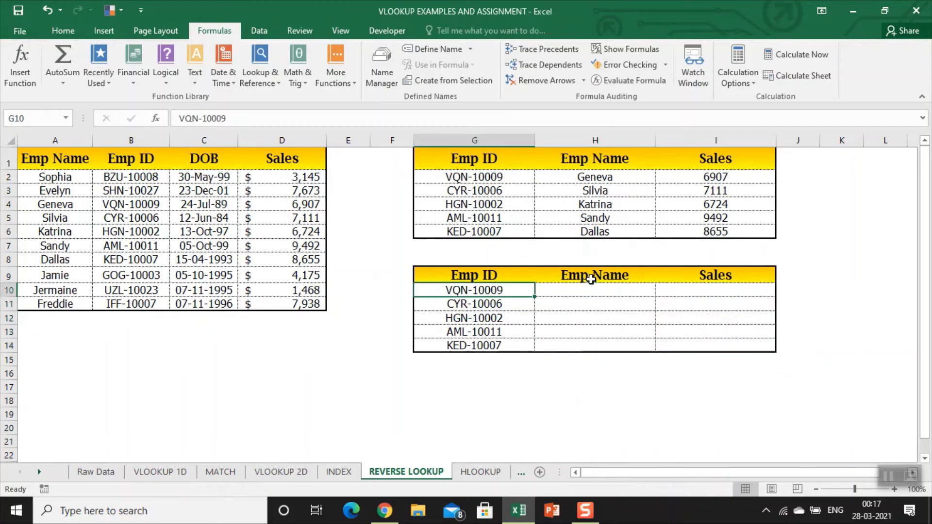
# Begin a VLOOKUP formula in H10 with $G10 as the lookup value
pyautogui.press('Right')
pyautogui.write('=vl')
pyautogui.press('Tab')
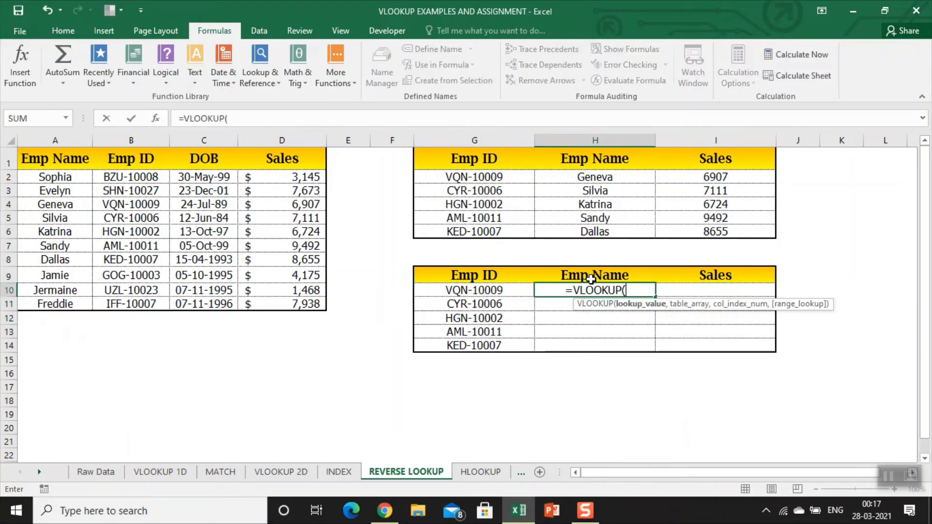
pyautogui.press('Left')
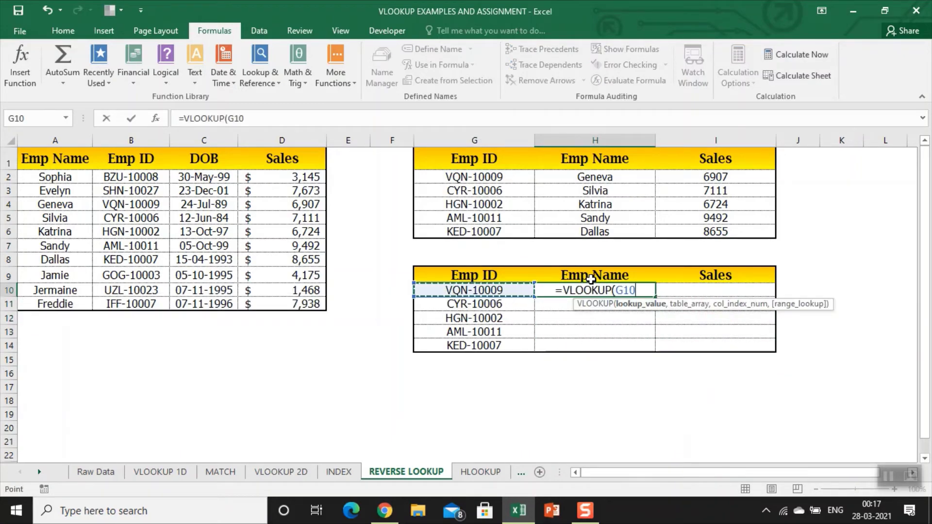
pyautogui.press('F4')
pyautogui.press('F4')
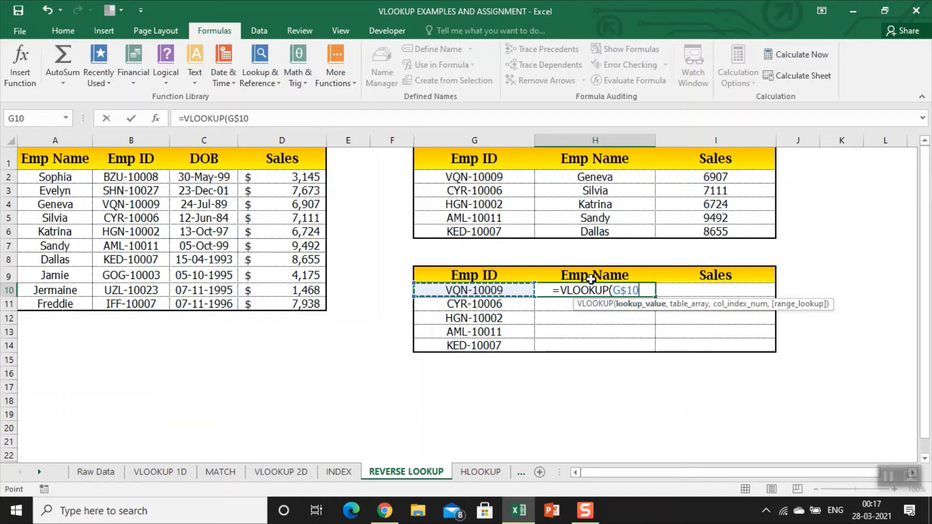
pyautogui.press('F4')
pyautogui.write(',')
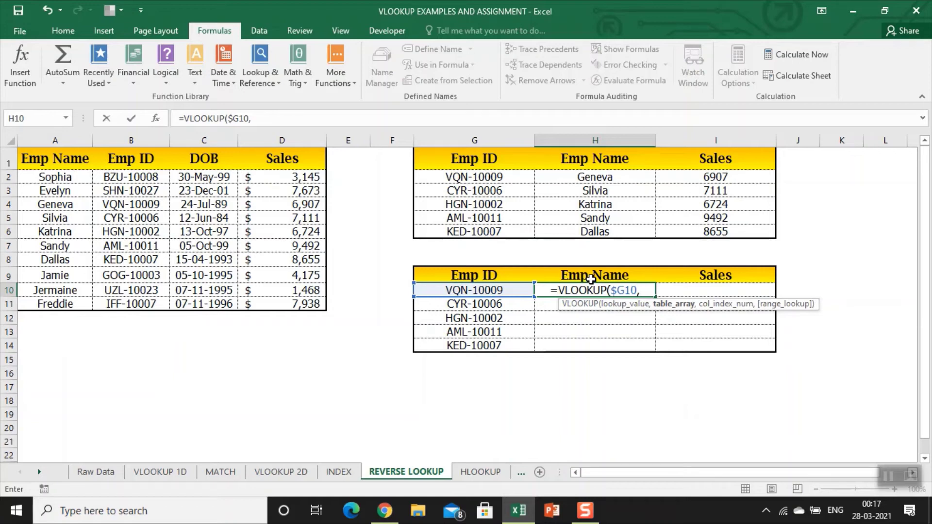
# Nest a CHOOSE function as the VLOOKUP table array with the index array {1,2,3,4}
pyautogui.write('choos')
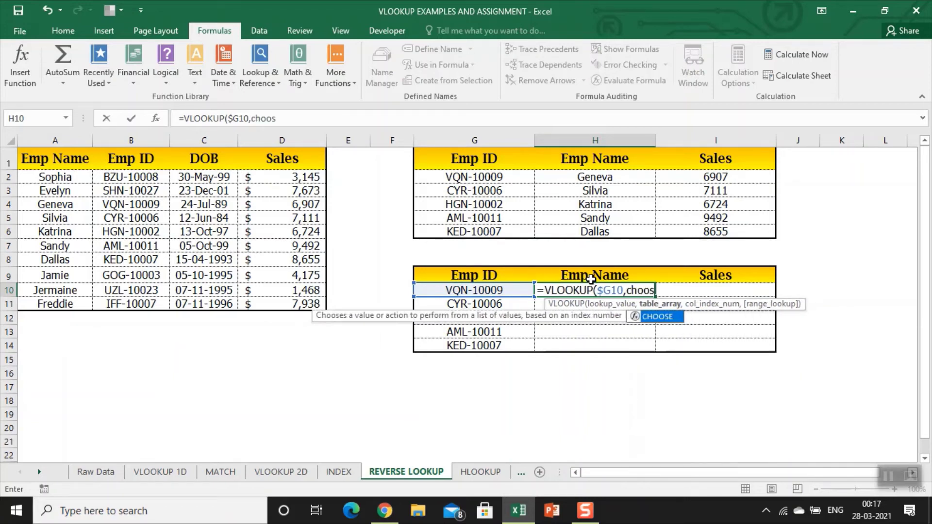
pyautogui.press('Tab')
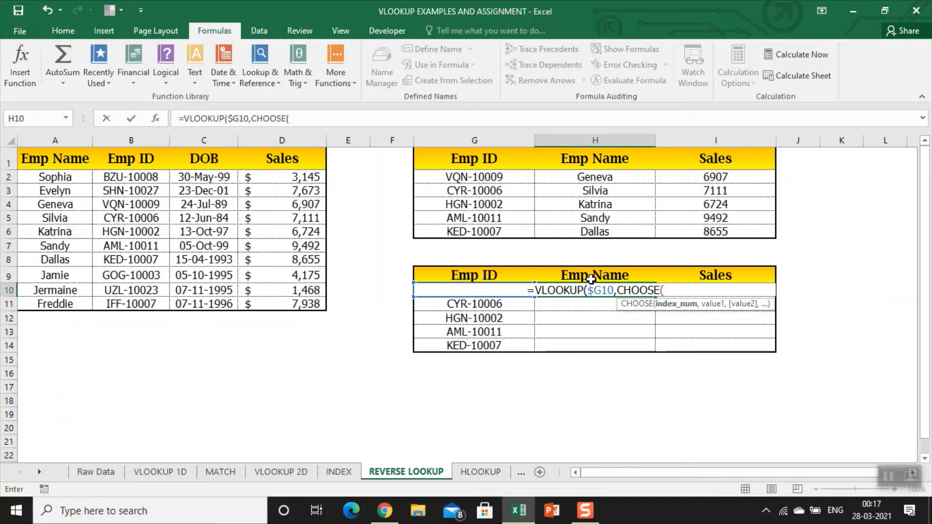
pyautogui.write('{1')
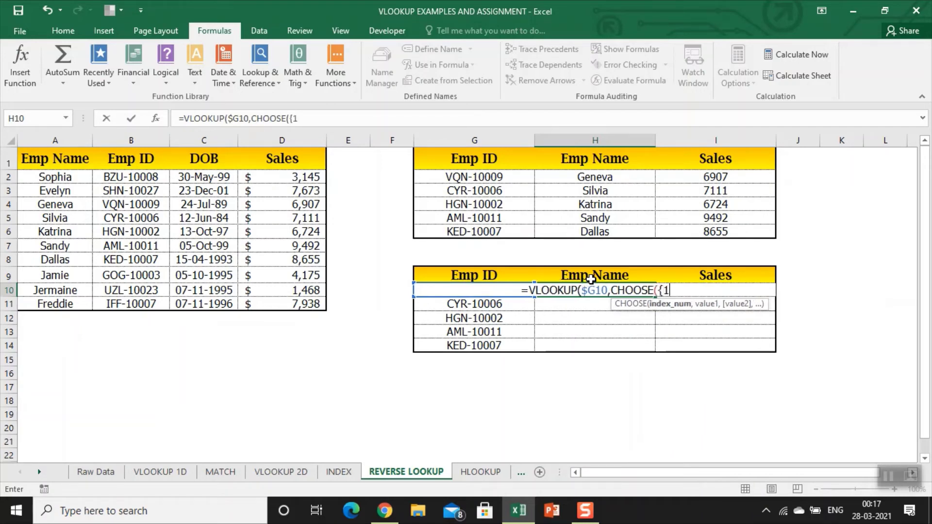
pyautogui.write(',2,3,4')
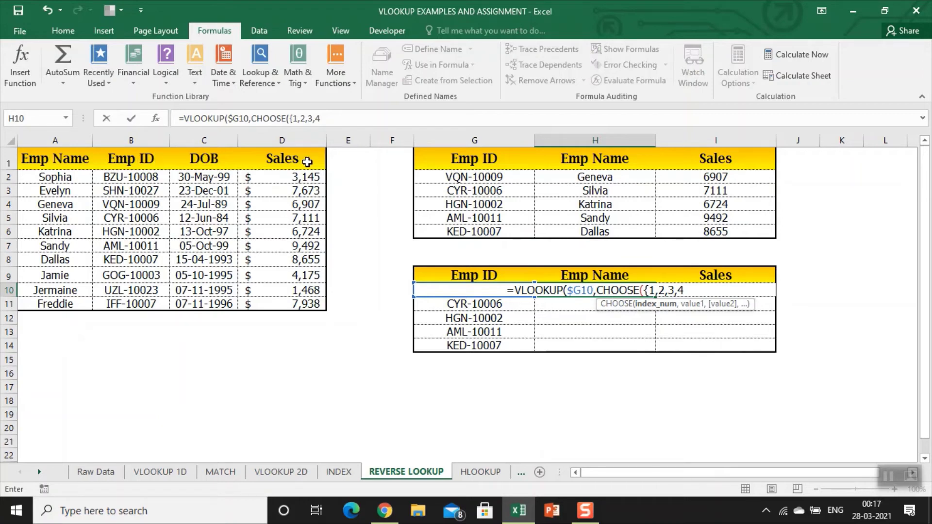
pyautogui.write('}')
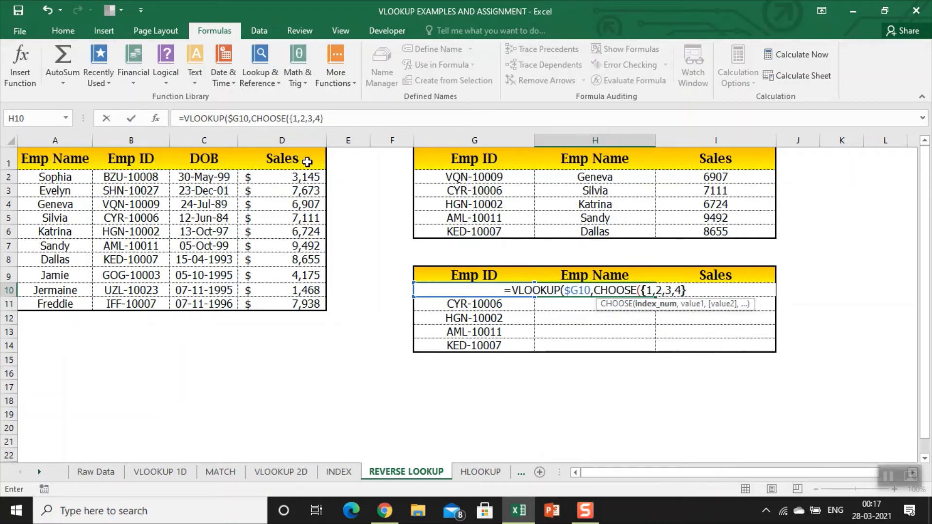
pyautogui.write(',')
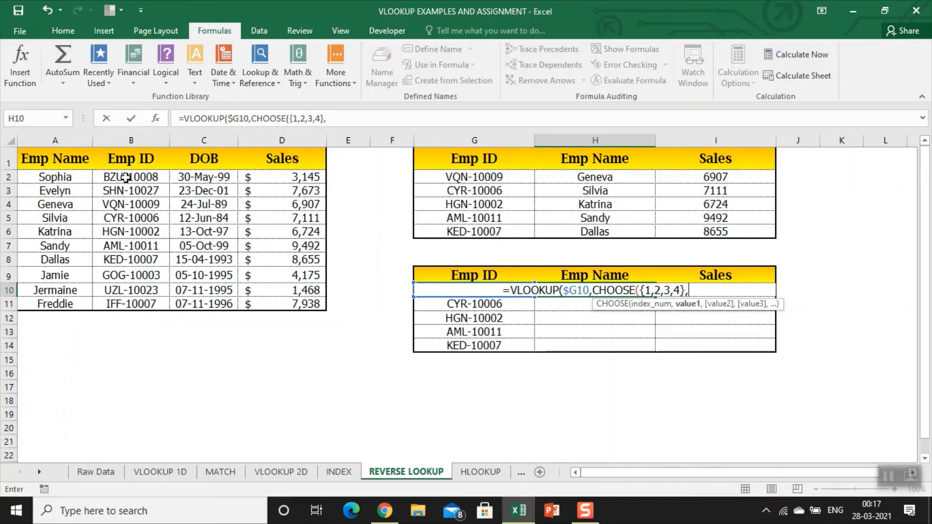
# Supply the absolute ranges $B$1:$B$11 and $A$1:$A$11 as CHOOSE's first and second values
pyautogui.moveTo(124, 165); pyautogui.dragTo(147, 306)
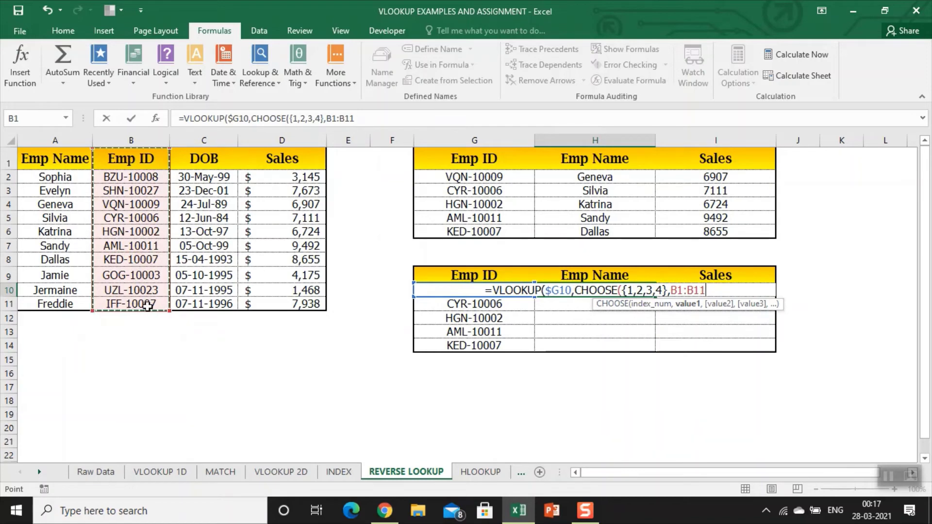
pyautogui.press('F4')
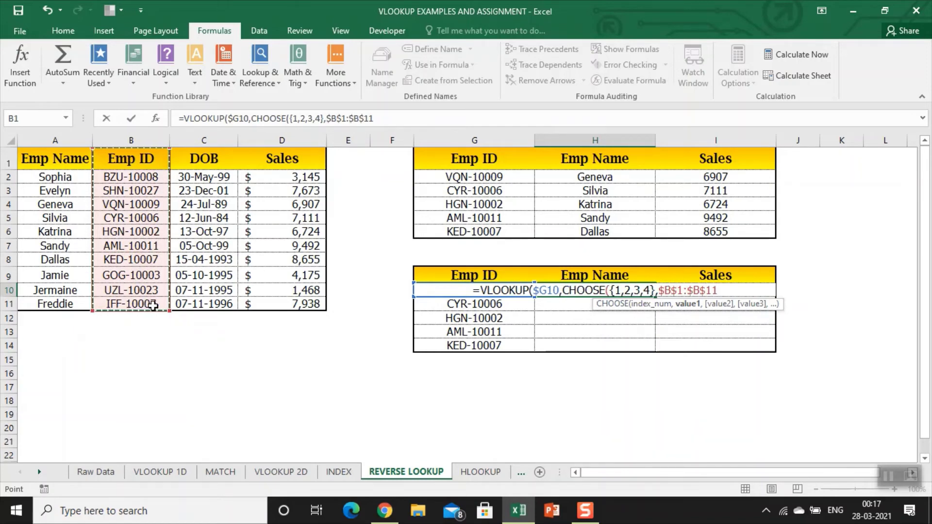
pyautogui.write(',')
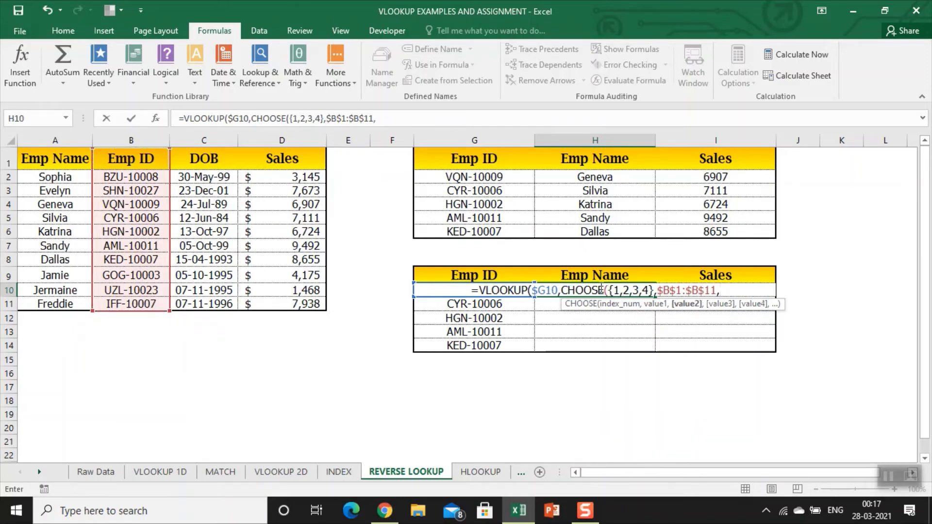
pyautogui.moveTo(41, 159); pyautogui.dragTo(42, 303)
pyautogui.press('F4')
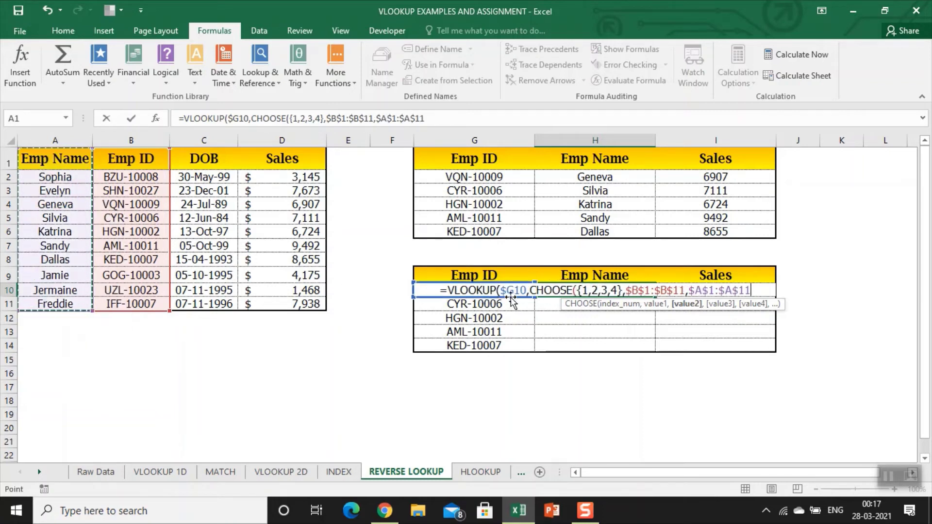
pyautogui.write(',')
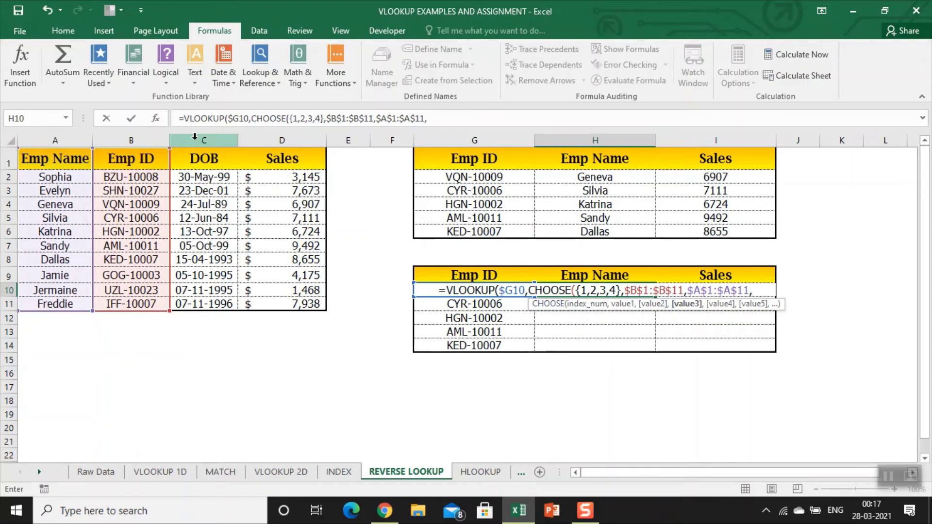
# Supply the absolute ranges $C$1:$C$11 and $D$1:$D$11 as CHOOSE's third and fourth values and close the CHOOSE function
pyautogui.moveTo(193, 162); pyautogui.dragTo(216, 304)
pyautogui.press('F4')
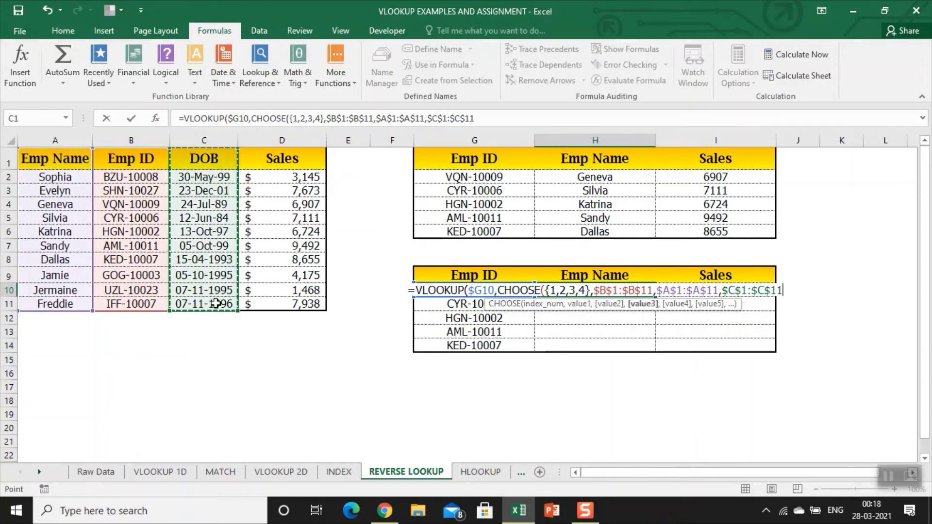
pyautogui.write(',')
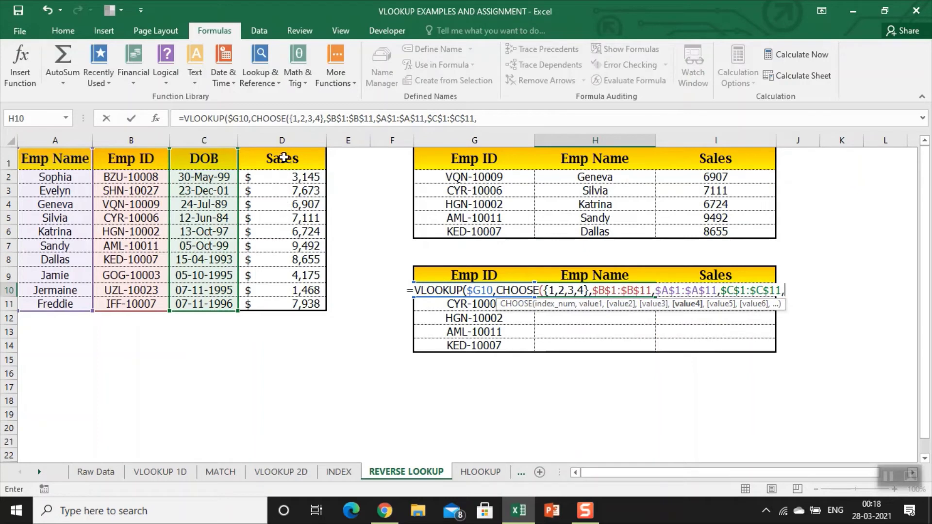
pyautogui.moveTo(281, 158); pyautogui.dragTo(284, 306)
pyautogui.press('F4')
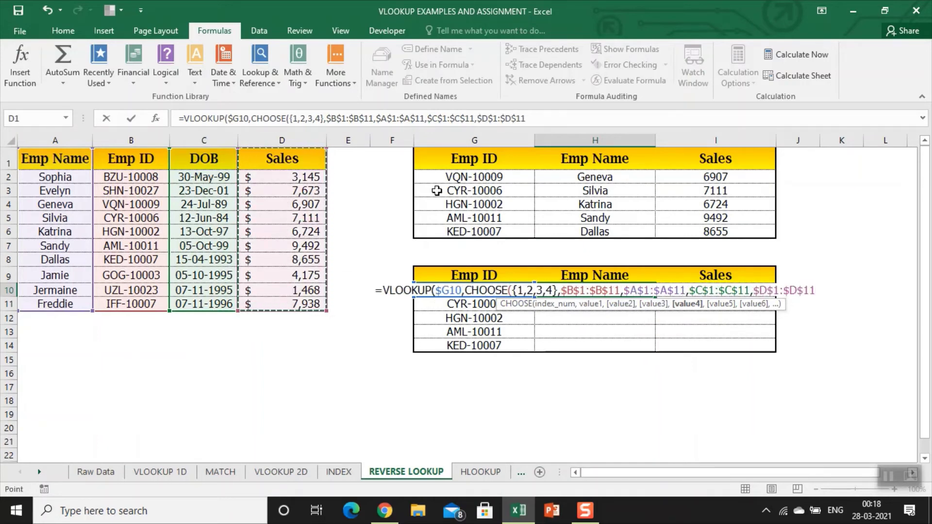
pyautogui.click(556, 119)
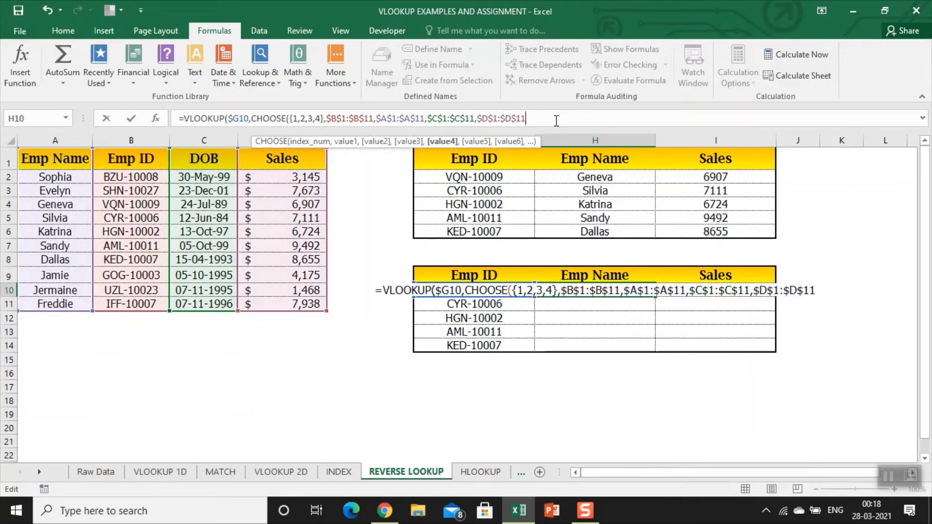
pyautogui.write(')')
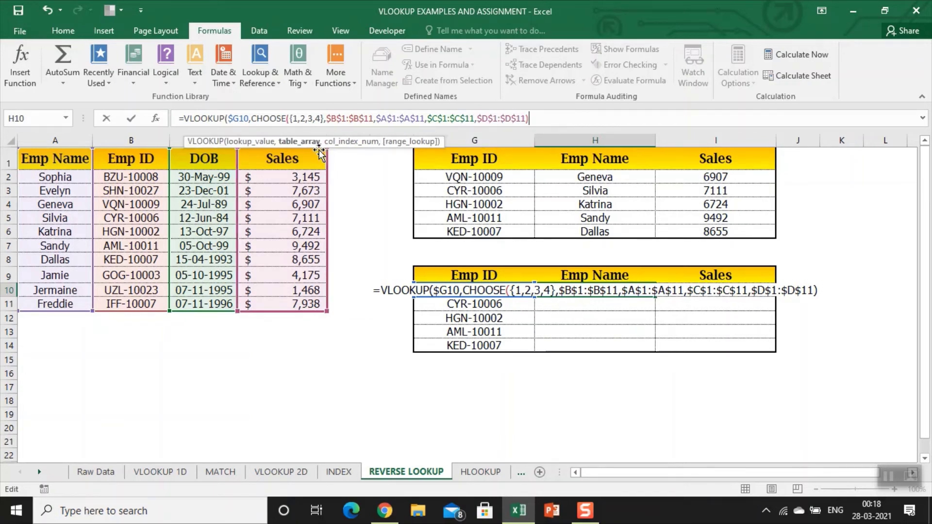
# Complete the VLOOKUP in H10 with column index 2 and exact match 0, entering it as an array formula
pyautogui.write(',')
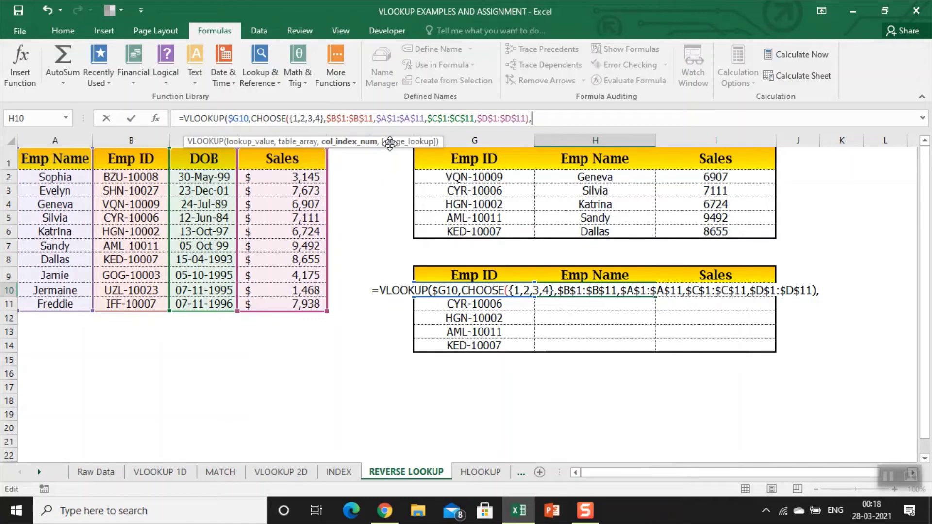
pyautogui.write('2')
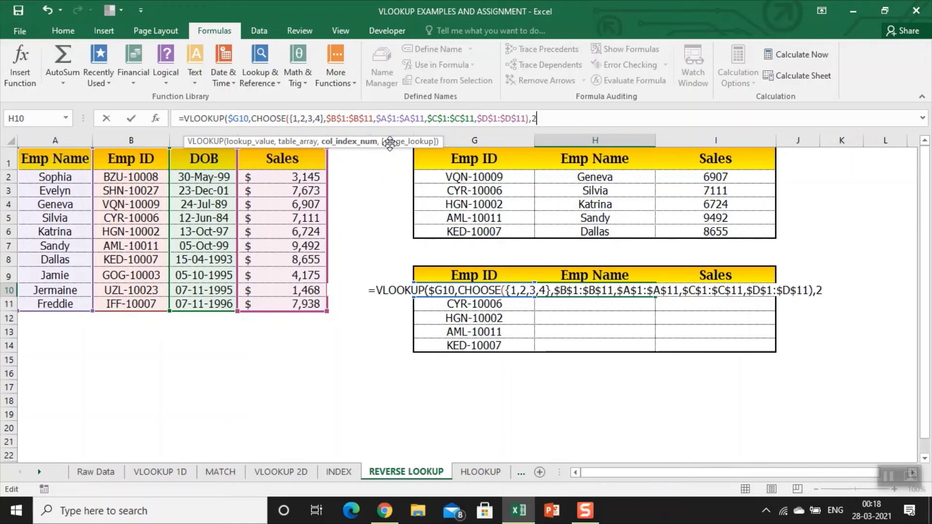
pyautogui.write(',')
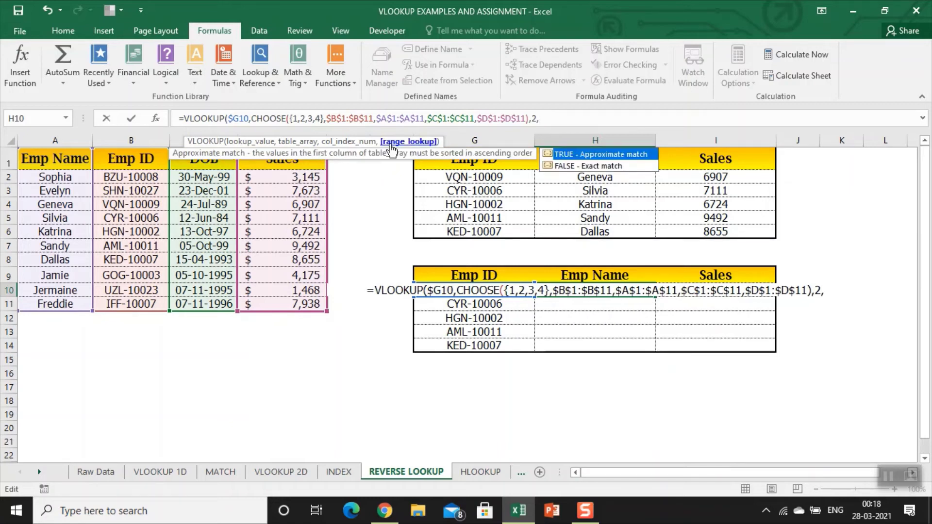
pyautogui.write('0)')
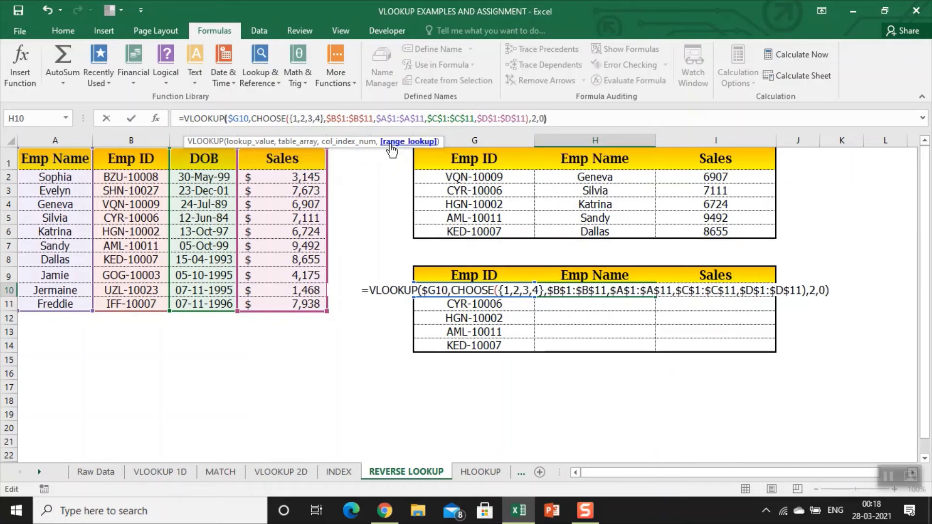
pyautogui.hotkey('ctrl', 'shift', 'Return')
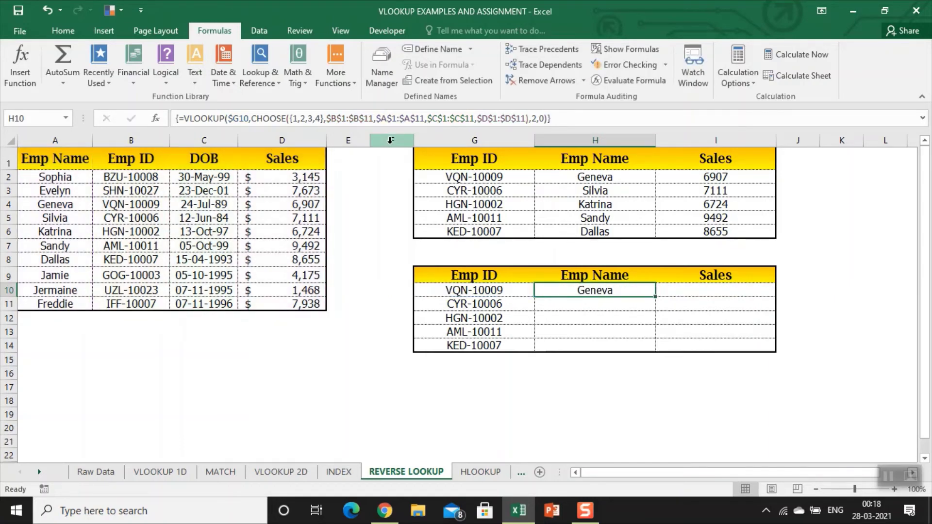
# Fill the H10 lookup formula through H14 as an ordinary formula in the Emp Name column
pyautogui.hotkey('shift', 'Down')
pyautogui.hotkey('shift', 'Down')
pyautogui.hotkey('shift', 'Down')
pyautogui.hotkey('shift', 'Down')
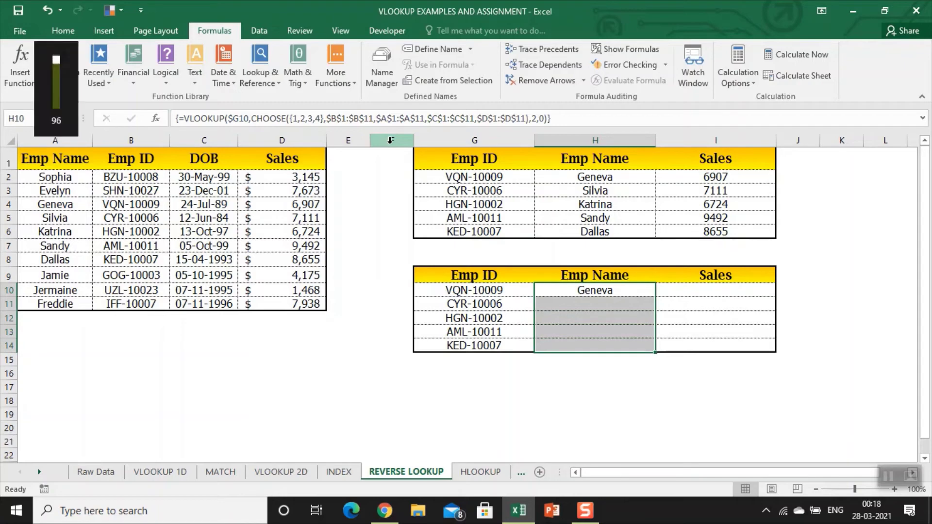
pyautogui.press('F2')
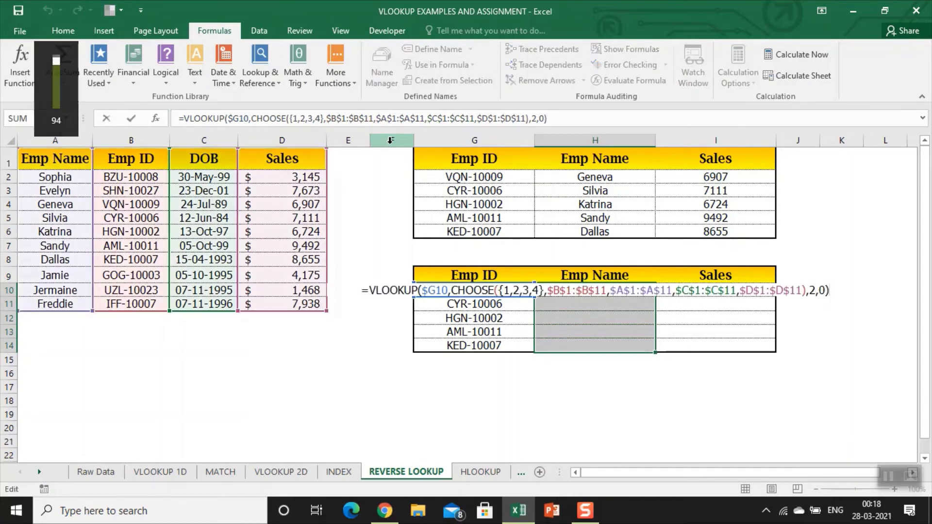
pyautogui.hotkey('ctrl', 'Return')
# Copy the lookup formula from H10 into the first Sales cell, I10
pyautogui.press('Right')
pyautogui.press('Left')
pyautogui.hotkey('ctrl', 'c')
pyautogui.press('Right')
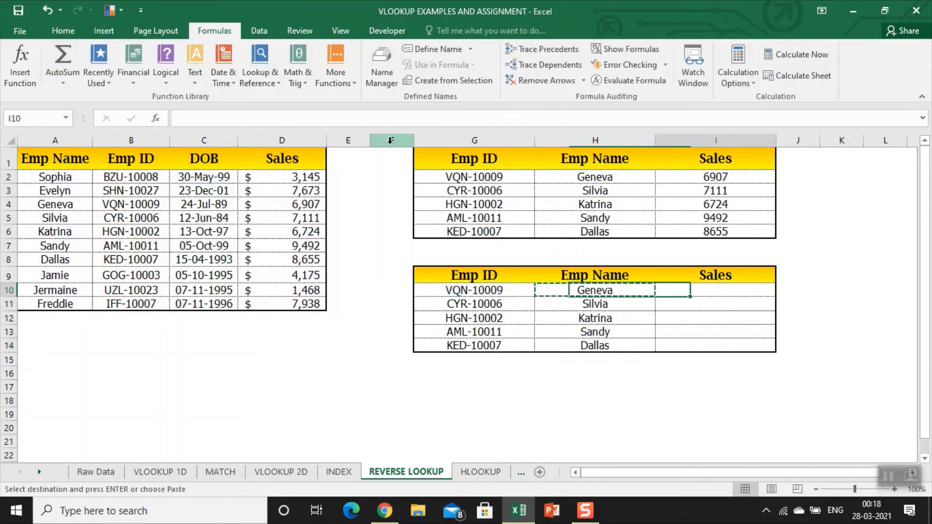
pyautogui.hotkey('ctrl', 'v')
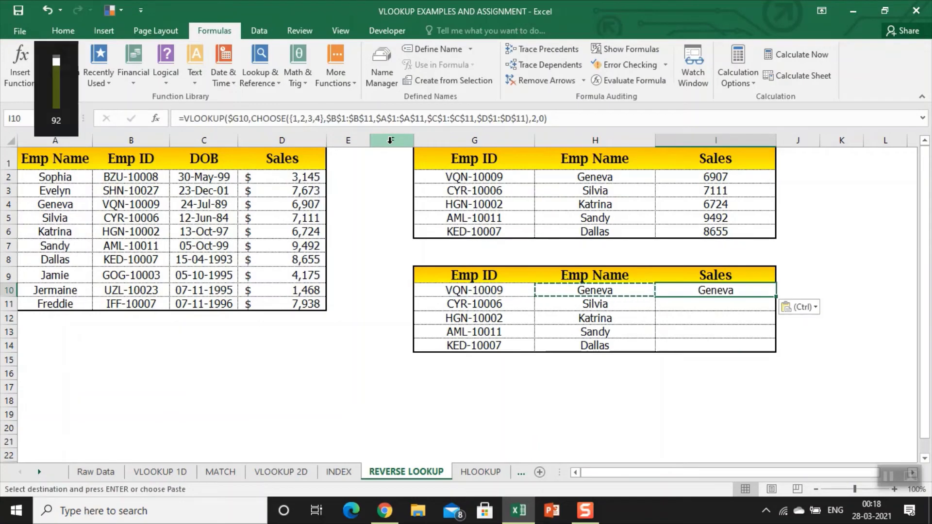
pyautogui.press('Escape')
# Set the VLOOKUP column index in I10 to 3
pyautogui.press('F2')
pyautogui.press('Left')
pyautogui.press('Left')
pyautogui.press('Left')
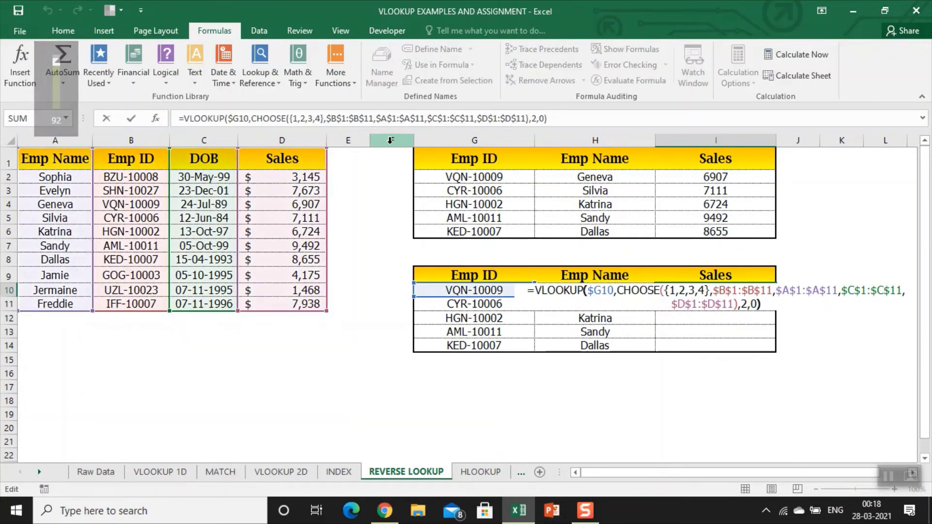
pyautogui.hotkey('shift', 'Left')
pyautogui.write('3')
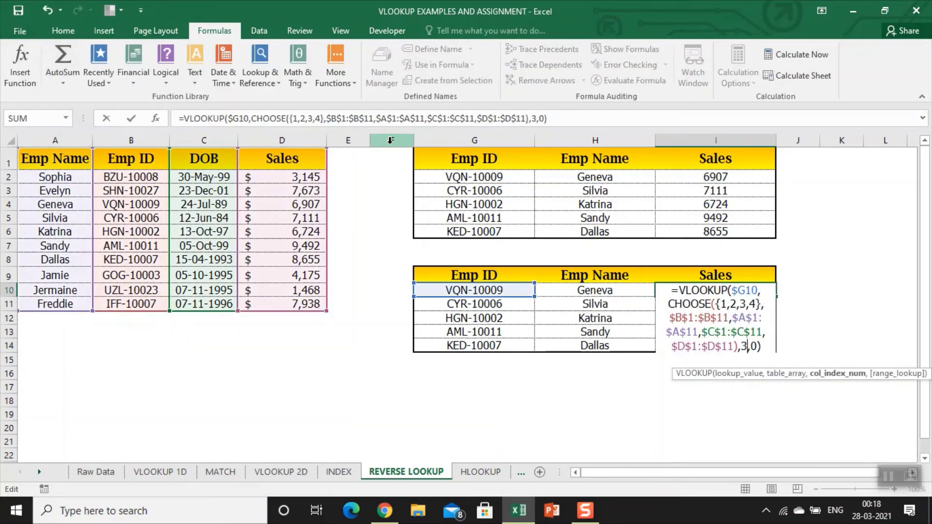
pyautogui.press('Return')
pyautogui.press('Up')
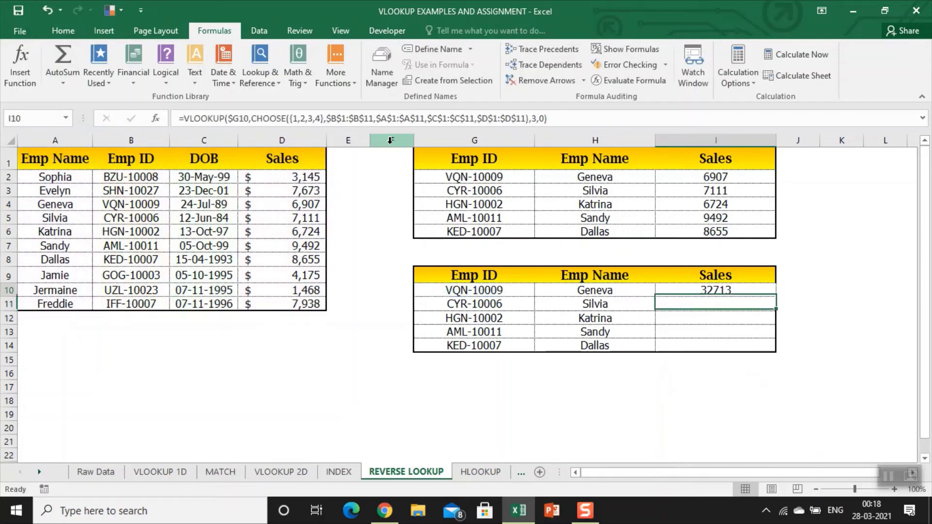
# Fill the I10 formula with column index 3 through I14 in the Sales column
pyautogui.hotkey('shift', 'Down')
pyautogui.hotkey('shift', 'Down')
pyautogui.hotkey('shift', 'Down')
pyautogui.hotkey('shift', 'Down')
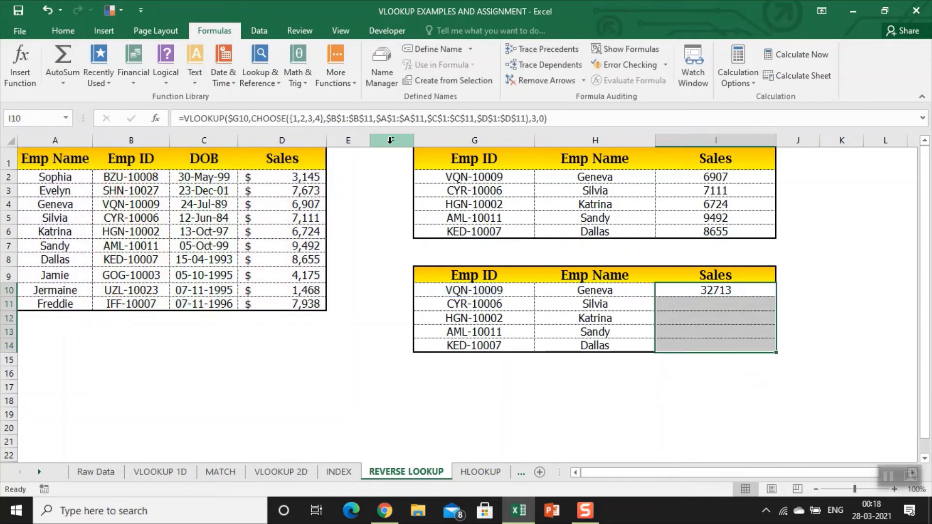
pyautogui.press('F2')
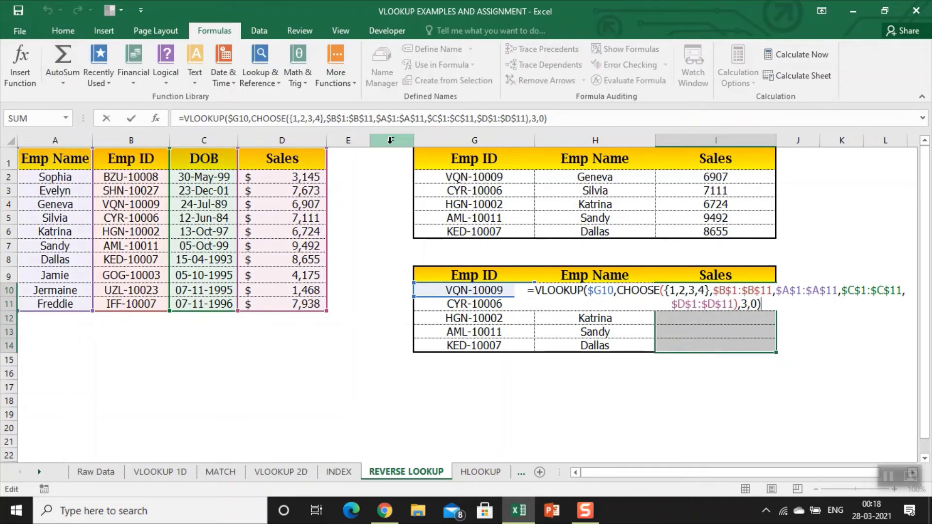
pyautogui.hotkey('ctrl', 'Return')
pyautogui.press('Down')
pyautogui.press('Up')
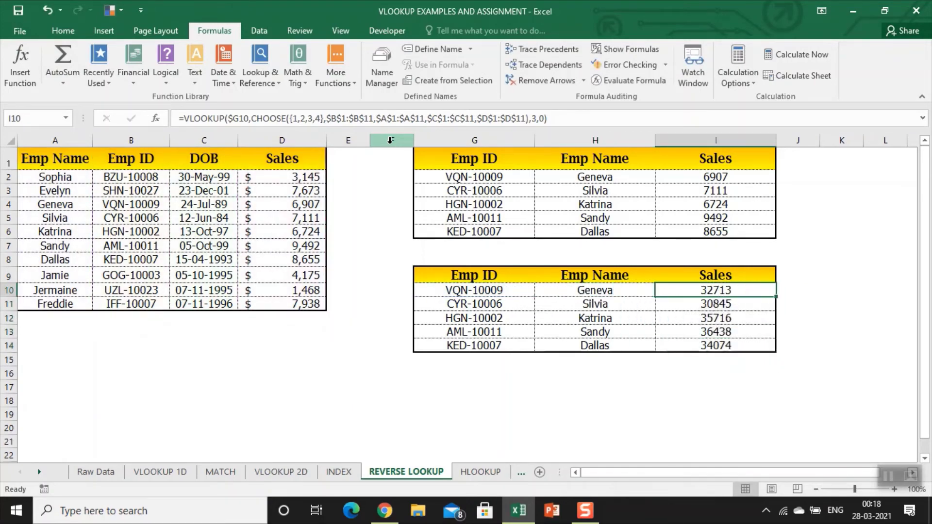
# Try entering the Sales formula across I10:I14 as one multi-cell array formula, and undo it
pyautogui.hotkey('shift', 'Down')
pyautogui.hotkey('shift', 'Down')
pyautogui.hotkey('shift', 'Down')
pyautogui.hotkey('shift', 'Down')
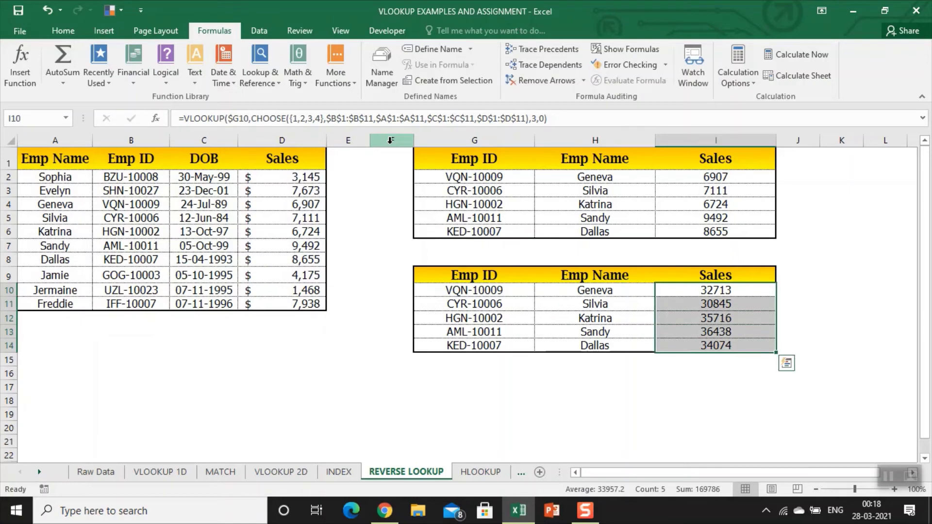
pyautogui.press('F2')
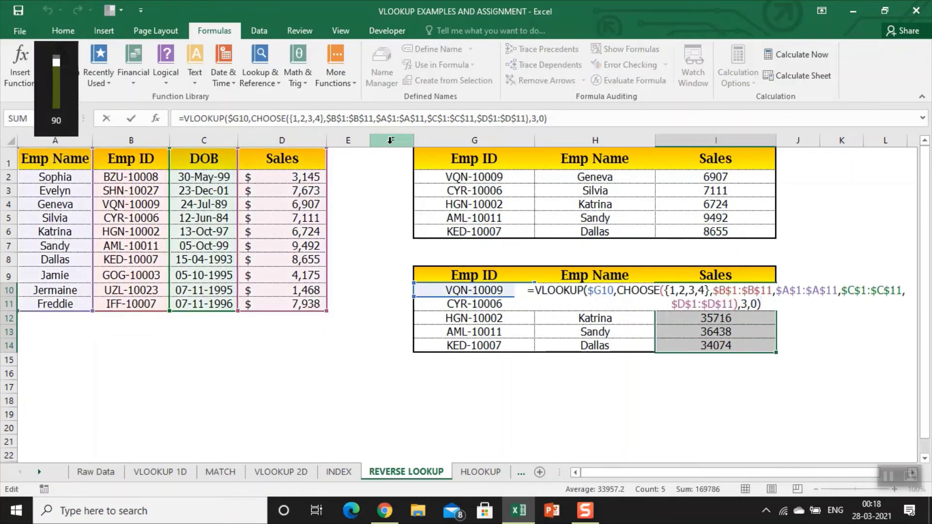
pyautogui.hotkey('ctrl', 'shift', 'Return')
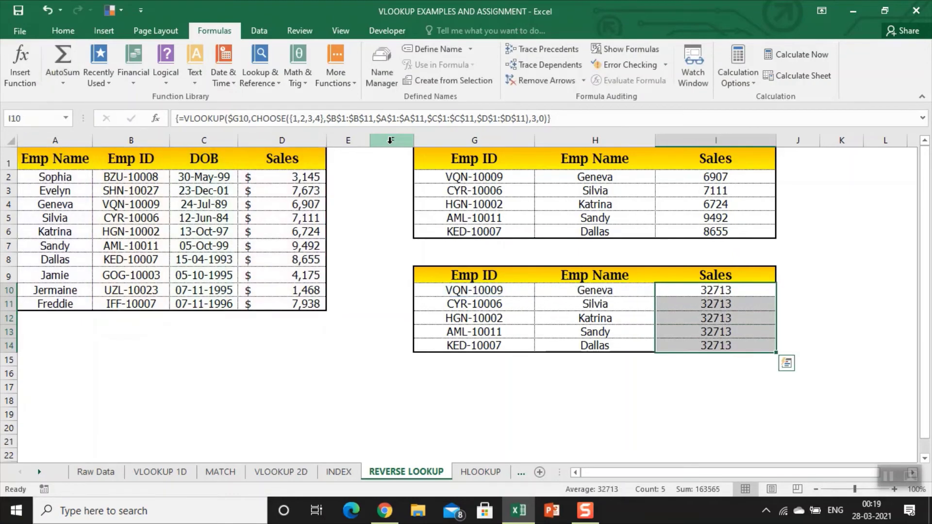
pyautogui.press('Up')
pyautogui.press('Down')
pyautogui.press('Down')
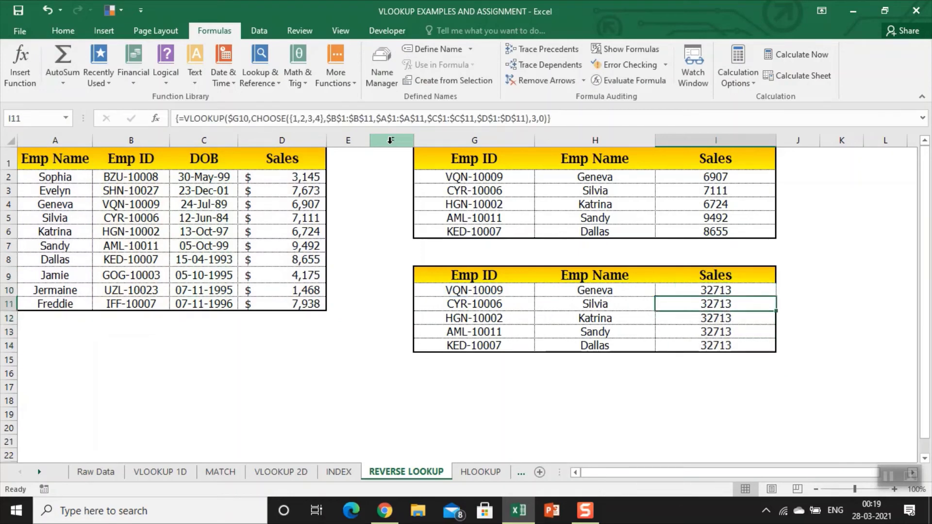
pyautogui.press('Up')
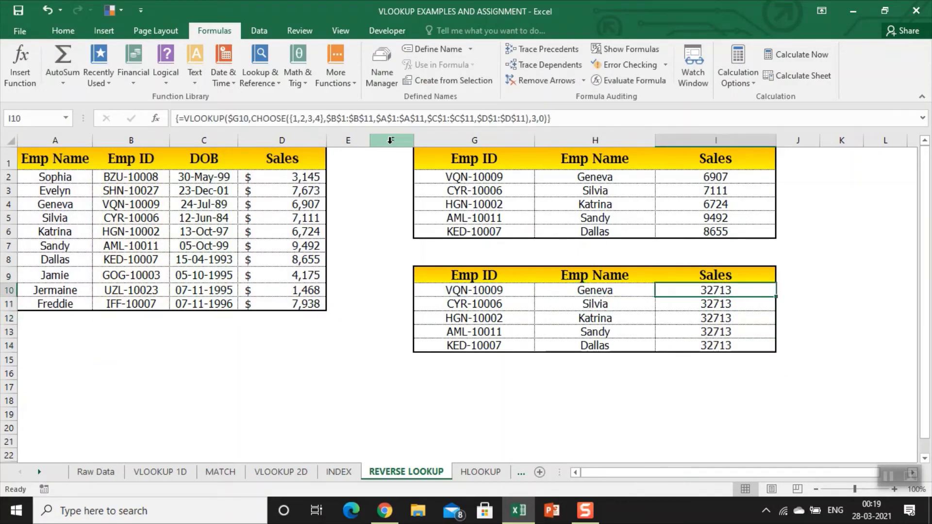
pyautogui.hotkey('ctrl', 'z')
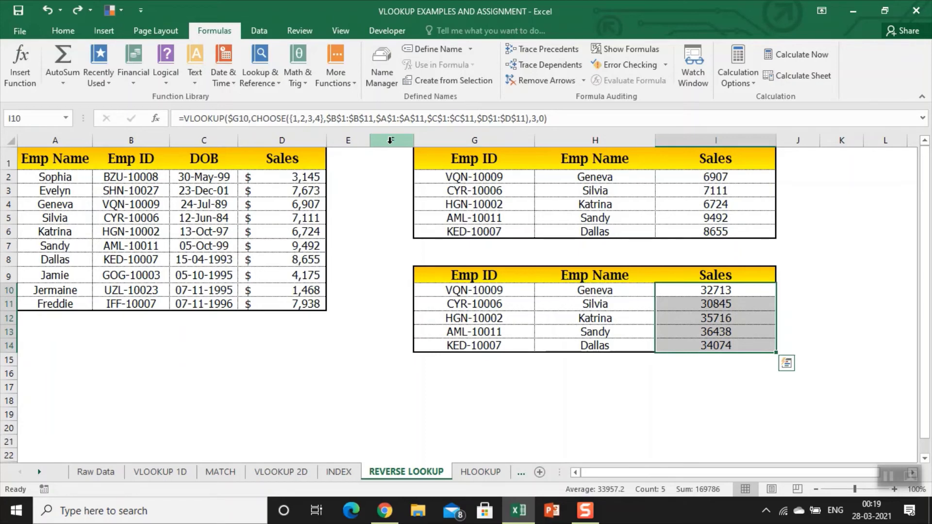
# Set the VLOOKUP column index in I10 to 4 so the formula returns the Sales column
pyautogui.press('F2')
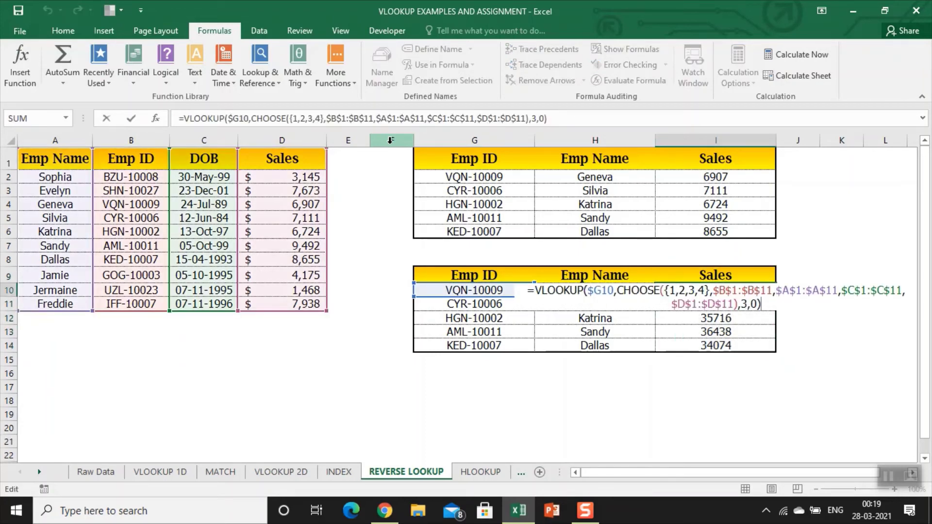
pyautogui.press('Left')
pyautogui.press('Left')
pyautogui.press('Left')
pyautogui.hotkey('shift', 'Left')
pyautogui.write('4')
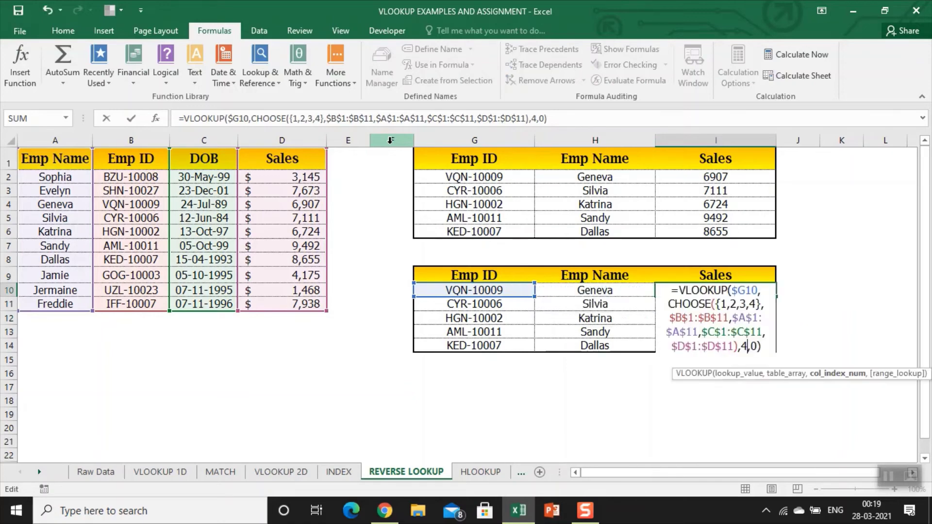
pyautogui.press('Return')
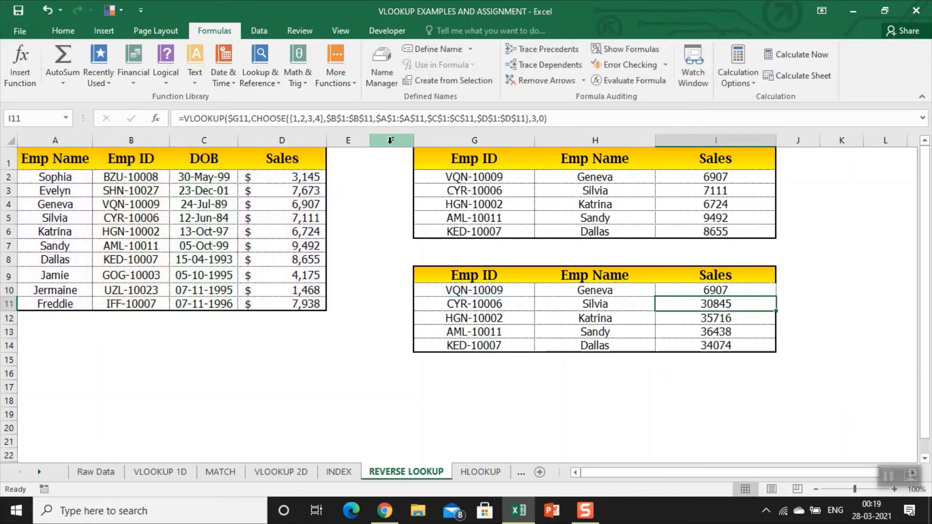
# Fill the I10 formula with column index 4 through I14 to replace the other Sales formulas
pyautogui.press('Up')
pyautogui.hotkey('shift', 'Down')
pyautogui.hotkey('shift', 'Down')
pyautogui.hotkey('shift', 'Down')
pyautogui.hotkey('shift', 'Down')
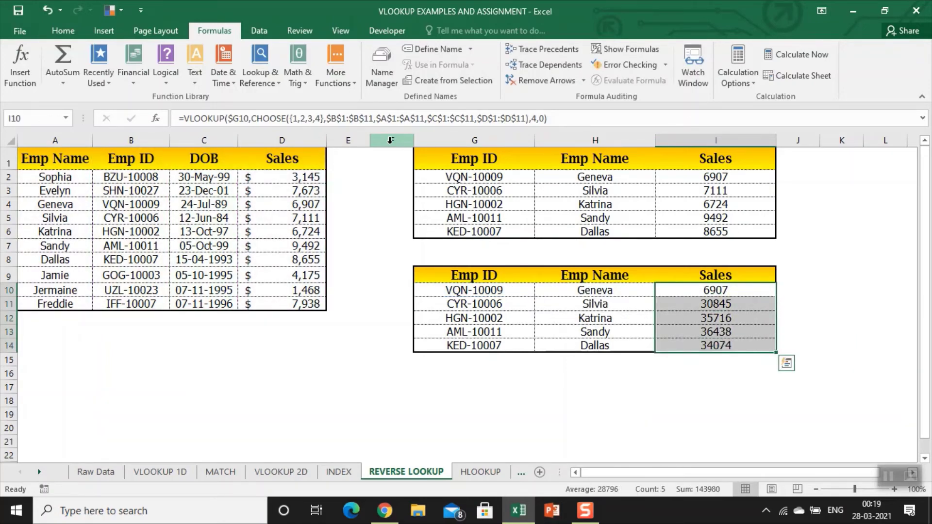
pyautogui.press('F2')
pyautogui.hotkey('ctrl', 'Return')
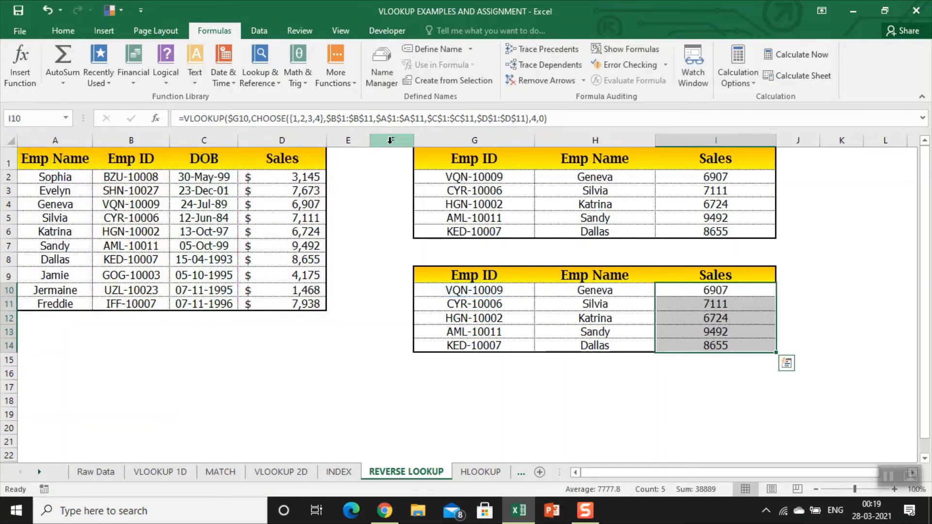
# Enter a CHOOSE formula in G17 that uses E16 as the index, with "Good" and "Bad" as its values
pyautogui.press('Left')
pyautogui.press('Up')
pyautogui.press('Up')
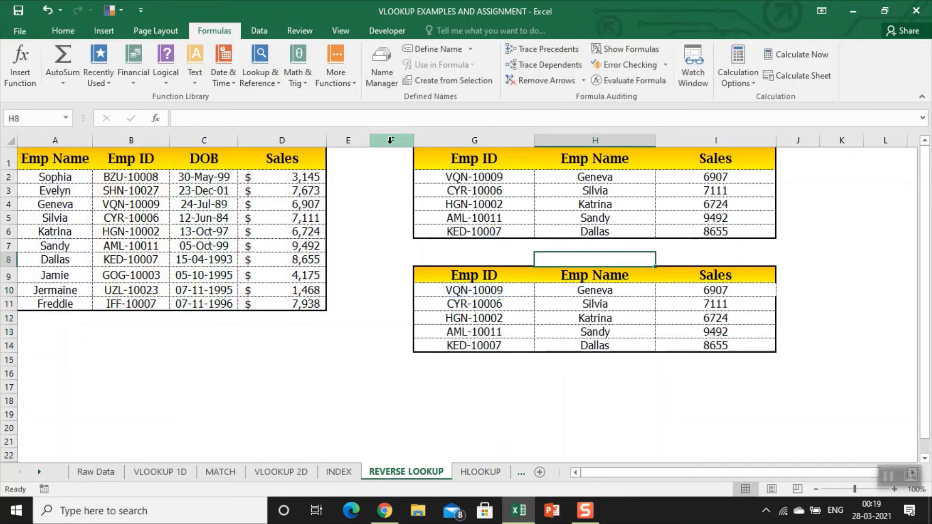
pyautogui.press('Down')
pyautogui.press('Down')
pyautogui.press('Down')
pyautogui.press('Down')
pyautogui.press('Down')
pyautogui.press('Down')
pyautogui.press('Down')
pyautogui.press('Down')
pyautogui.press('Down')
pyautogui.press('Left')
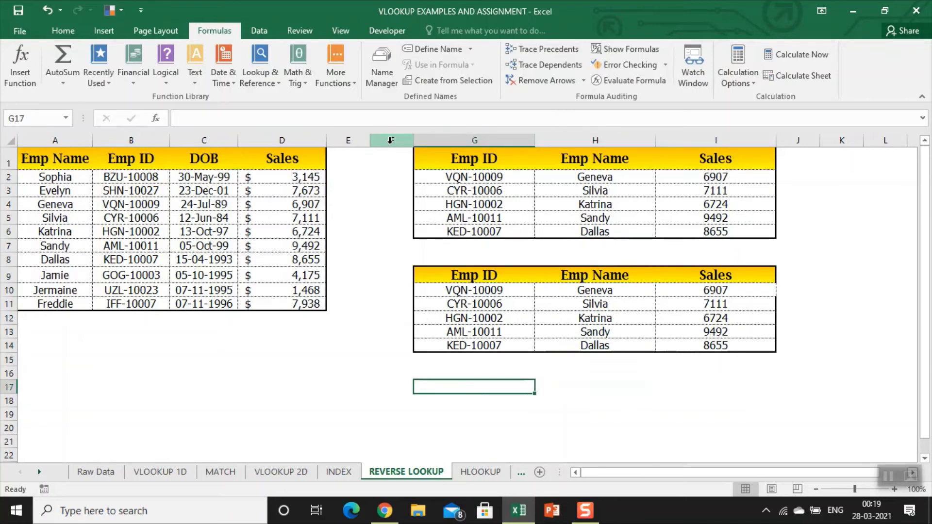
pyautogui.write('=choo')
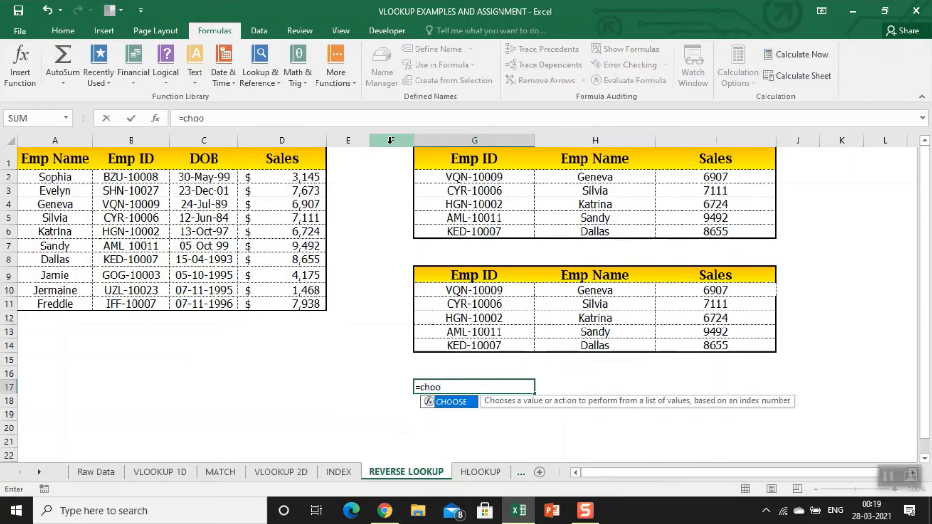
pyautogui.press('Tab')
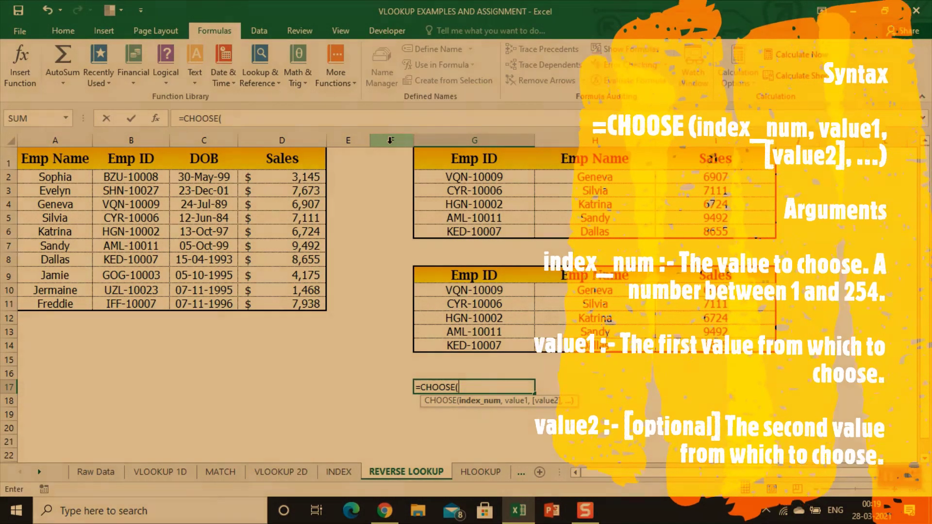
pyautogui.press('Left')
pyautogui.press('Left')
pyautogui.press('Up')
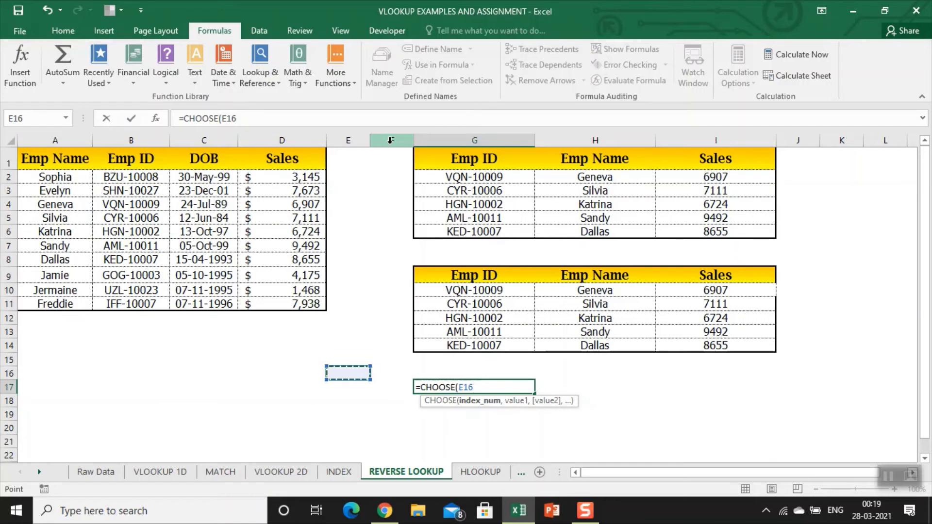
pyautogui.write(',')
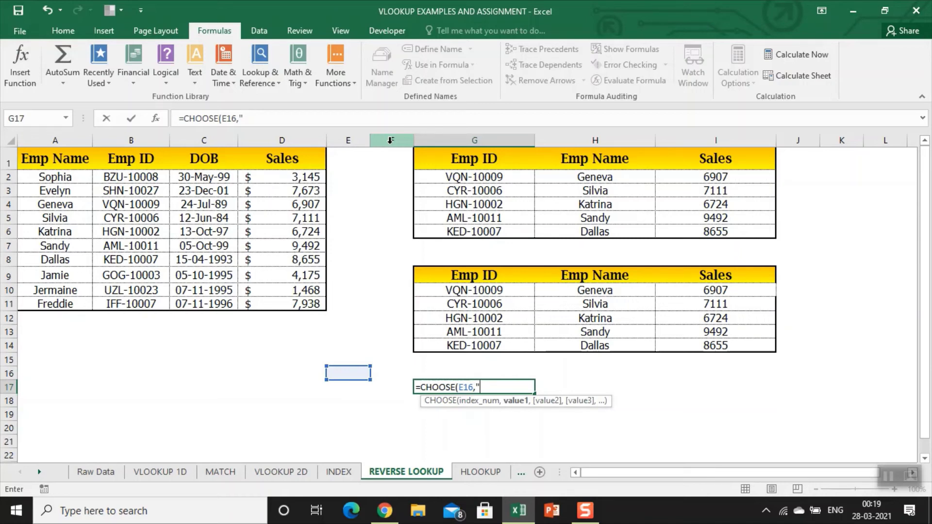
pyautogui.write('Good","Bad')
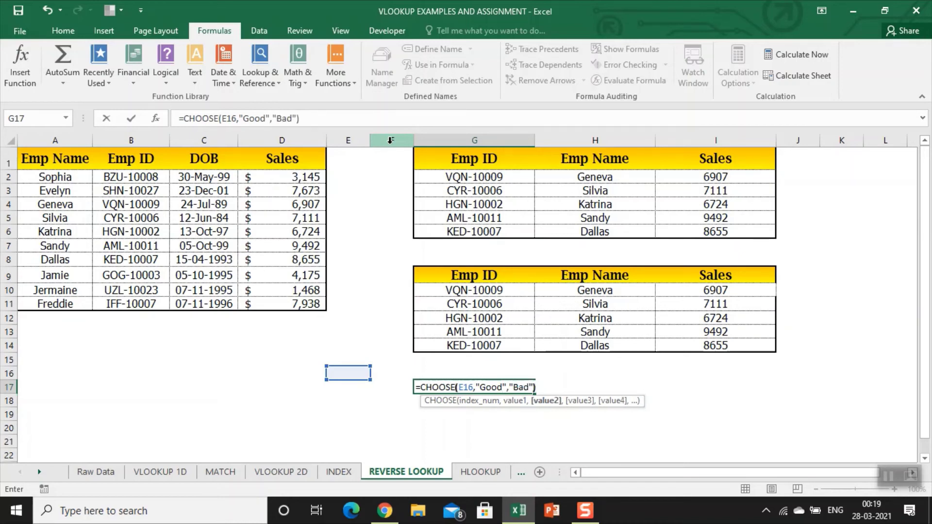
pyautogui.press('Return')
# Test the CHOOSE formula by entering index 1, followed by index 2, in E16
pyautogui.press('Up')
pyautogui.press('Left')
pyautogui.press('Up')
pyautogui.press('Left')
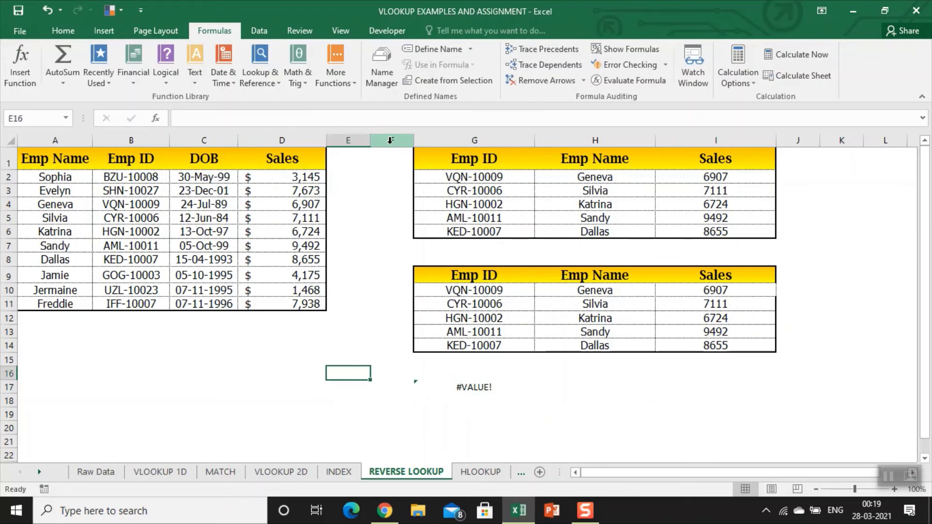
pyautogui.write('1')
pyautogui.press('Return')
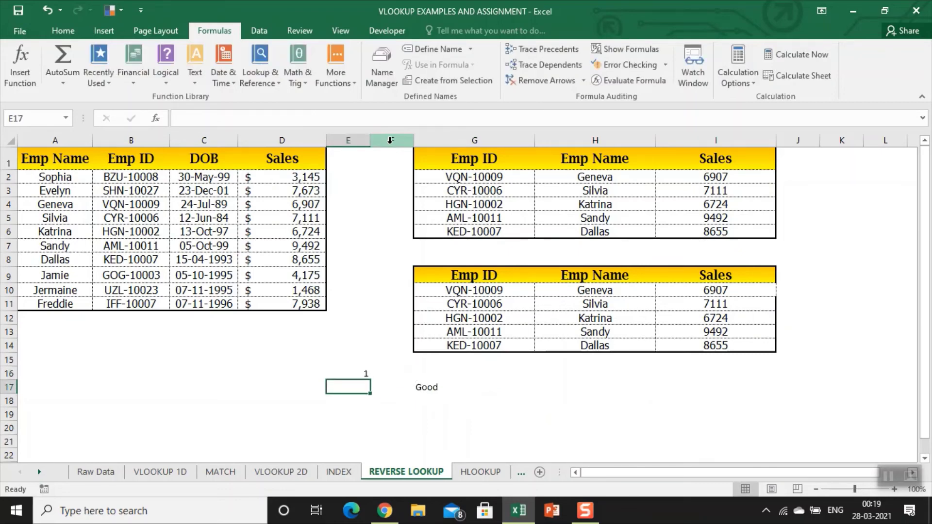
pyautogui.press('Up')
pyautogui.write('2')
pyautogui.press('Return')
# Set the index in E16 to 3 and add "Very Good" as the third value of the CHOOSE formula in G17
pyautogui.press('Up')
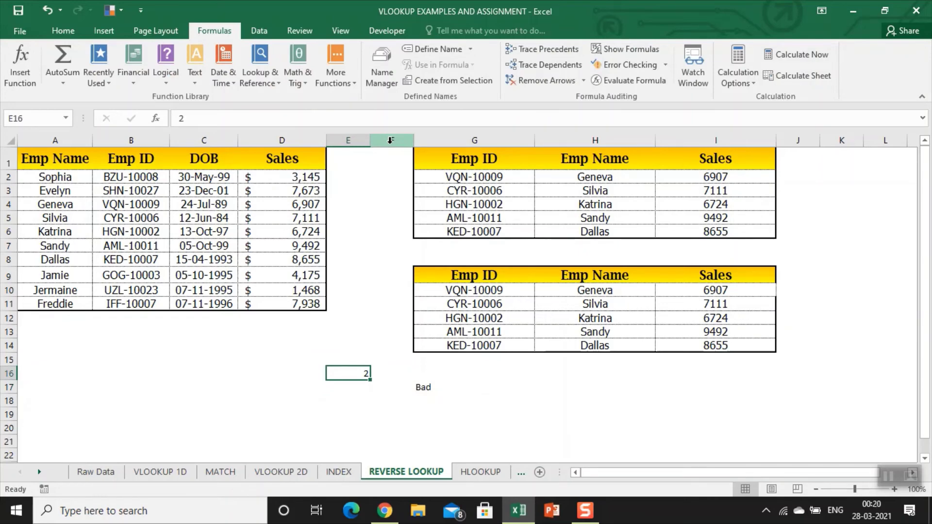
pyautogui.write('3')
pyautogui.press('Return')
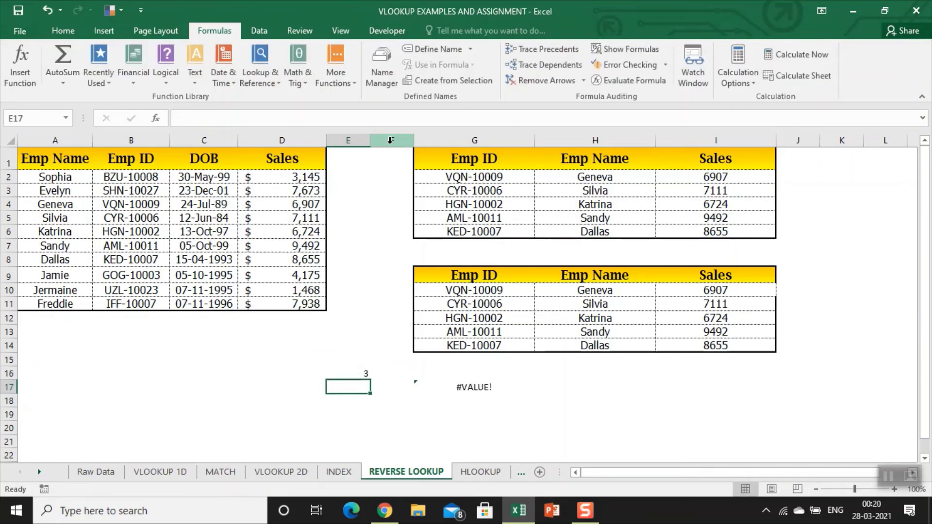
pyautogui.press('Right')
pyautogui.press('Right')
pyautogui.press('F2')
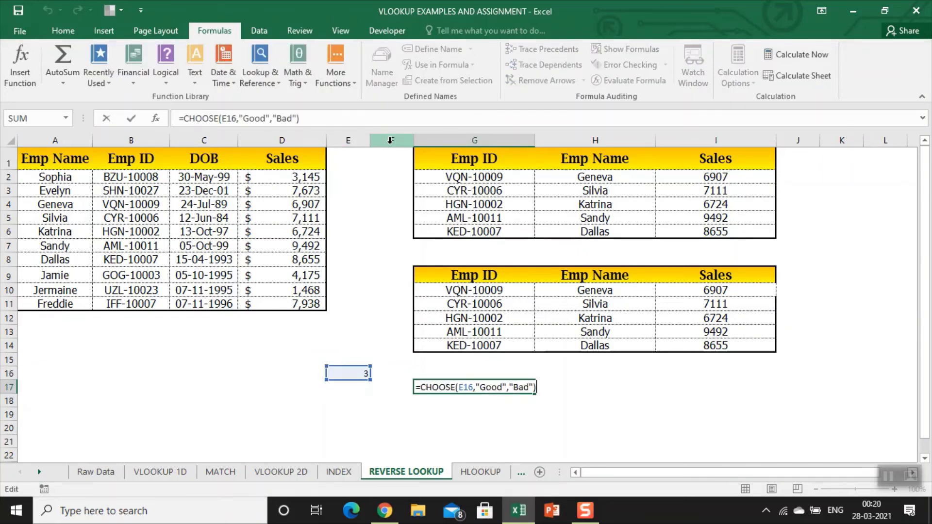
pyautogui.click(493, 389)
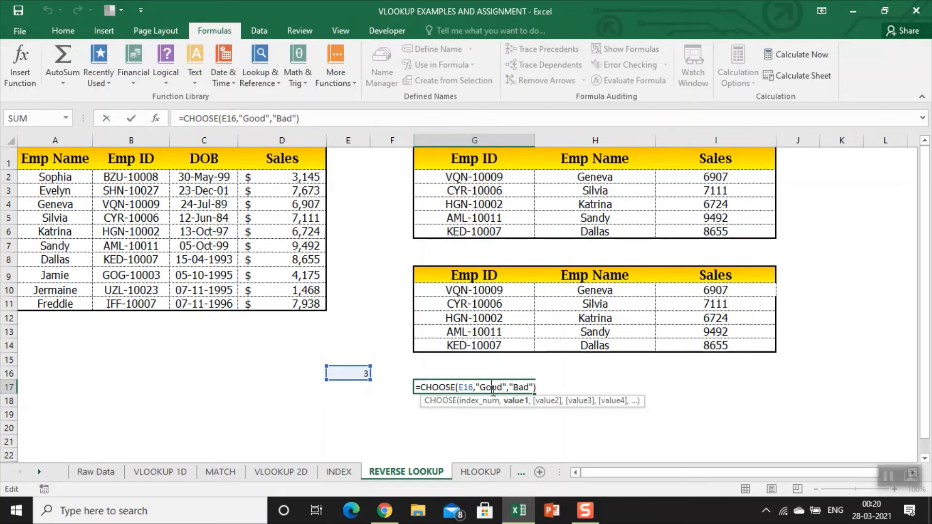
pyautogui.click(524, 388)
pyautogui.write(',"')
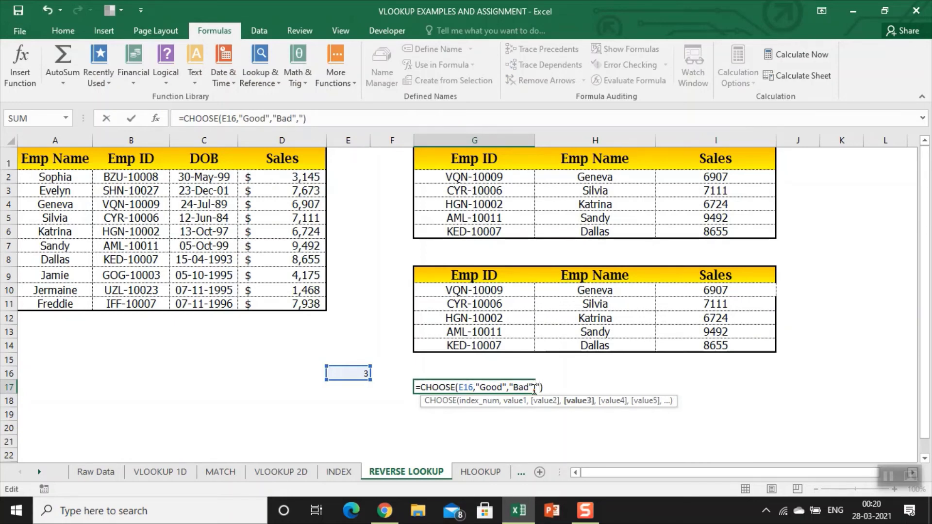
pyautogui.write('Veruy')
pyautogui.press('BackSpace')
pyautogui.press('BackSpace')
pyautogui.write('y Good"')
pyautogui.press('Return')
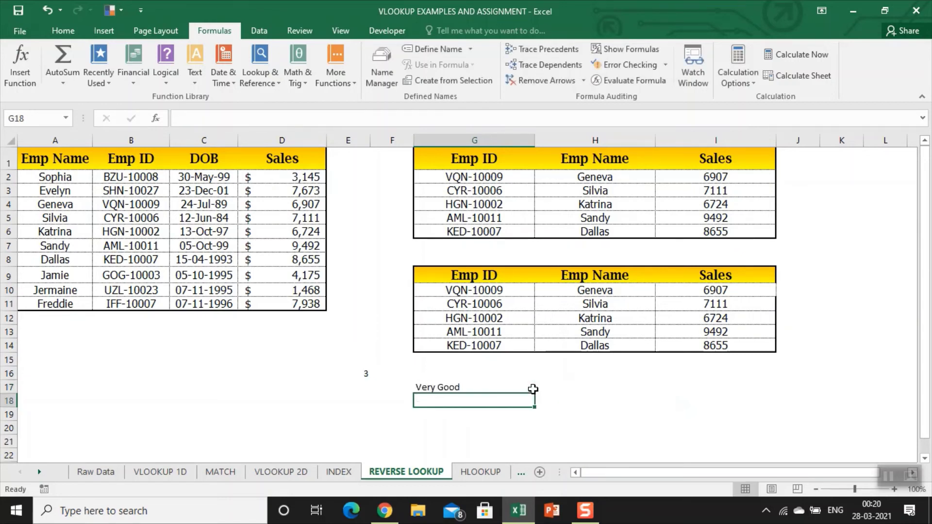
# Examine how the index in E16 relates to the listed values in G17's CHOOSE formula
pyautogui.press('Up')
pyautogui.press('Up')
pyautogui.press('Left')
pyautogui.press('Left')
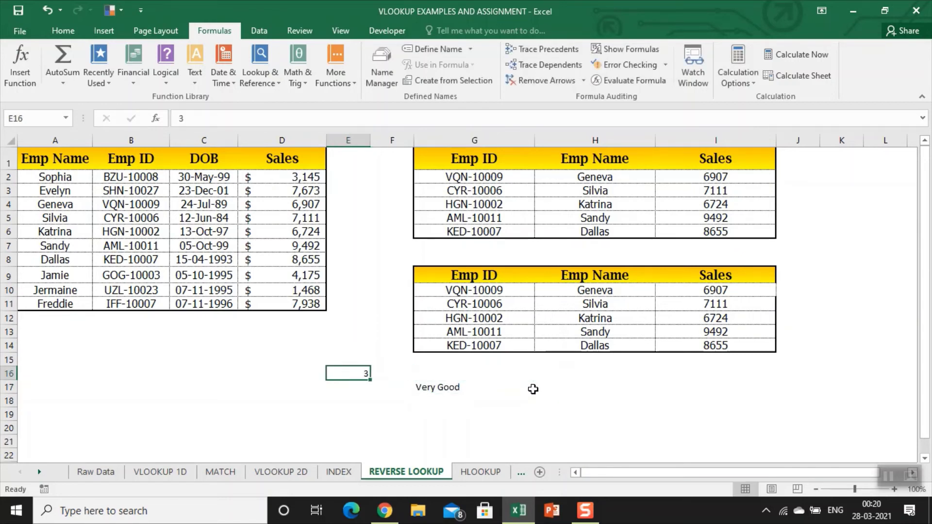
pyautogui.press('Right')
pyautogui.press('Right')
pyautogui.press('Down')
pyautogui.press('F2')
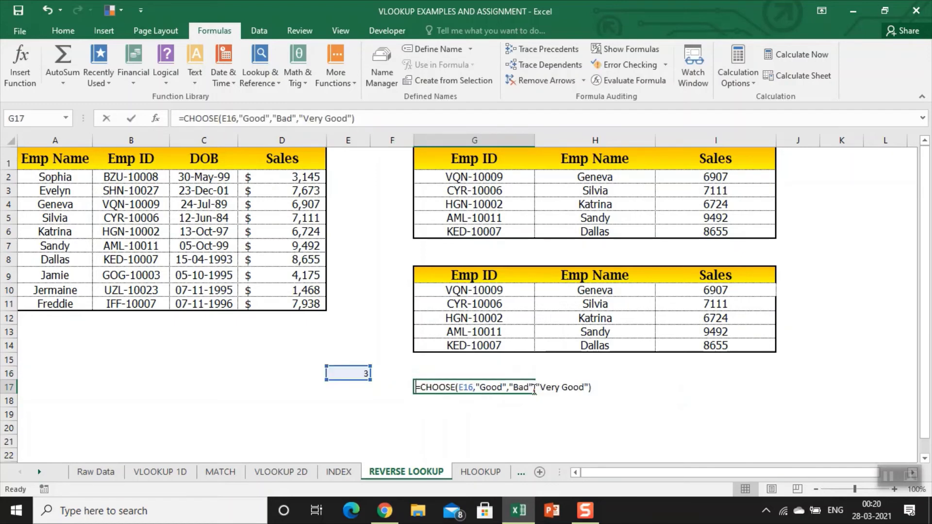
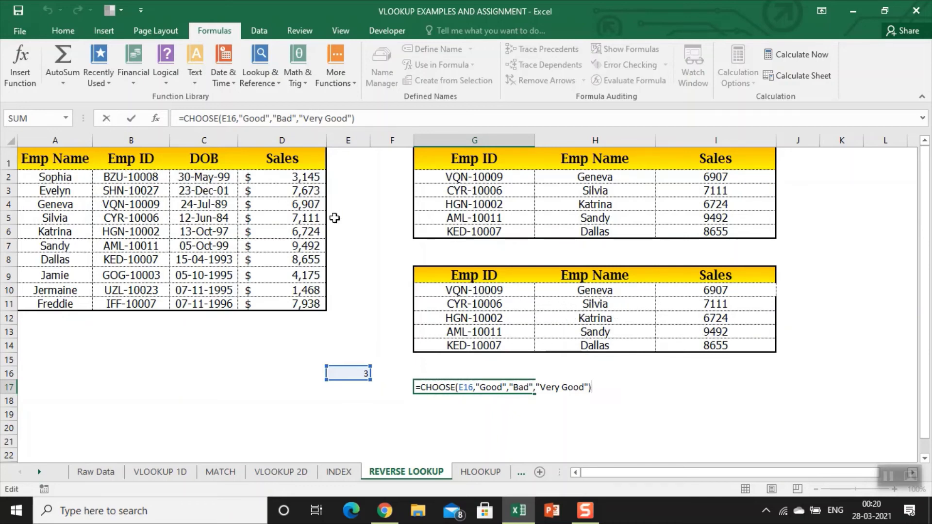
pyautogui.hotkey('ctrl', 'Return')
# Examine the index array and column ranges in the CHOOSE part of H10's VLOOKUP formula
pyautogui.click(602, 291)
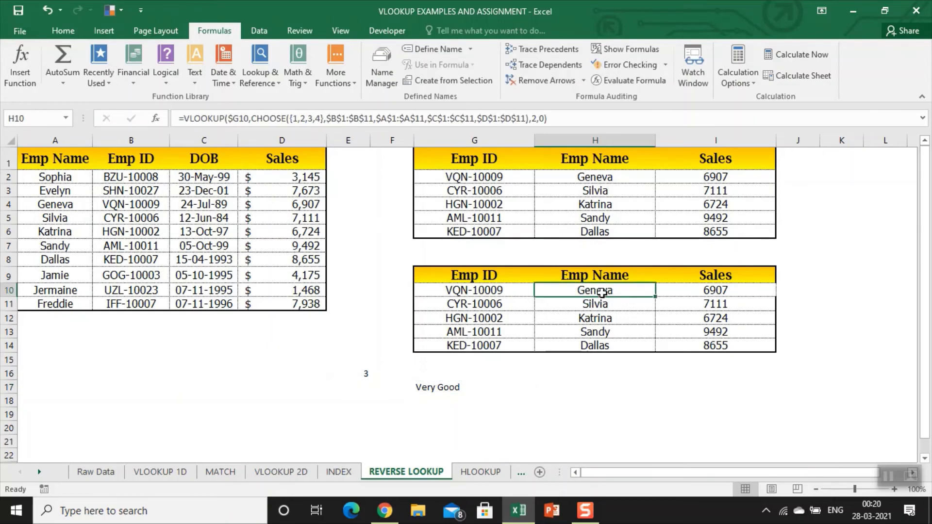
pyautogui.doubleClick(602, 292)
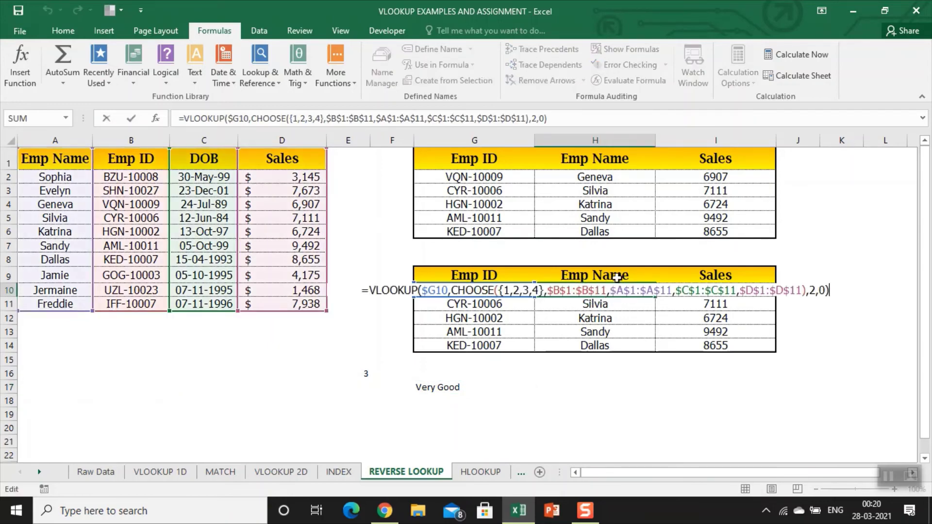
pyautogui.click(561, 291)
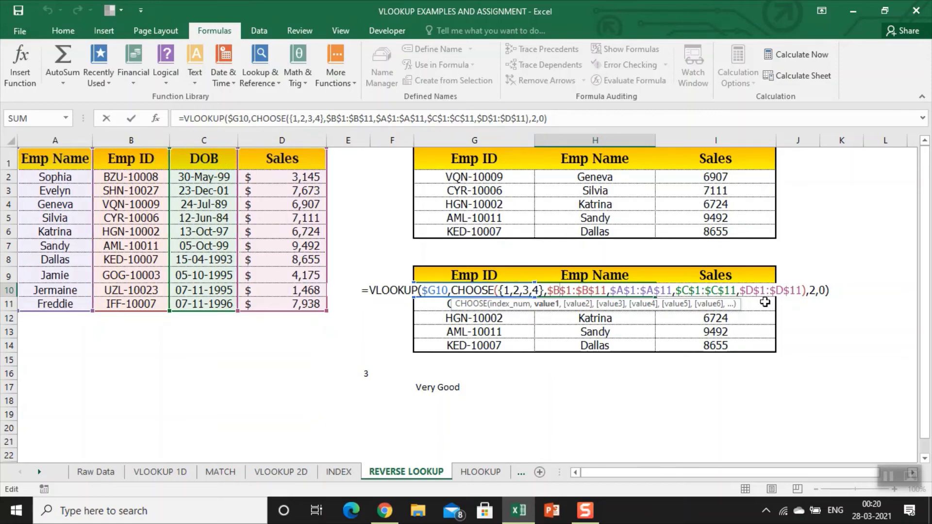
pyautogui.hotkey('ctrl', 'Return')
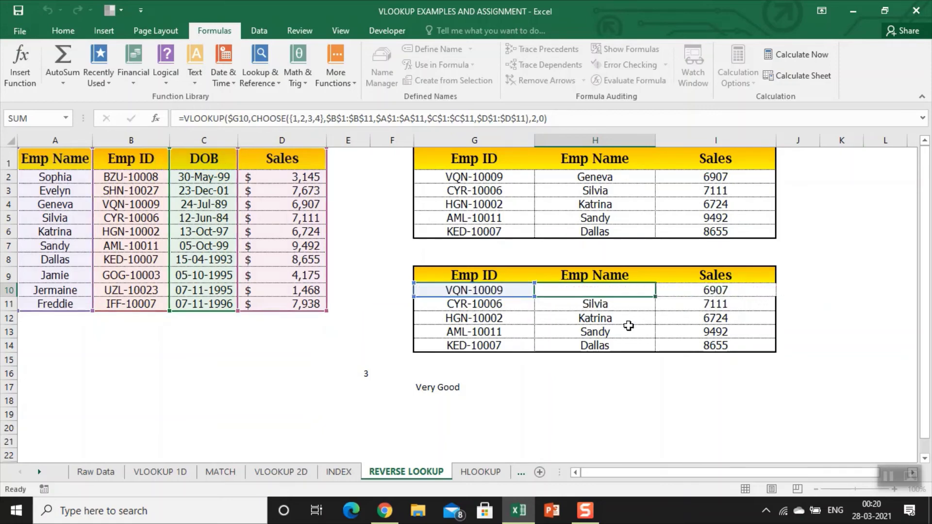
# Switch to the HLOOKUP sheet and examine the horizontal employee table starting at A1
pyautogui.click(466, 473)
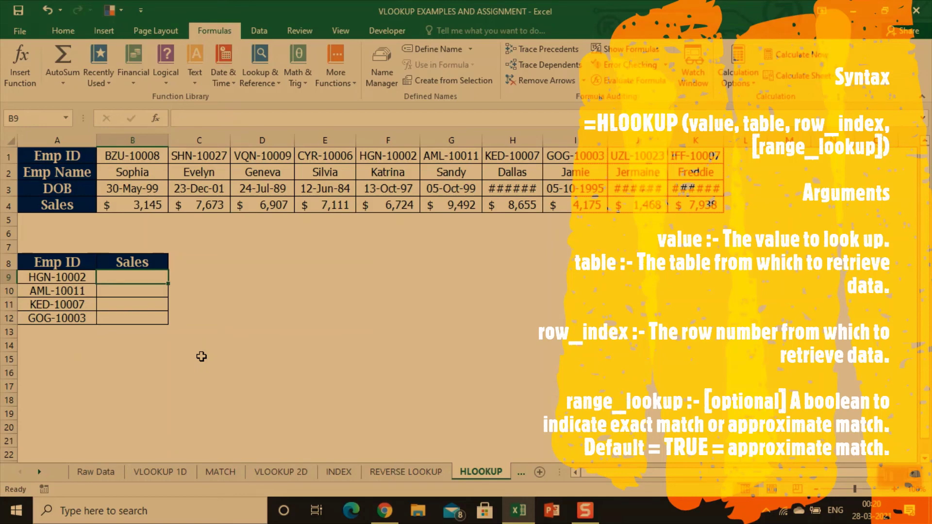
pyautogui.hotkey('ctrl', 'Up')
pyautogui.hotkey('ctrl', 'Up')
pyautogui.hotkey('ctrl', 'Up')
pyautogui.hotkey('ctrl', 'Left')
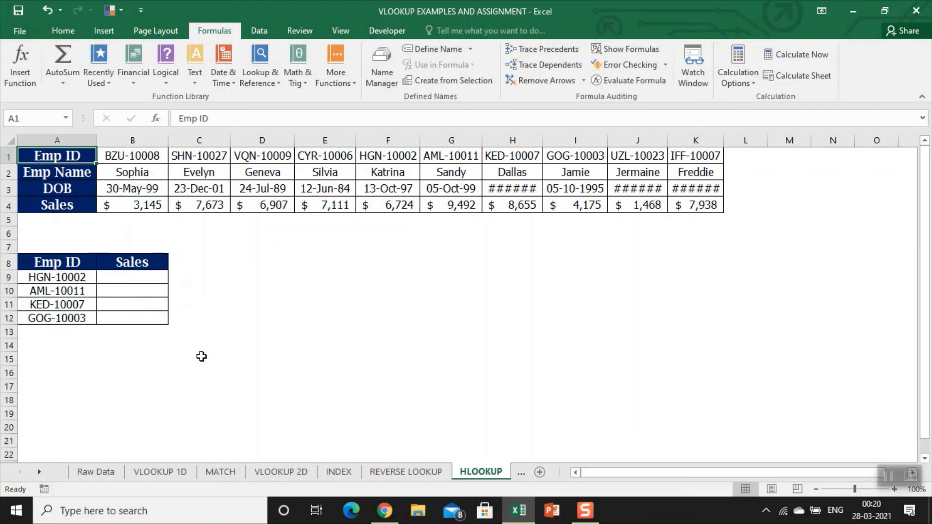
pyautogui.press('Right')
pyautogui.press('Right')
pyautogui.press('Right')
pyautogui.press('Right')
pyautogui.hotkey('ctrl', 'Left')
# Start an HLOOKUP formula in B9 with the Emp ID in A9 as lookup value, locking its column as $A9
pyautogui.press('Down')
pyautogui.press('Down')
pyautogui.press('Down')
pyautogui.press('Down')
pyautogui.press('Down')
pyautogui.press('Down')
pyautogui.press('Down')
pyautogui.press('Down')
pyautogui.press('Right')
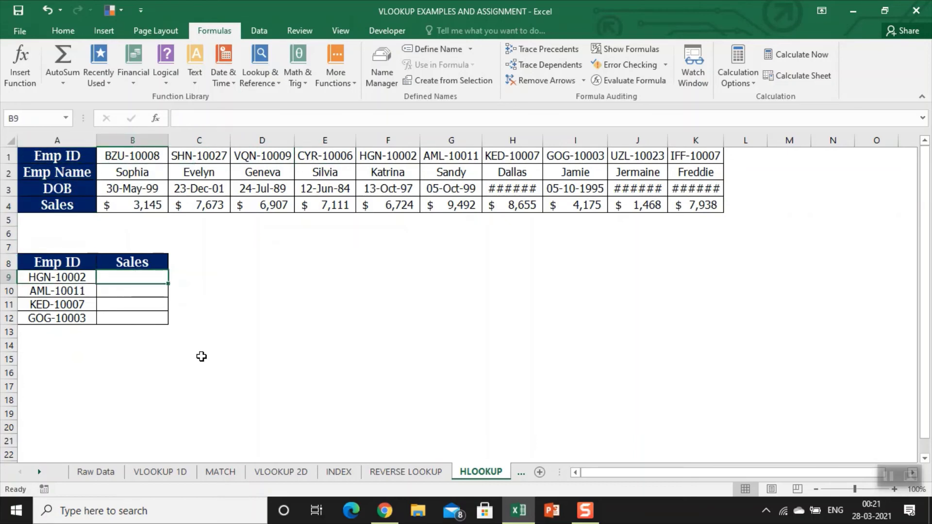
pyautogui.write('=')
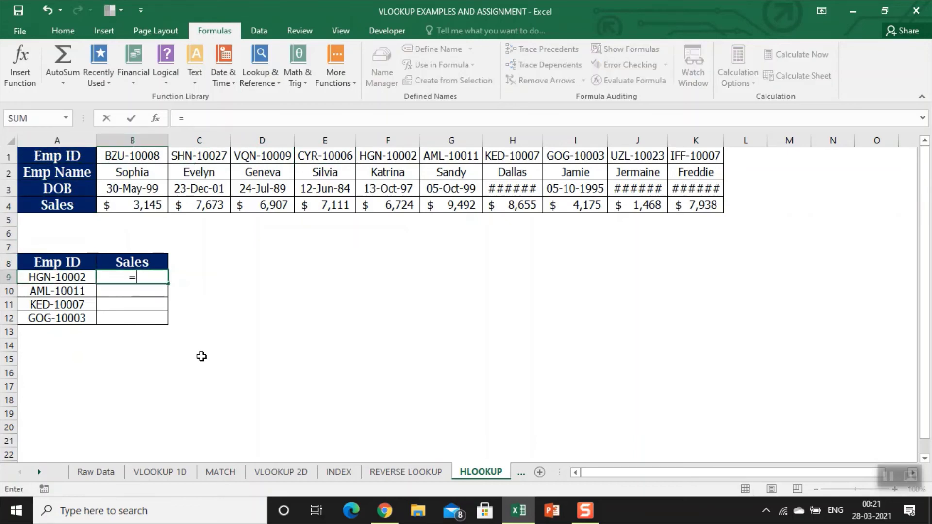
pyautogui.write('hlo')
pyautogui.press('Tab')
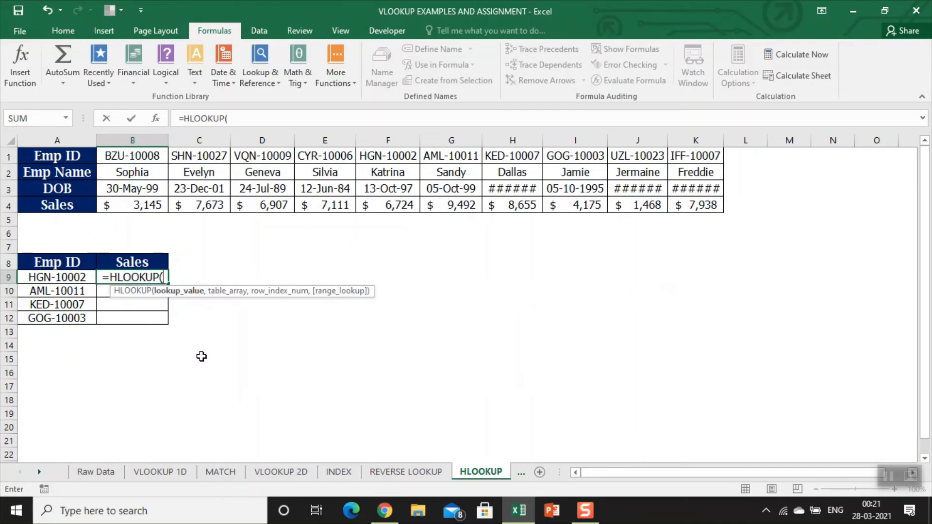
pyautogui.press('Left')
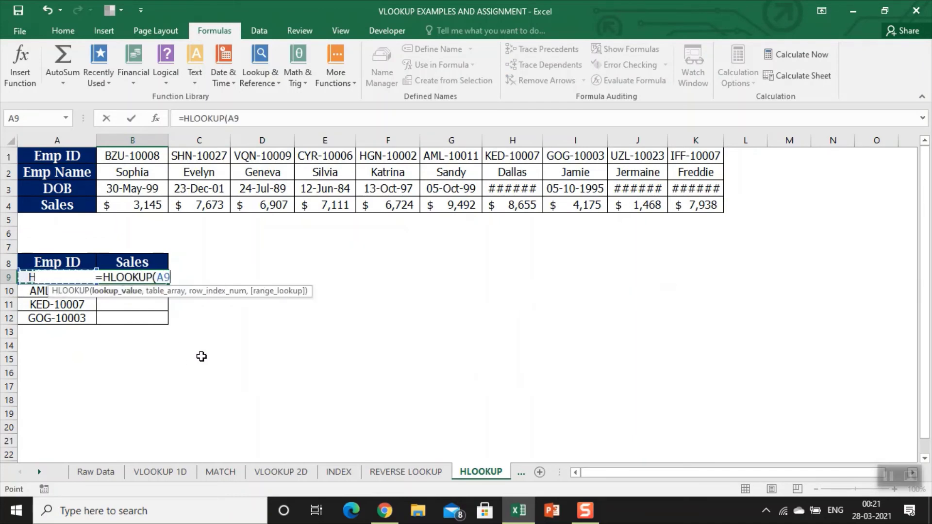
pyautogui.write(',')
pyautogui.press('F4')
pyautogui.press('F4')
pyautogui.press('F4')
pyautogui.write(',')
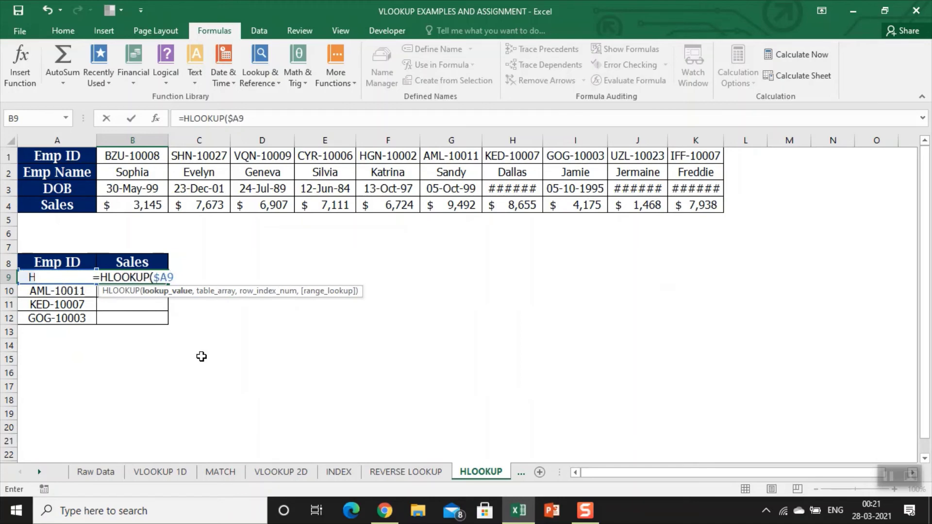
# Complete the B9 HLOOKUP formula with absolute table array $A$1:$K$4, row index 4 and 0 for an exact match
pyautogui.press('Up')
pyautogui.press('Up')
pyautogui.press('Up')
pyautogui.press('Up')
pyautogui.press('Up')
pyautogui.press('Up')
pyautogui.press('Up')
pyautogui.press('Up')
pyautogui.press('Left')
pyautogui.hotkey('shift', 'Right')
pyautogui.hotkey('shift', 'Right')
pyautogui.hotkey('shift', 'Right')
pyautogui.hotkey('shift', 'Right')
pyautogui.hotkey('shift', 'Right')
pyautogui.hotkey('shift', 'Right')
pyautogui.hotkey('shift', 'Right')
pyautogui.hotkey('shift', 'Right')
pyautogui.hotkey('shift', 'Right')
pyautogui.hotkey('shift', 'Right')
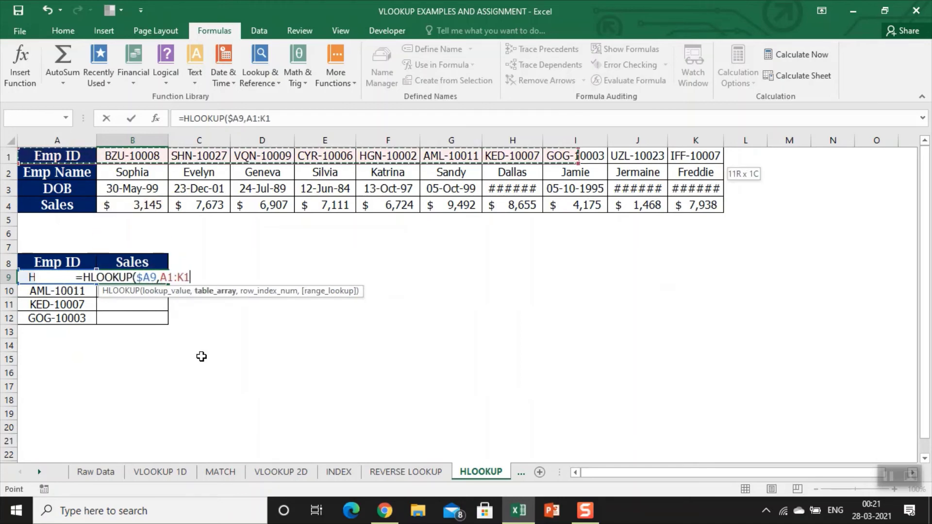
pyautogui.hotkey('shift', 'Down')
pyautogui.hotkey('shift', 'Down')
pyautogui.hotkey('shift', 'Down')
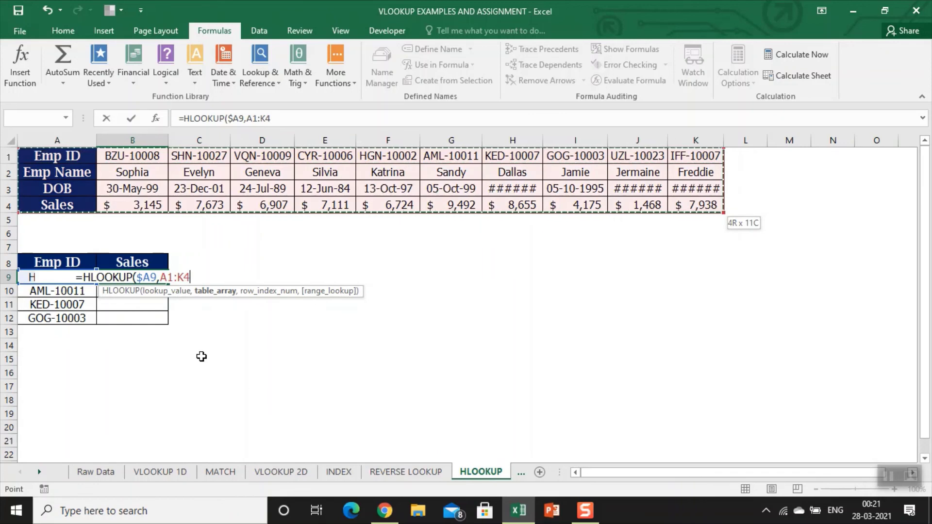
pyautogui.press('F4')
pyautogui.write(',')
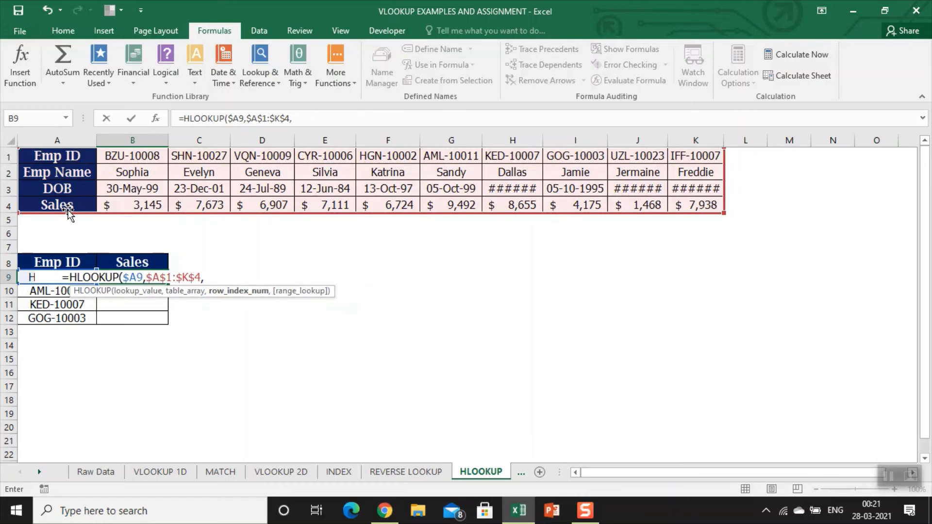
pyautogui.write('4,0')
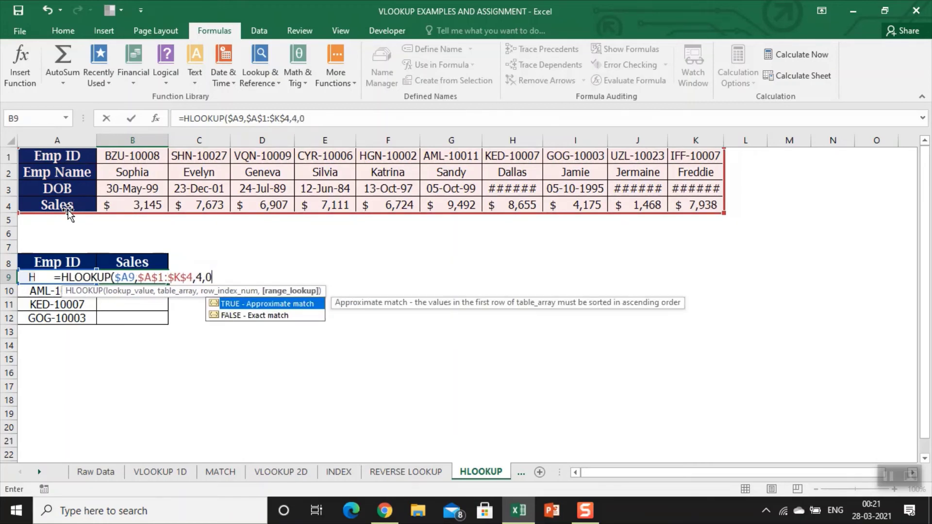
pyautogui.press('Return')
# Enter the B9 HLOOKUP formula and duplicate the Sales column B8:B12 into column C
pyautogui.press('Up')
pyautogui.press('Up')
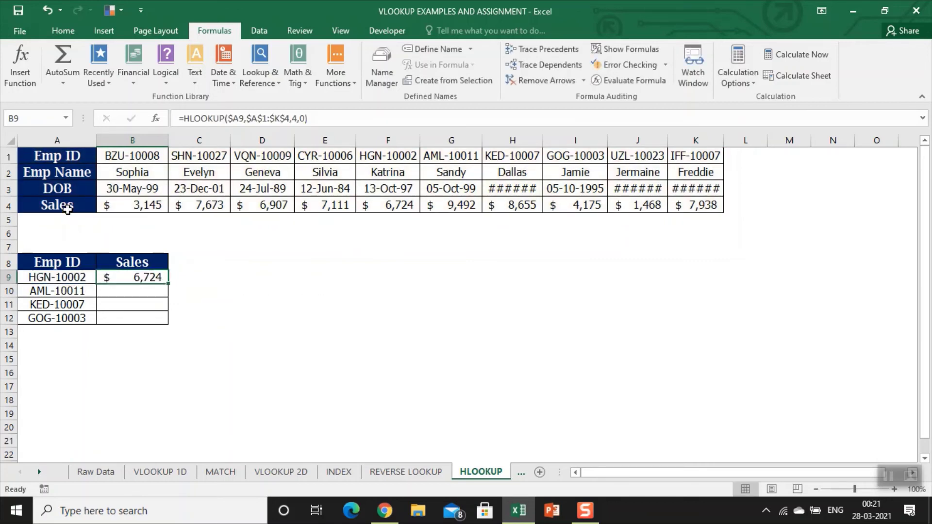
pyautogui.hotkey('shift', 'Down')
pyautogui.hotkey('shift', 'Down')
pyautogui.hotkey('shift', 'Down')
pyautogui.hotkey('shift', 'Down')
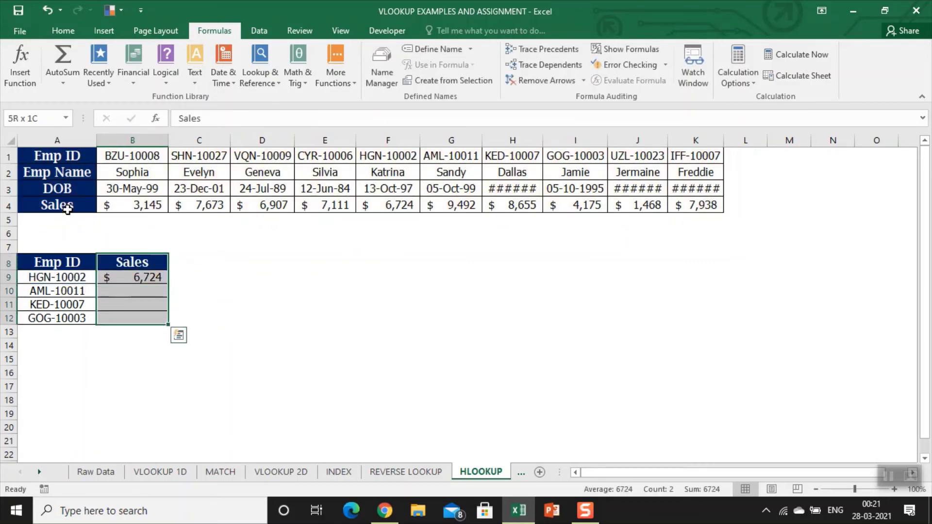
pyautogui.hotkey('ctrl', 'c')
pyautogui.press('Right')
pyautogui.hotkey('ctrl', 'v')
pyautogui.press('Escape')
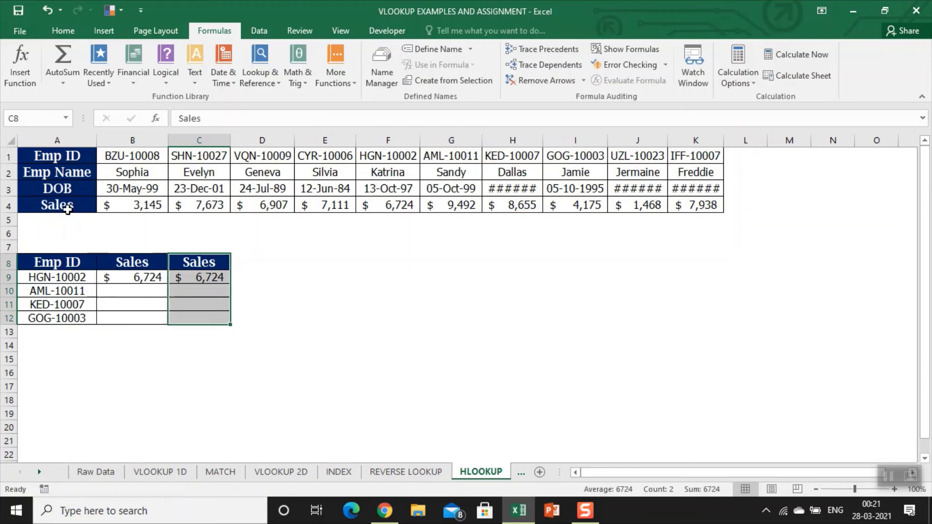
# Start a MATCH formula in D9 with the Sales header in C8 as lookup value, locking its row as C$8
pyautogui.press('Down')
pyautogui.press('Right')
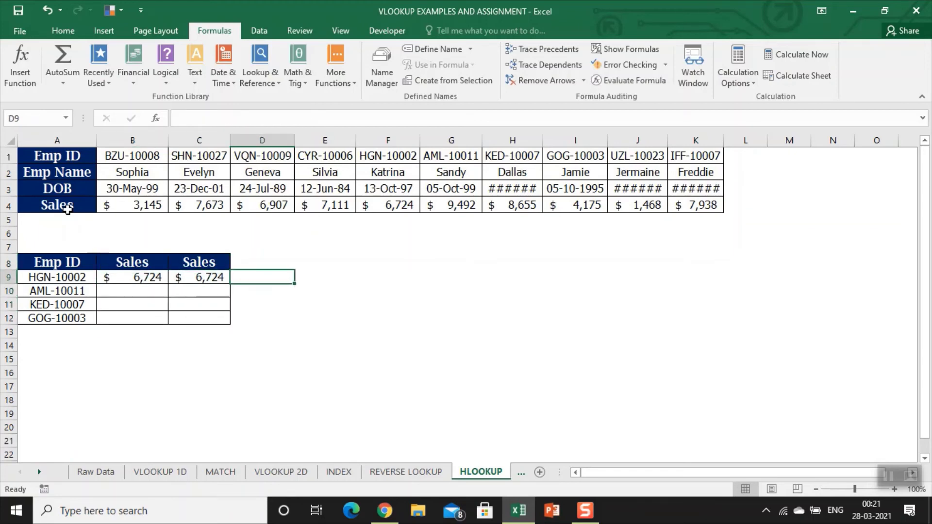
pyautogui.write('=match')
pyautogui.press('Tab')
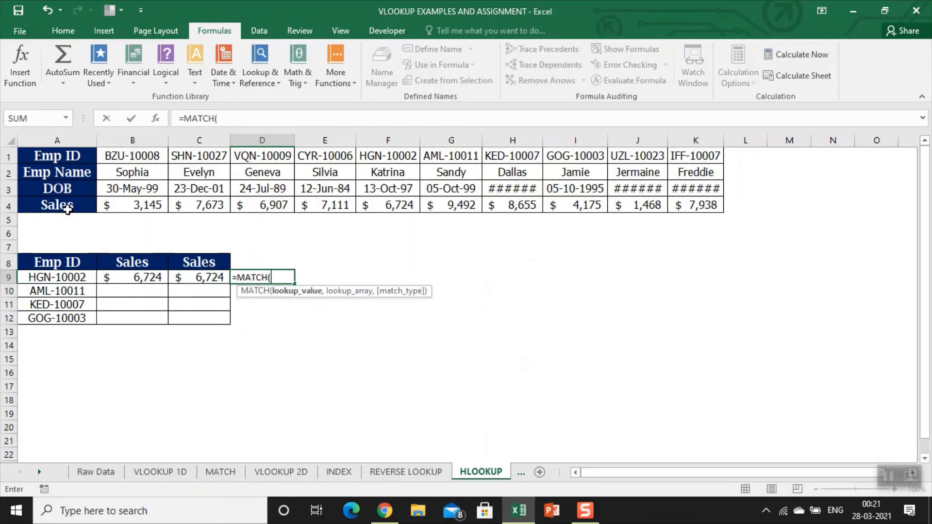
pyautogui.press('Left')
pyautogui.press('Up')
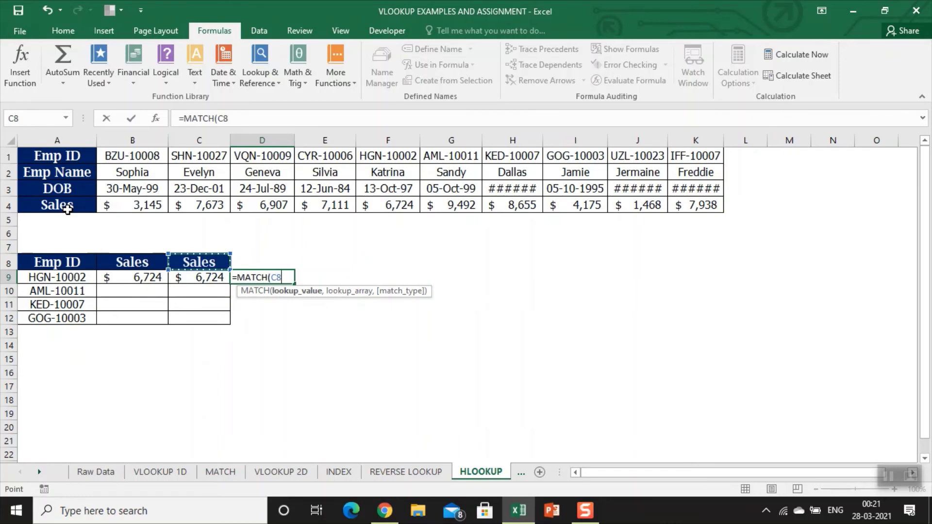
pyautogui.press('F4')
pyautogui.press('F4')
pyautogui.write(',')
# Complete the D9 MATCH formula with absolute lookup array $A$1:$A$4 and 0 for an exact match
pyautogui.hotkey('ctrl', 'Up')
pyautogui.hotkey('ctrl', 'Up')
pyautogui.press('Left')
pyautogui.press('Left')
pyautogui.press('Left')
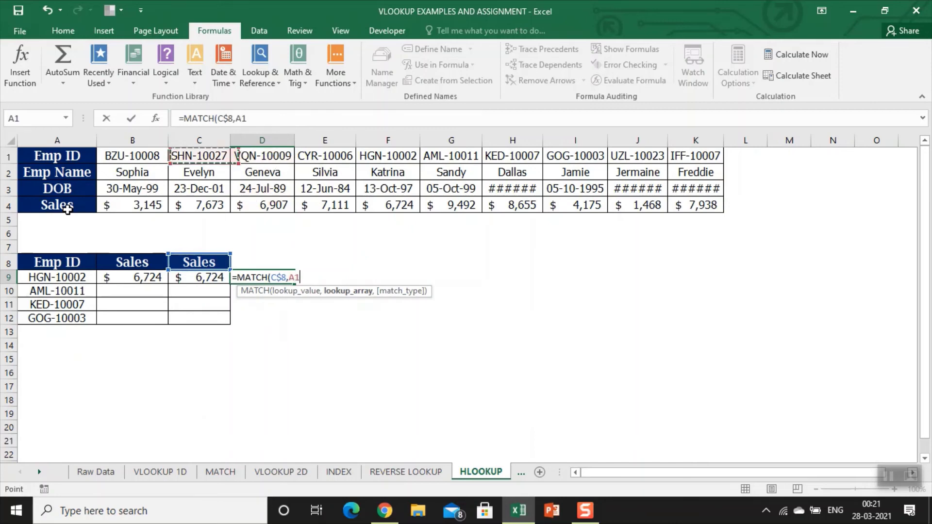
pyautogui.hotkey('ctrl', 'shift', 'Down')
pyautogui.press('F4')
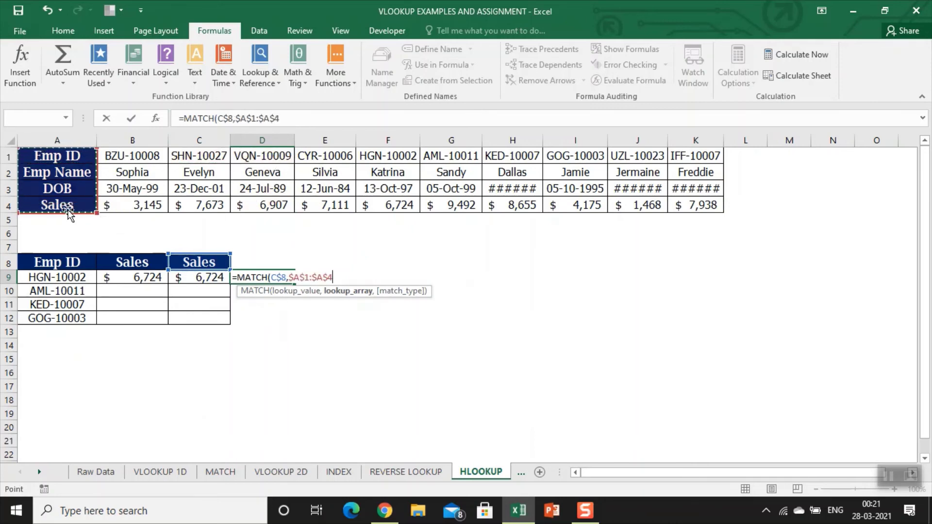
pyautogui.write(',0')
pyautogui.hotkey('ctrl', 'Return')
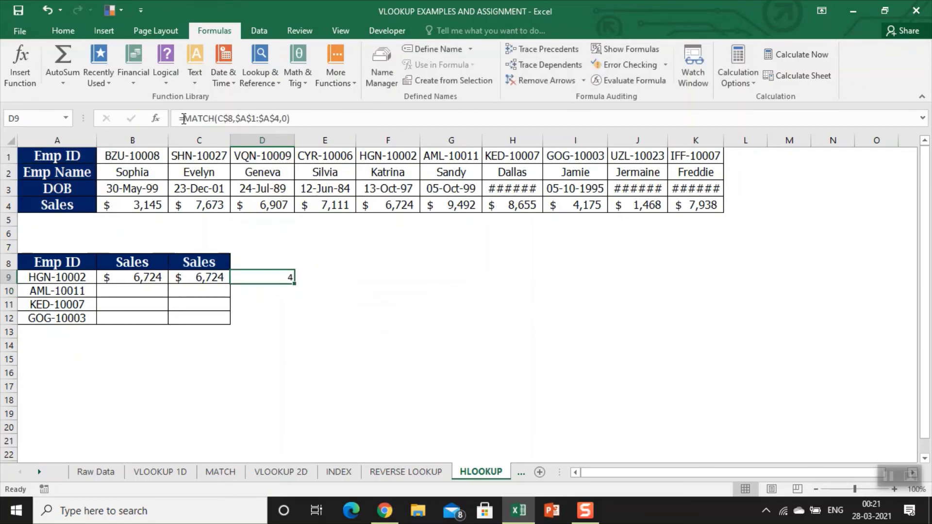
# Replace the row index 4 in C9's HLOOKUP formula with MATCH(C$8,$A$1:$A$4,0) copied from D9
pyautogui.moveTo(183, 118); pyautogui.dragTo(392, 116)
pyautogui.press('Escape')
pyautogui.click(193, 278)
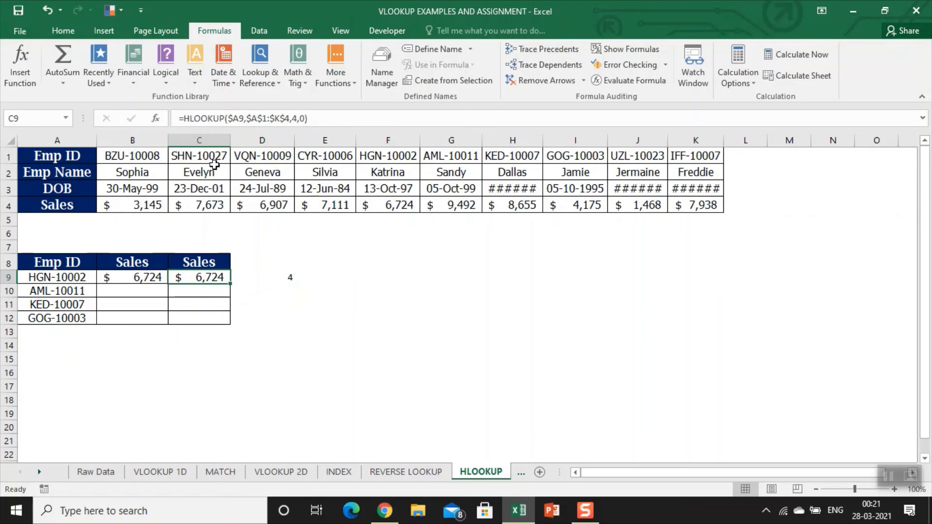
pyautogui.click(296, 118)
pyautogui.doubleClick(293, 118)
pyautogui.hotkey('ctrl', 'v')
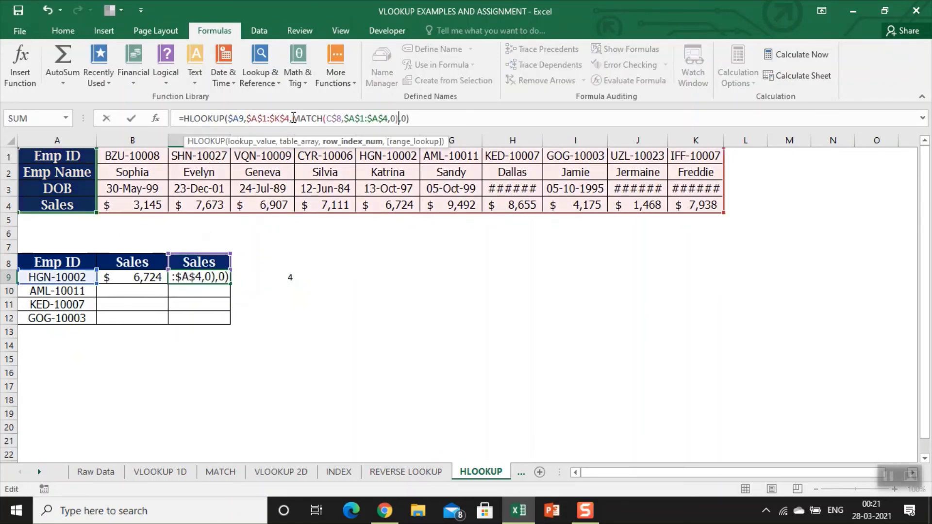
pyautogui.press('Return')
pyautogui.press('Up')
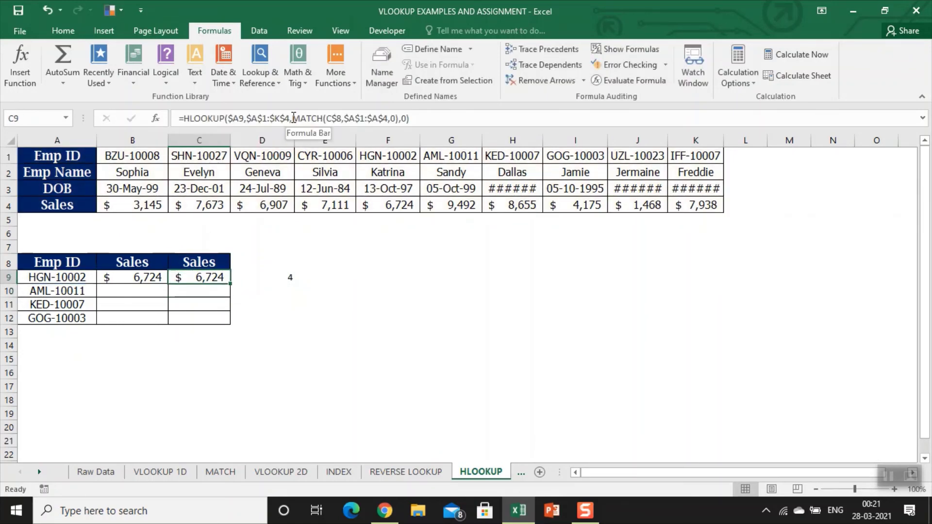
pyautogui.press('F2')
pyautogui.press('Escape')
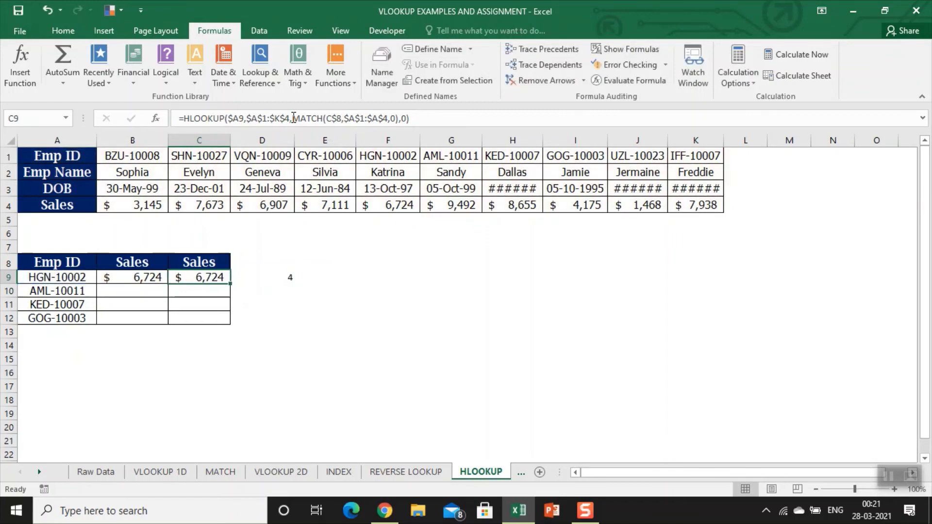
# Fill the HLOOKUP formulas in B9:C9 down through row 12
pyautogui.press('Left')
pyautogui.hotkey('shift', 'Right')
pyautogui.hotkey('shift', 'Down')
pyautogui.hotkey('shift', 'Down')
pyautogui.hotkey('shift', 'Down')
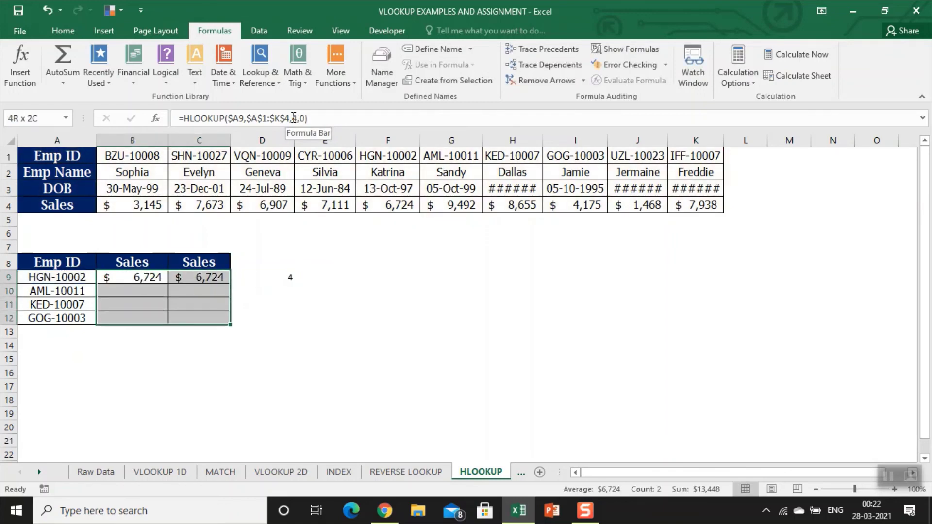
pyautogui.hotkey('ctrl', 'd')
pyautogui.press('Left')
pyautogui.press('Right')
pyautogui.press('Right')
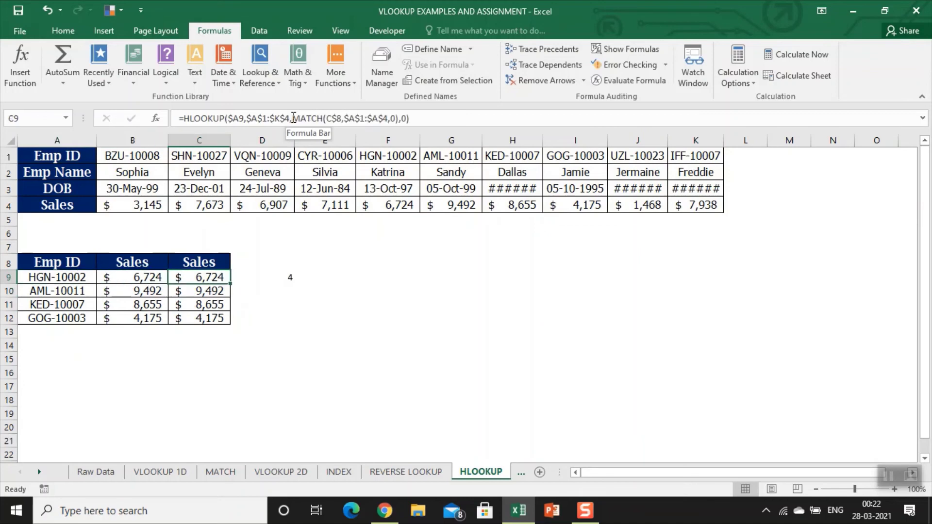
# Replace the C8 header with the Emp Name label copied from A2, and check the lookup column and D9
pyautogui.click(86, 183)
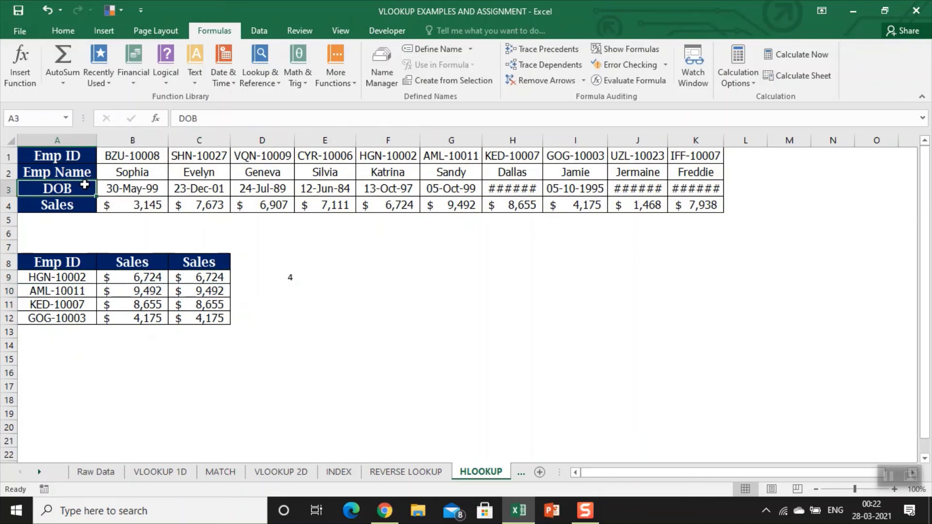
pyautogui.click(75, 156)
pyautogui.click(65, 206)
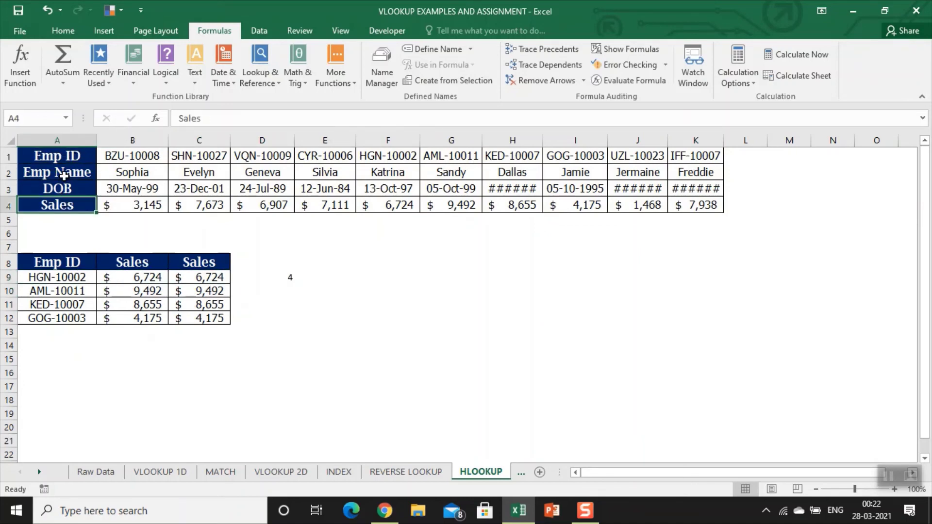
pyautogui.click(64, 177)
pyautogui.hotkey('ctrl', 'c')
pyautogui.click(204, 264)
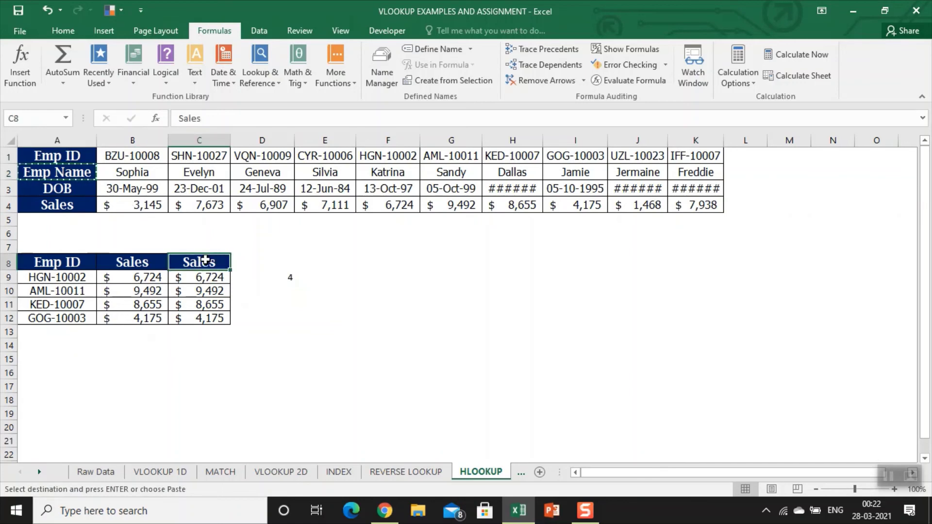
pyautogui.hotkey('ctrl', 'alt', 'v')
pyautogui.press('Return')
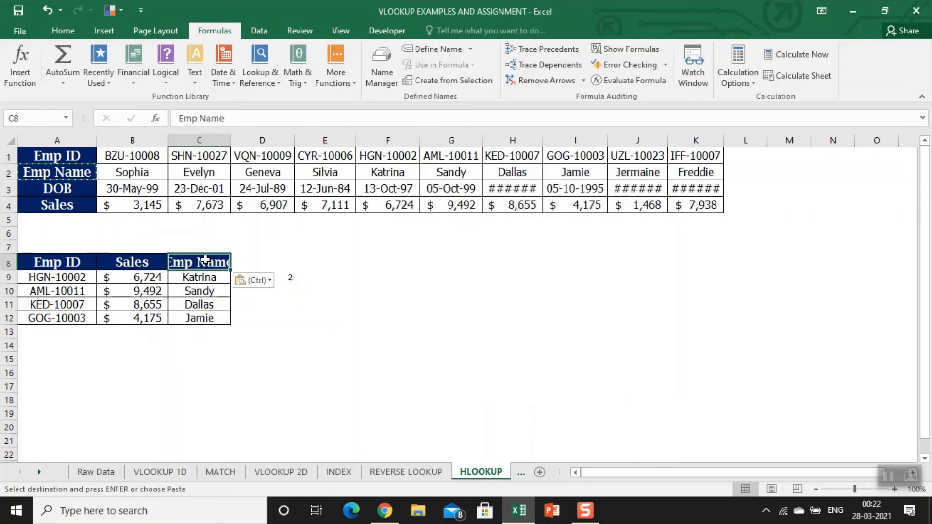
pyautogui.press('Escape')
pyautogui.press('Down')
pyautogui.press('Down')
pyautogui.press('Up')
pyautogui.press('Right')
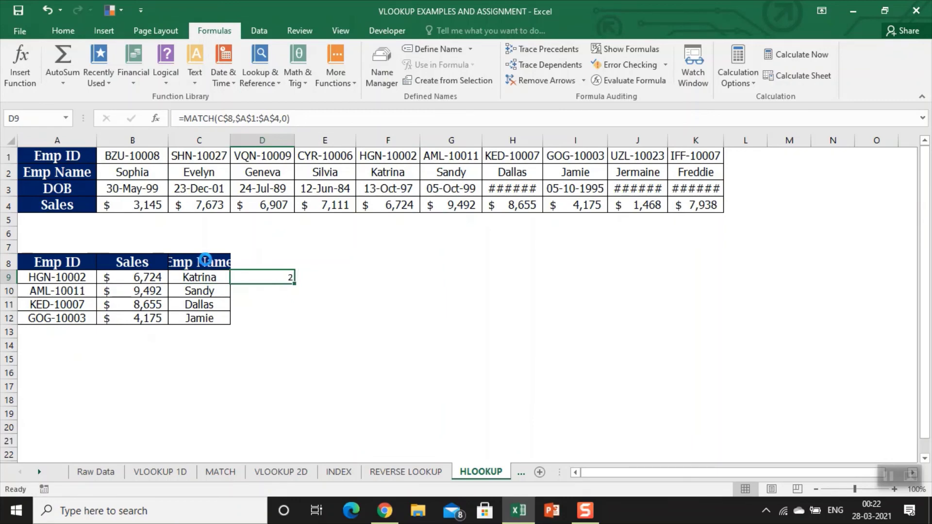
# Examine the extent of the ASSESMENT 1 - Raw Data table and the Employee Information form on the ASSESMENT 1 sheet
pyautogui.hotkey('ctrl', 'pagedown')
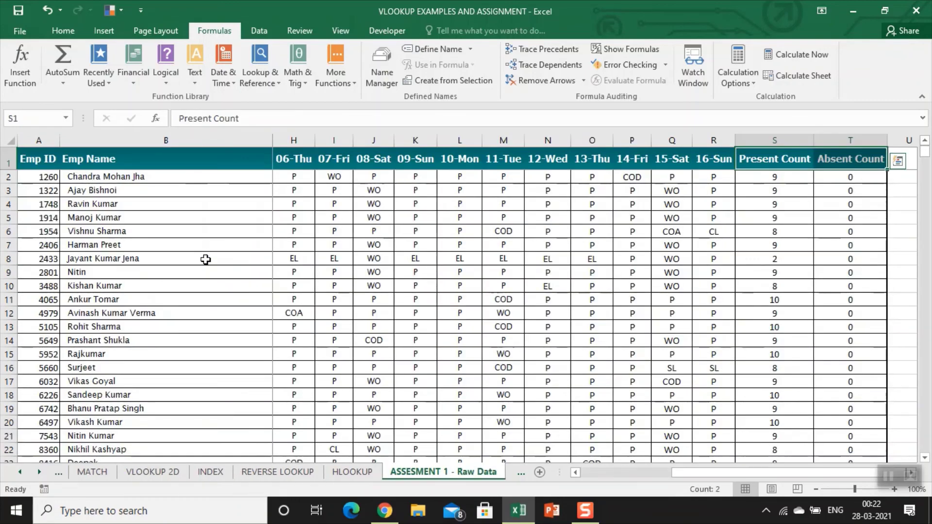
pyautogui.hotkey('ctrl', 'pagedown')
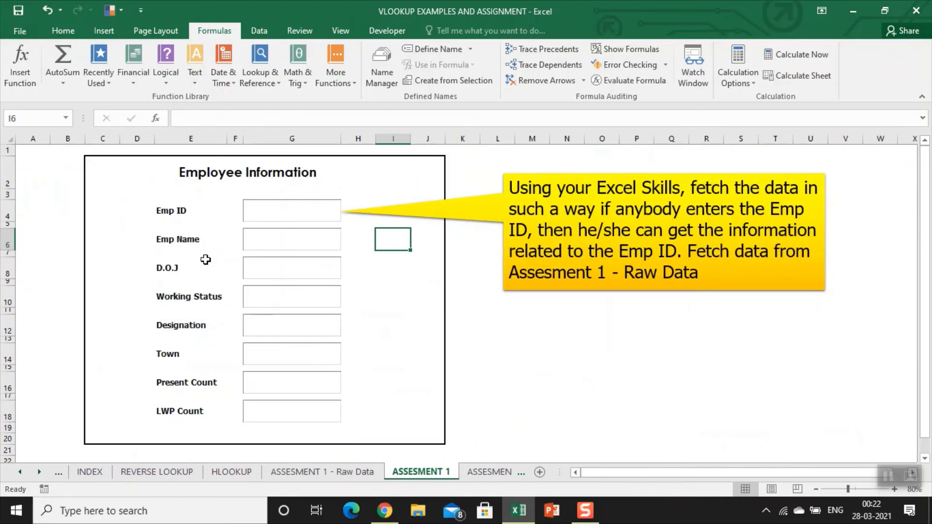
pyautogui.hotkey('ctrl', 'pageup')
pyautogui.hotkey('ctrl', 'Home')
pyautogui.hotkey('ctrl', 'shift', 'Right')
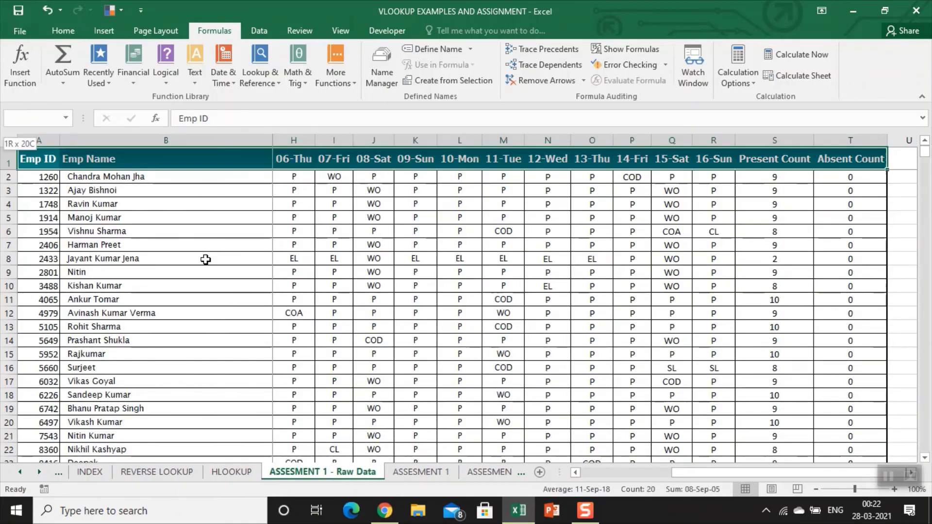
pyautogui.hotkey('ctrl', 'shift', 'Down')
pyautogui.hotkey('ctrl', 'pagedown')
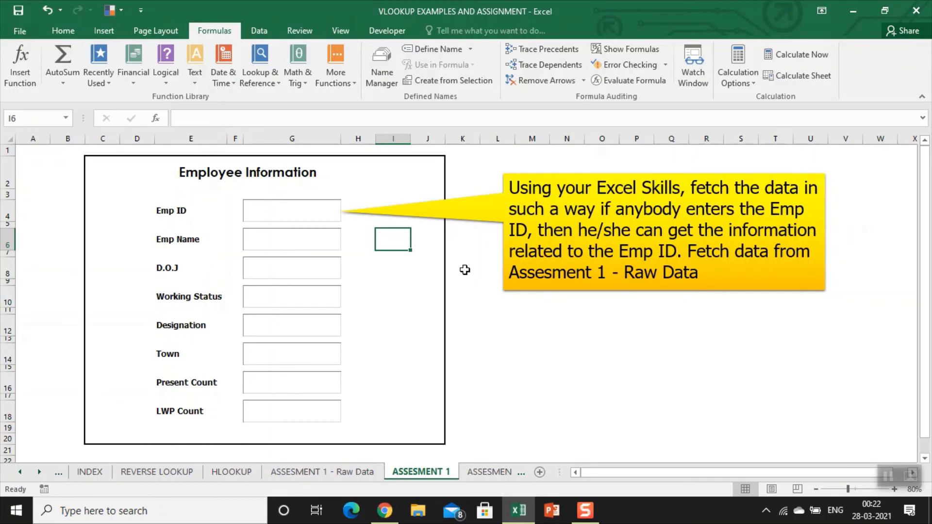
pyautogui.click(254, 209)
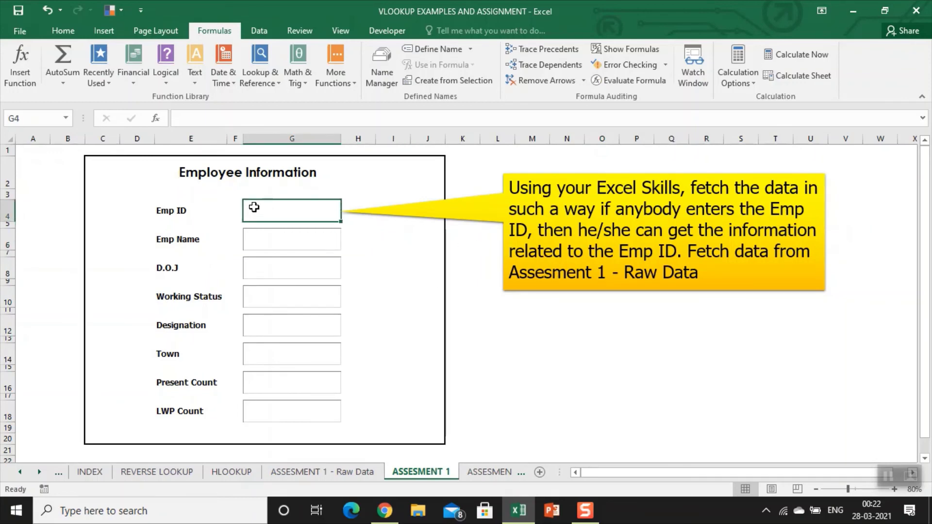
pyautogui.hotkey('ctrl', 'pageup')
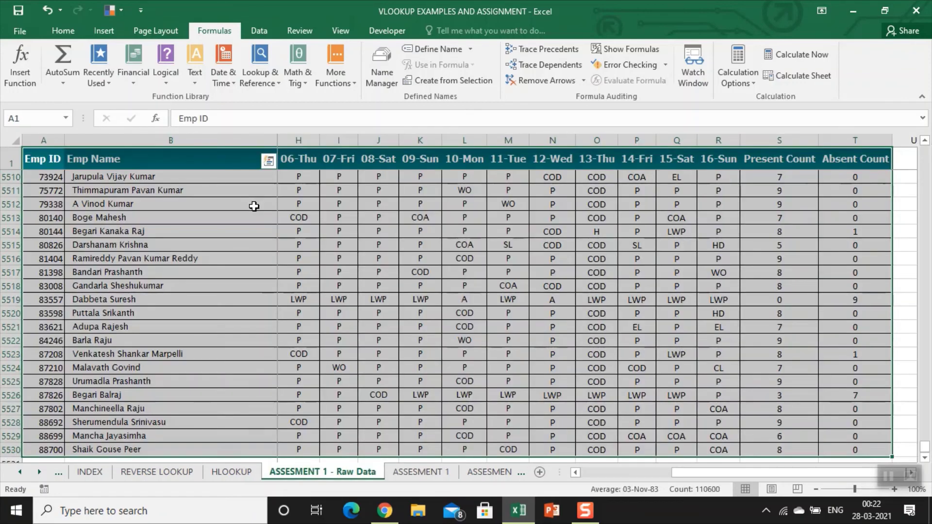
pyautogui.hotkey('ctrl', 'Home')
pyautogui.hotkey('ctrl', 'pagedown')
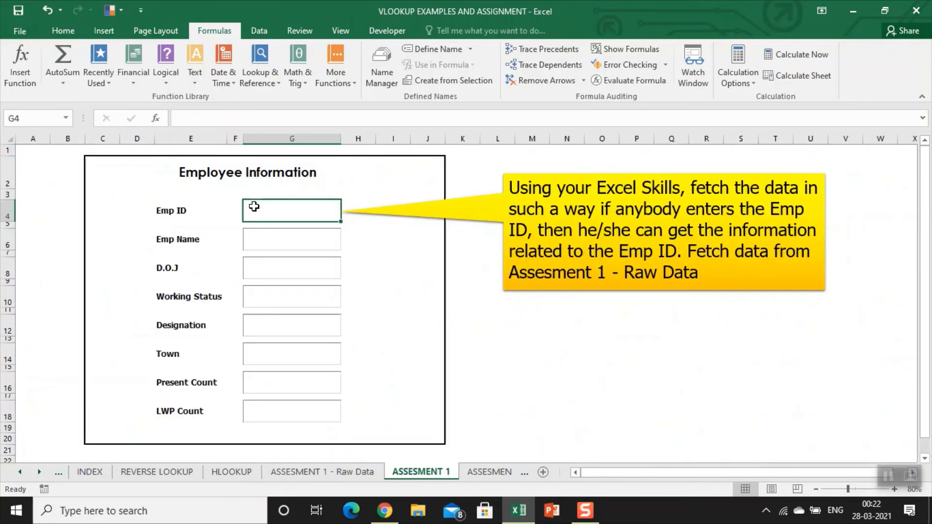
# Try a sample employee ID in the form's Emp ID cell G4, step through the result fields, and clear the ID
pyautogui.write('1260')
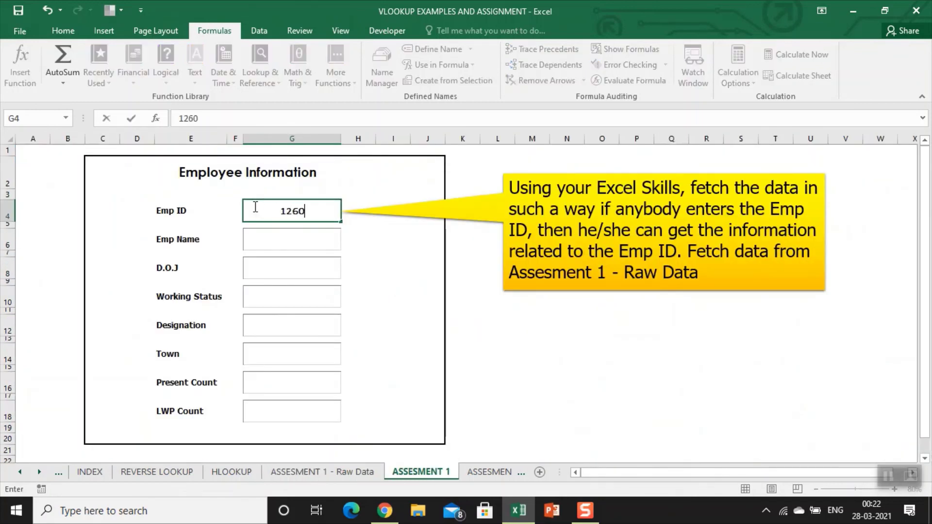
pyautogui.press('Return')
pyautogui.press('Down')
pyautogui.press('Down')
pyautogui.press('Down')
pyautogui.press('Down')
pyautogui.press('Down')
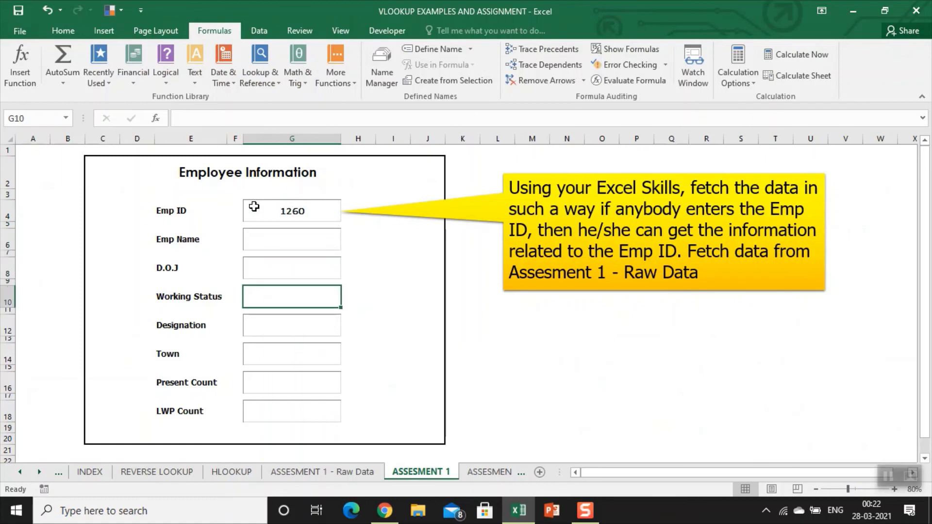
pyautogui.press('Up')
pyautogui.press('Up')
pyautogui.press('Up')
pyautogui.press('Up')
pyautogui.press('Up')
pyautogui.press('Up')
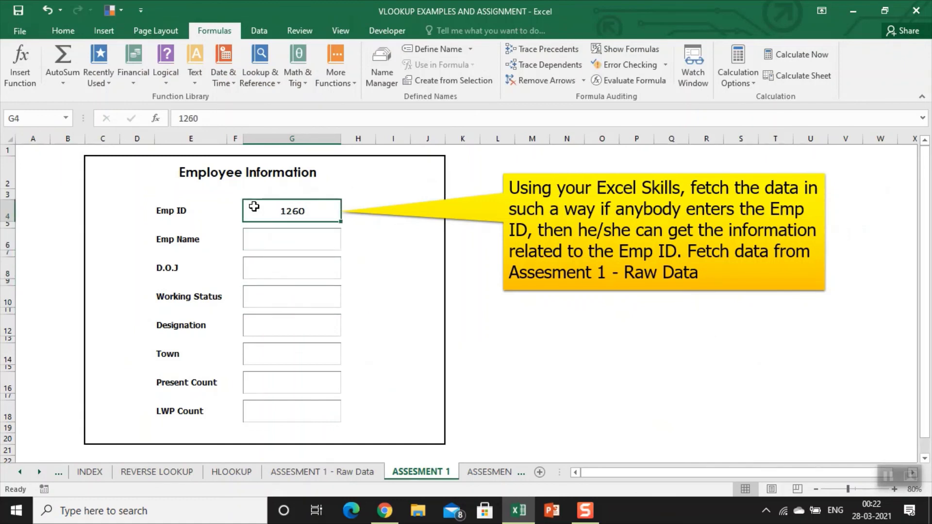
pyautogui.press('Delete')
pyautogui.press('Down')
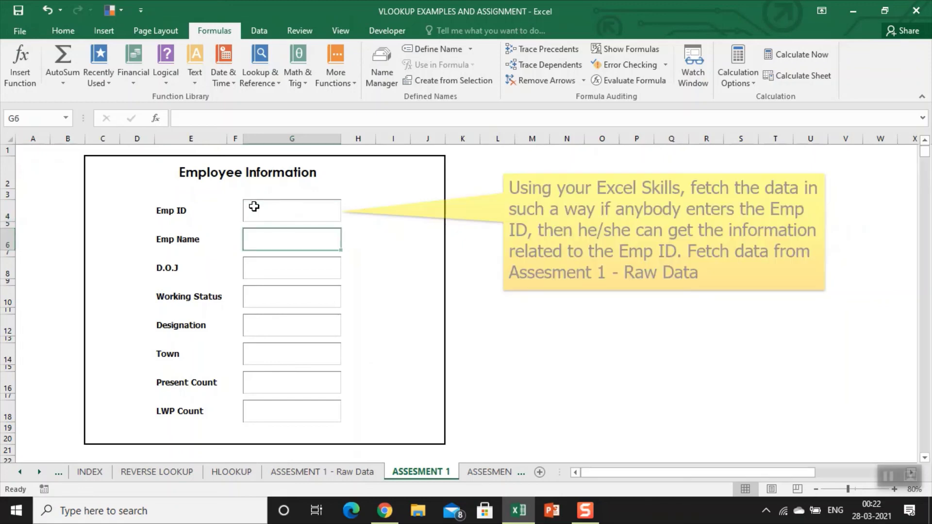
# Review the raw data headings and the assignment layout on the ASSESMENT 2 sheet from A1
pyautogui.hotkey('ctrl', 'pageup')
pyautogui.press('Up')
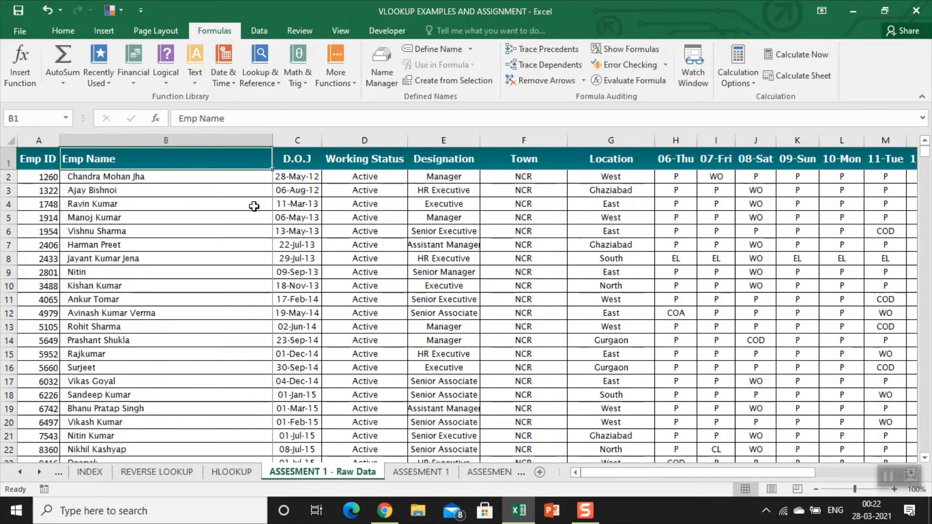
pyautogui.hotkey('ctrl', 'pagedown')
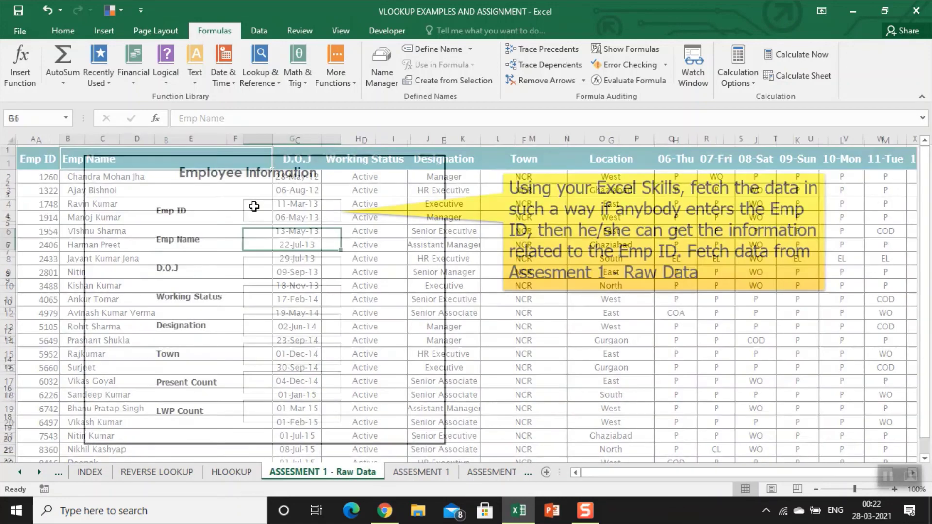
pyautogui.hotkey('ctrl', 'pagedown')
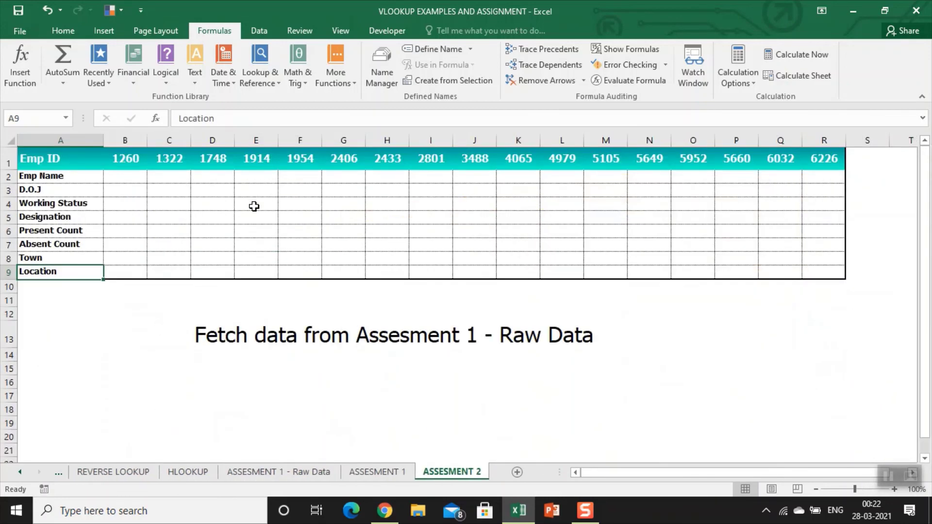
pyautogui.hotkey('ctrl', 'Home')
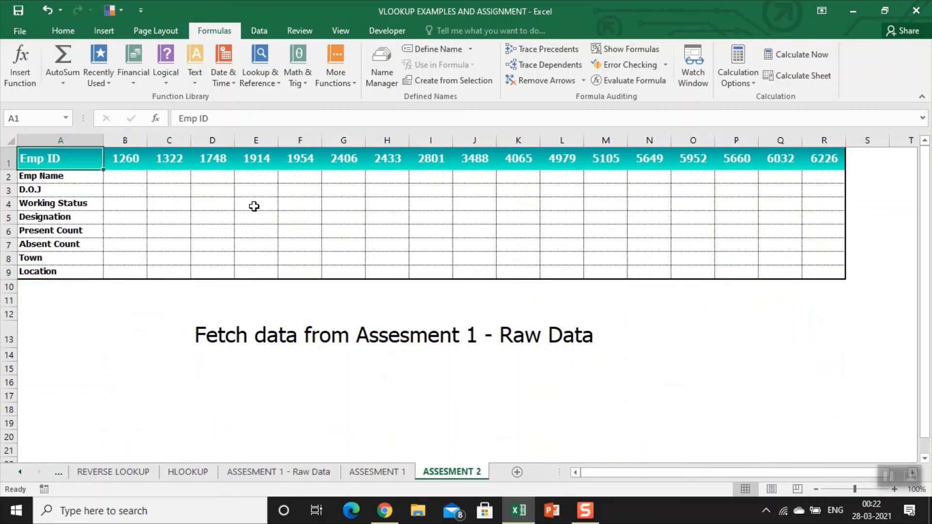
# Examine the Emp ID row from A1 to R1 and the field labels in column A on the ASSESMENT 2 sheet
pyautogui.hotkey('ctrl', 'shift', 'Right')
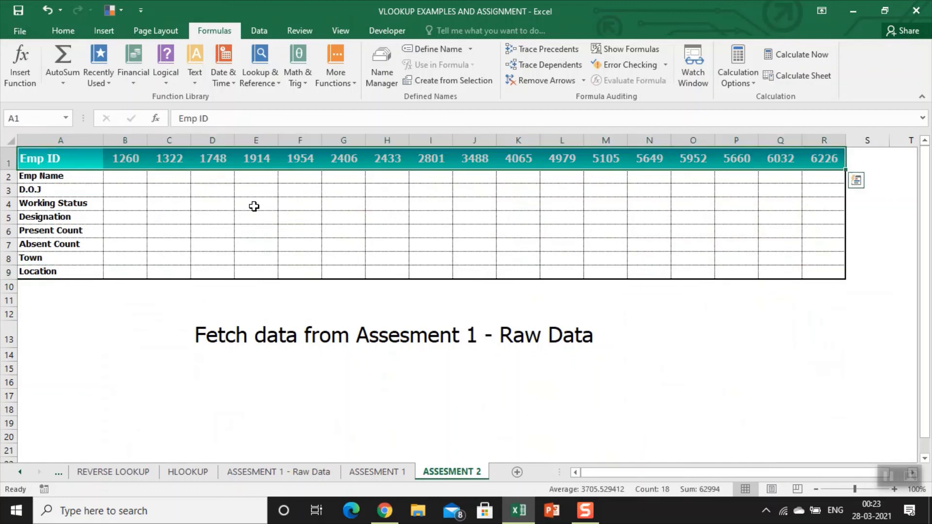
pyautogui.hotkey('ctrl', 'Home')
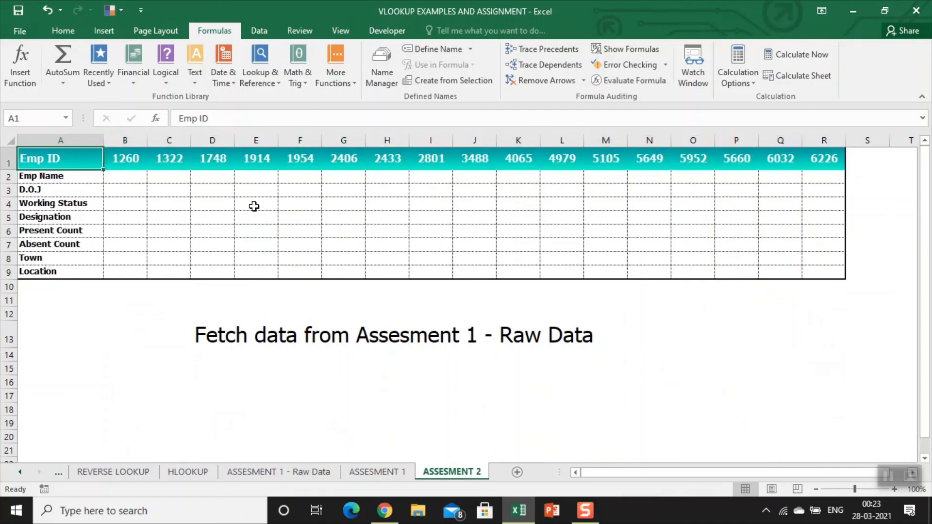
pyautogui.press('Down')
pyautogui.press('Up')
pyautogui.press('Right')
pyautogui.press('Right')
pyautogui.press('Left')
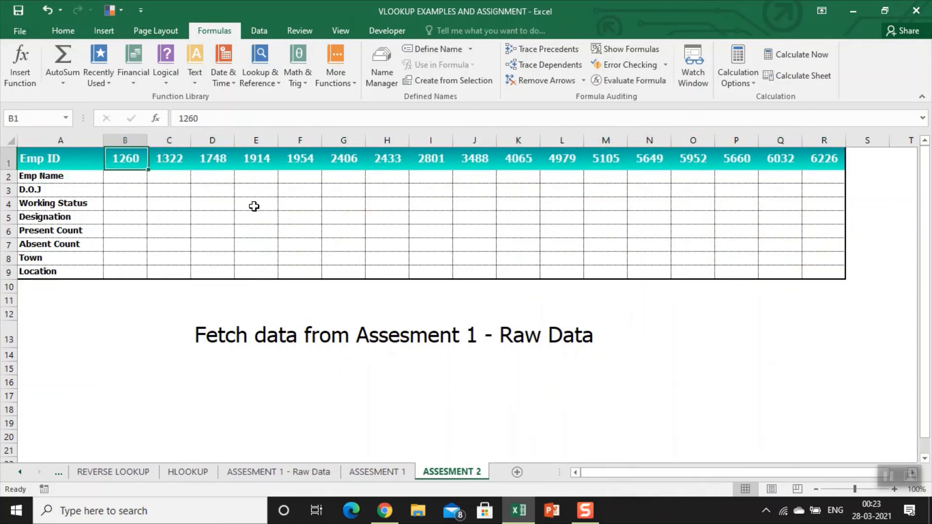
pyautogui.press('Left')
pyautogui.press('Down')
pyautogui.press('Down')
# Compare the Emp ID and Emp Name column headings on the ASSESMENT 1 - Raw Data sheet with the row labels on ASSESMENT 2
pyautogui.hotkey('ctrl', 'pageup')
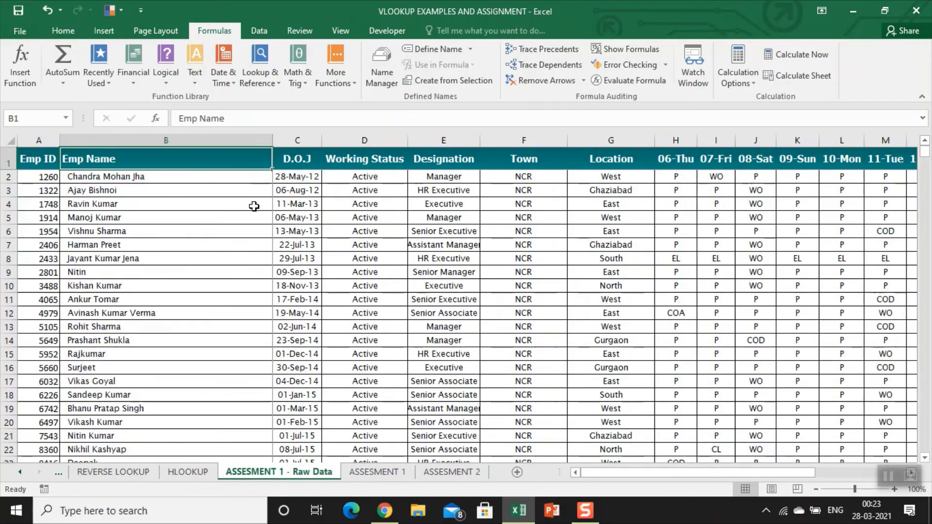
pyautogui.press('Left')
pyautogui.press('Right')
pyautogui.hotkey('ctrl', 'pagedown')
pyautogui.hotkey('ctrl', 'pagedown')
pyautogui.press('Up')
pyautogui.press('Up')
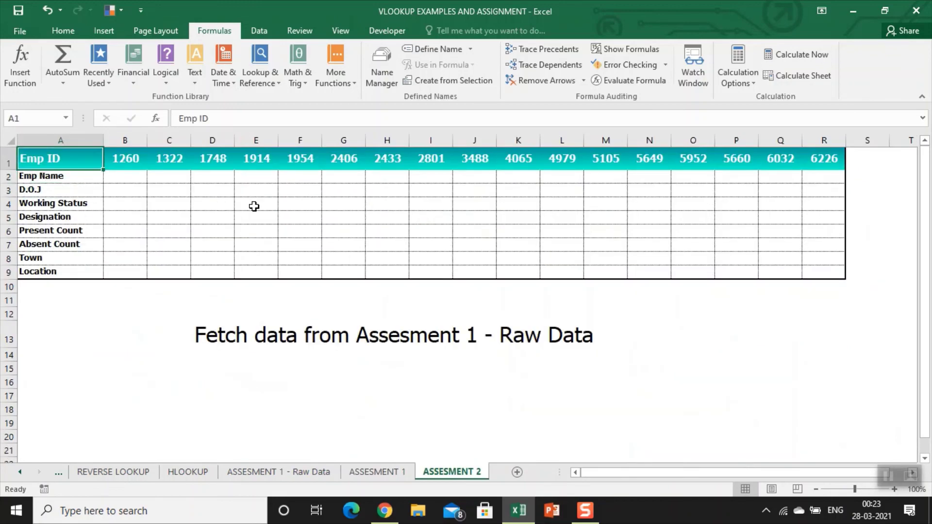
pyautogui.hotkey('ctrl', 'pageup')
pyautogui.hotkey('ctrl', 'pageup')
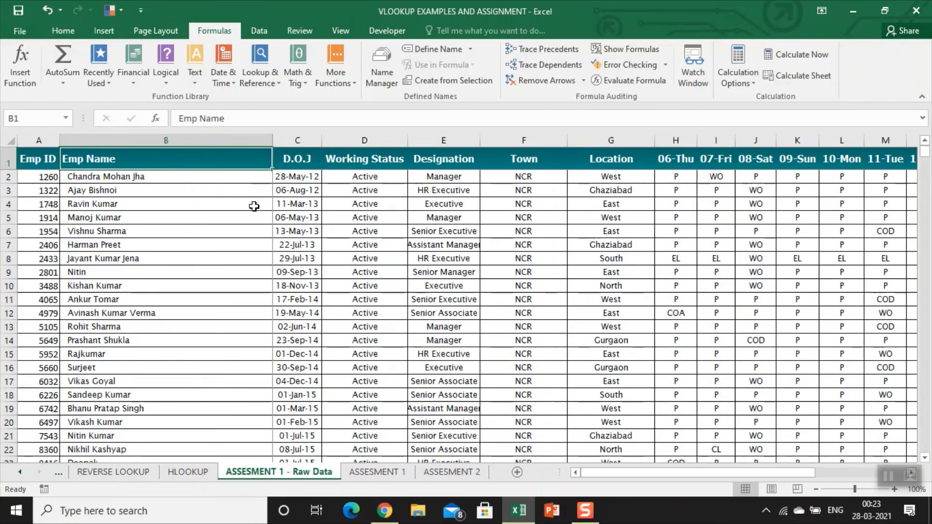
pyautogui.press('Right')
pyautogui.hotkey('ctrl', 'pagedown')
pyautogui.hotkey('ctrl', 'pagedown')
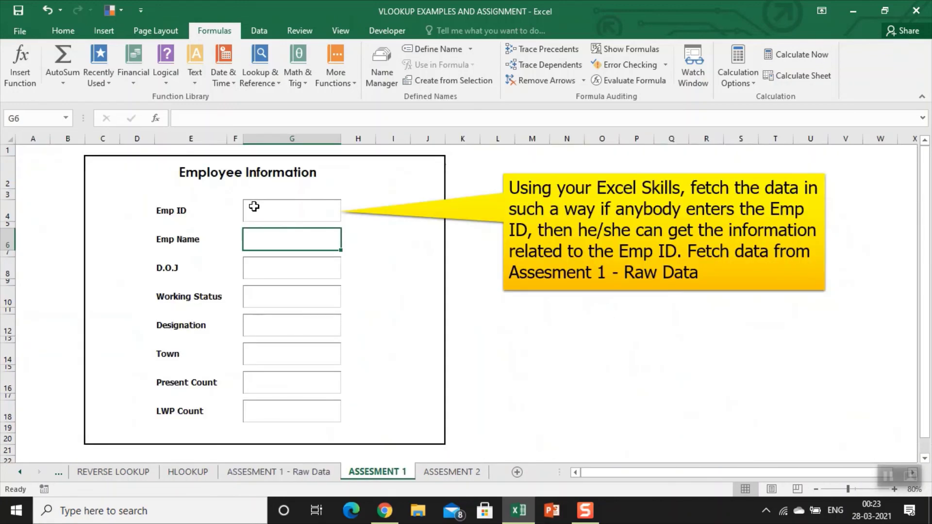